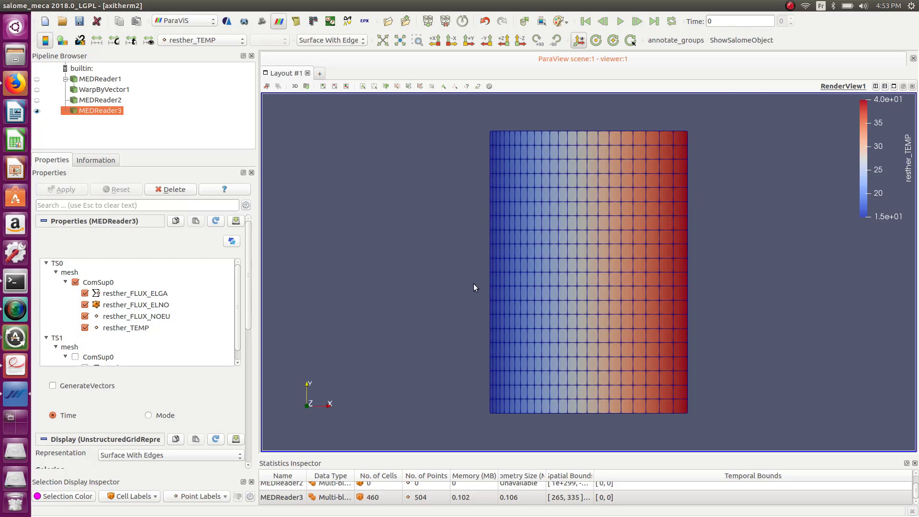
# Zoom in and out on the resther_TEMP-coloured mesh, then orbit it to a slight angle
pyautogui.scroll(2, 474, 287)
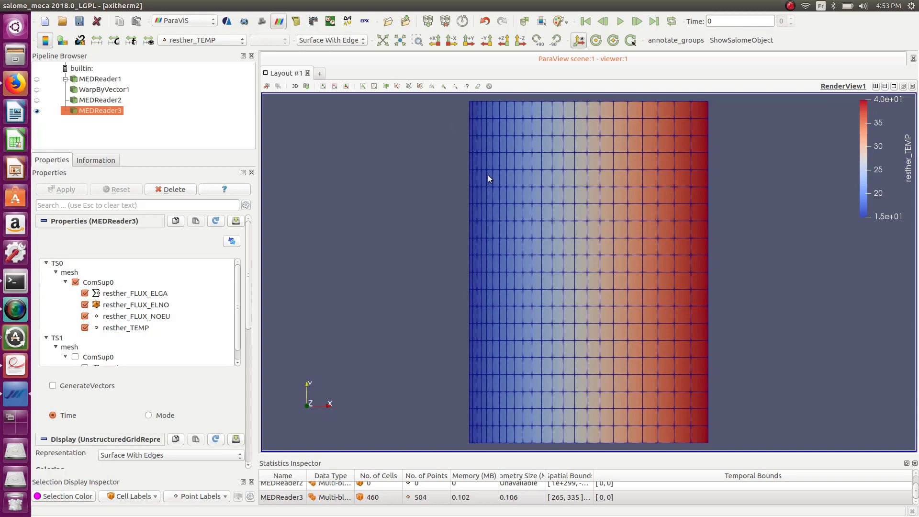
pyautogui.scroll(-5, 755, 211)
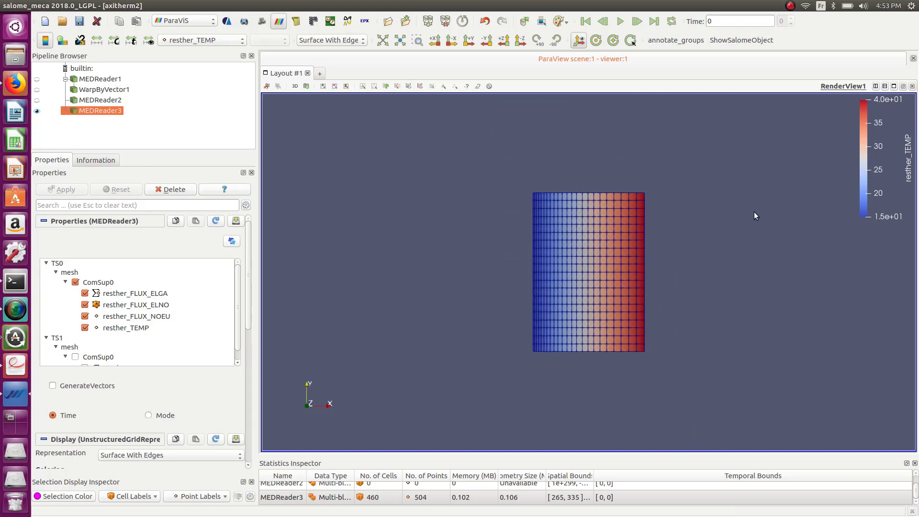
pyautogui.moveTo(713, 246); pyautogui.dragTo(772, 152)
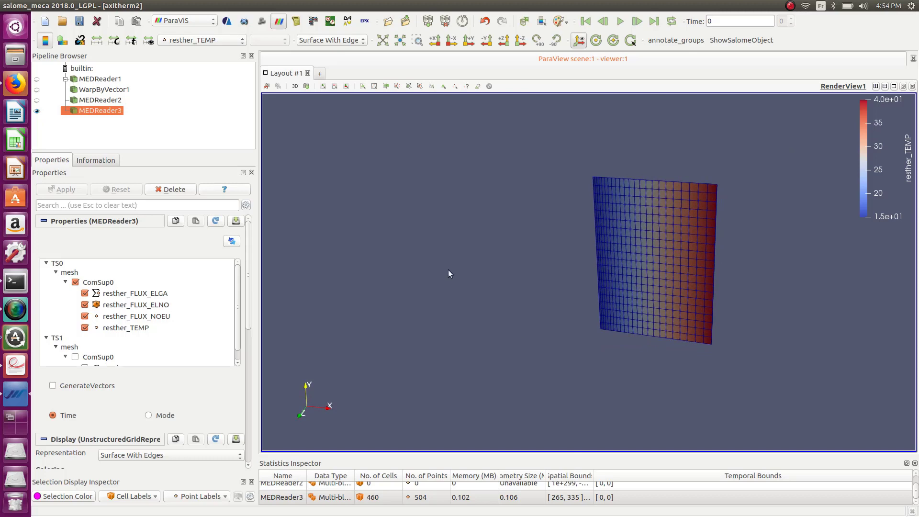
pyautogui.moveTo(504, 267); pyautogui.dragTo(647, 145)
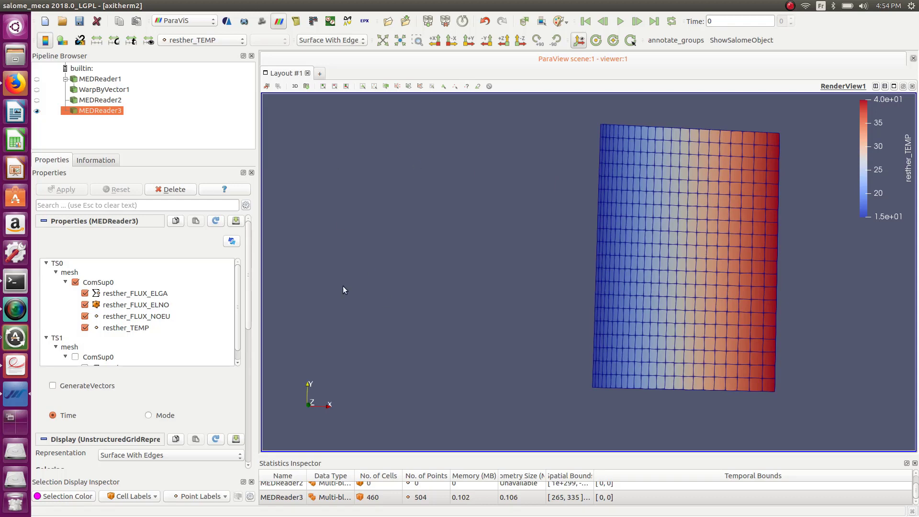
# In a maximized Firefox, open the 07-Thermal analysis slides from code_aster's Module 1 Basic training page
pyautogui.click(16, 86)
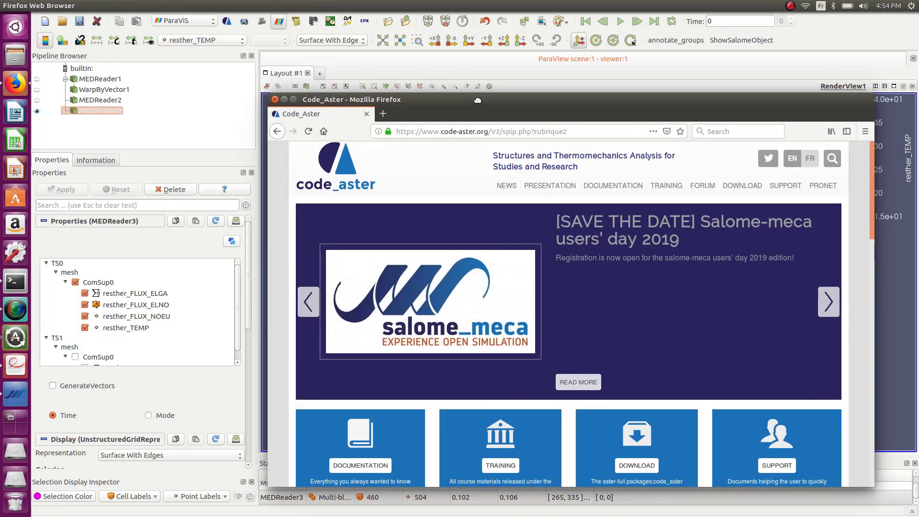
pyautogui.moveTo(477, 101); pyautogui.dragTo(466, 88)
pyautogui.doubleClick(466, 87)
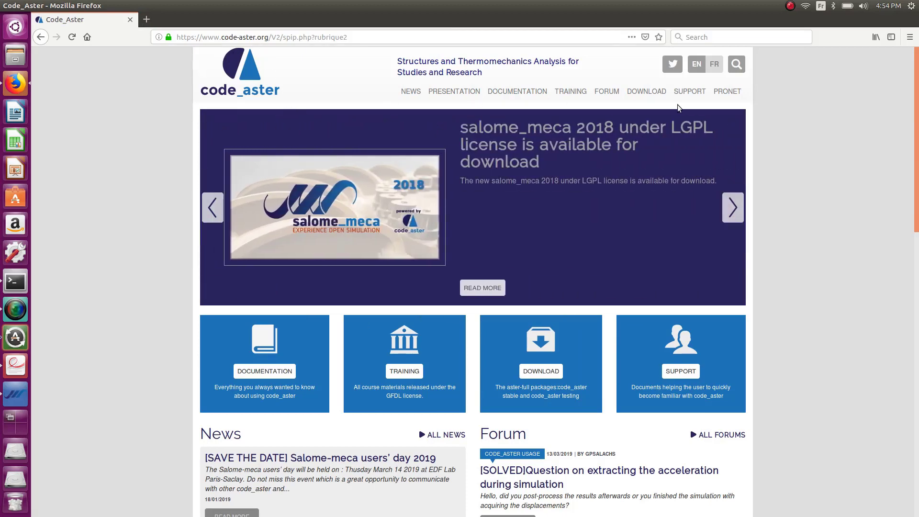
pyautogui.click(570, 94)
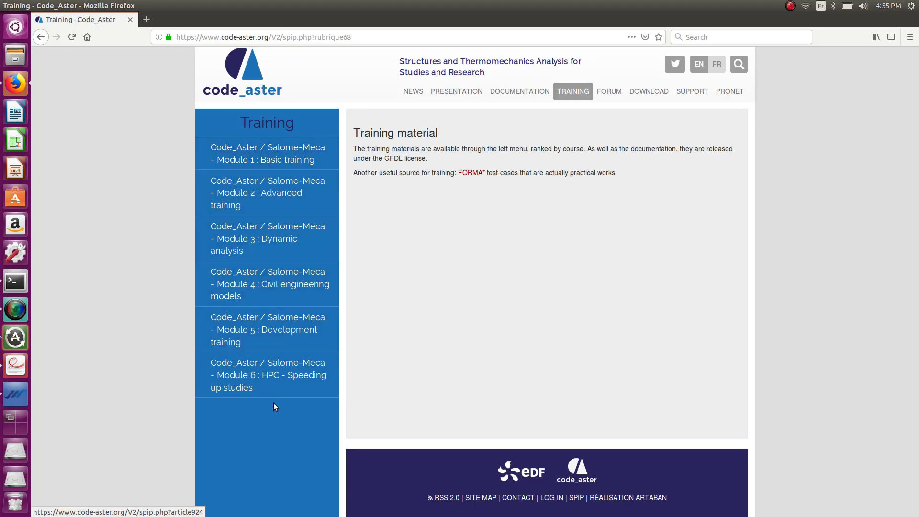
pyautogui.click(278, 164)
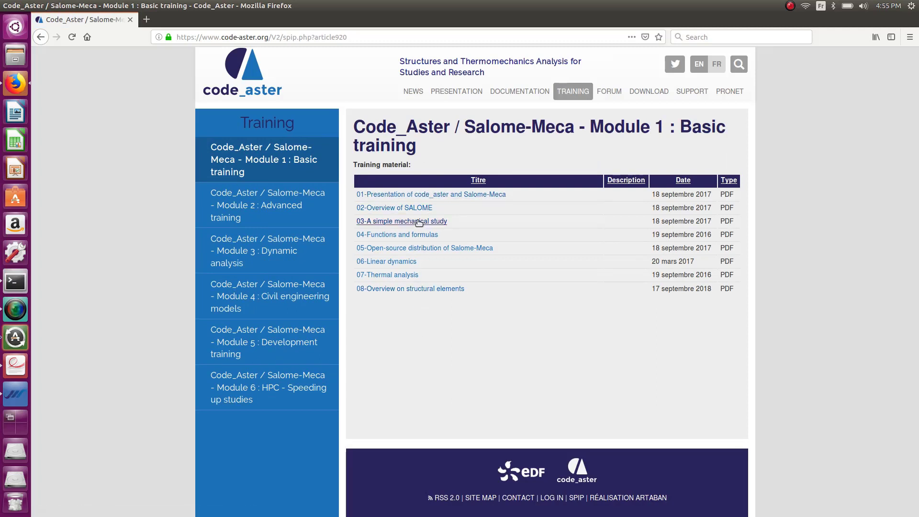
pyautogui.click(374, 278)
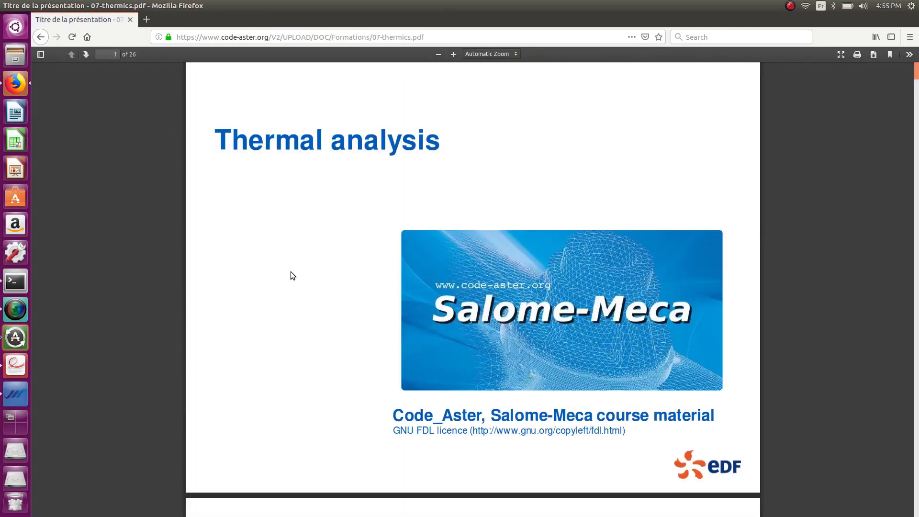
# Read the thermics slides through page 8 on boundary conditions, then return to Salome-Meca
pyautogui.scroll(-5, 292, 272)
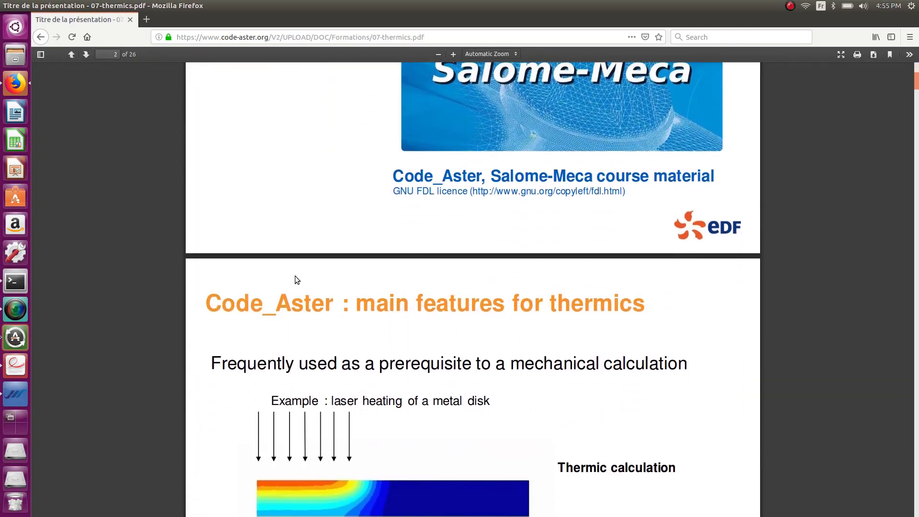
pyautogui.scroll(-3, 295, 279)
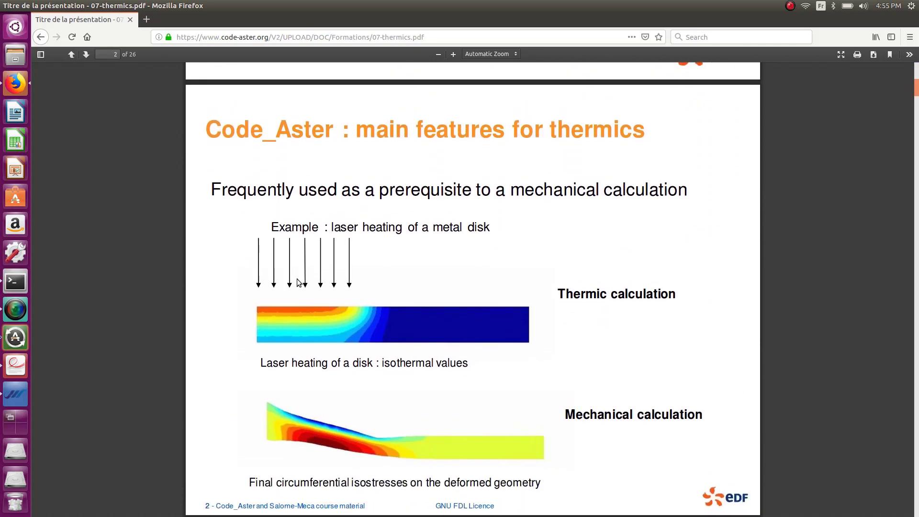
pyautogui.scroll(-1, 298, 283)
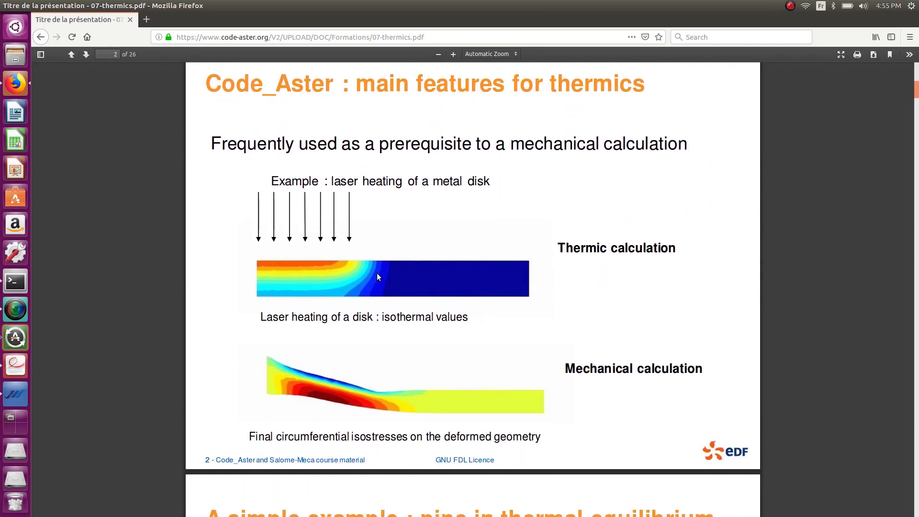
pyautogui.scroll(-5, 378, 274)
pyautogui.scroll(-6, 378, 274)
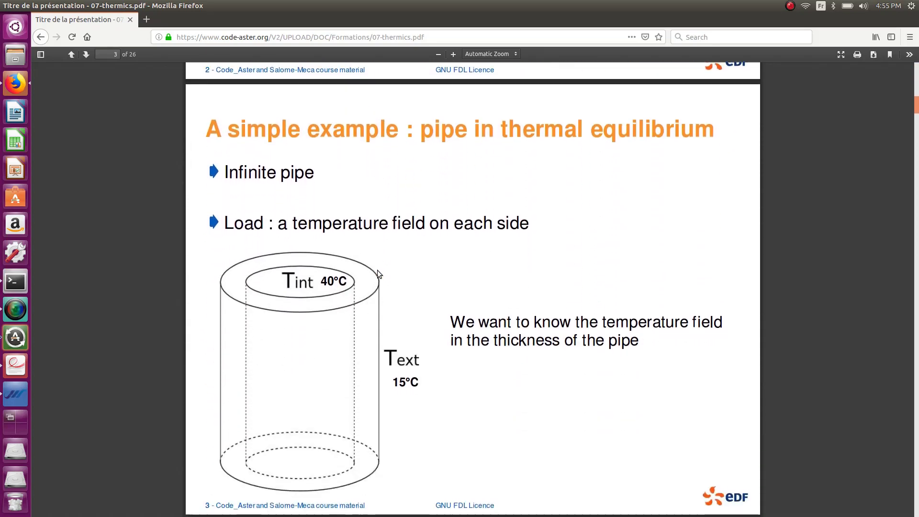
pyautogui.scroll(-6, 379, 275)
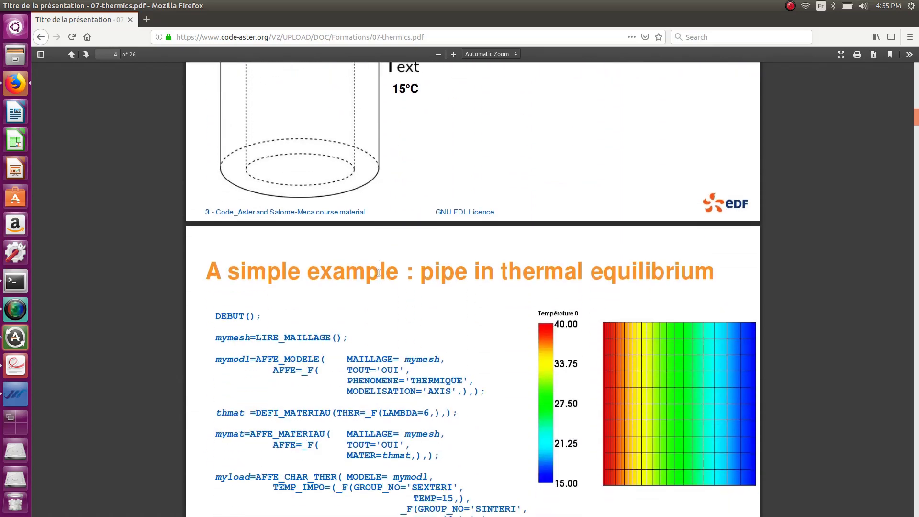
pyautogui.scroll(-8, 354, 326)
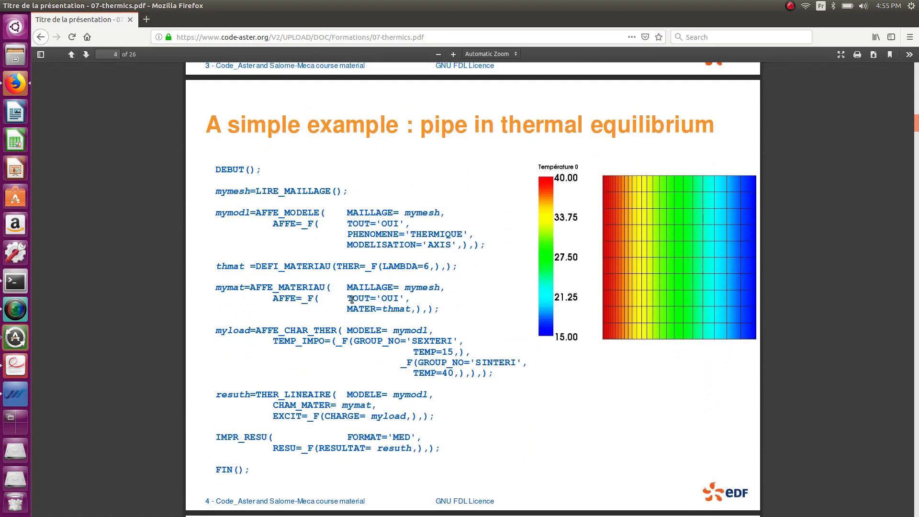
pyautogui.scroll(-2, 355, 327)
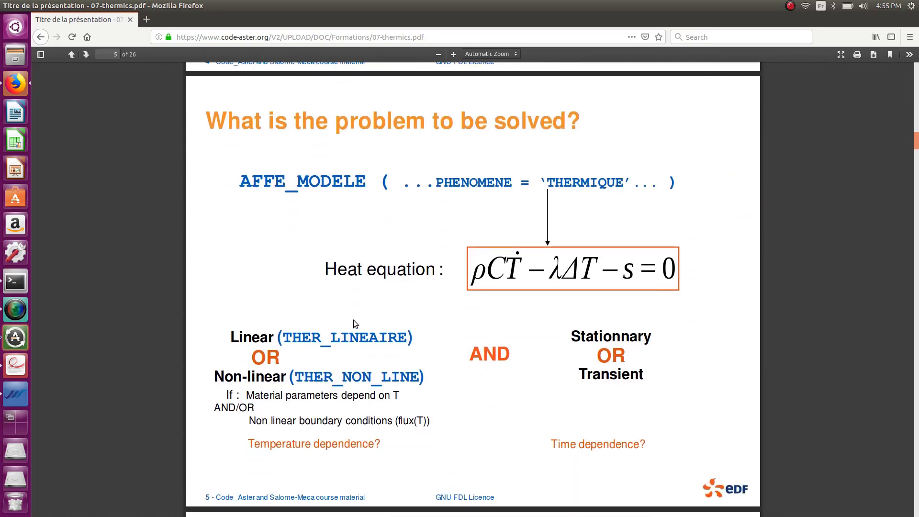
pyautogui.scroll(-9, 517, 309)
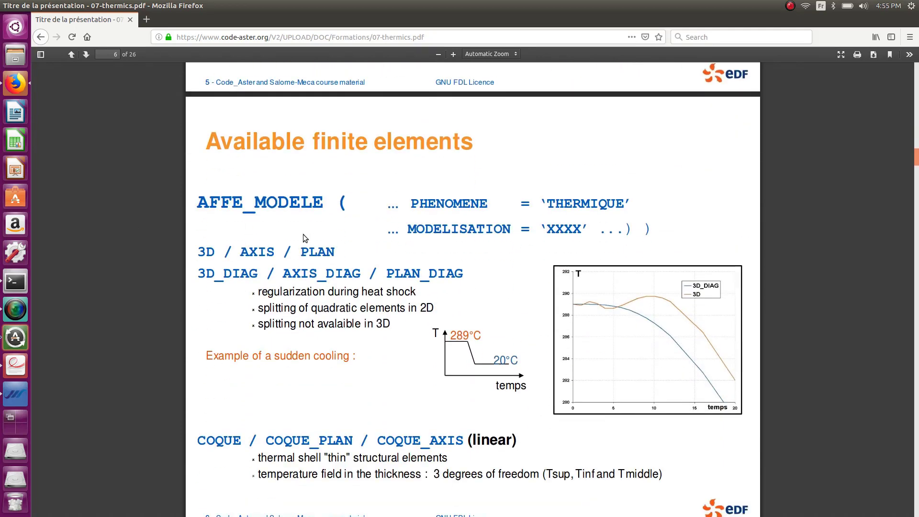
pyautogui.scroll(-7, 303, 238)
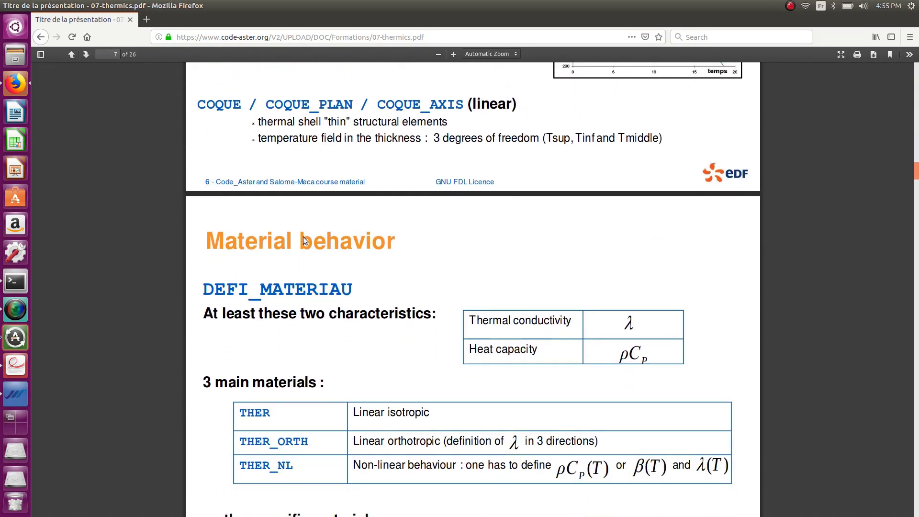
pyautogui.scroll(-3, 303, 237)
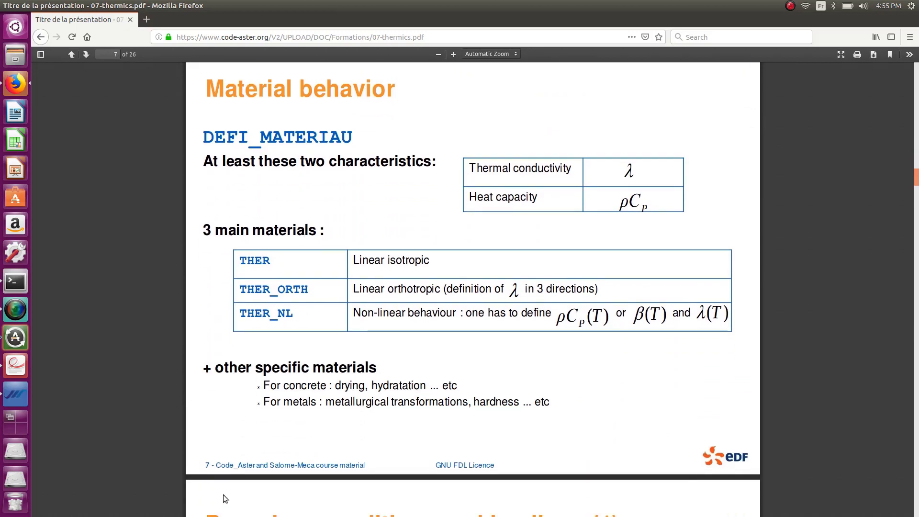
pyautogui.scroll(-7, 223, 495)
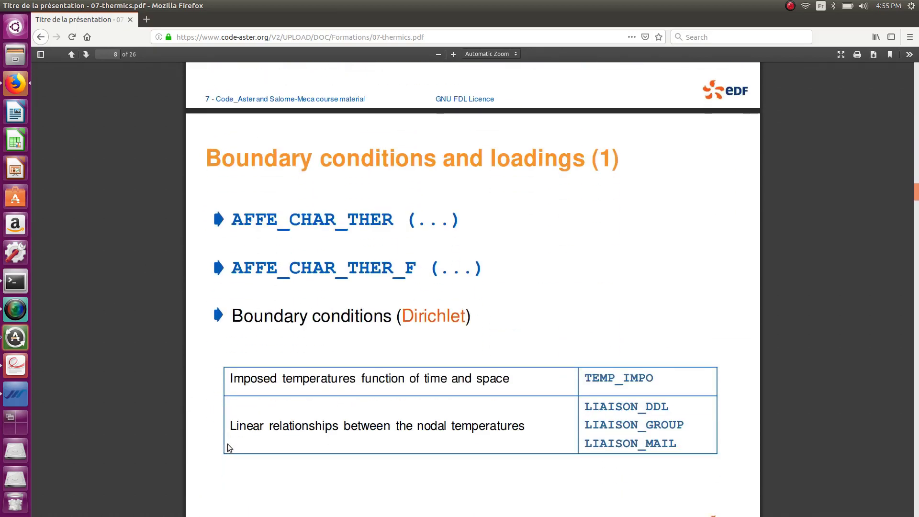
pyautogui.scroll(20, 226, 438)
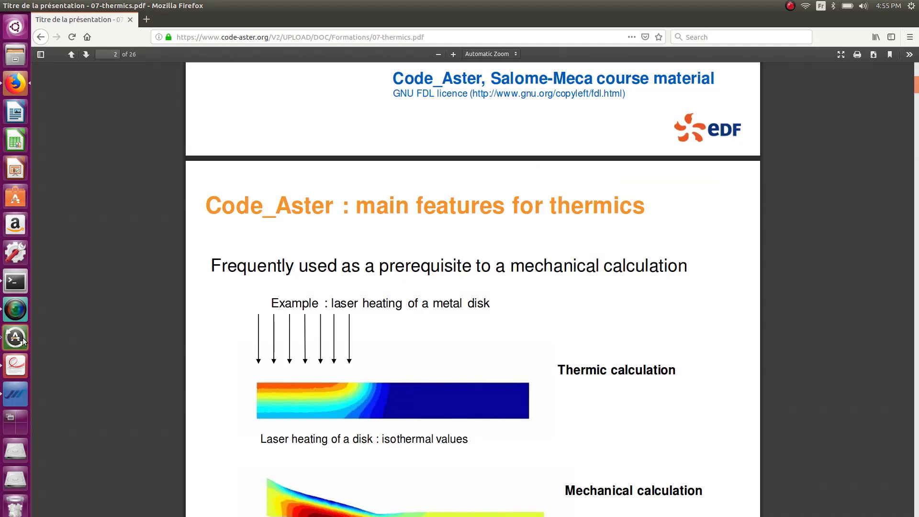
pyautogui.click(16, 394)
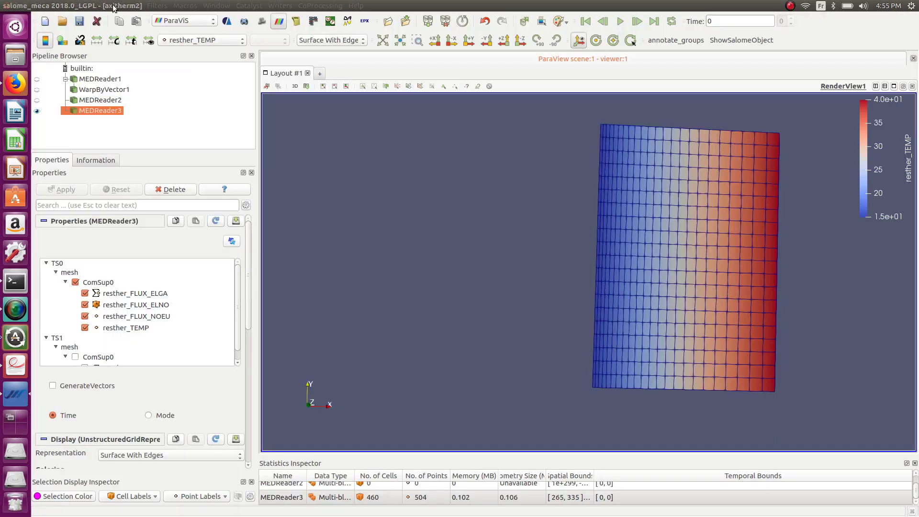
# Close the current study without saving and activate the Geometry module with a widened, zoomed OCC viewer
pyautogui.click(56, 23)
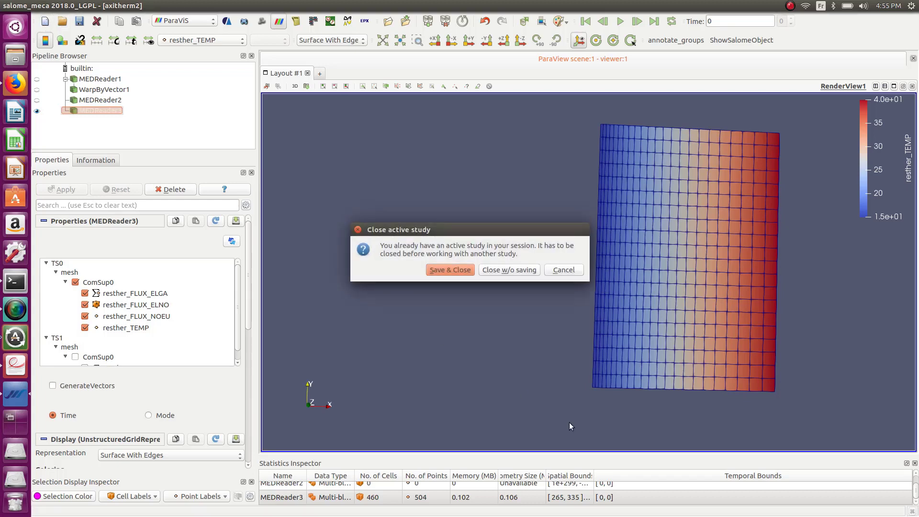
pyautogui.click(525, 271)
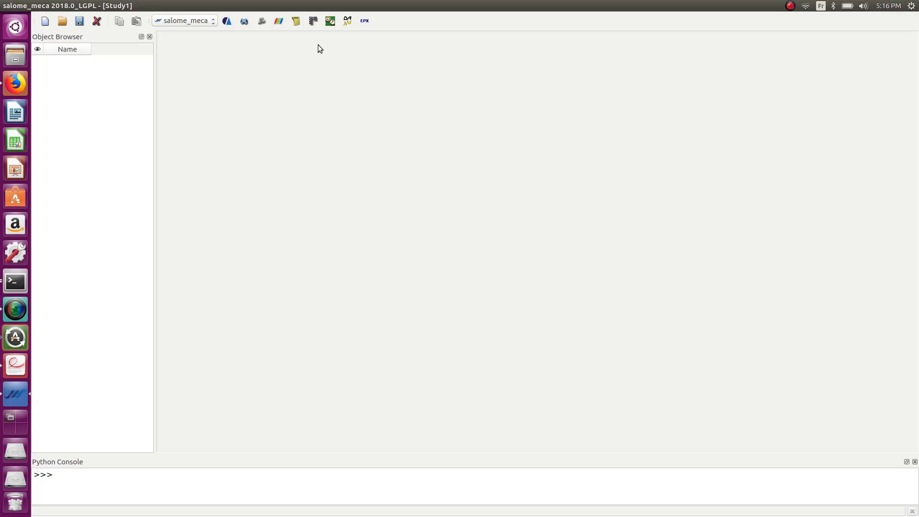
pyautogui.click(247, 25)
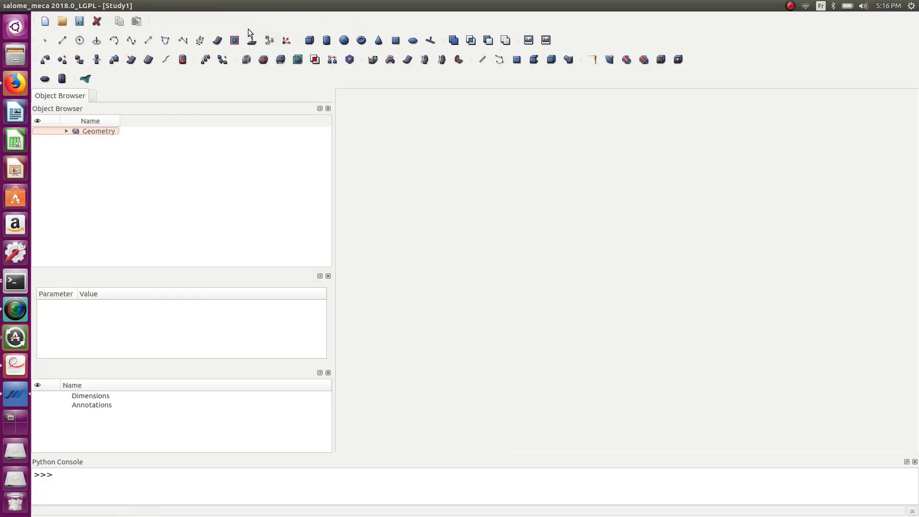
pyautogui.moveTo(332, 144); pyautogui.dragTo(197, 149)
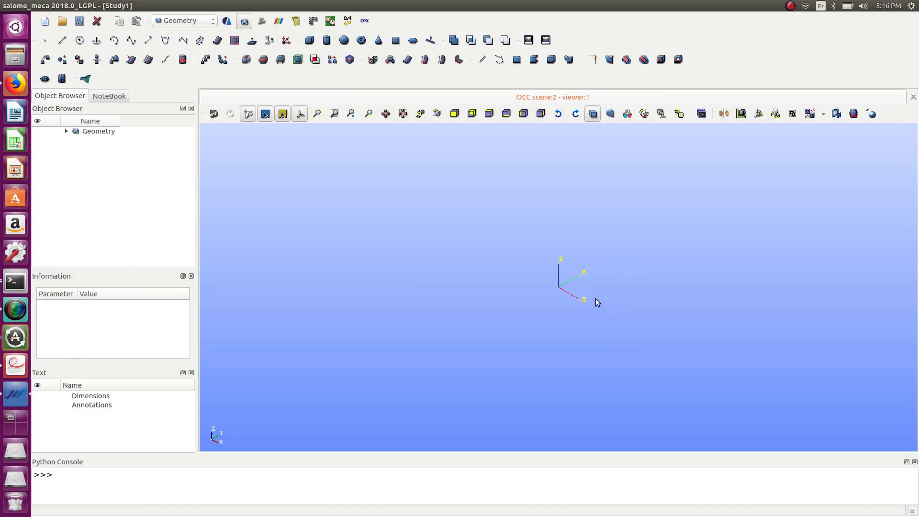
pyautogui.scroll(5, 596, 299)
# Build the rectangle face Face_1 with height 70 and width 100 in the OXY plane
pyautogui.click(395, 42)
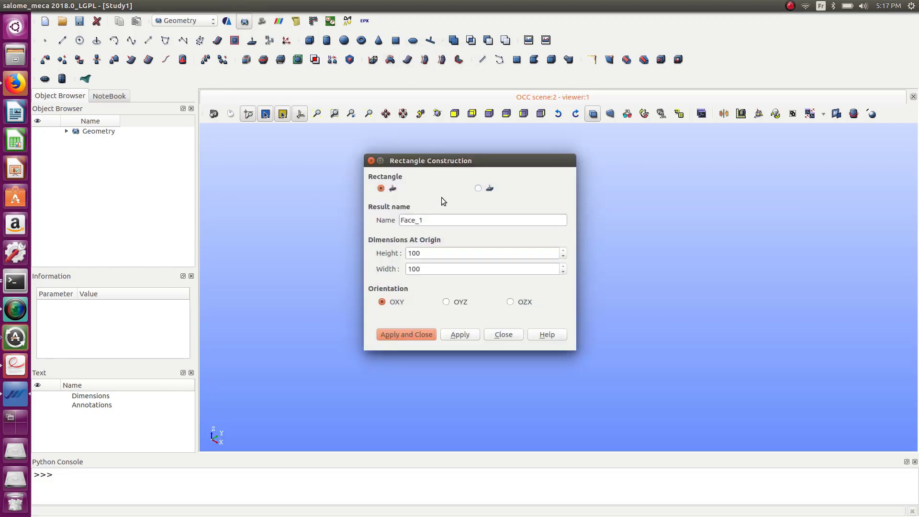
pyautogui.moveTo(461, 162); pyautogui.dragTo(241, 186)
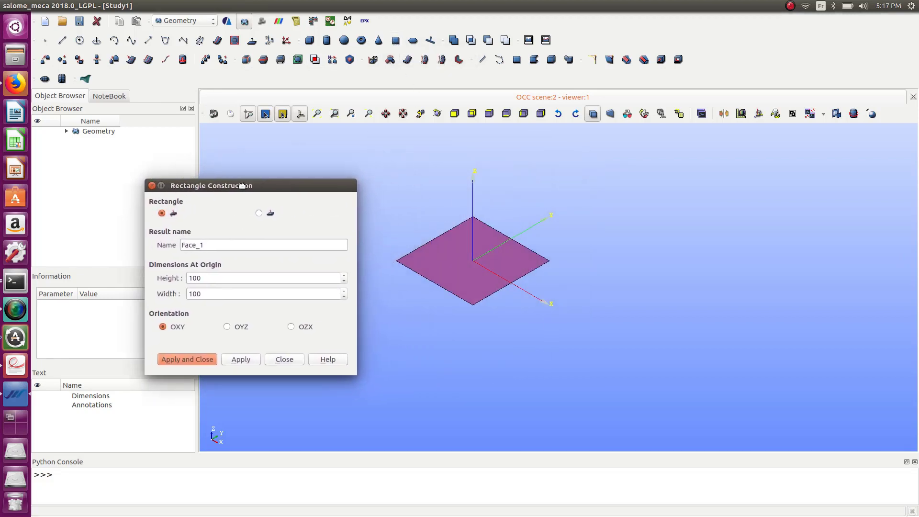
pyautogui.doubleClick(218, 294)
pyautogui.write('70')
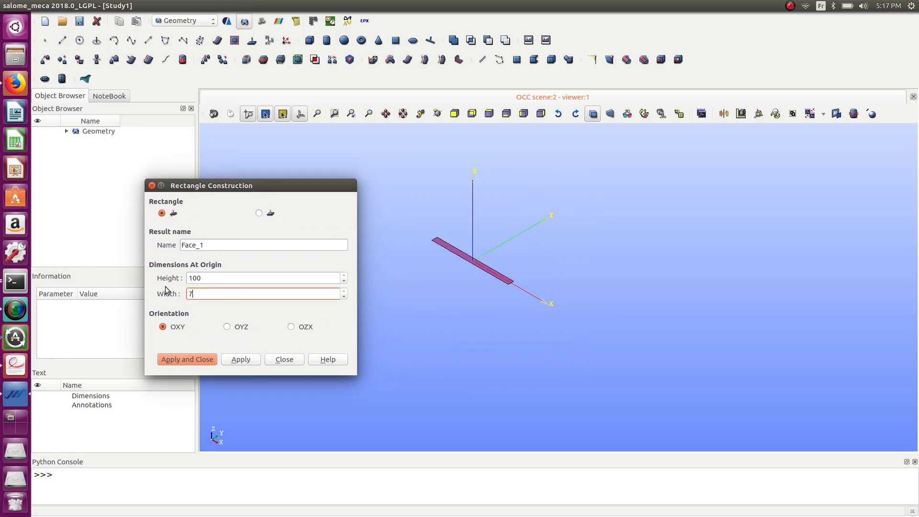
pyautogui.doubleClick(226, 278)
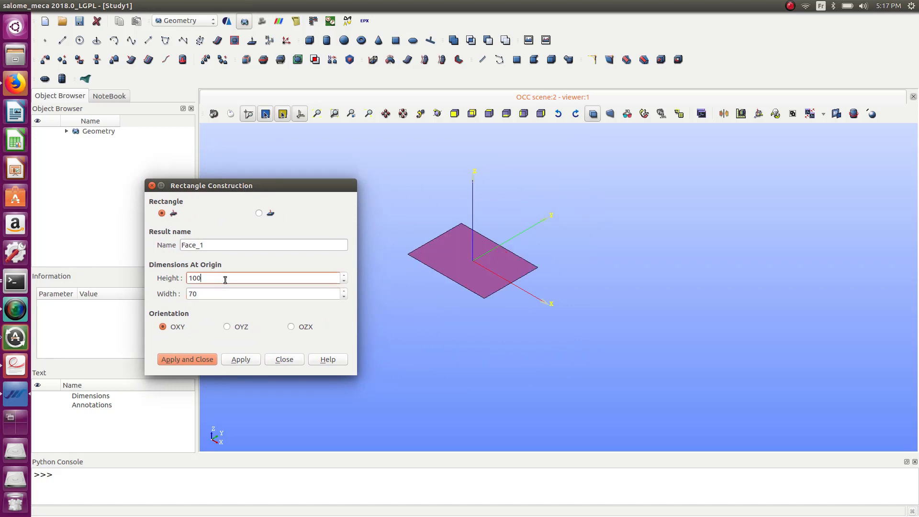
pyautogui.write('70')
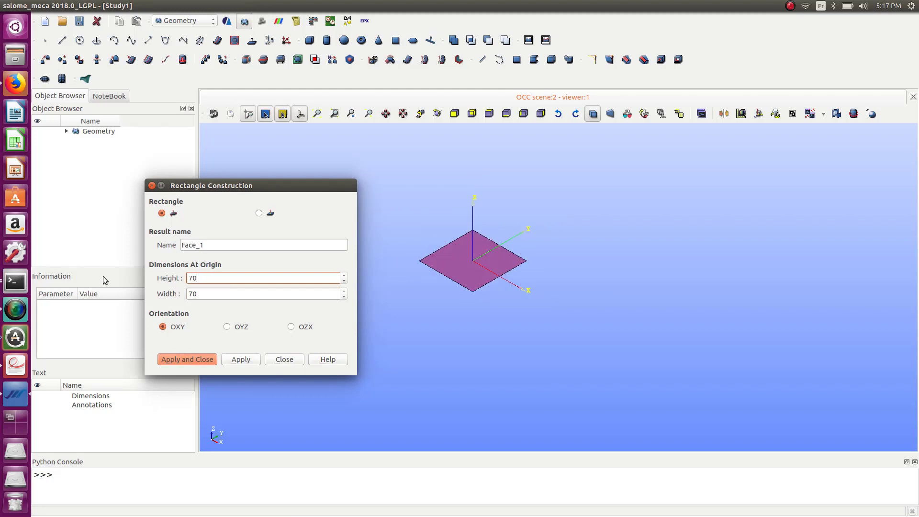
pyautogui.doubleClick(217, 294)
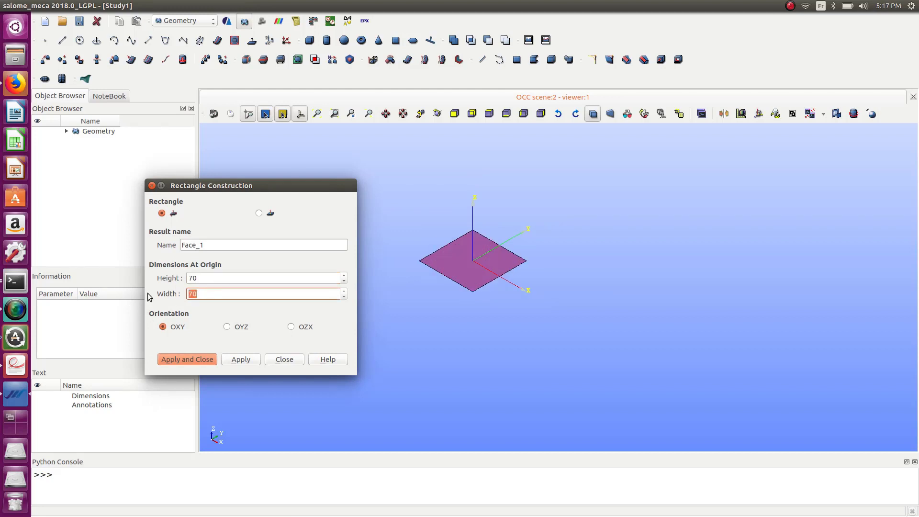
pyautogui.write('100')
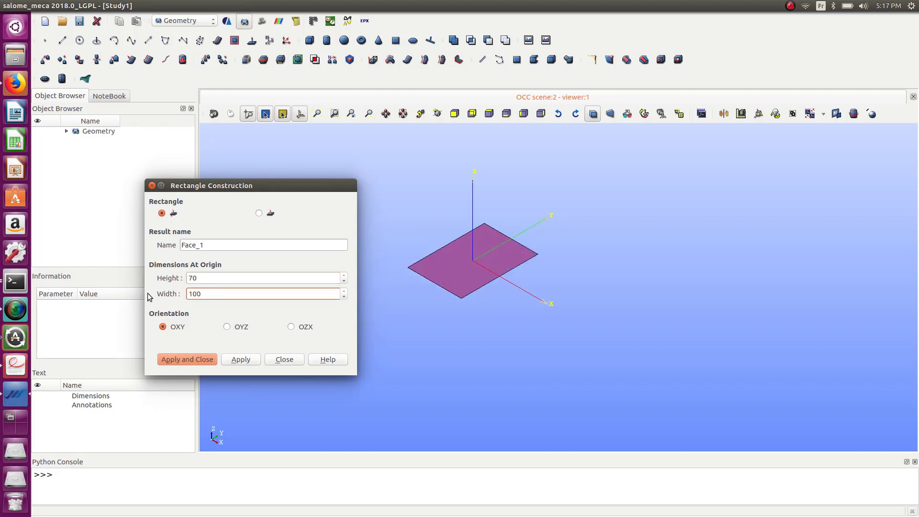
pyautogui.click(186, 359)
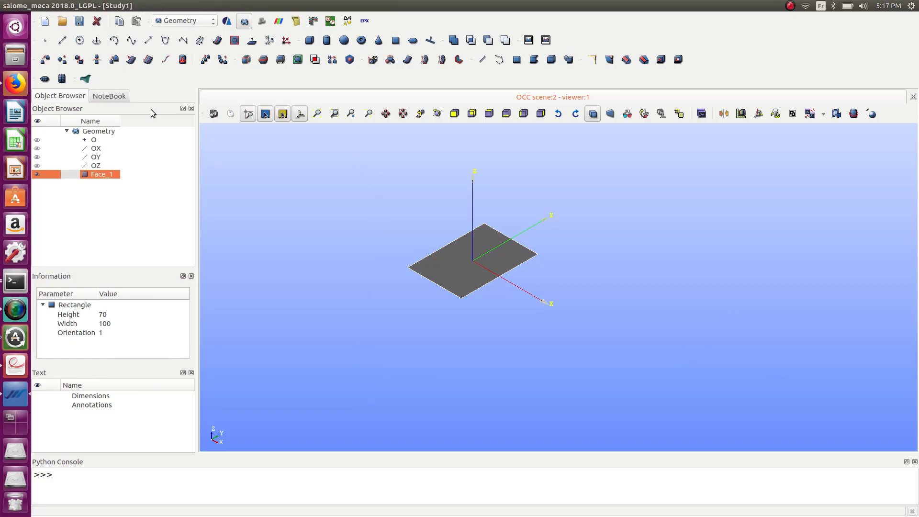
# Translate Face_1 by Dx 300, Dy 50, Dz 0 with Create a copy unchecked
pyautogui.click(152, 5)
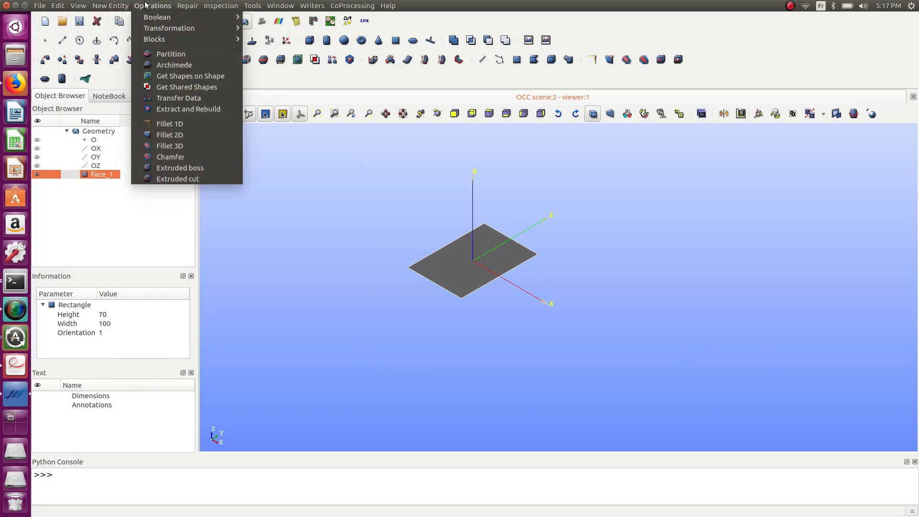
pyautogui.moveTo(166, 32)
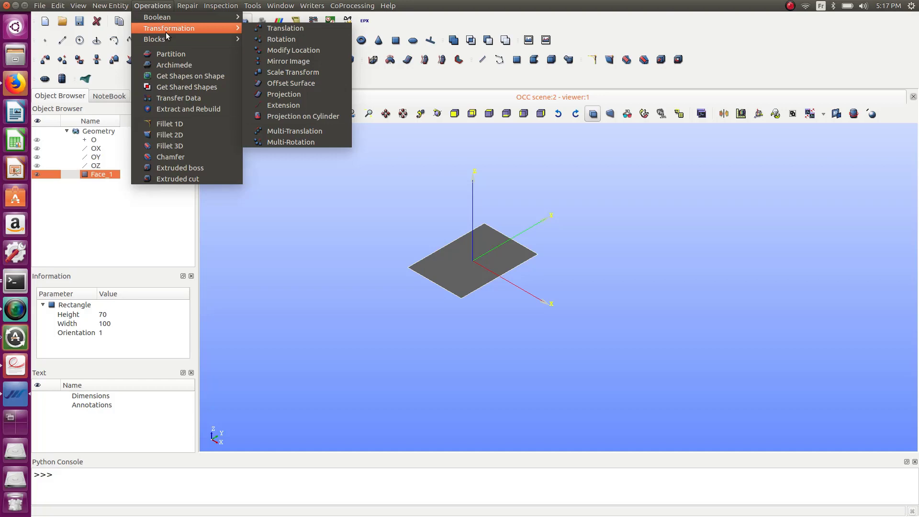
pyautogui.click(267, 30)
pyautogui.moveTo(484, 124); pyautogui.dragTo(742, 115)
pyautogui.click(665, 233)
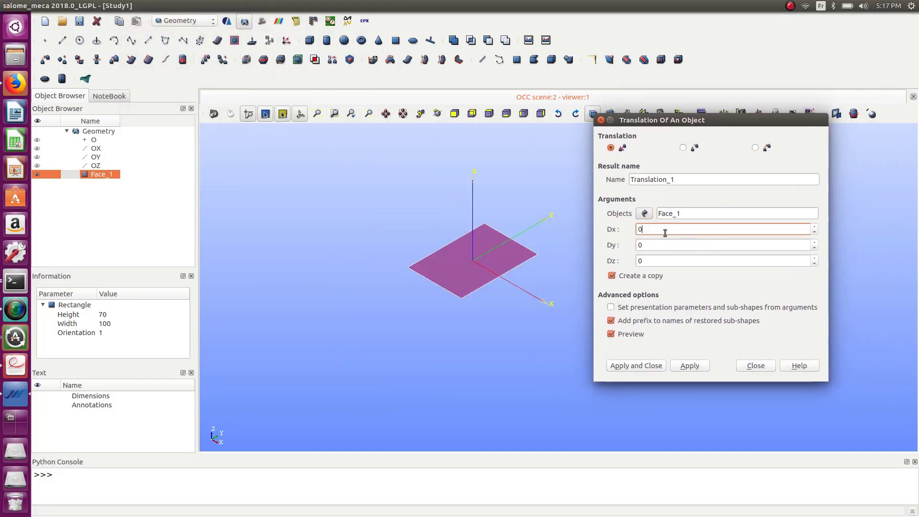
pyautogui.moveTo(665, 234); pyautogui.dragTo(617, 235)
pyautogui.write('300')
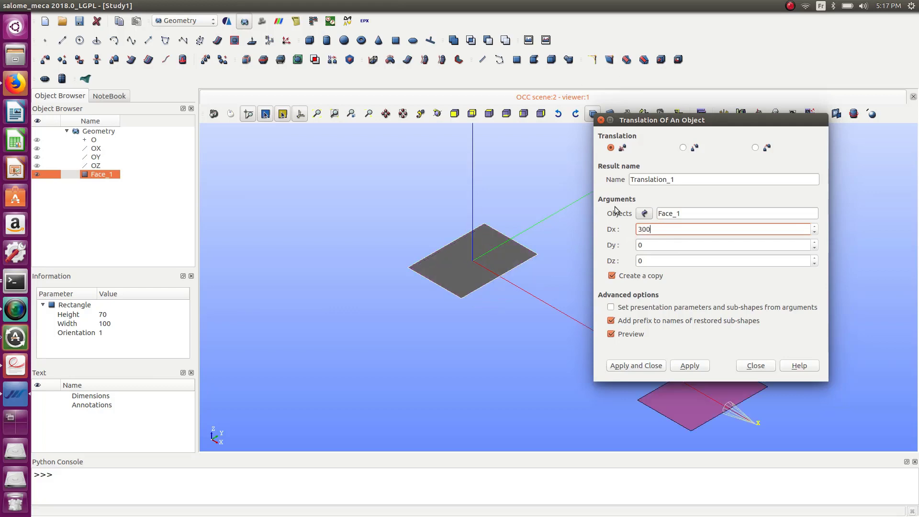
pyautogui.moveTo(653, 245); pyautogui.dragTo(625, 247)
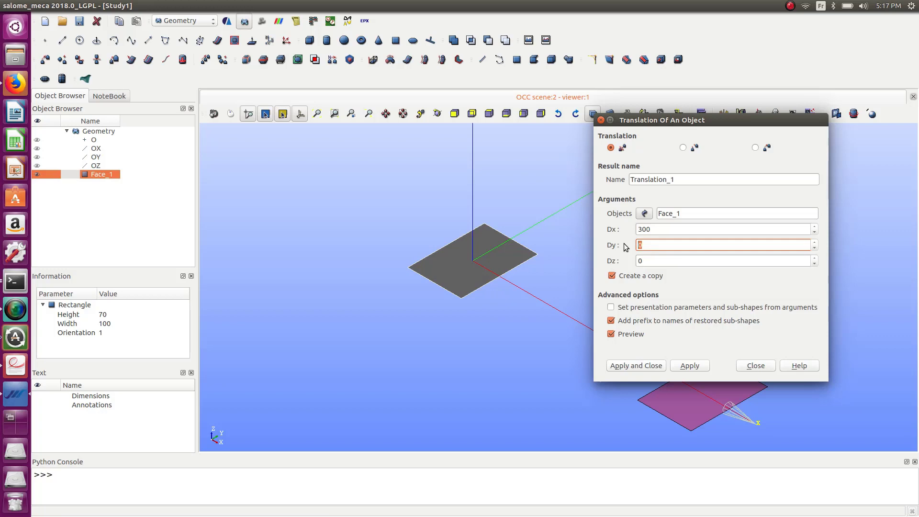
pyautogui.write('50')
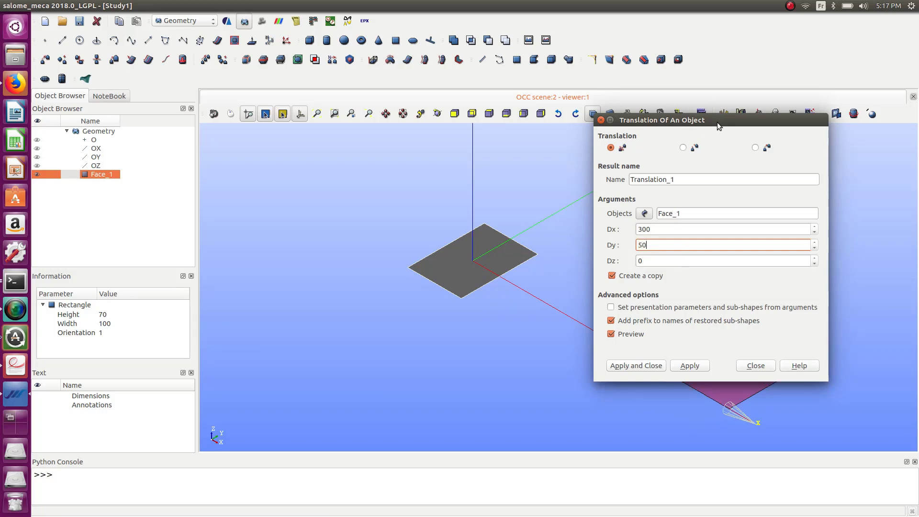
pyautogui.moveTo(717, 125); pyautogui.dragTo(319, 134)
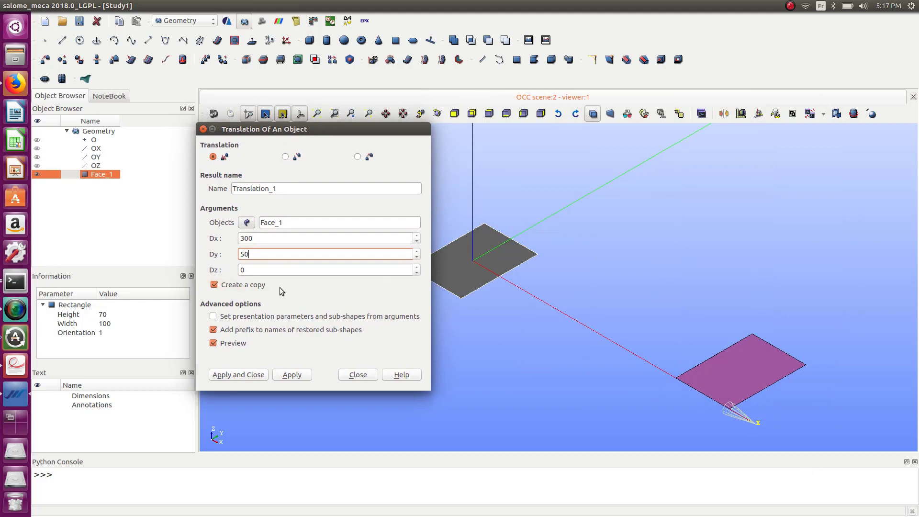
pyautogui.click(218, 286)
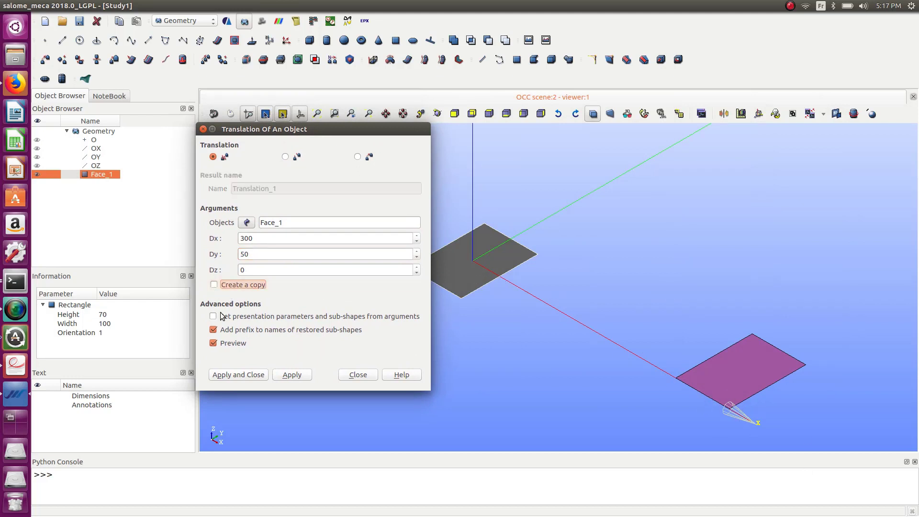
pyautogui.click(237, 376)
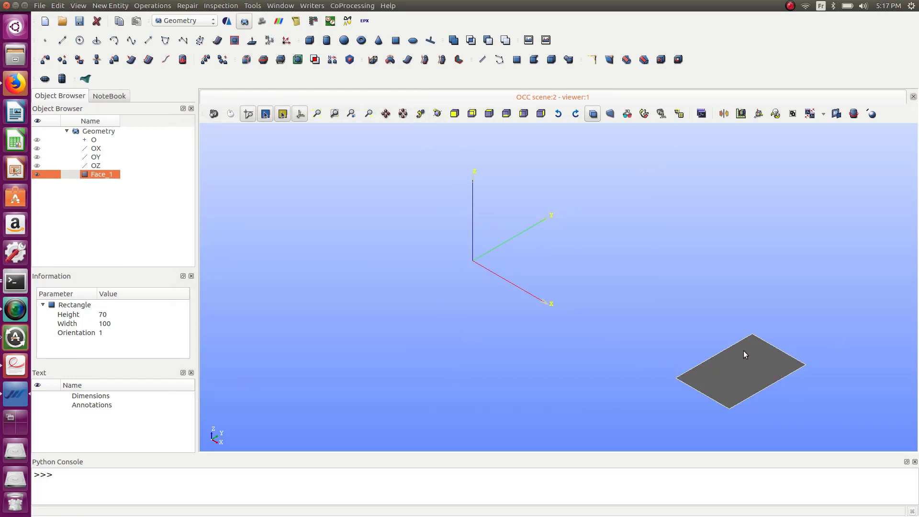
# Open the Create Group dialog proposing Group_1 on main shape Face_1, moved aside from the face
pyautogui.scroll(2, 755, 383)
pyautogui.scroll(2, 754, 383)
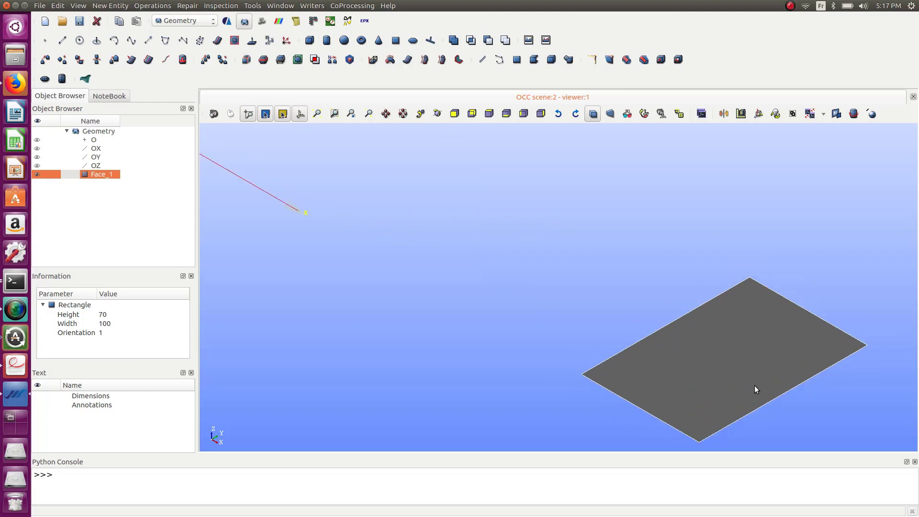
pyautogui.scroll(-2, 754, 386)
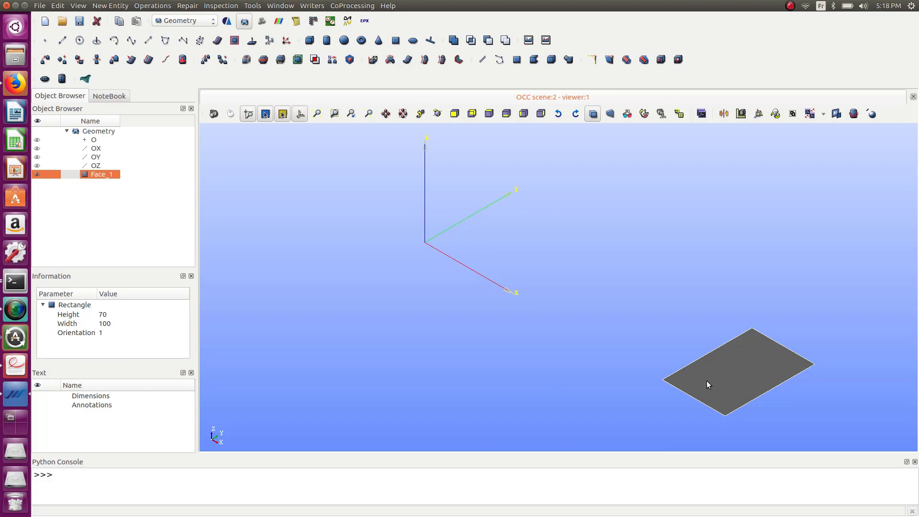
pyautogui.click(106, 5)
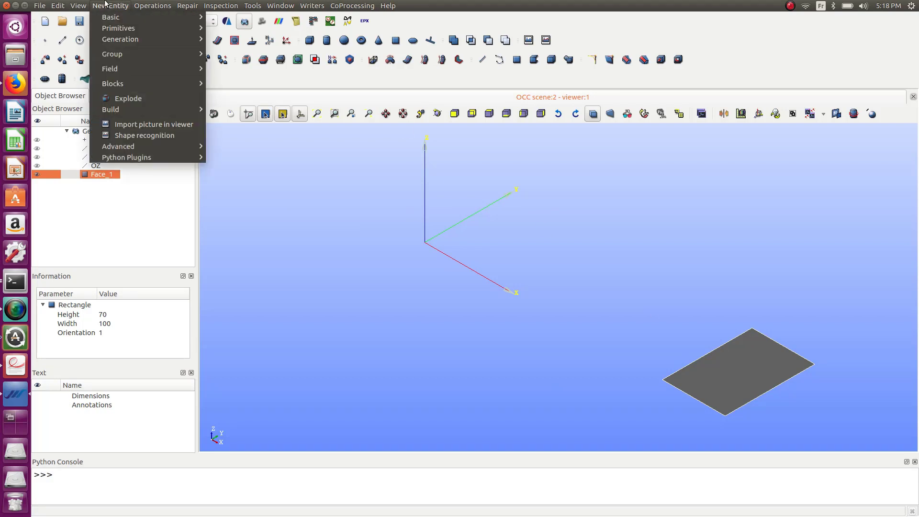
pyautogui.moveTo(126, 57)
pyautogui.click(211, 53)
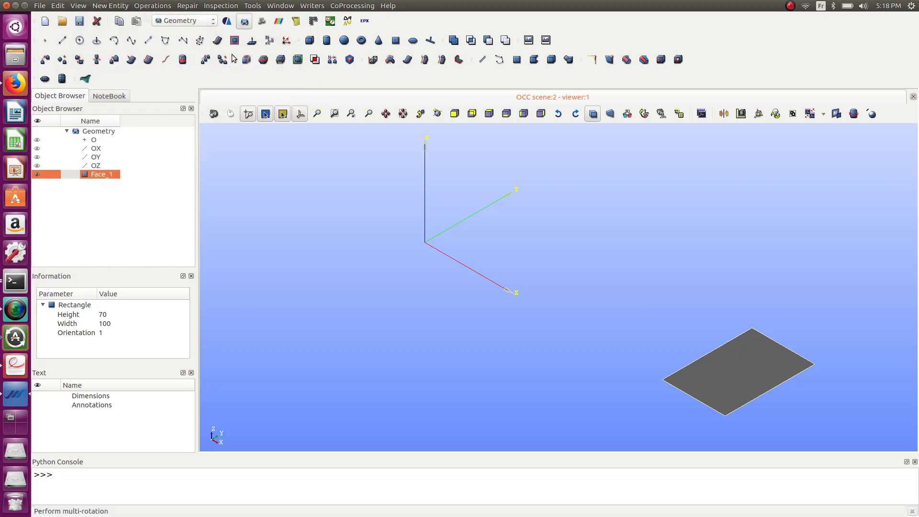
pyautogui.moveTo(450, 94); pyautogui.dragTo(249, 124)
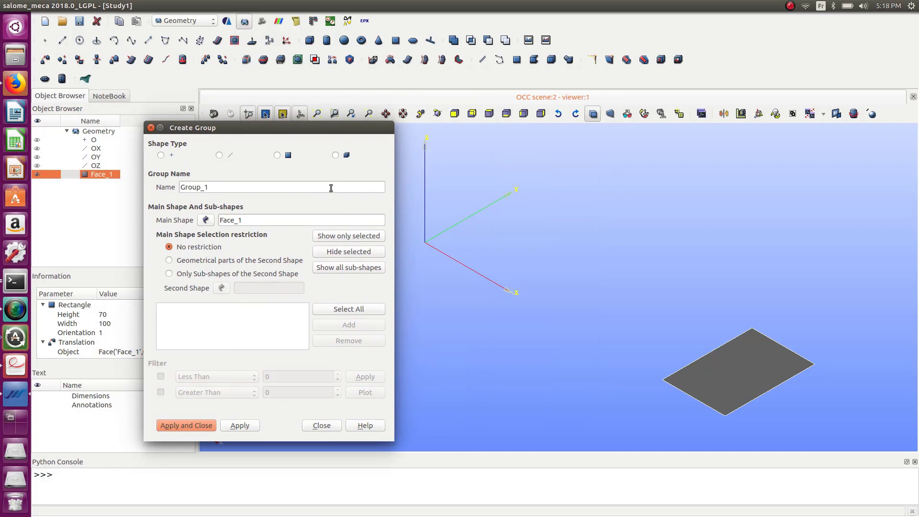
# Create edge groups xmin and xmax on Face_1, each from one picked rectangle edge
pyautogui.click(219, 157)
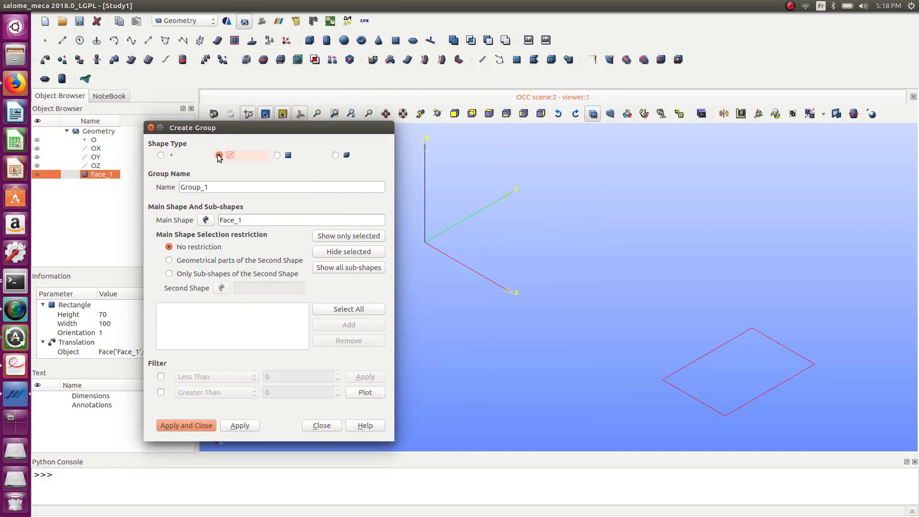
pyautogui.click(699, 359)
pyautogui.click(354, 325)
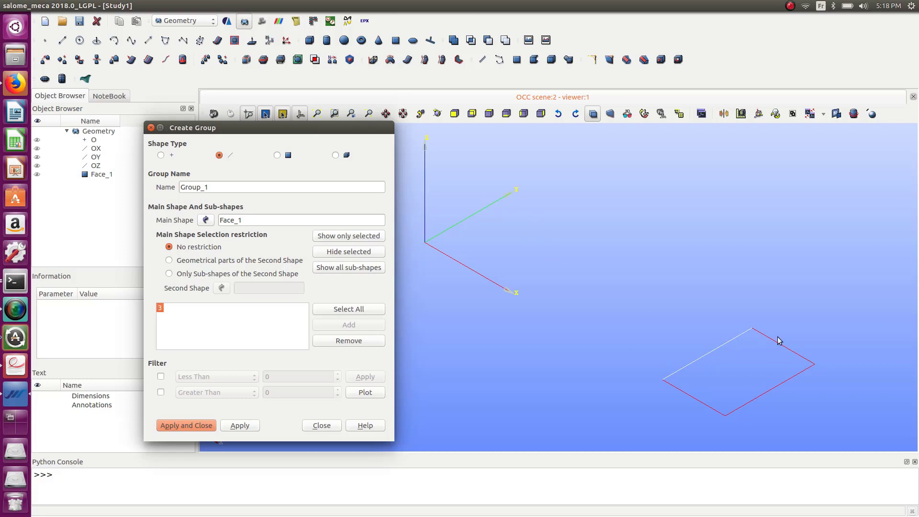
pyautogui.doubleClick(218, 186)
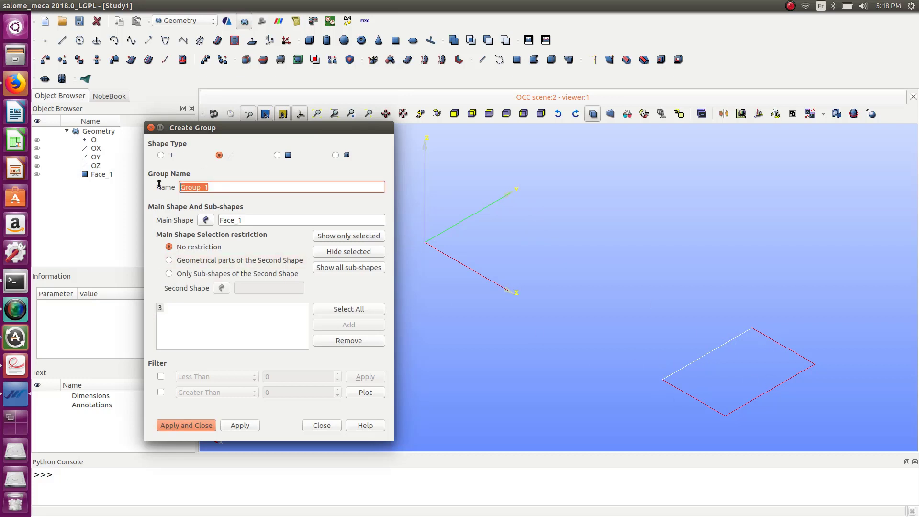
pyautogui.write('xmin')
pyautogui.click(240, 425)
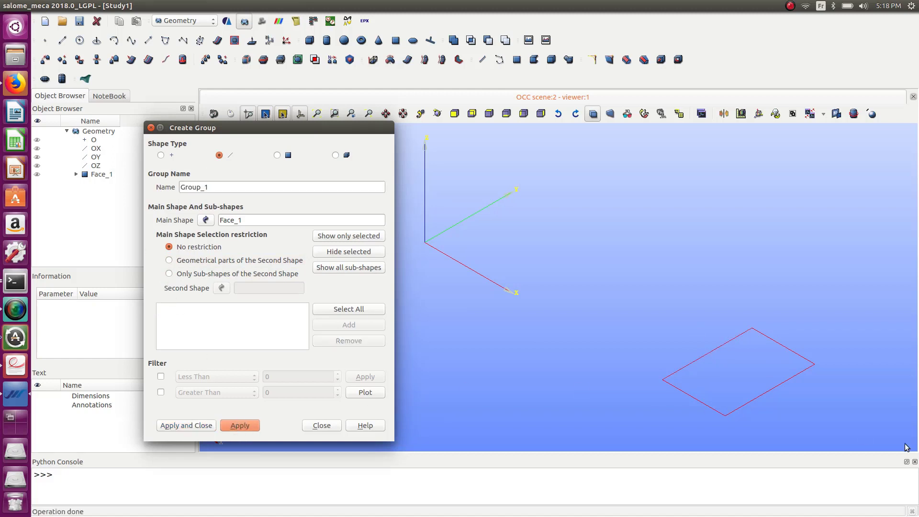
pyautogui.click(767, 391)
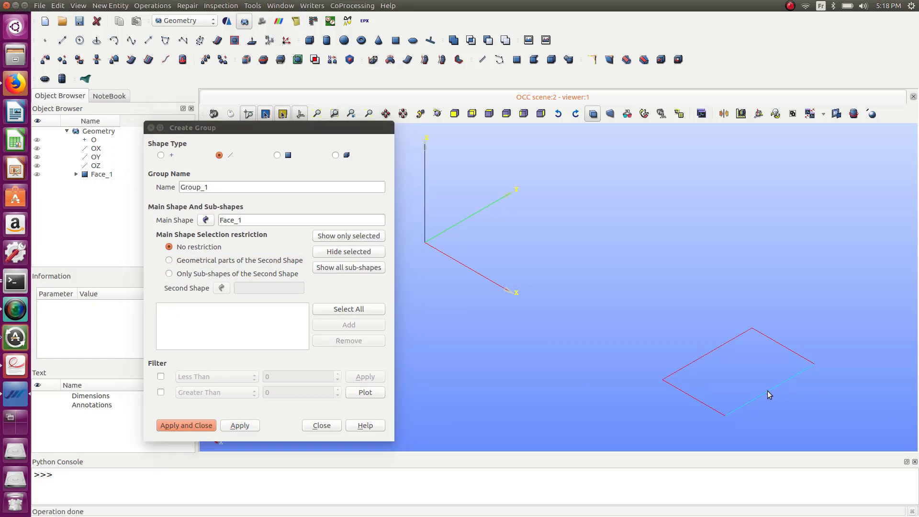
pyautogui.click(322, 327)
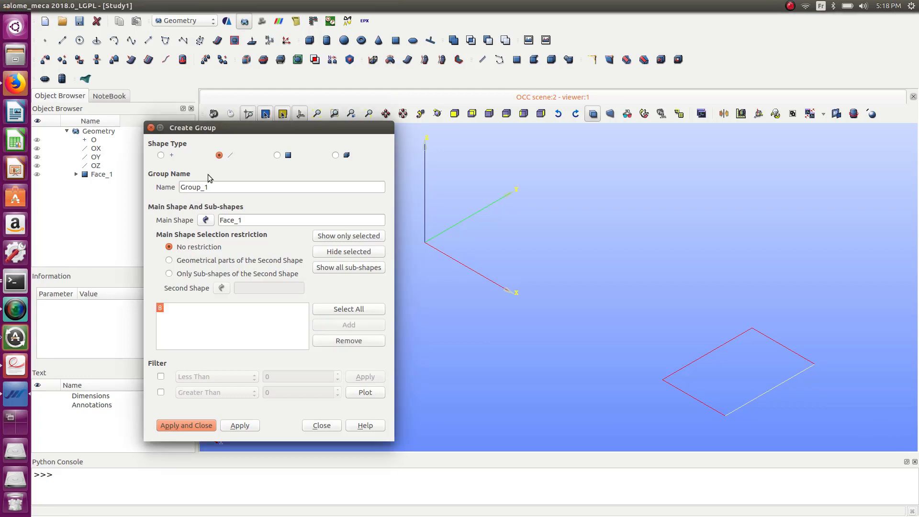
pyautogui.doubleClick(207, 187)
pyautogui.write('xm')
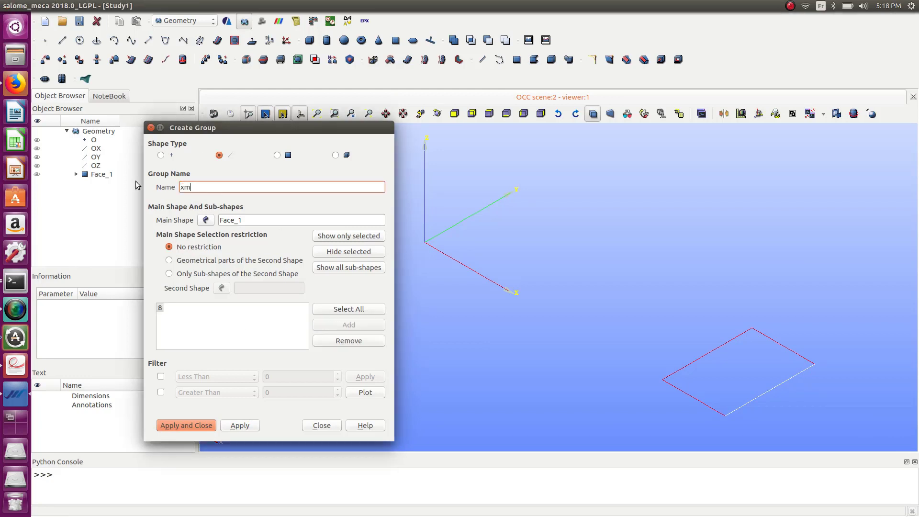
pyautogui.write('ax')
pyautogui.click(249, 426)
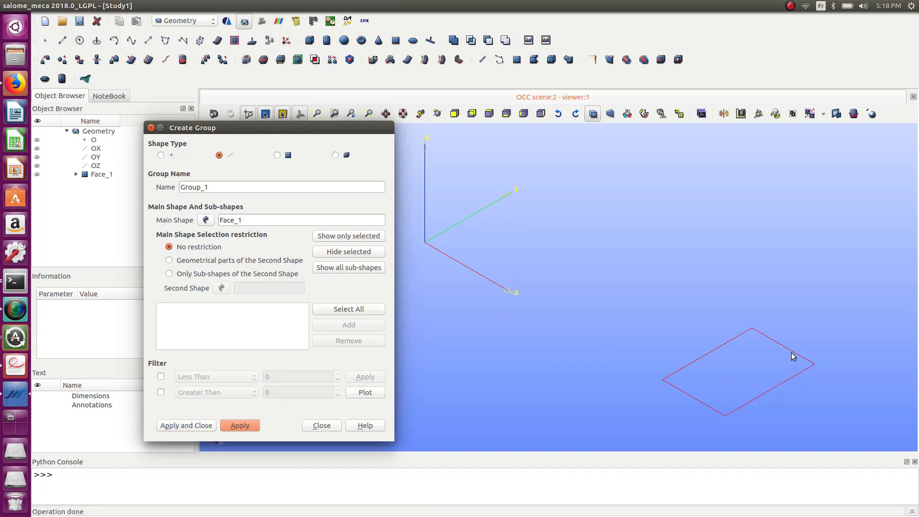
# Add a third edge group from the lower-left edge, close the dialog, and rename it to ymin
pyautogui.click(709, 406)
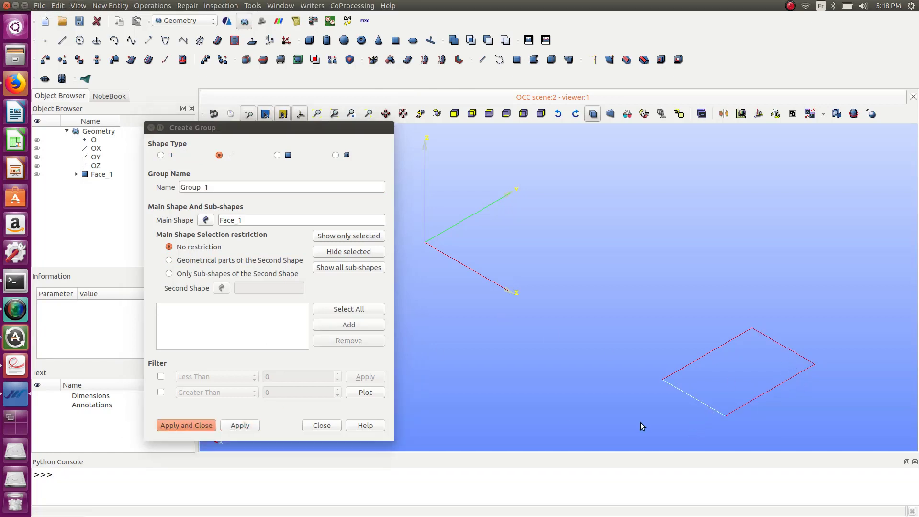
pyautogui.click(331, 324)
pyautogui.doubleClick(232, 187)
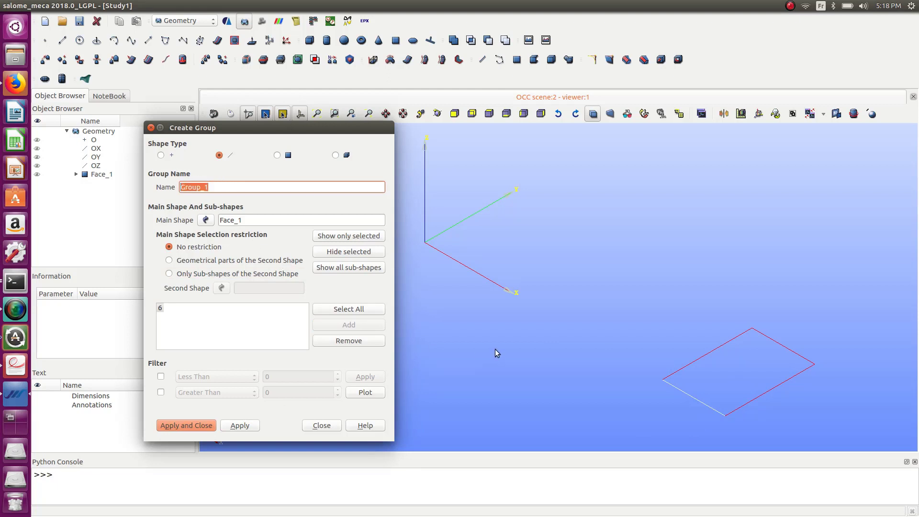
pyautogui.write('ymax')
pyautogui.click(235, 428)
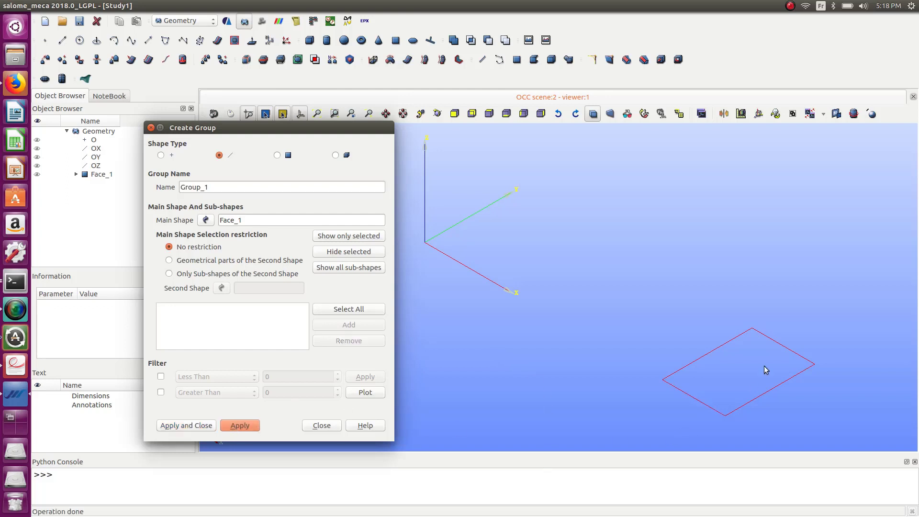
pyautogui.click(76, 175)
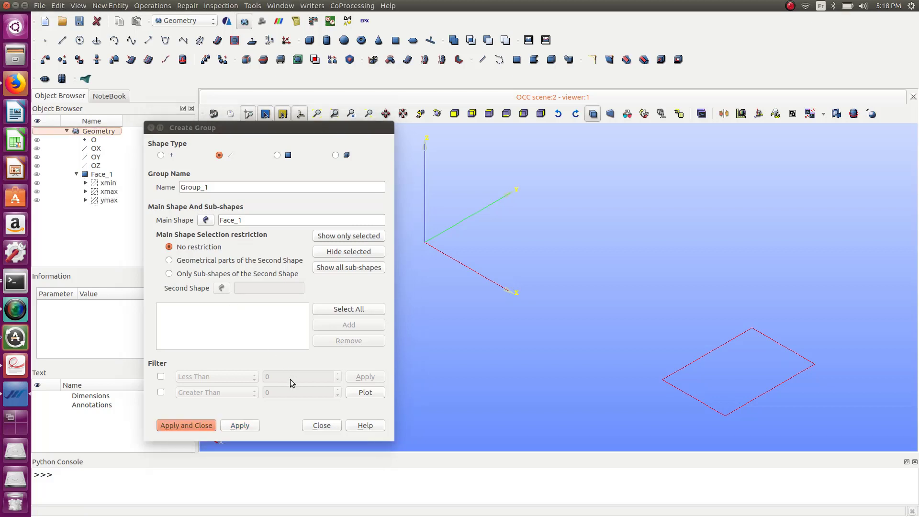
pyautogui.click(152, 128)
pyautogui.click(115, 201)
pyautogui.rightClick(115, 200)
pyautogui.click(130, 205)
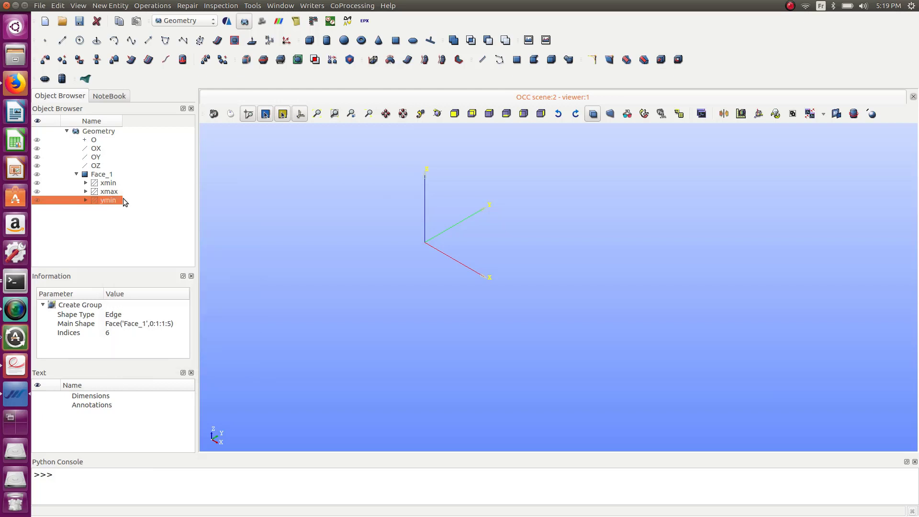
# Create an edge group named ymax on Face_1 containing the rectangle's far edge
pyautogui.click(110, 6)
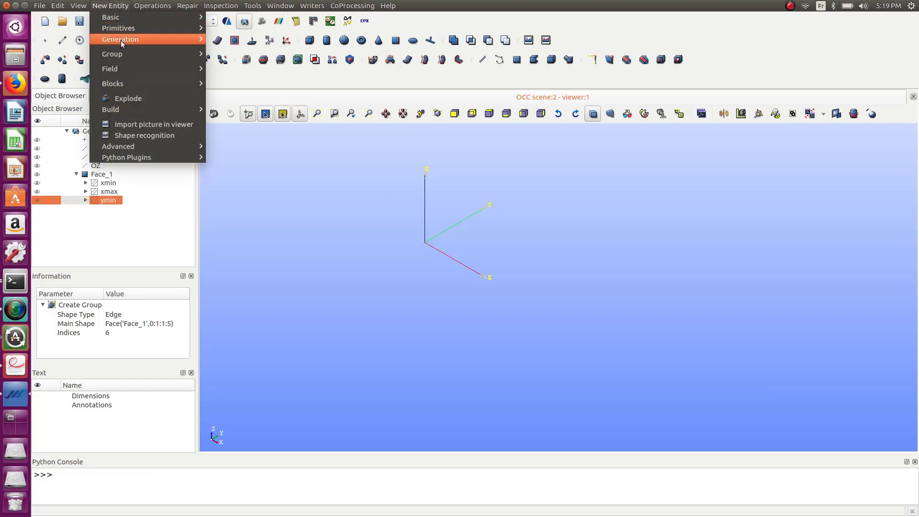
pyautogui.moveTo(123, 53)
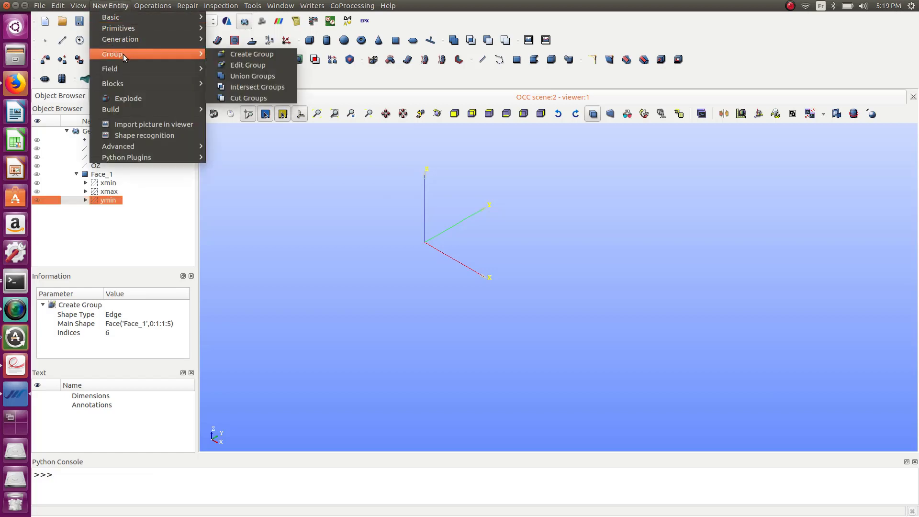
pyautogui.click(247, 54)
pyautogui.click(421, 126)
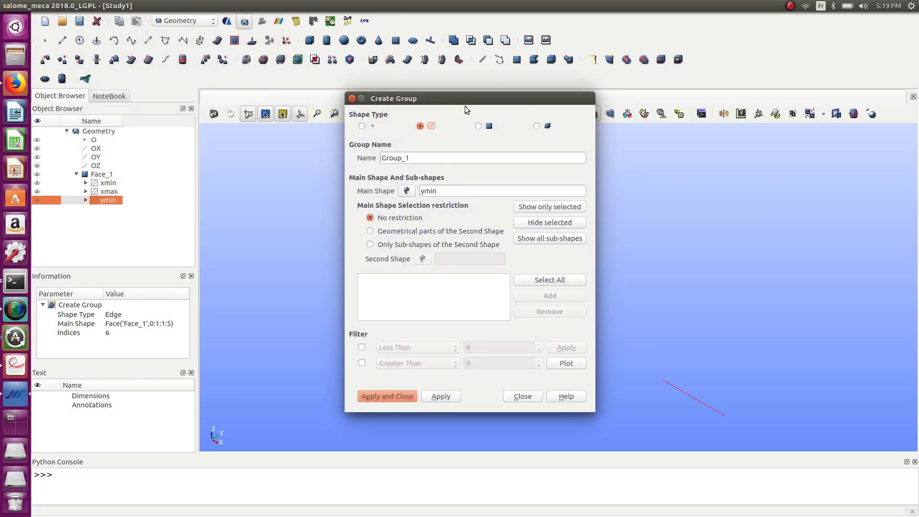
pyautogui.moveTo(507, 102); pyautogui.dragTo(327, 114)
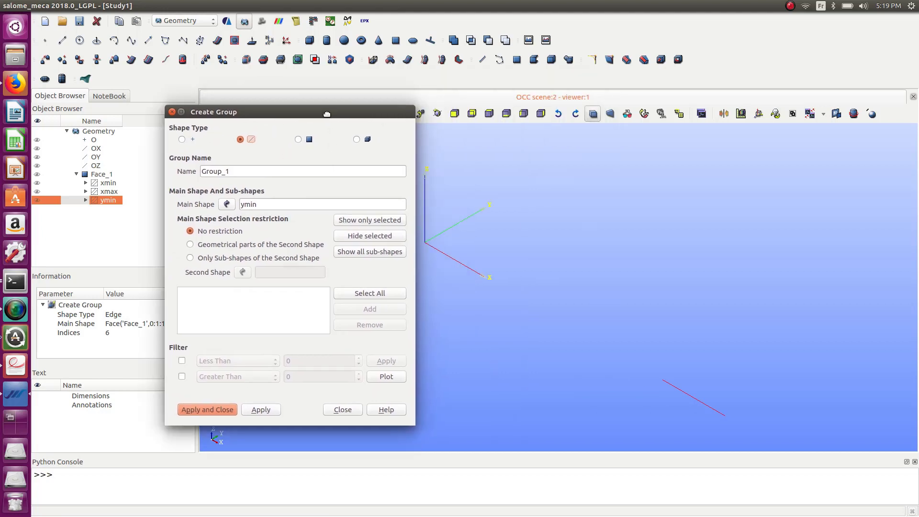
pyautogui.click(39, 175)
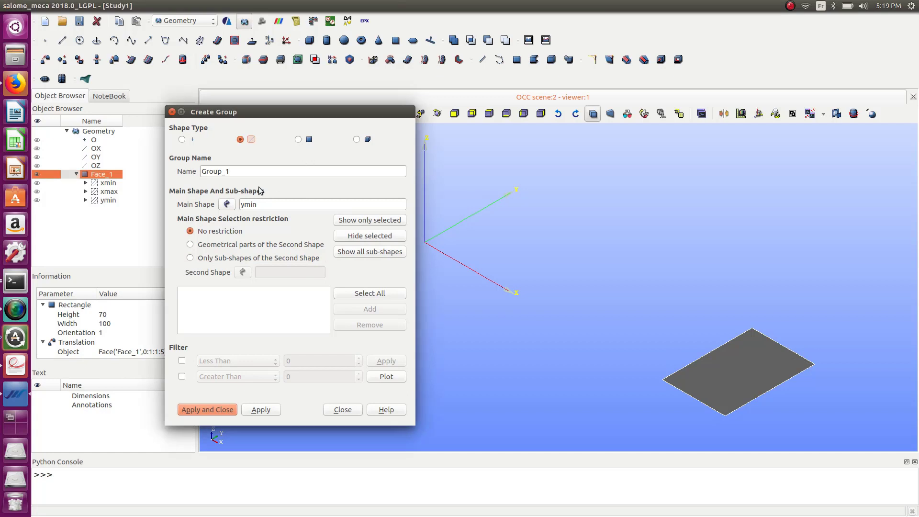
pyautogui.click(227, 204)
pyautogui.click(751, 380)
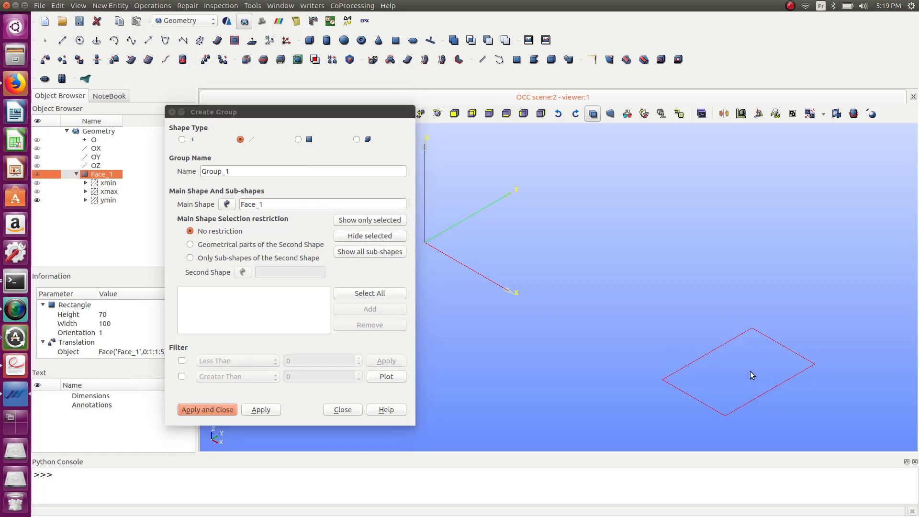
pyautogui.click(298, 140)
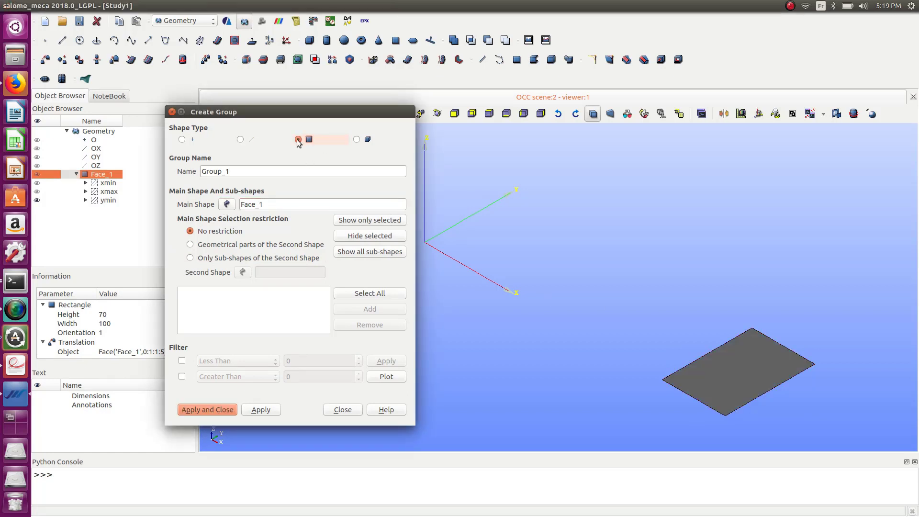
pyautogui.click(240, 140)
pyautogui.click(808, 362)
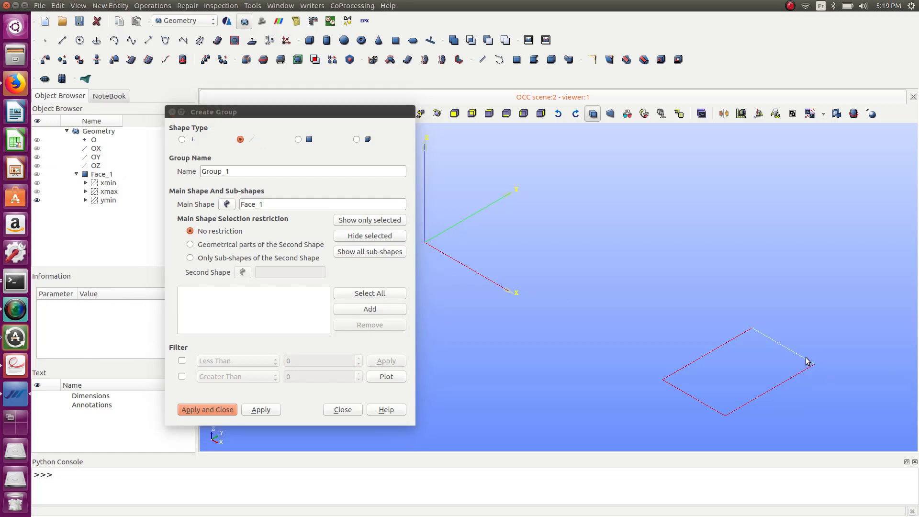
pyautogui.click(335, 309)
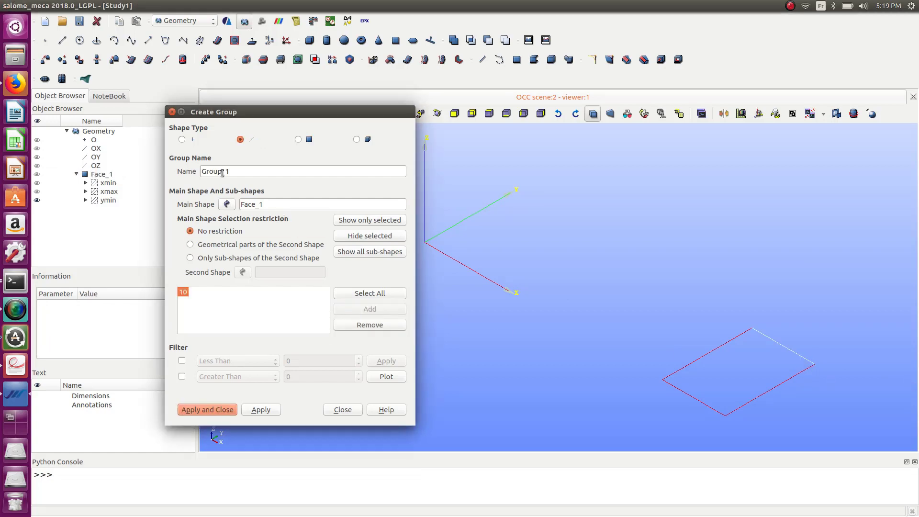
pyautogui.moveTo(229, 172); pyautogui.dragTo(188, 173)
pyautogui.write('ymax')
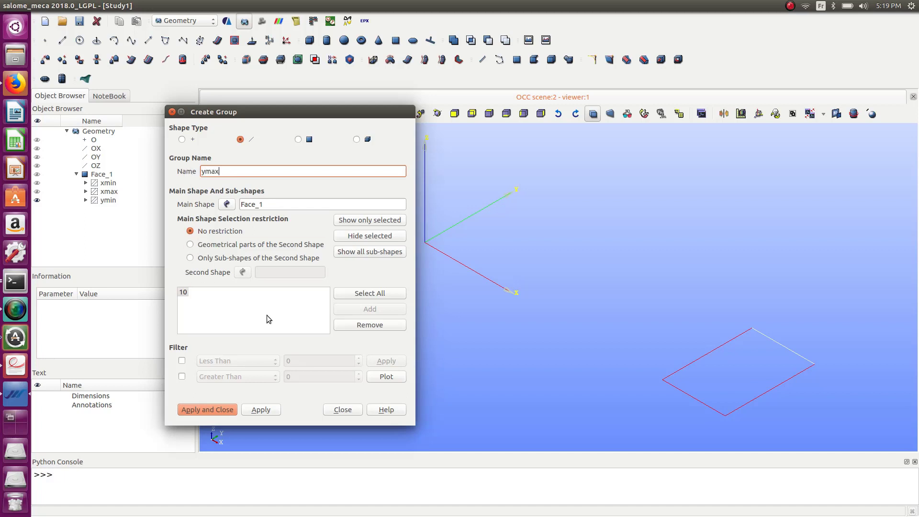
pyautogui.click(260, 410)
# Create a face group named surface containing the whole rectangular face, then close the dialog
pyautogui.click(297, 140)
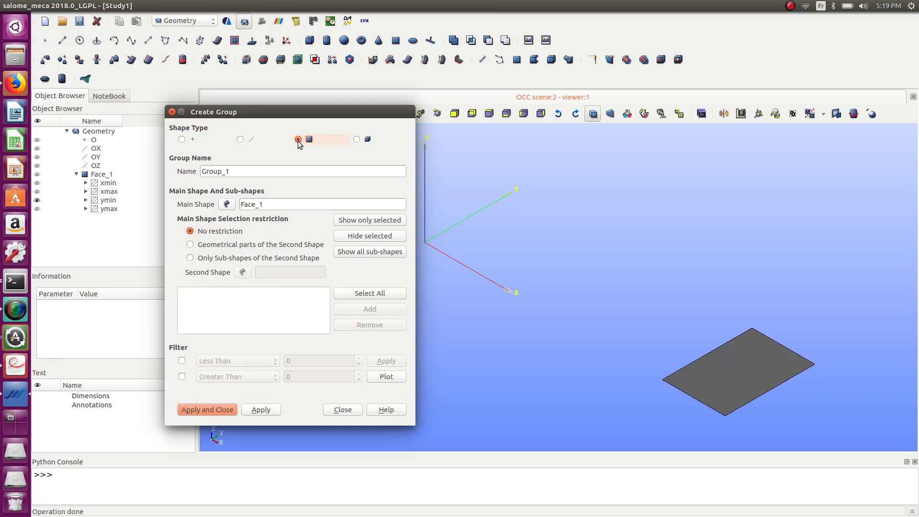
pyautogui.click(758, 383)
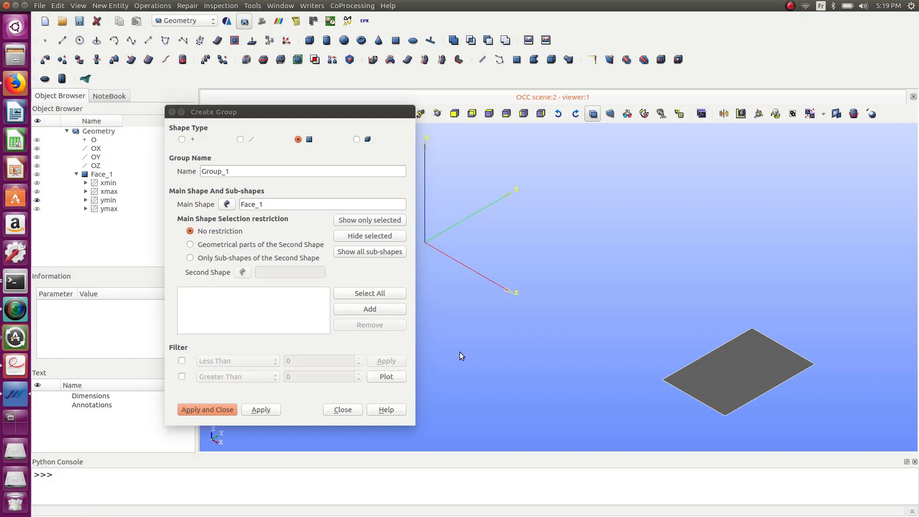
pyautogui.click(351, 309)
pyautogui.click(237, 171)
pyautogui.doubleClick(237, 171)
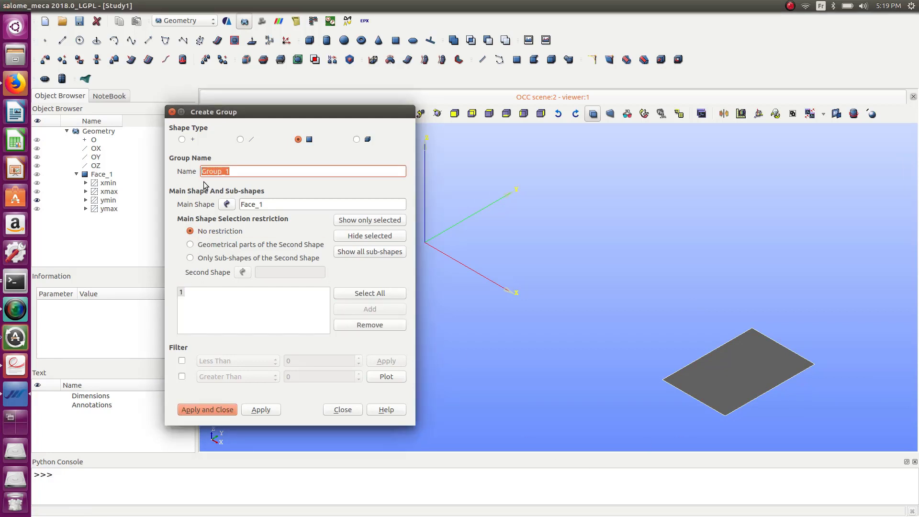
pyautogui.write('surface')
pyautogui.click(219, 411)
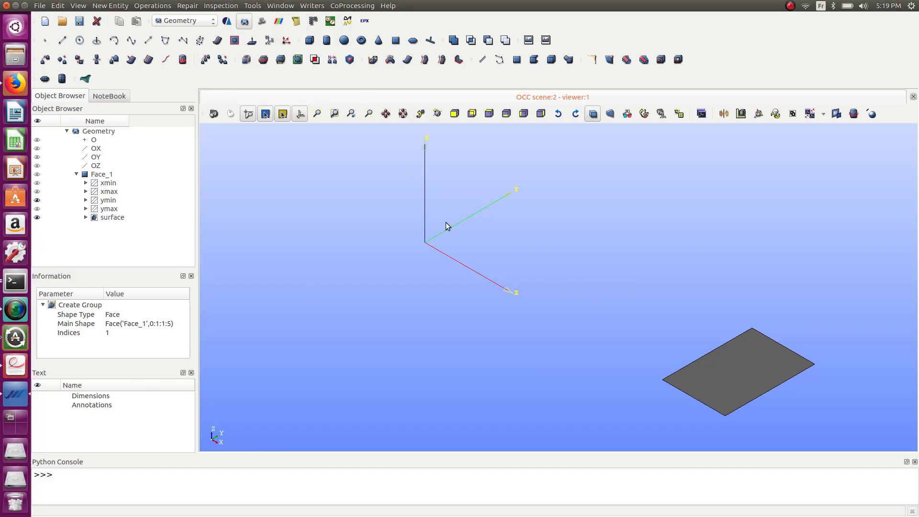
# Zoom out the OCC viewer and activate the Mesh module with its VTK viewer
pyautogui.scroll(-3, 550, 311)
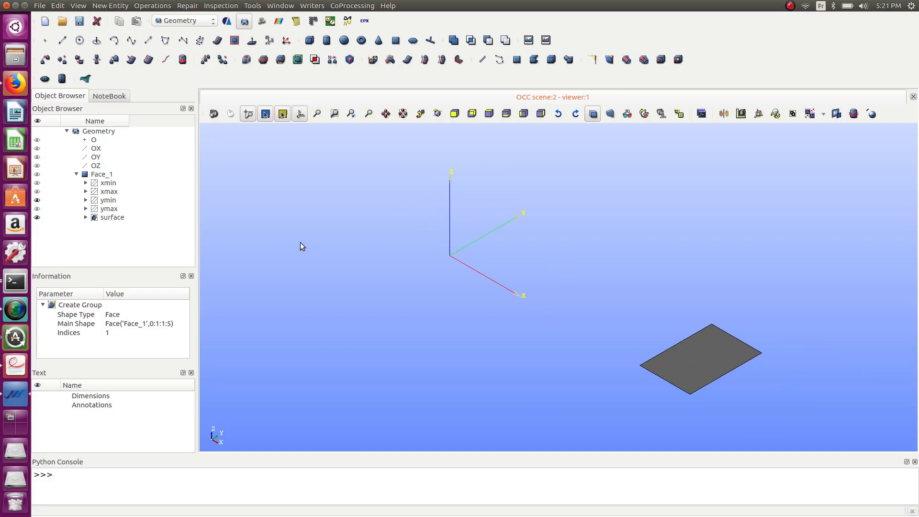
pyautogui.click(265, 21)
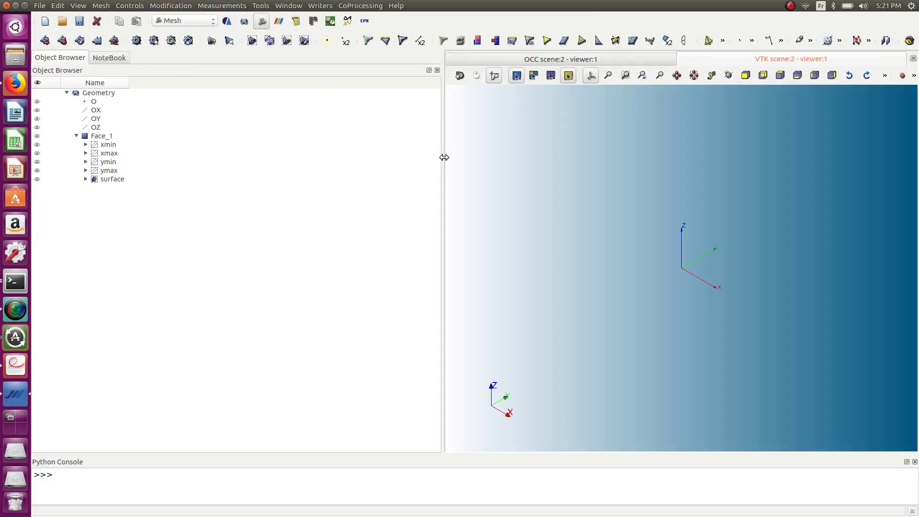
# Start a new mesh on Face_1 using the Quadrangle: Mapping 2D algorithm
pyautogui.moveTo(443, 157); pyautogui.dragTo(258, 171)
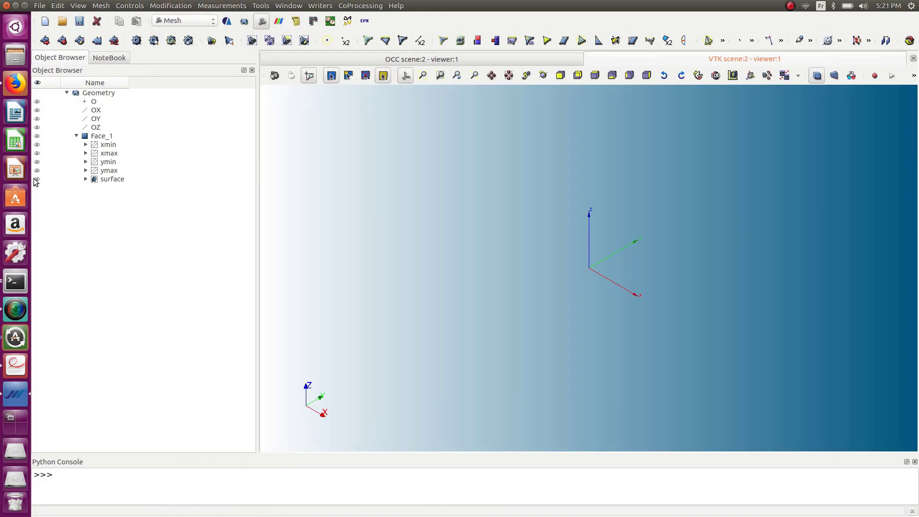
pyautogui.click(88, 138)
pyautogui.rightClick(94, 141)
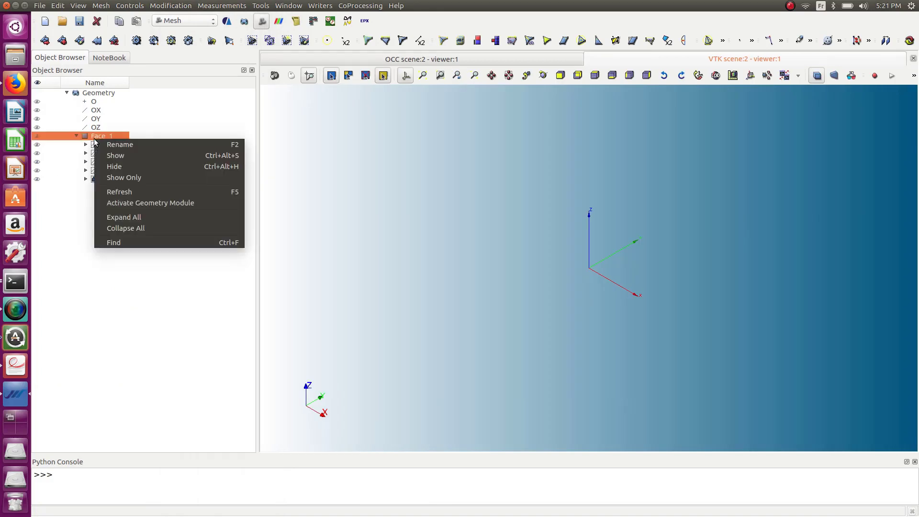
pyautogui.click(91, 134)
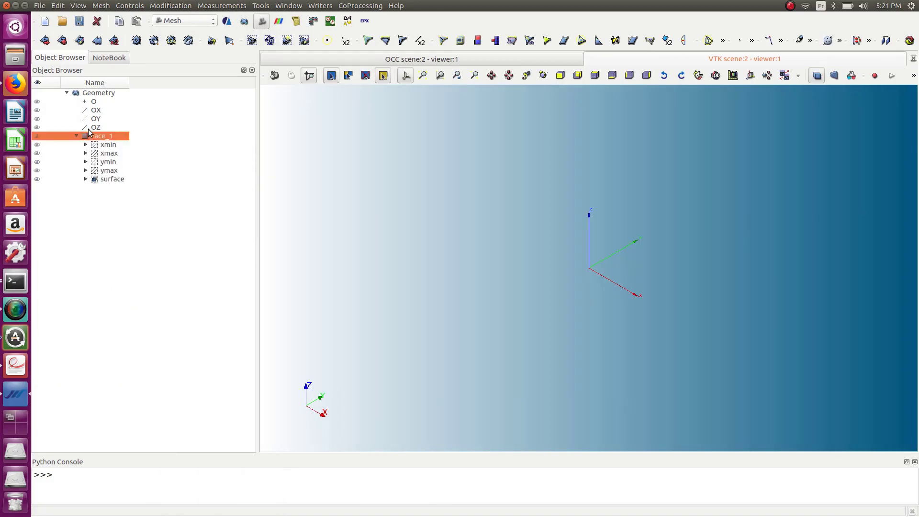
pyautogui.click(45, 41)
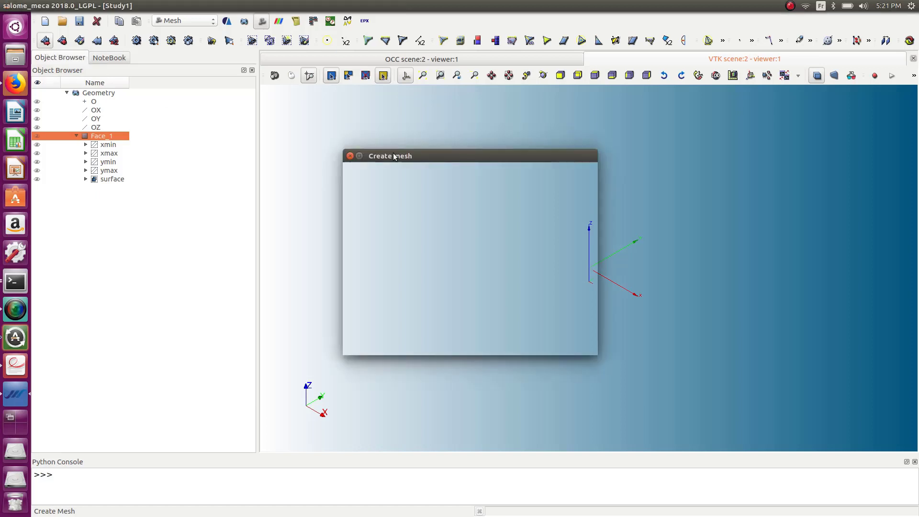
pyautogui.click(512, 238)
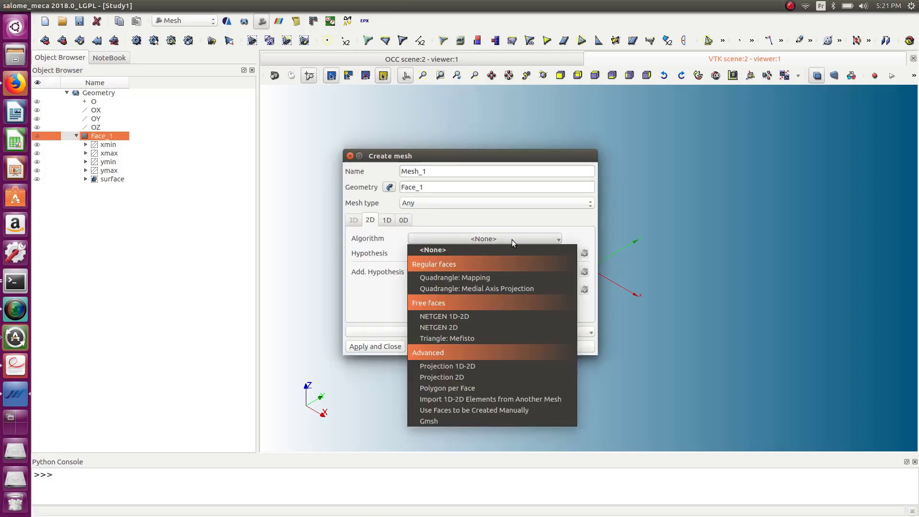
pyautogui.click(512, 278)
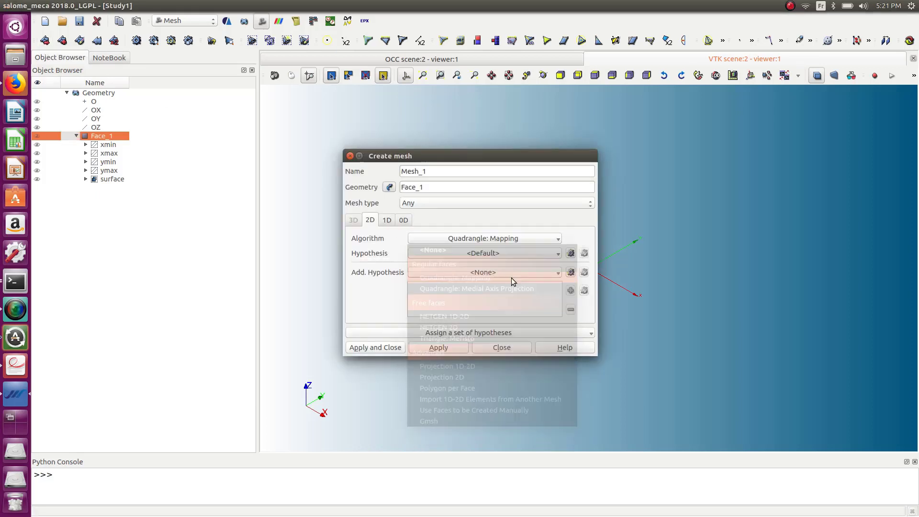
# Add Wire Discretisation in 1D with a Local Length hypothesis of 5, creating Mesh_1
pyautogui.click(391, 220)
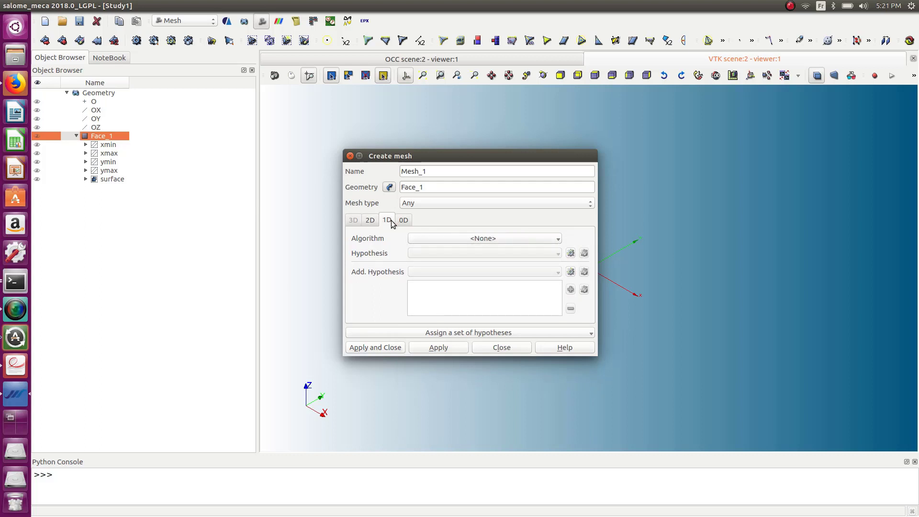
pyautogui.click(426, 240)
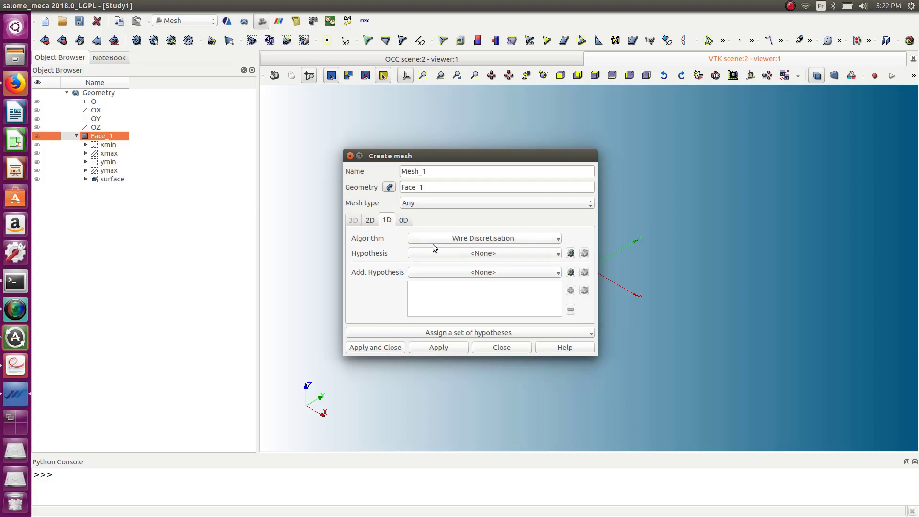
pyautogui.click(570, 253)
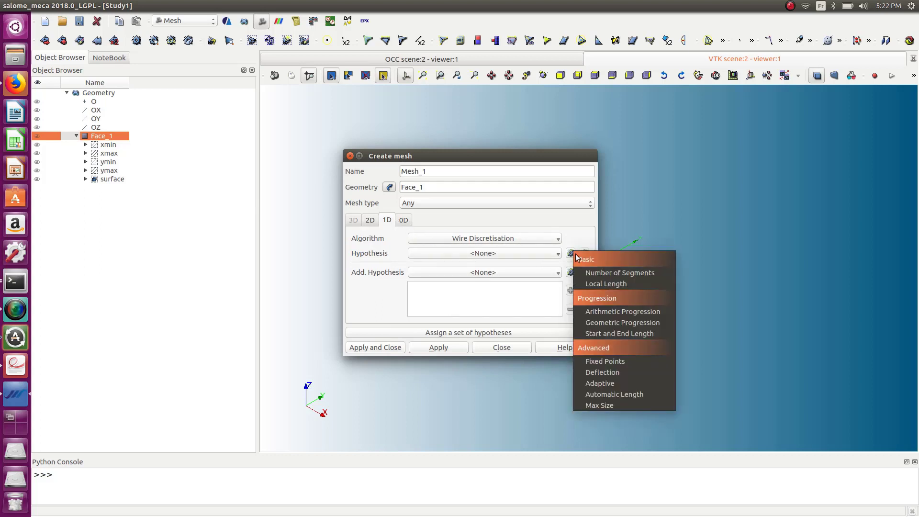
pyautogui.click(596, 284)
pyautogui.click(477, 254)
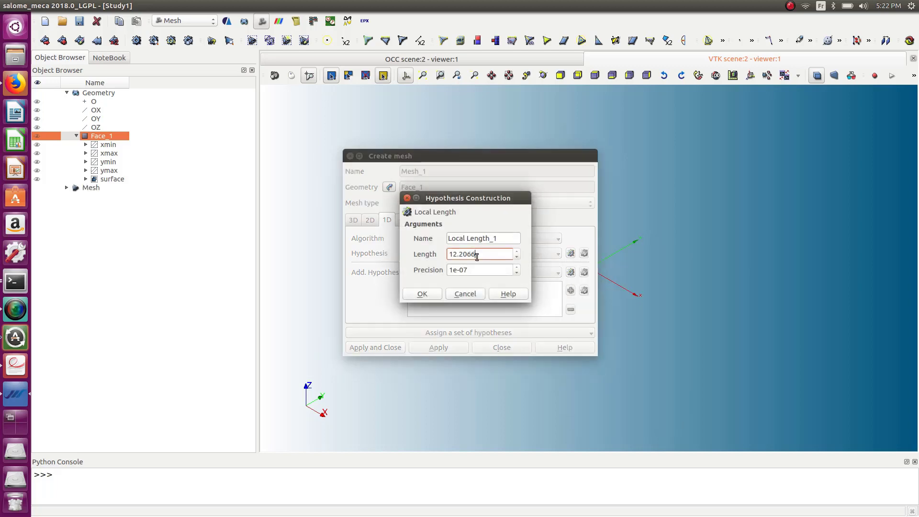
pyautogui.moveTo(476, 254); pyautogui.dragTo(425, 255)
pyautogui.write('5')
pyautogui.click(424, 293)
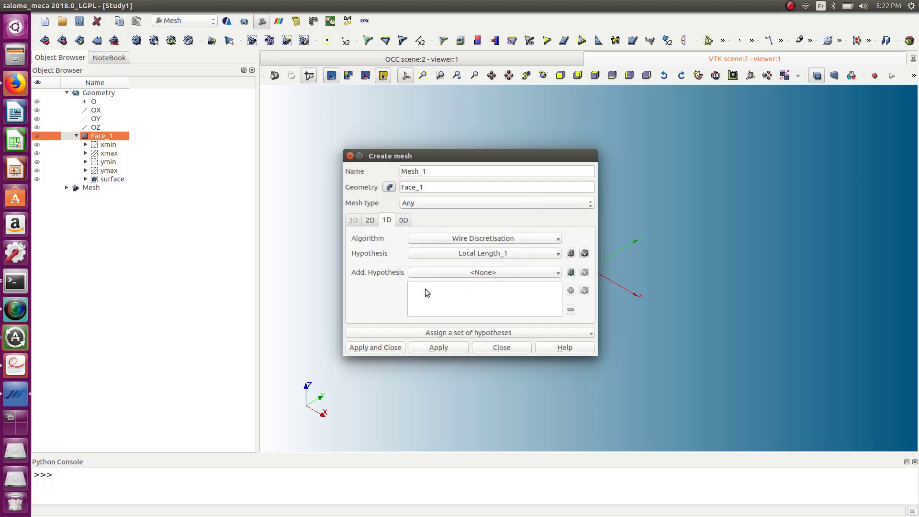
pyautogui.click(394, 347)
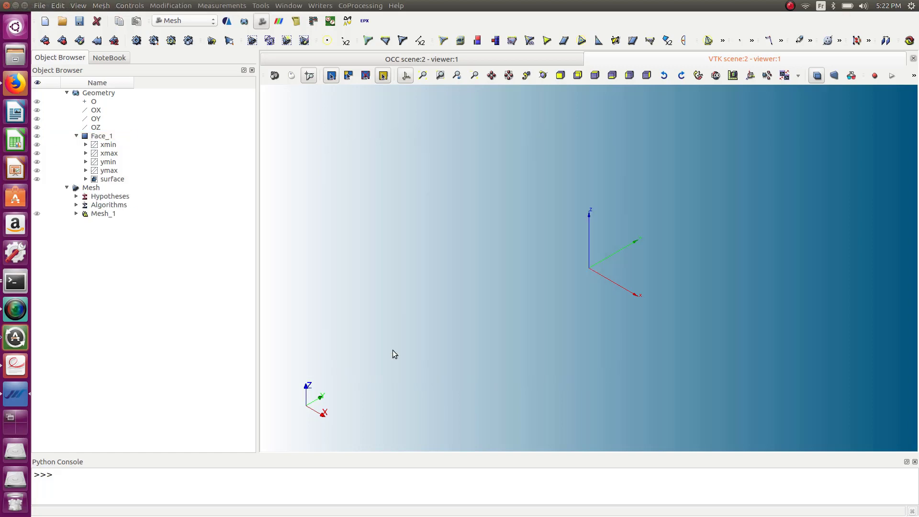
# Compute Mesh_1 and centre the quadrangle-meshed plate in the 3D view
pyautogui.click(75, 213)
pyautogui.rightClick(101, 215)
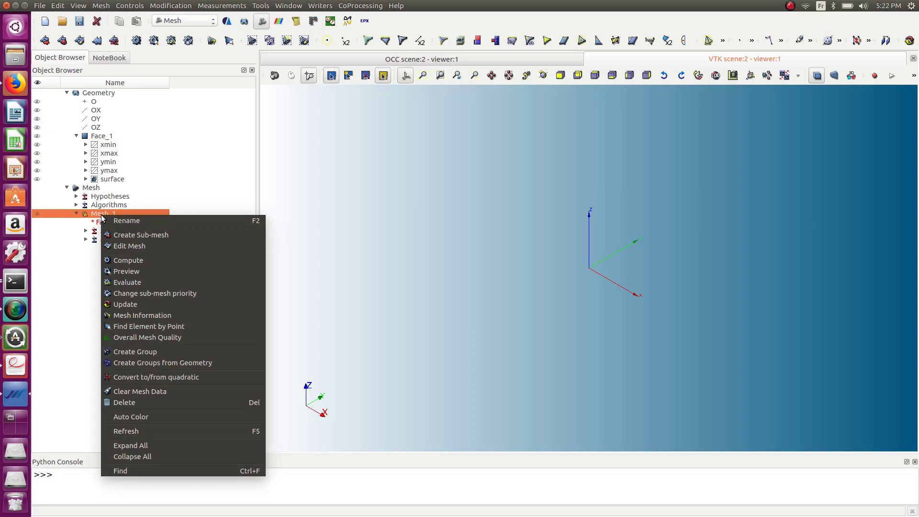
pyautogui.click(128, 261)
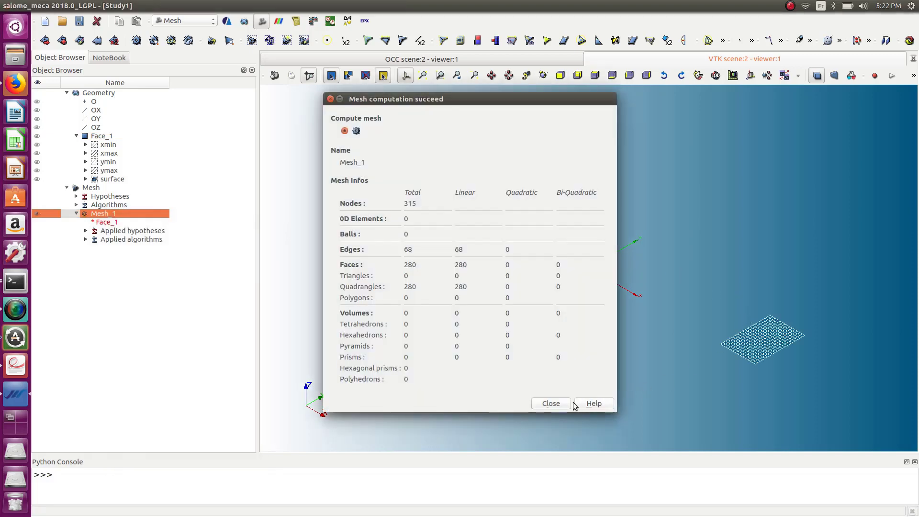
pyautogui.click(569, 403)
pyautogui.scroll(5, 813, 347)
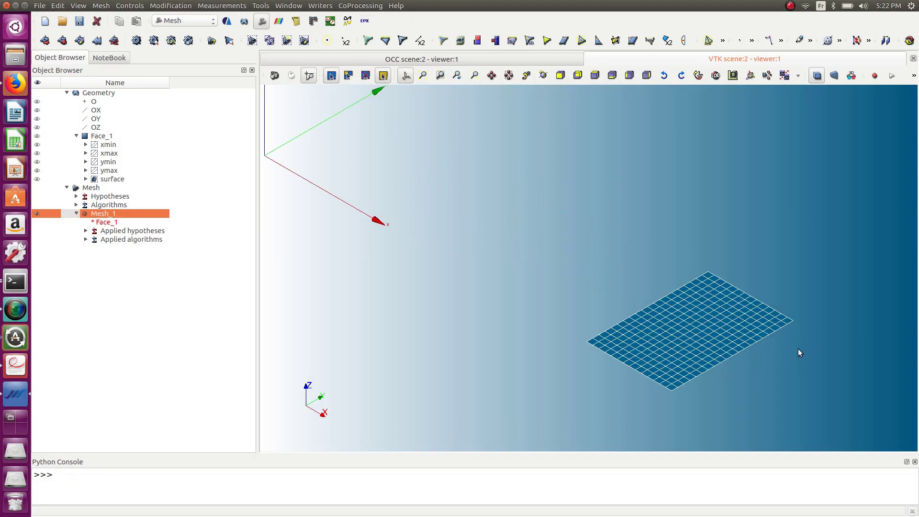
pyautogui.moveTo(733, 349); pyautogui.dragTo(564, 314, button='middle')
pyautogui.scroll(3, 561, 314)
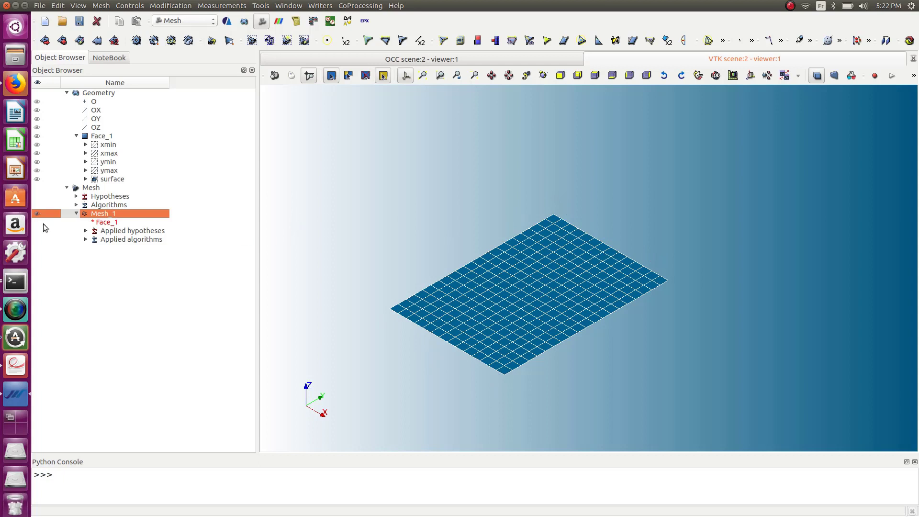
# Start a sub-mesh on edges ymin and ymax with the Wire Discretisation 1D algorithm
pyautogui.click(65, 41)
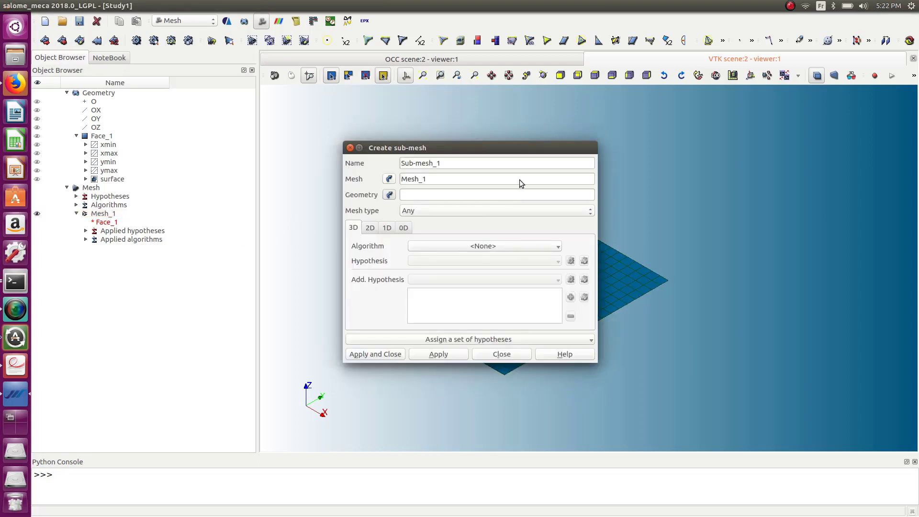
pyautogui.moveTo(500, 146); pyautogui.dragTo(350, 135)
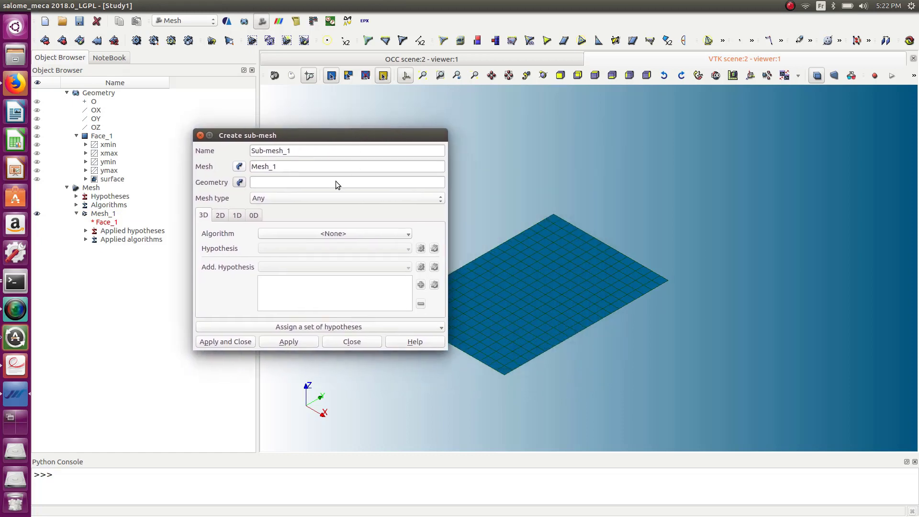
pyautogui.click(238, 216)
pyautogui.moveTo(295, 142)
pyautogui.mouseDown()
pyautogui.moveTo(284, 142)
pyautogui.moveTo(297, 145)
pyautogui.mouseUp()
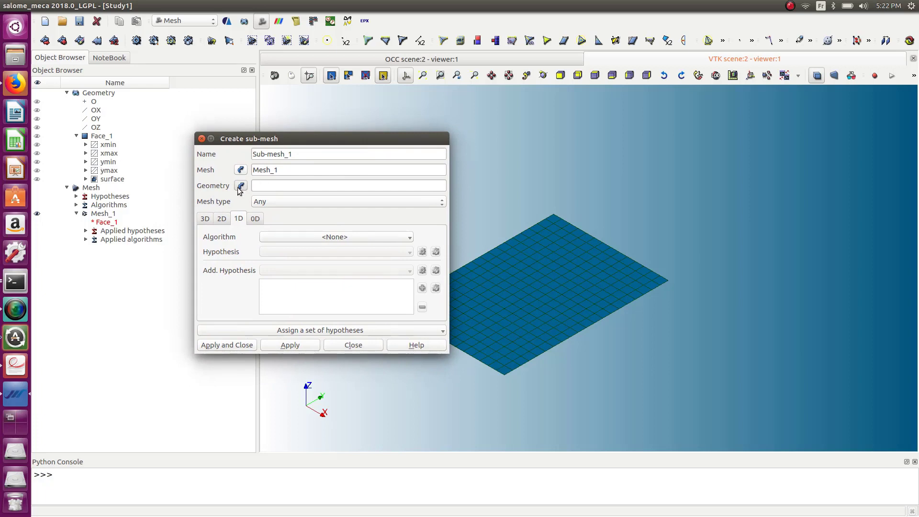
pyautogui.click(108, 162)
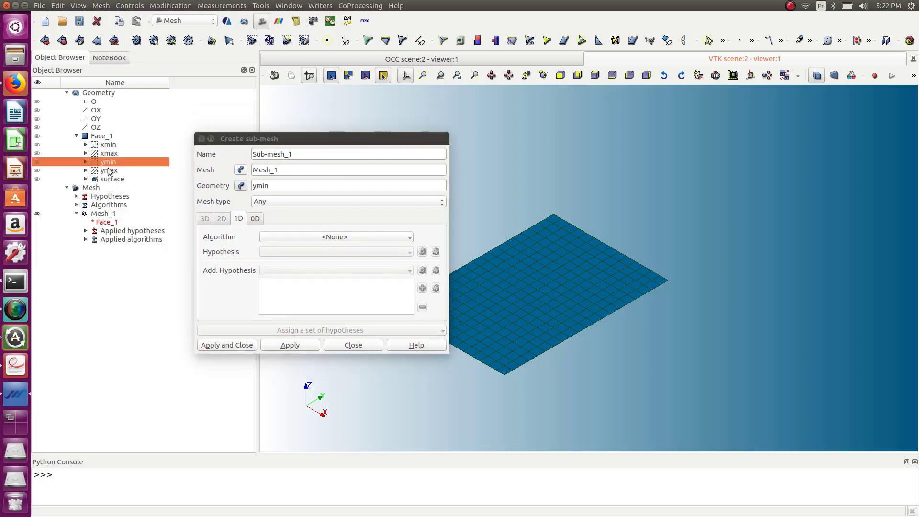
pyautogui.keyDown('ctrl'); pyautogui.click(110, 171); pyautogui.keyUp('ctrl')
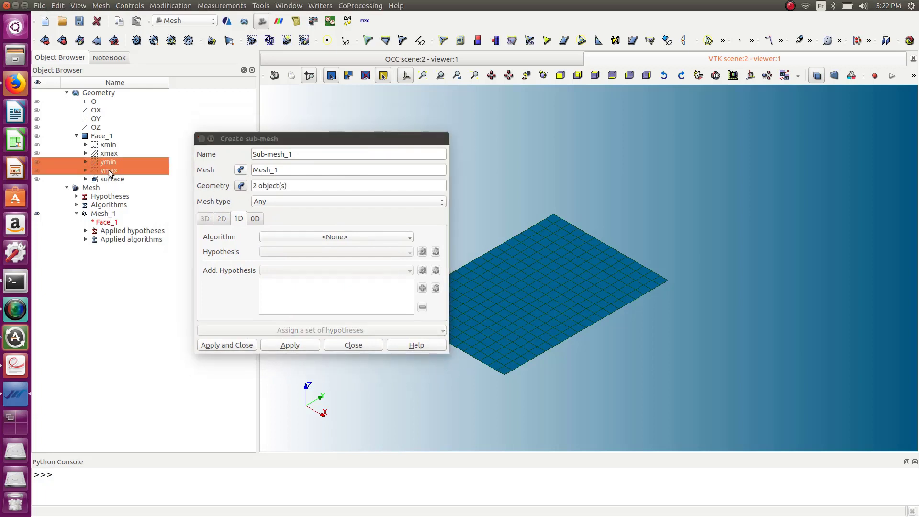
pyautogui.click(336, 237)
pyautogui.click(337, 277)
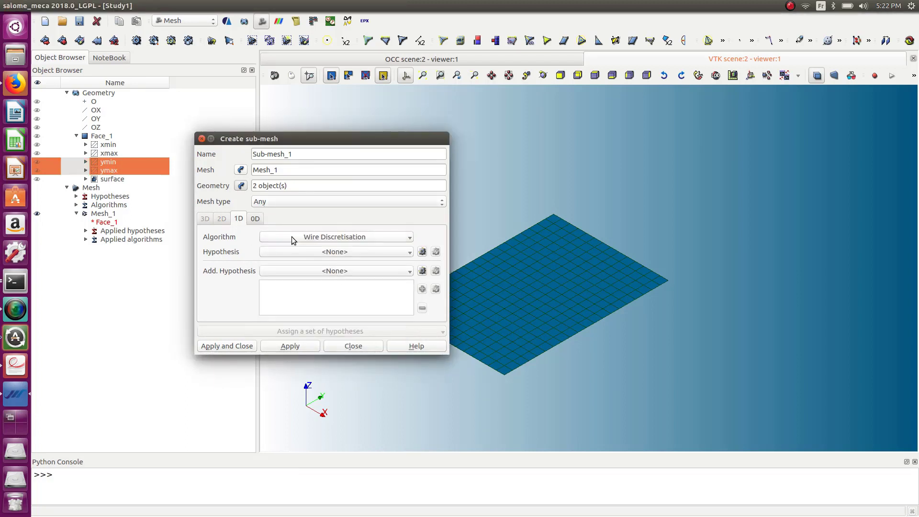
# Add an Arithmetic Progression hypothesis from start length 1 to end length 5, creating Sub-mesh_1
pyautogui.click(405, 255)
pyautogui.click(406, 253)
pyautogui.click(422, 252)
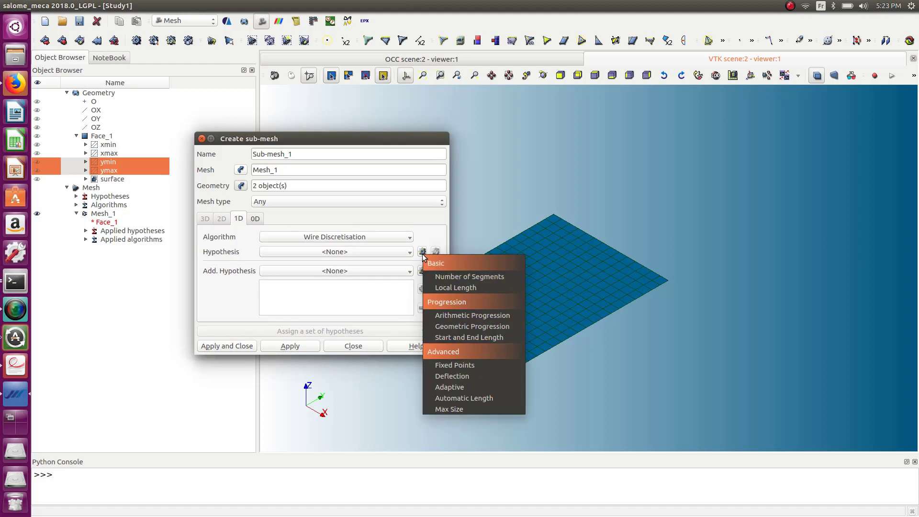
pyautogui.click(452, 317)
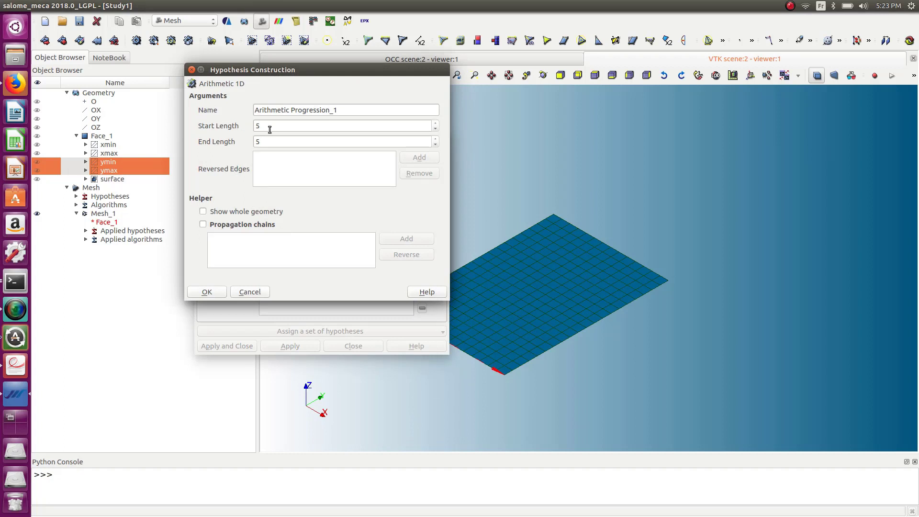
pyautogui.moveTo(268, 126); pyautogui.dragTo(243, 126)
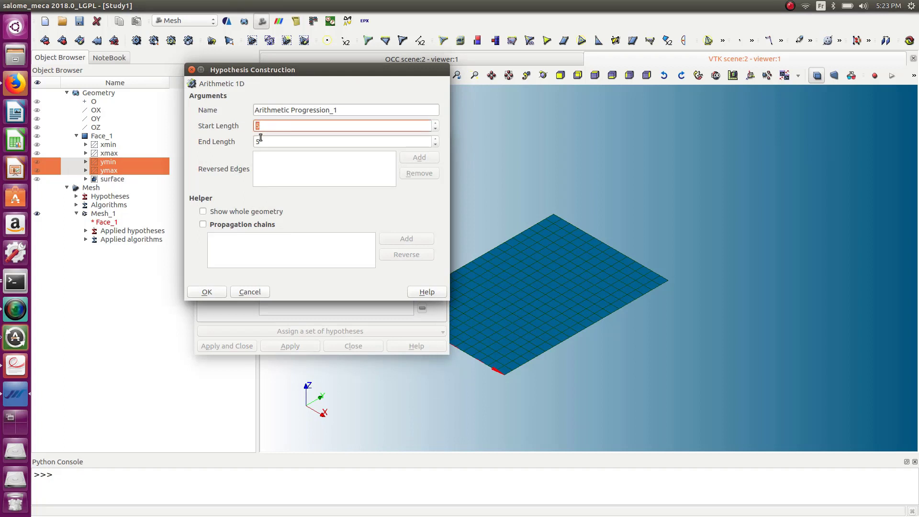
pyautogui.write('1')
pyautogui.click(216, 292)
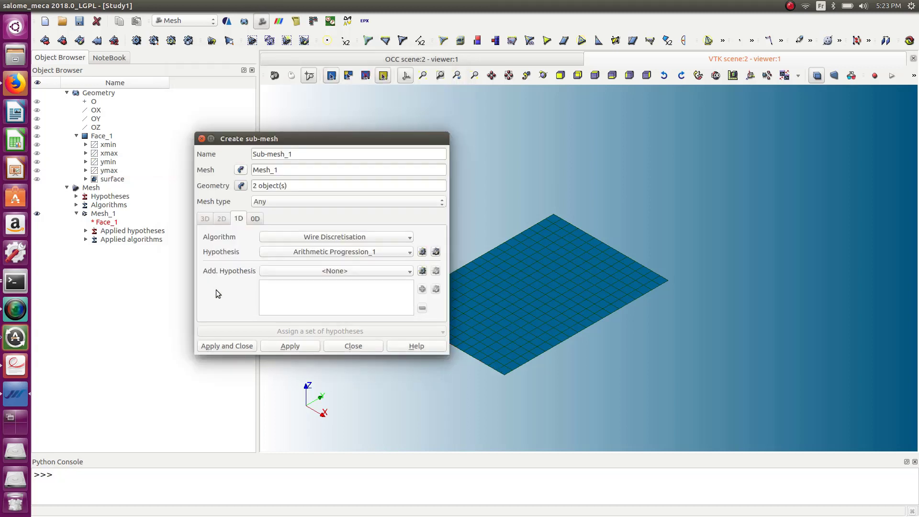
pyautogui.click(238, 342)
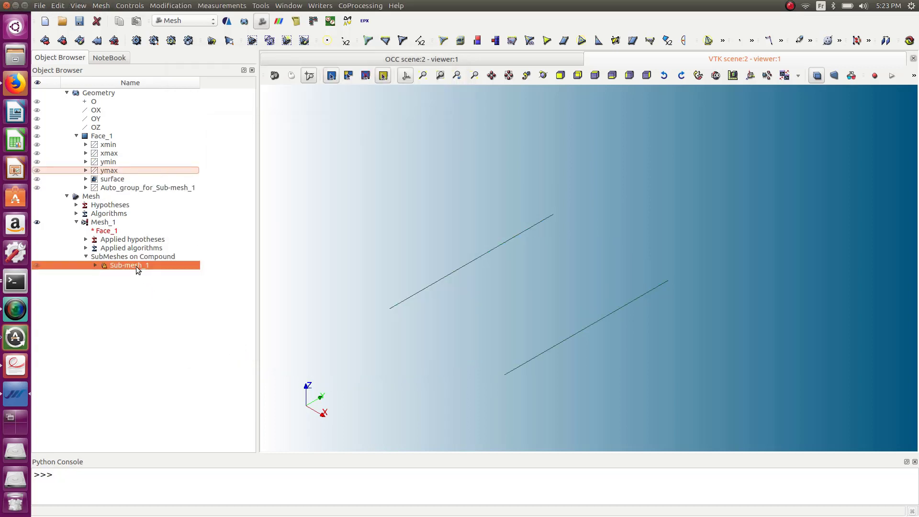
# Compute Sub-mesh_1 and recompute Mesh_1, giving 504 nodes, 86 edges and 460 quadrangles
pyautogui.rightClick(136, 267)
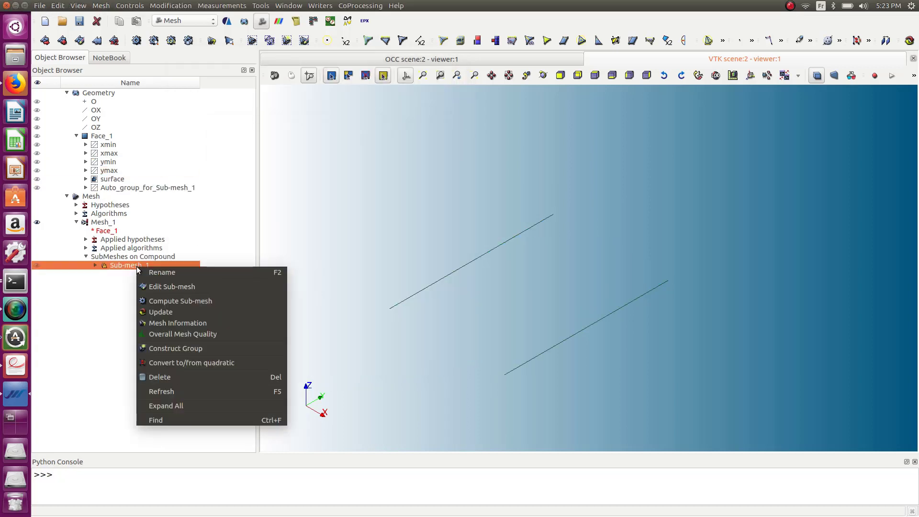
pyautogui.click(172, 299)
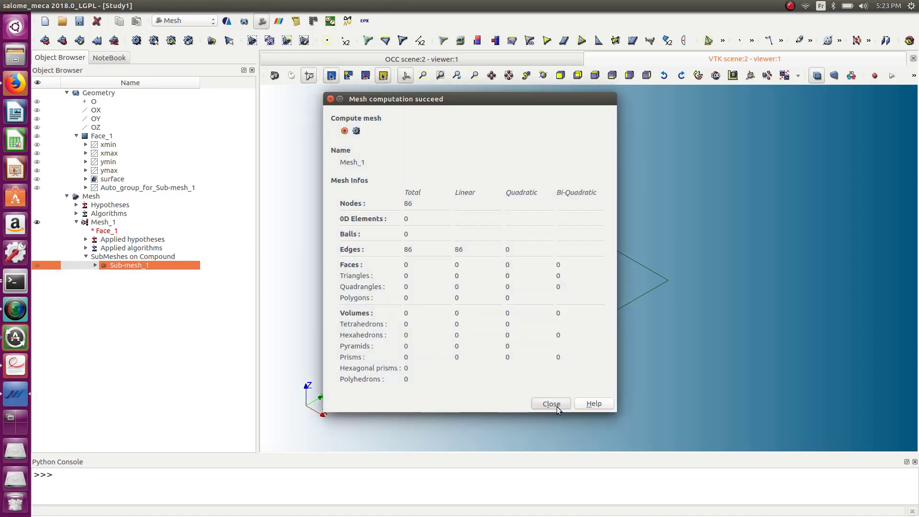
pyautogui.click(556, 406)
pyautogui.rightClick(106, 223)
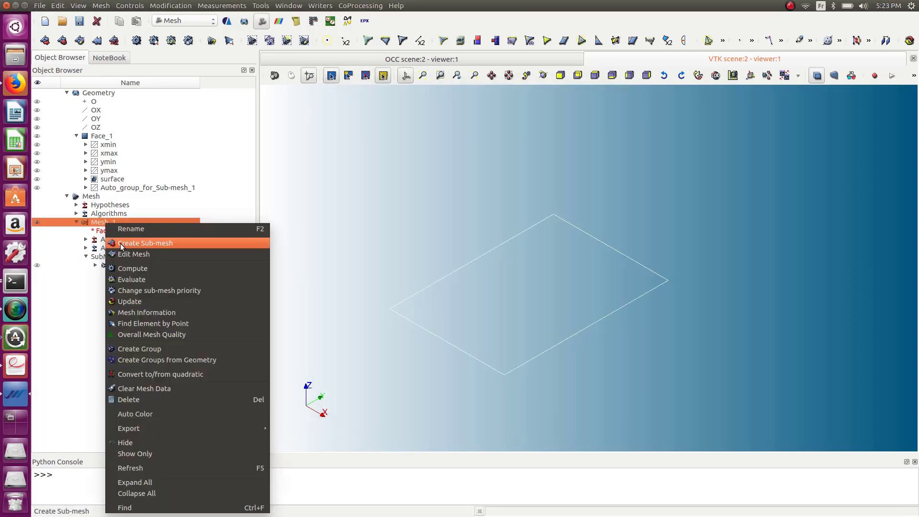
pyautogui.click(129, 269)
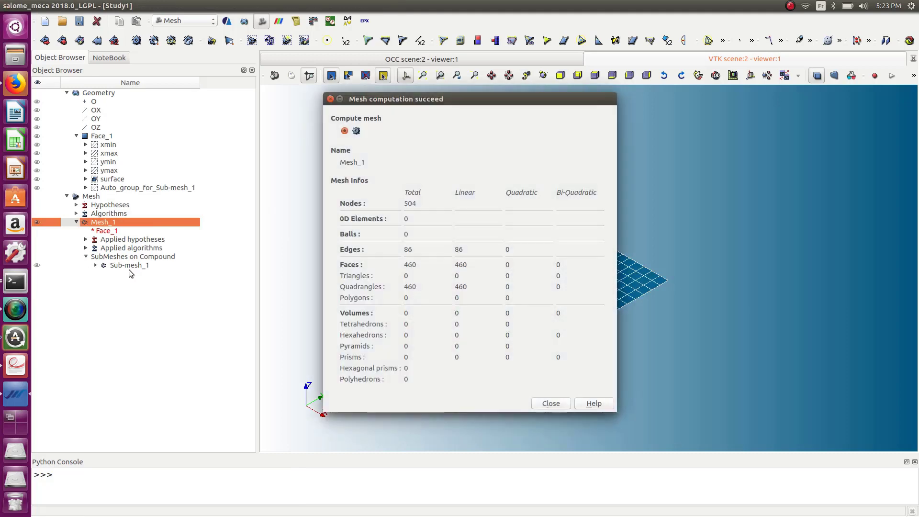
pyautogui.click(551, 404)
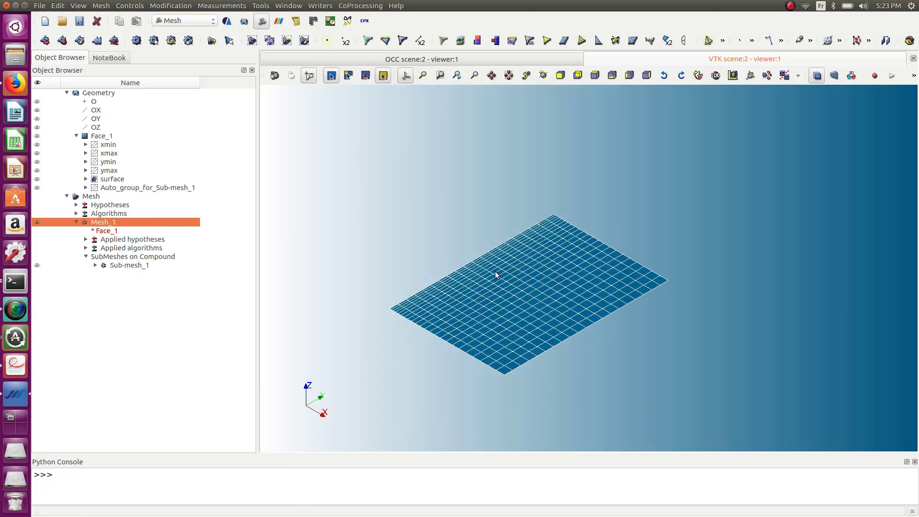
pyautogui.click(87, 257)
pyautogui.click(78, 5)
pyautogui.moveTo(101, 4)
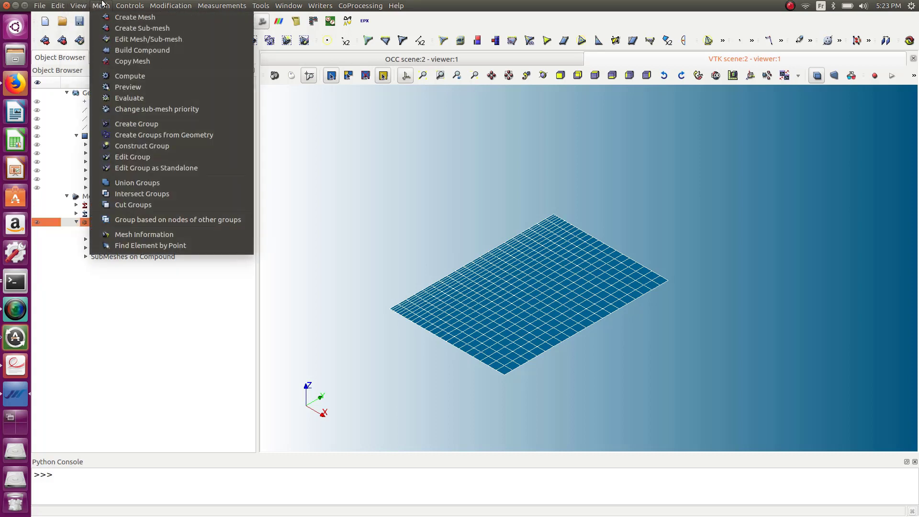
# Create mesh groups xmin, xmax, ymin, ymax and surface from geometry, then switch to AsterStudy
pyautogui.click(152, 136)
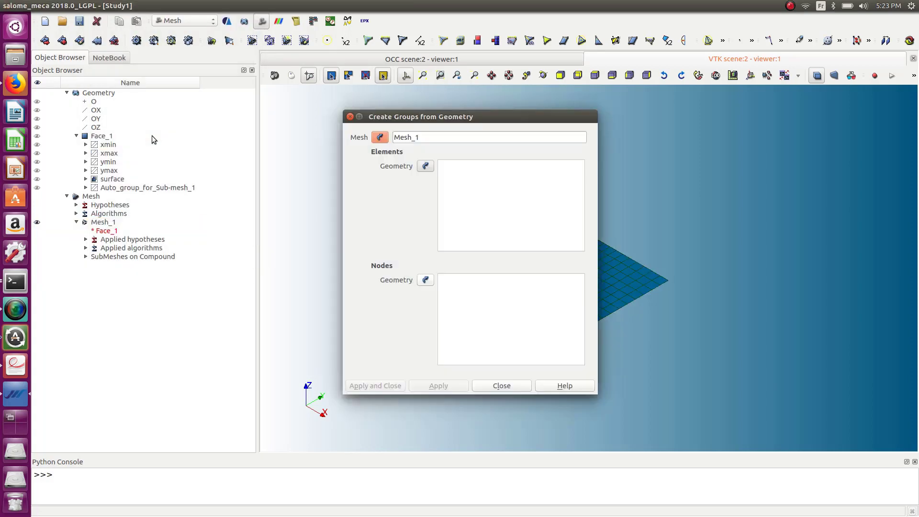
pyautogui.click(106, 145)
pyautogui.keyDown('shift'); pyautogui.click(110, 179); pyautogui.keyUp('shift')
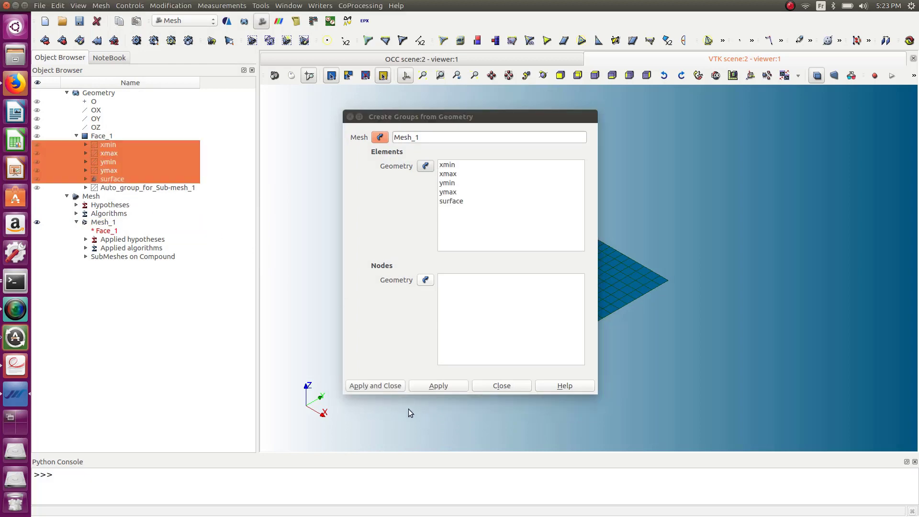
pyautogui.click(386, 387)
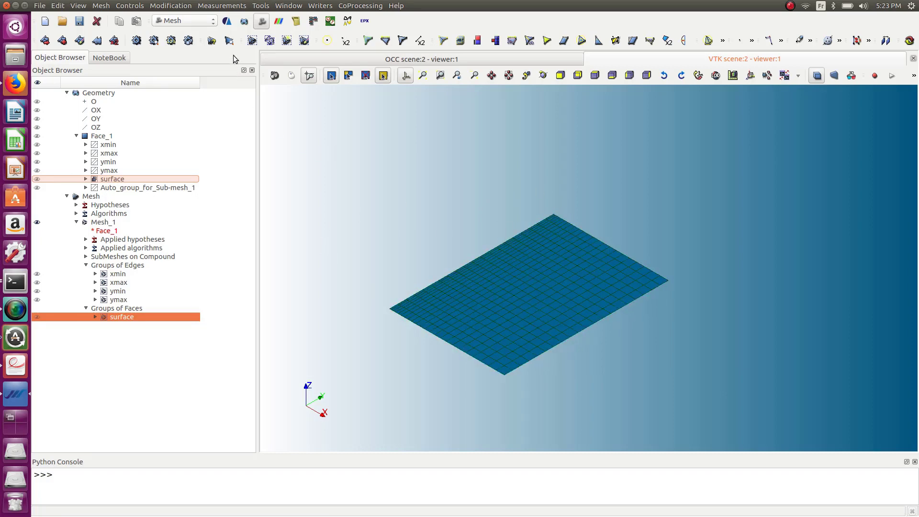
pyautogui.click(228, 22)
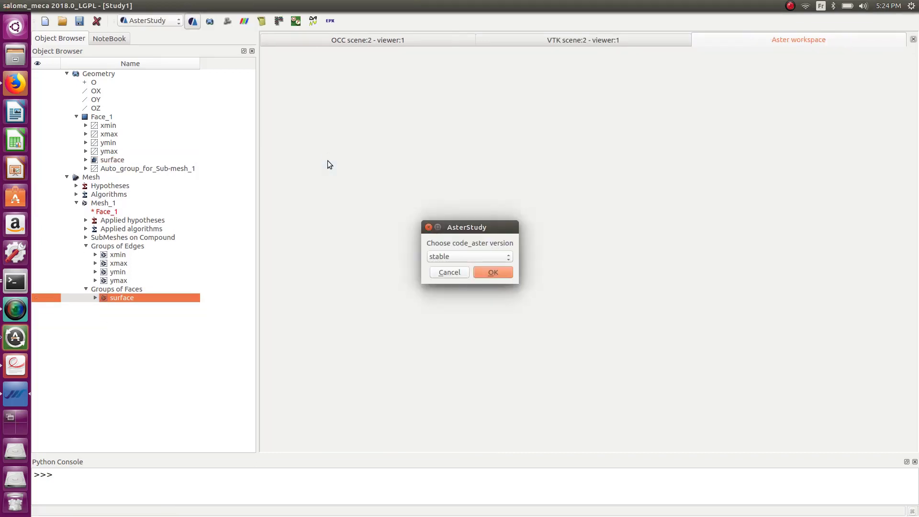
# Accept the stable code_aster version and add Stage_1 to the current case
pyautogui.click(500, 270)
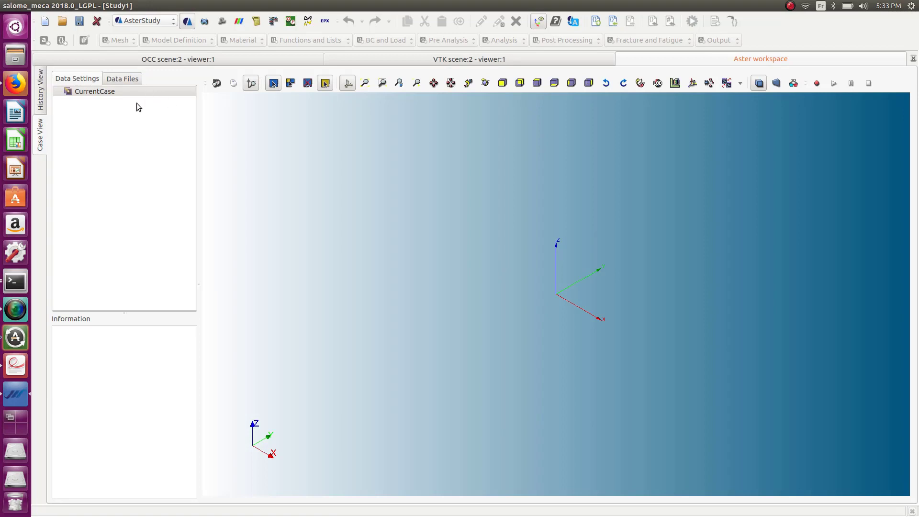
pyautogui.click(108, 92)
pyautogui.rightClick(108, 91)
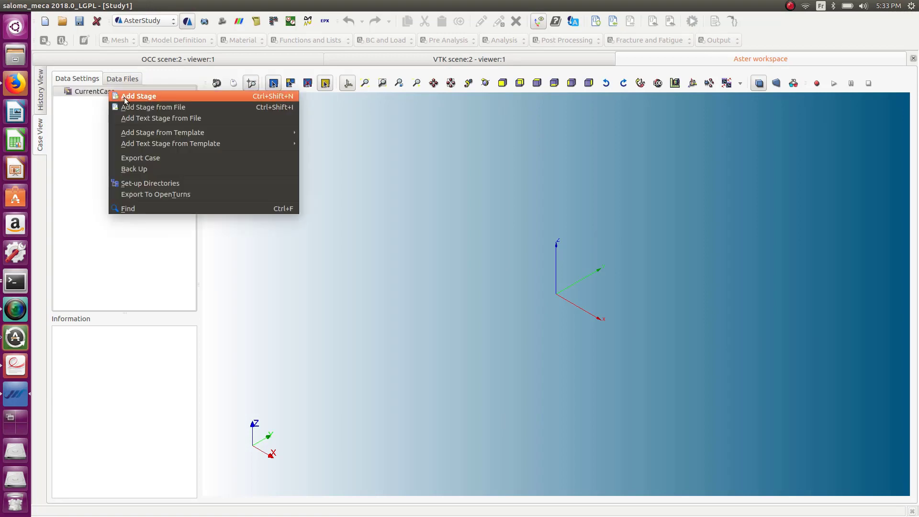
pyautogui.click(123, 96)
# Add a Read a mesh command to Stage_1 that loads Mesh_1
pyautogui.click(130, 40)
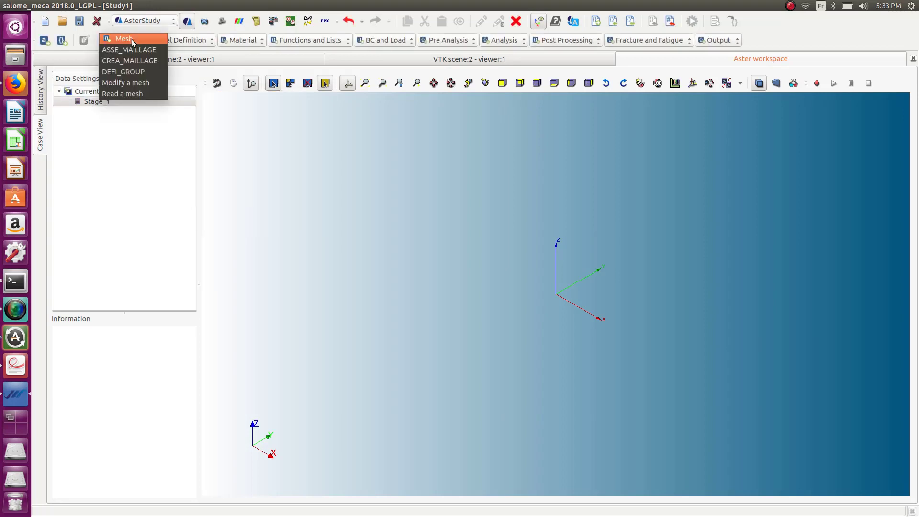
pyautogui.click(141, 94)
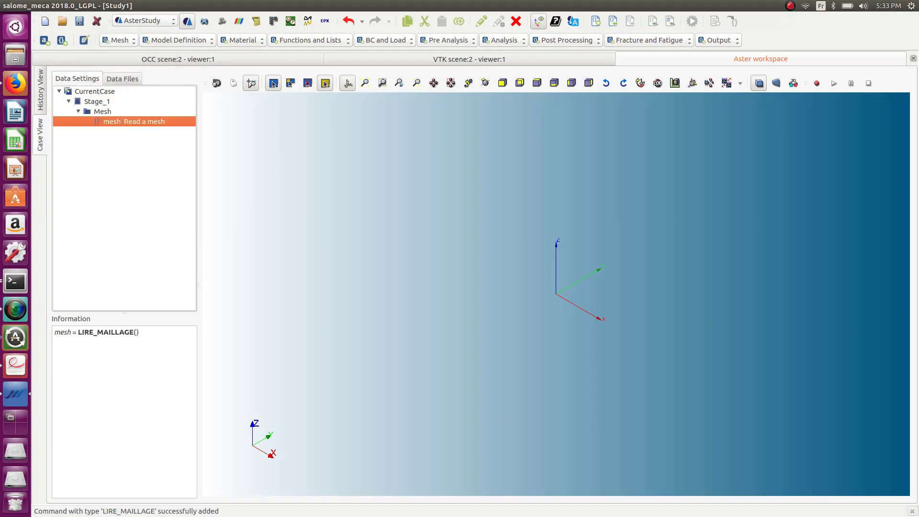
pyautogui.click(867, 181)
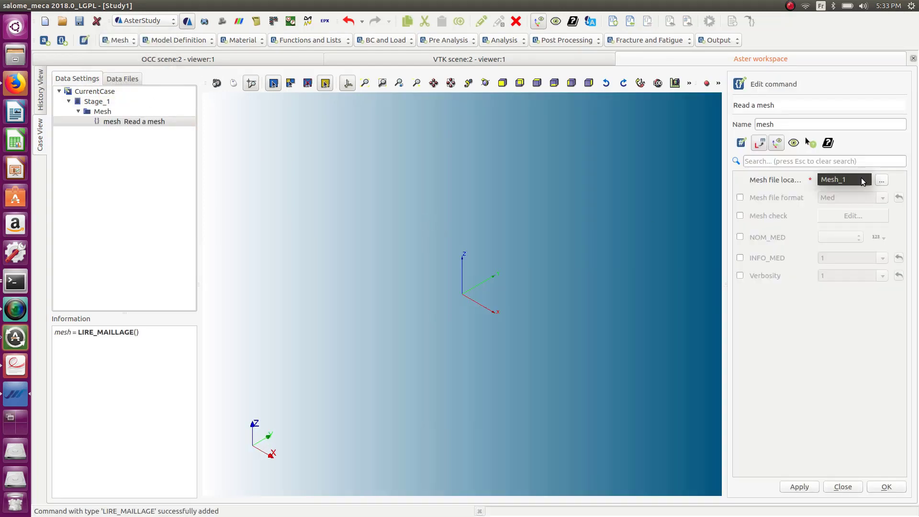
pyautogui.click(837, 180)
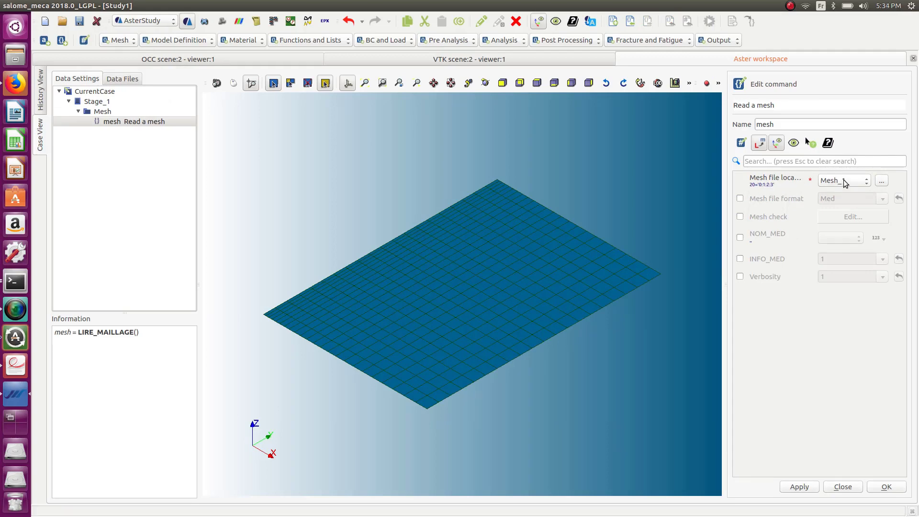
pyautogui.click(891, 487)
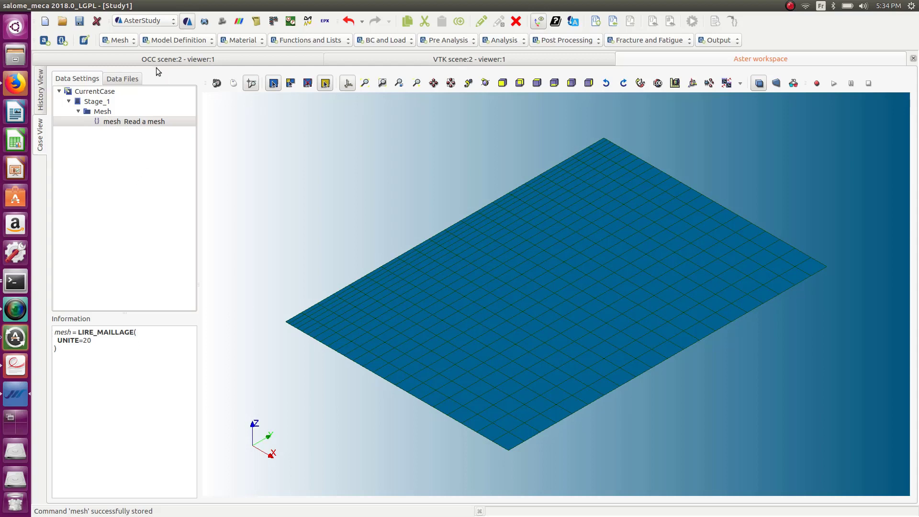
pyautogui.click(168, 41)
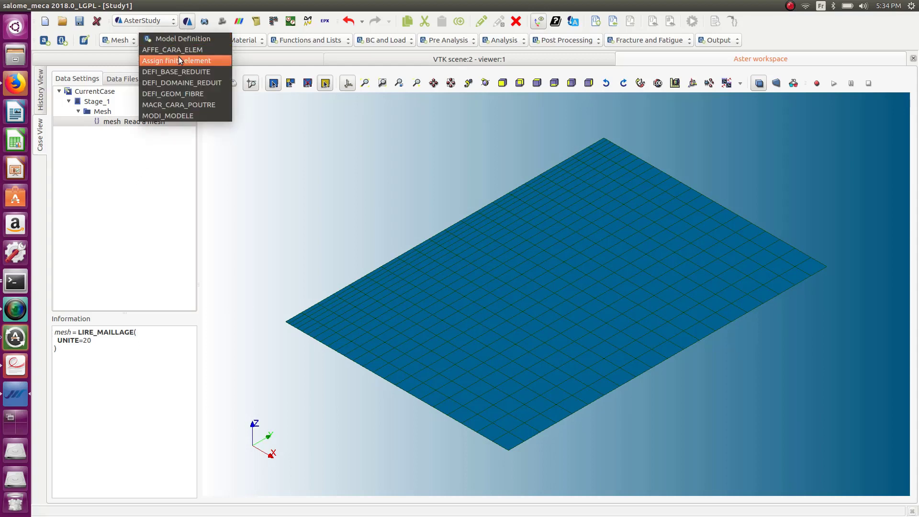
# Add an Assign finite element command with a Thermic phenomenon entry
pyautogui.click(188, 62)
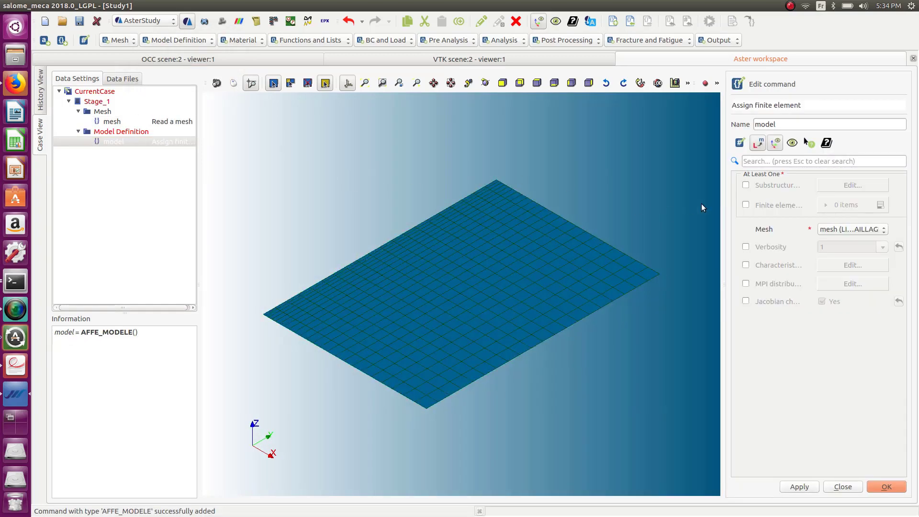
pyautogui.click(745, 205)
pyautogui.click(880, 205)
pyautogui.click(816, 227)
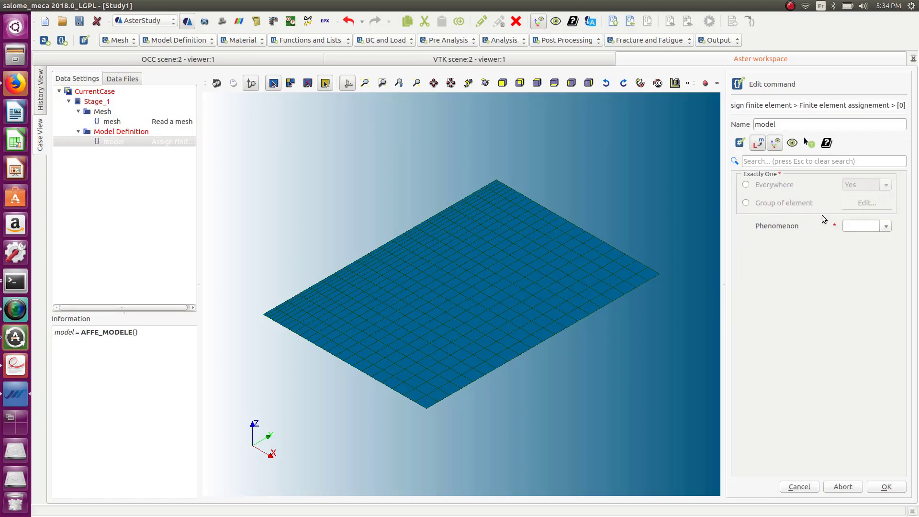
pyautogui.click(886, 226)
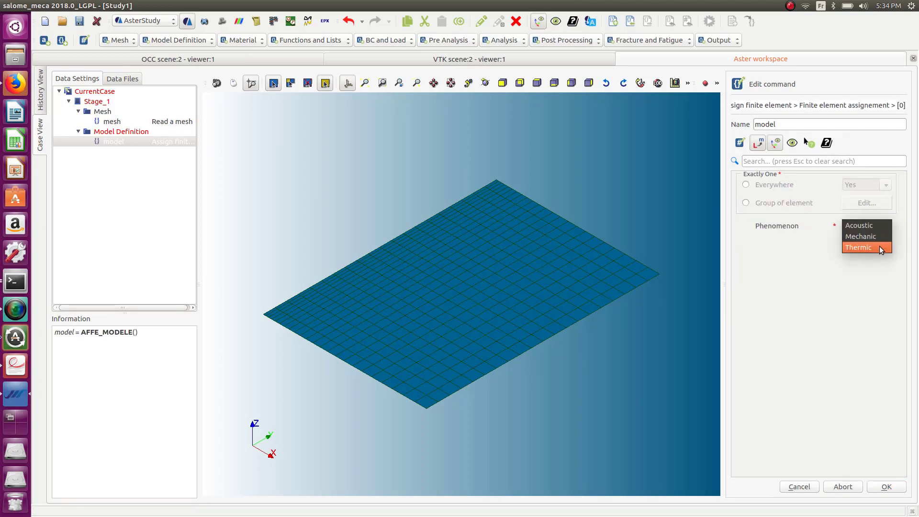
pyautogui.click(880, 246)
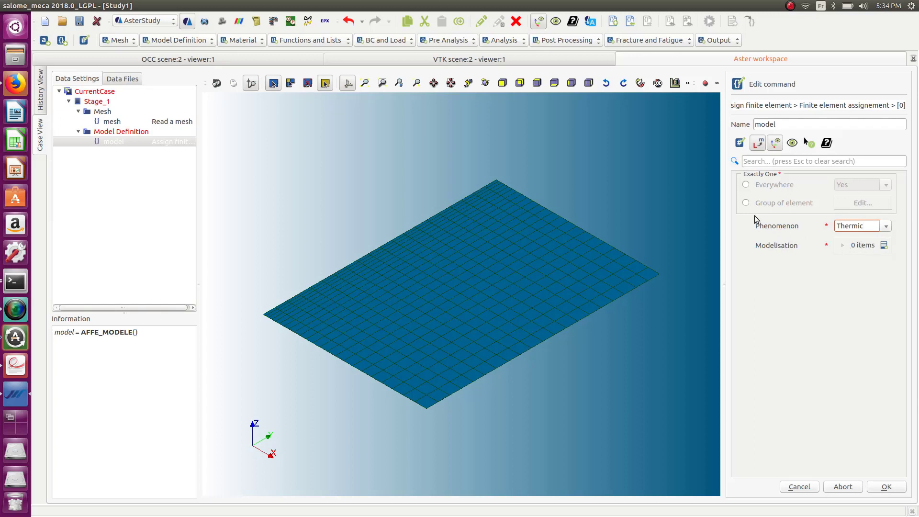
# Apply the assignment everywhere with AXIS modelisation and store the model command
pyautogui.click(746, 185)
pyautogui.click(884, 245)
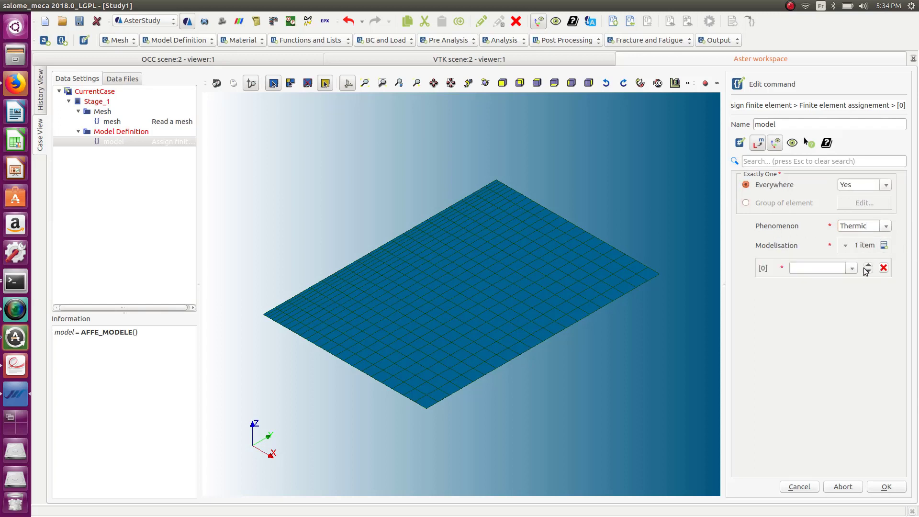
pyautogui.click(853, 269)
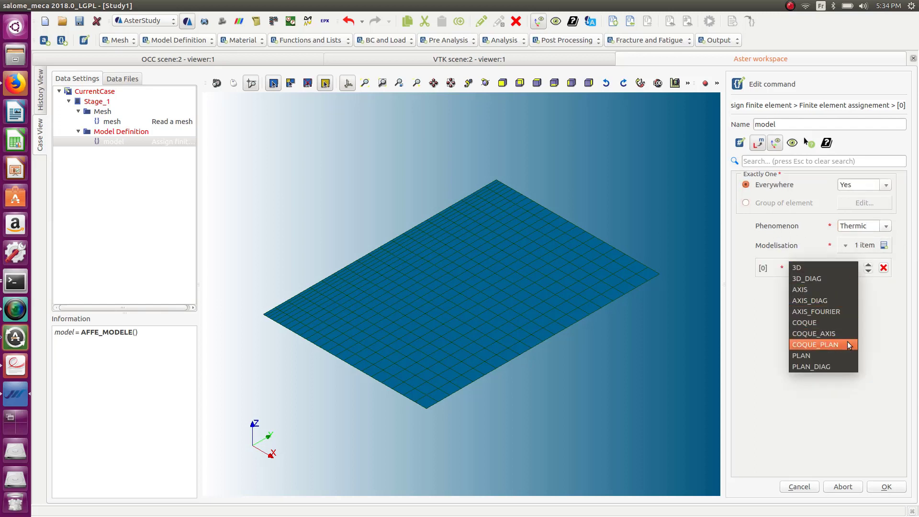
pyautogui.click(829, 291)
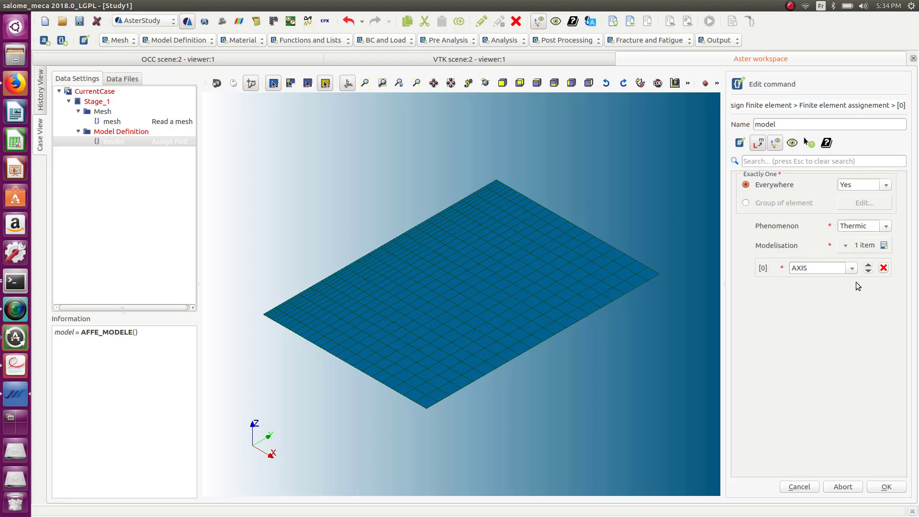
pyautogui.click(887, 487)
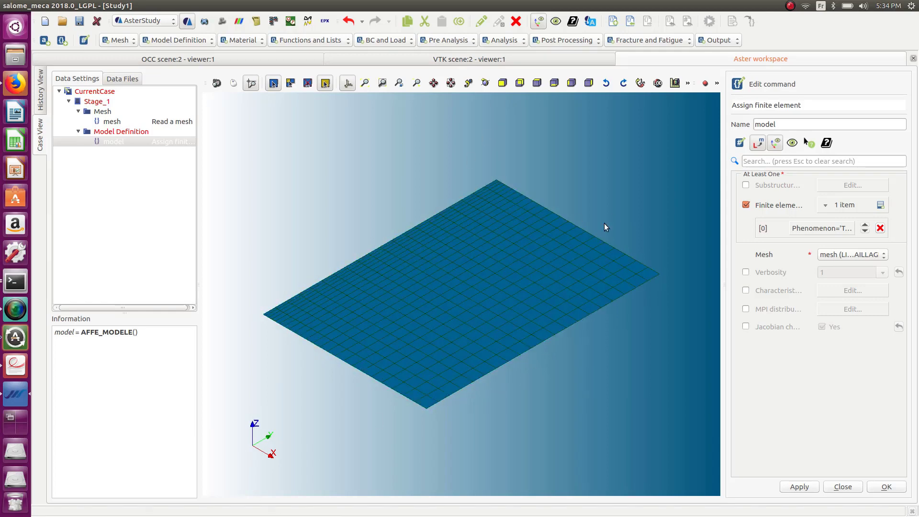
pyautogui.click(885, 487)
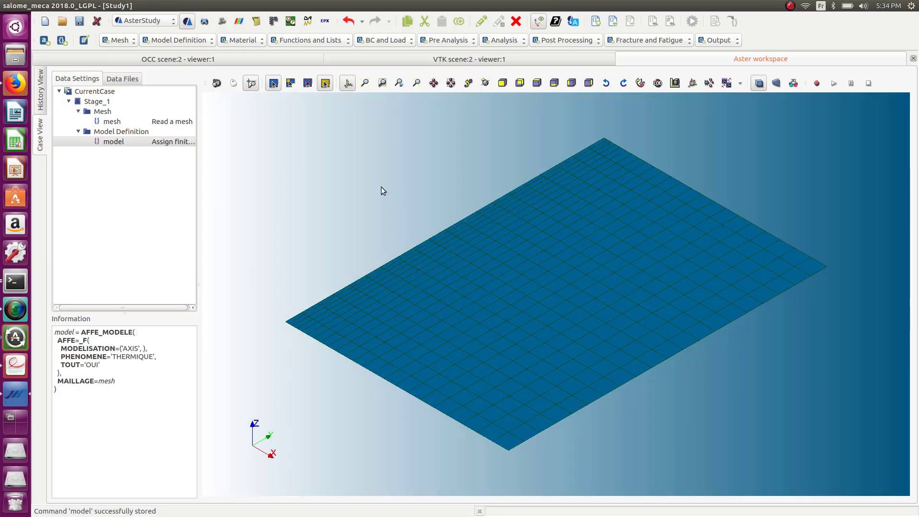
pyautogui.click(236, 40)
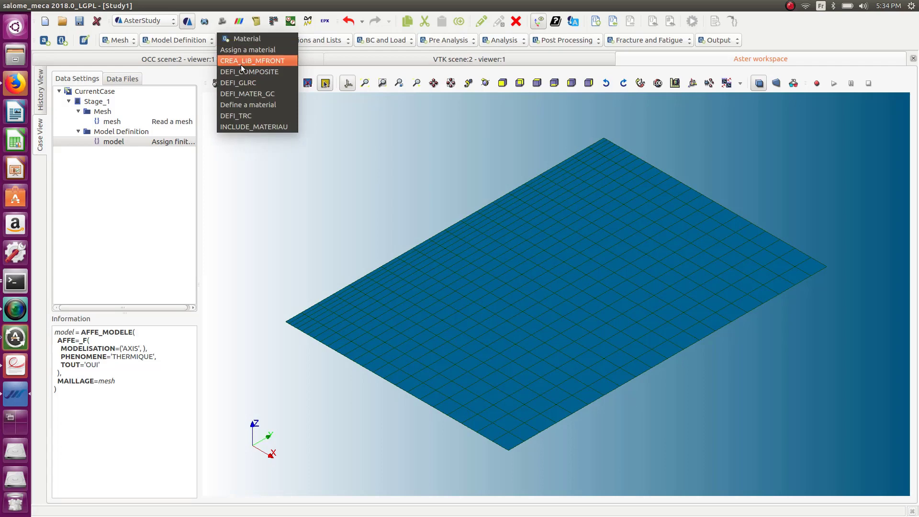
# Add a Define a material command and rename it thmat
pyautogui.click(248, 105)
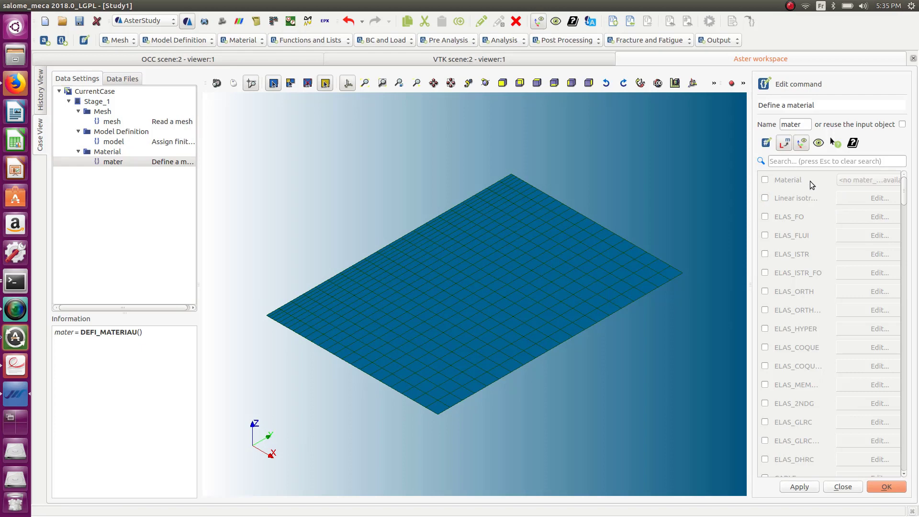
pyautogui.doubleClick(799, 124)
pyautogui.write('th')
pyautogui.scroll(-2, 818, 367)
pyautogui.scroll(-6, 817, 366)
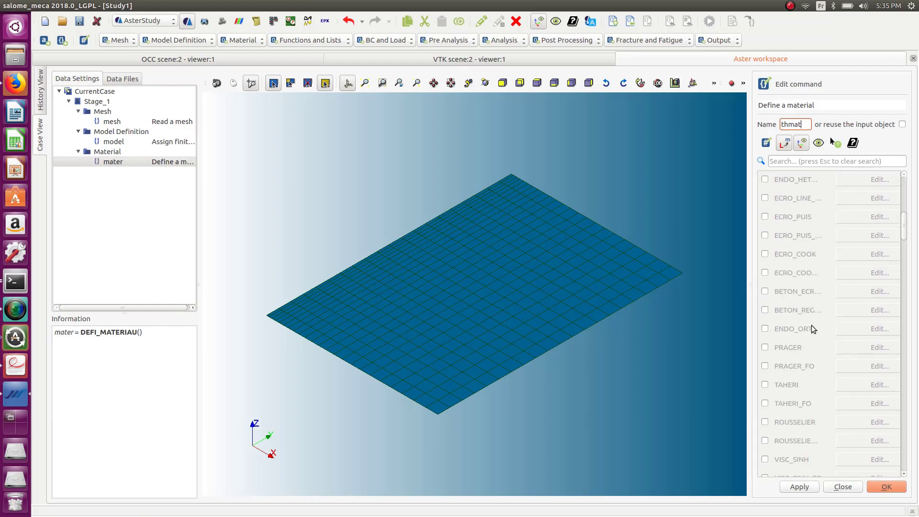
pyautogui.scroll(-1, 812, 325)
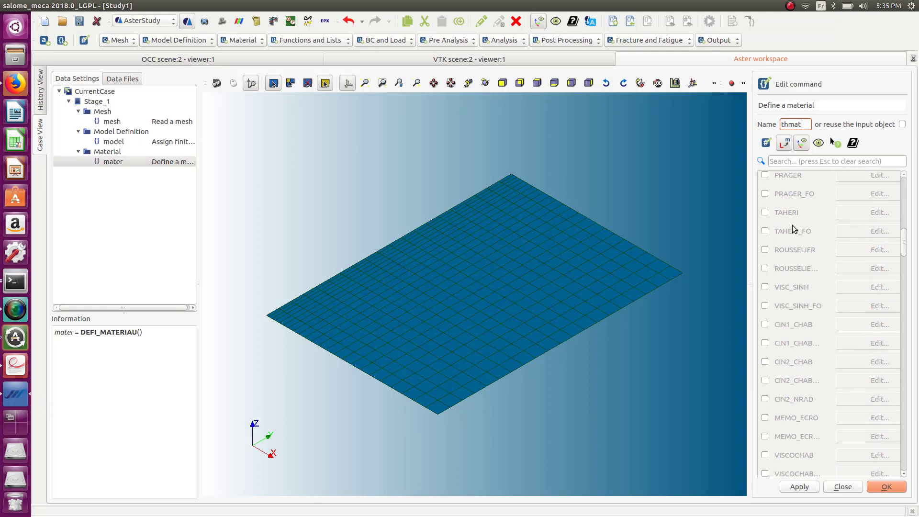
# Filter keywords for THER, show raw keyword names, and enable THER for editing
pyautogui.click(789, 162)
pyautogui.write('ther')
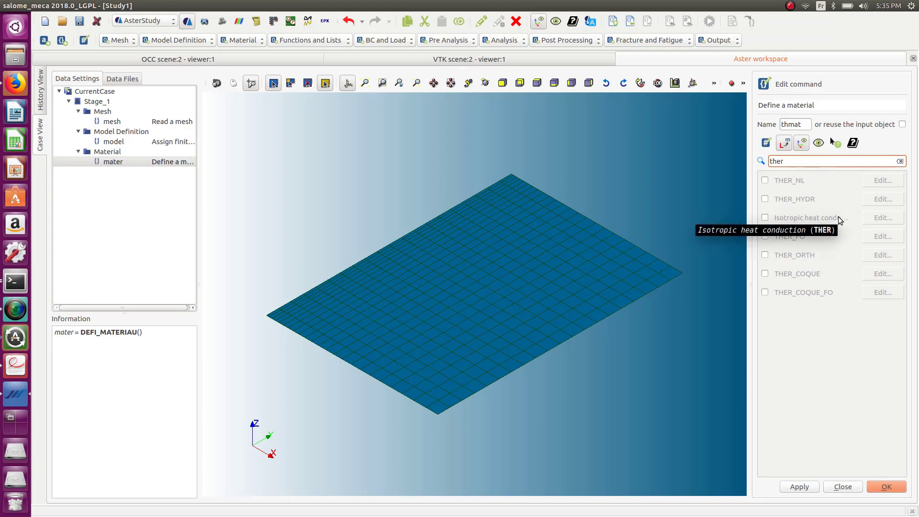
pyautogui.click(786, 147)
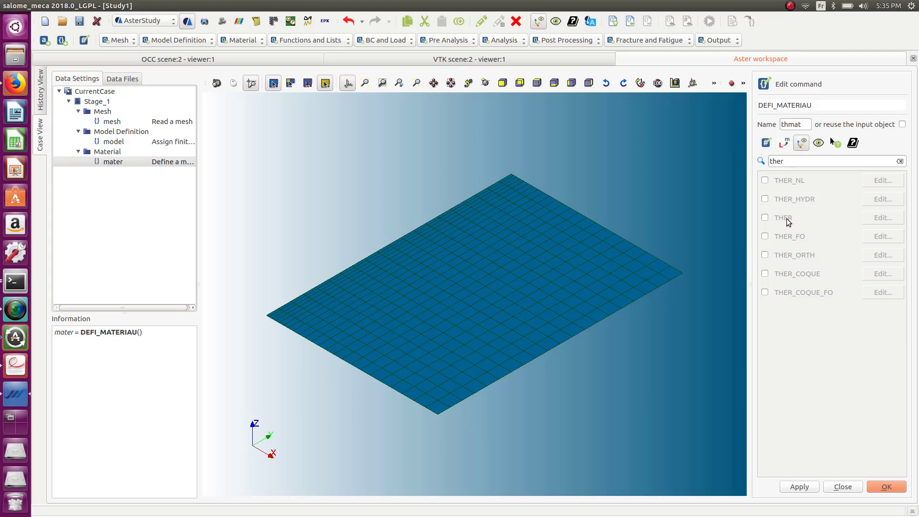
pyautogui.click(766, 219)
pyautogui.click(884, 218)
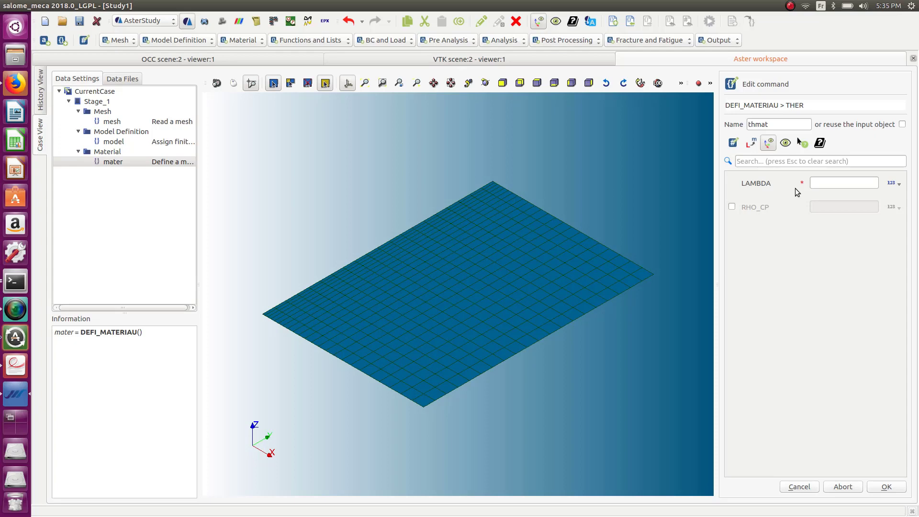
# Enlarge the 07-thermics.pdf viewer and go to page 7, Material behavior
pyautogui.click(23, 370)
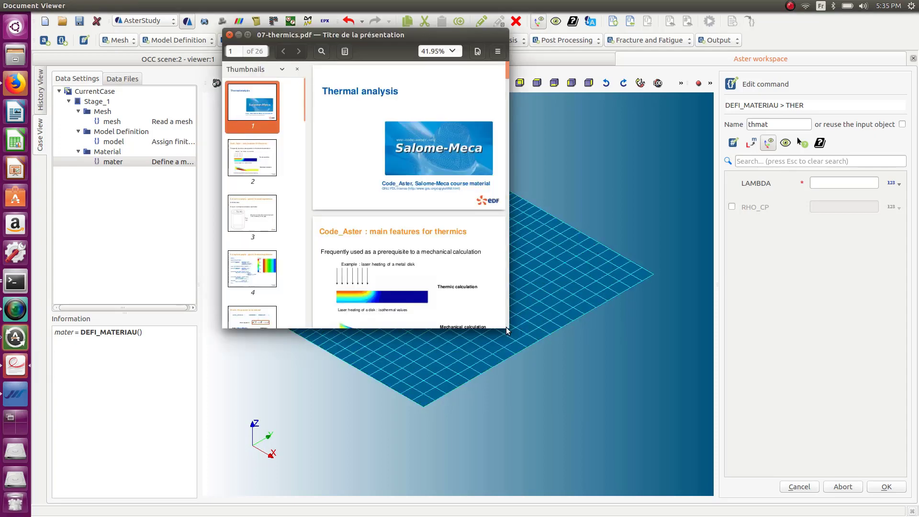
pyautogui.moveTo(508, 325); pyautogui.dragTo(870, 474)
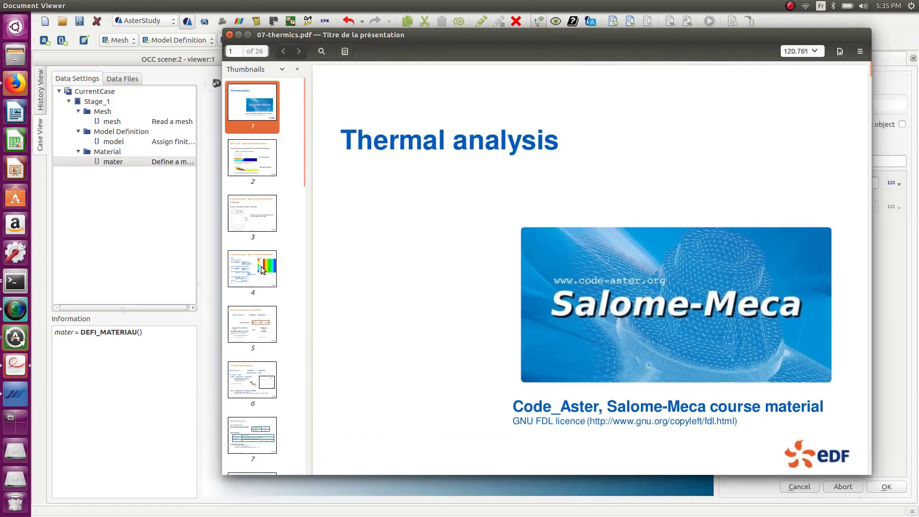
pyautogui.click(263, 269)
pyautogui.click(259, 311)
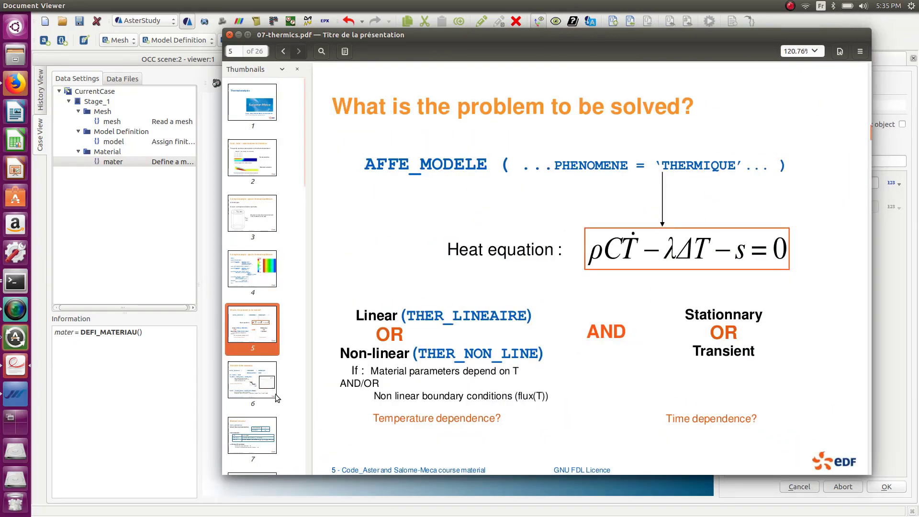
pyautogui.click(265, 390)
pyautogui.click(261, 436)
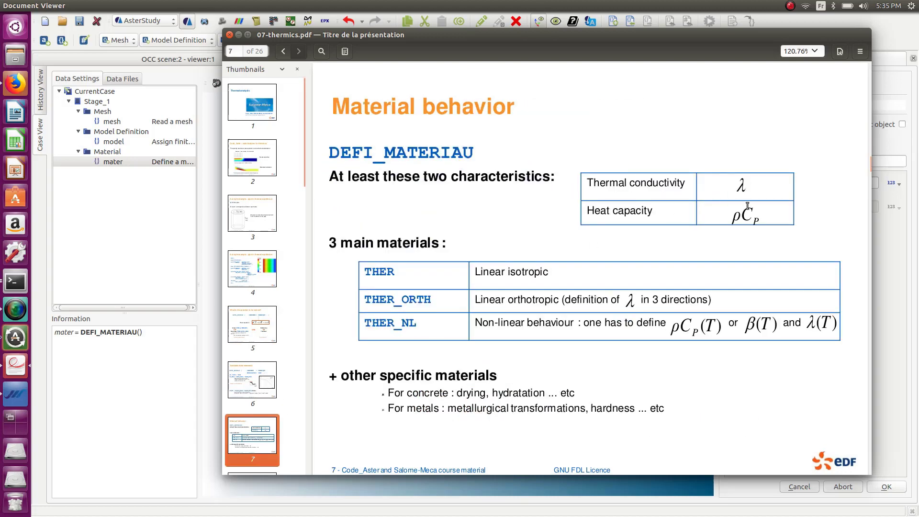
# Highlight the THER, THER_ORTH and THER_NL table entries, then minimize the viewer
pyautogui.moveTo(588, 183); pyautogui.dragTo(694, 188)
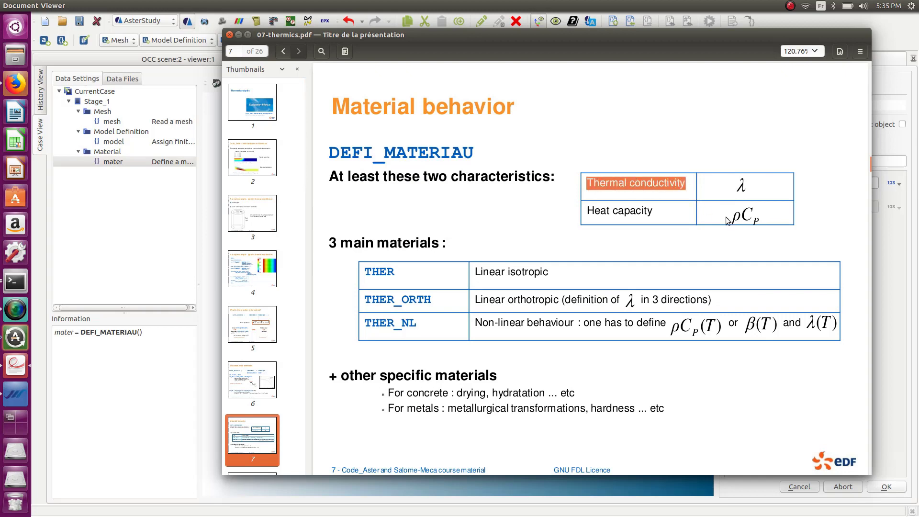
pyautogui.moveTo(664, 214); pyautogui.dragTo(580, 212)
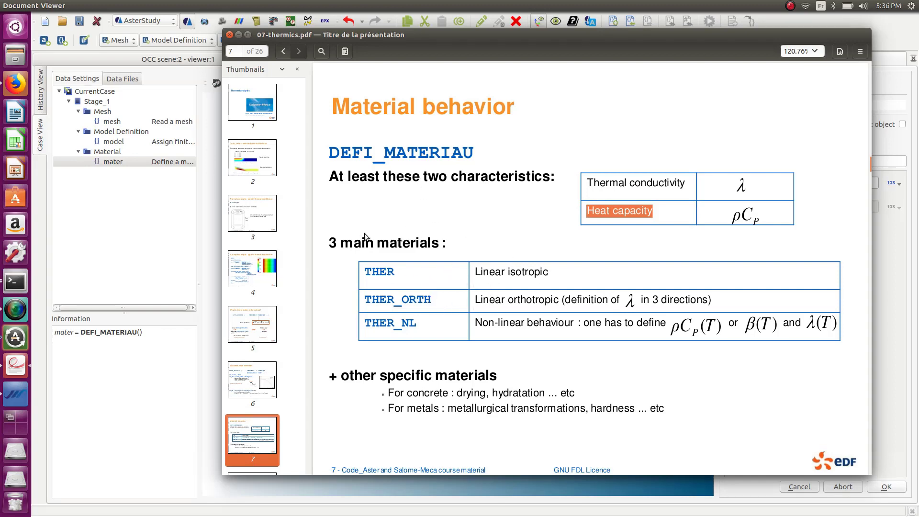
pyautogui.moveTo(580, 280); pyautogui.dragTo(524, 277)
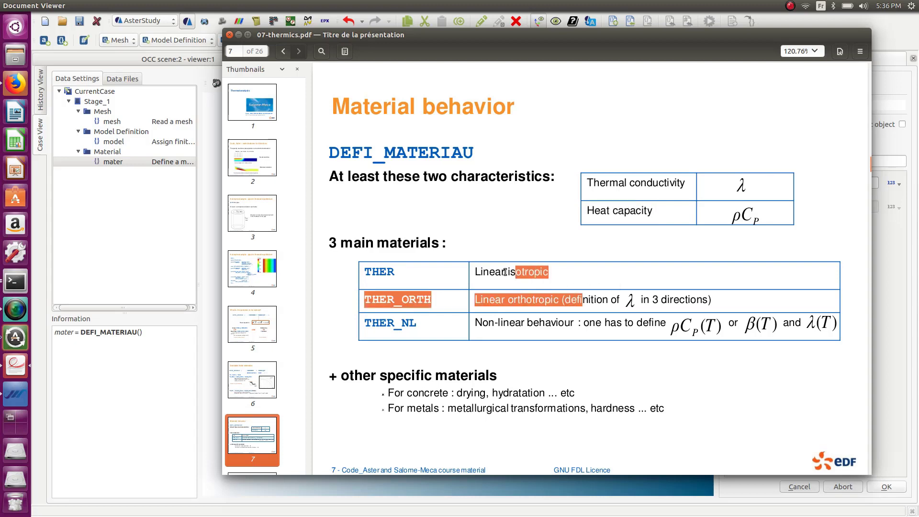
pyautogui.click(505, 272)
pyautogui.doubleClick(388, 271)
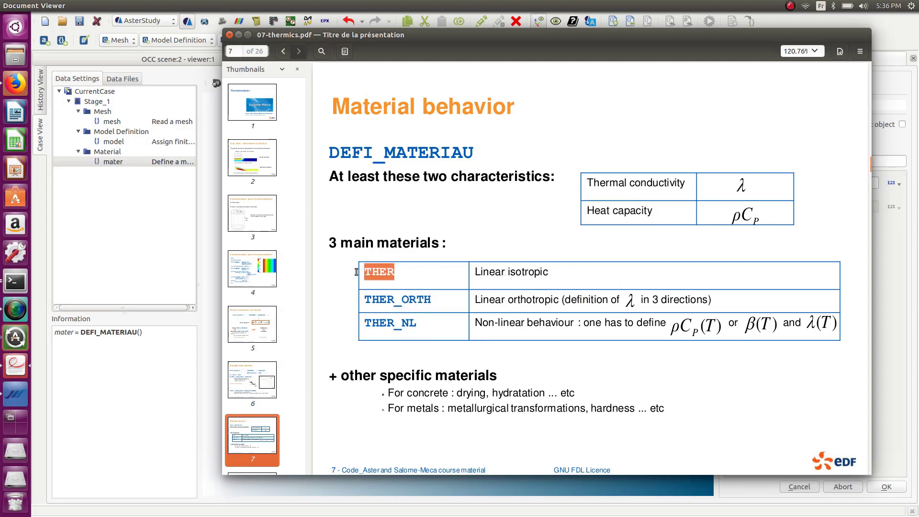
pyautogui.moveTo(475, 300); pyautogui.dragTo(561, 300)
pyautogui.click(429, 301)
pyautogui.doubleClick(428, 300)
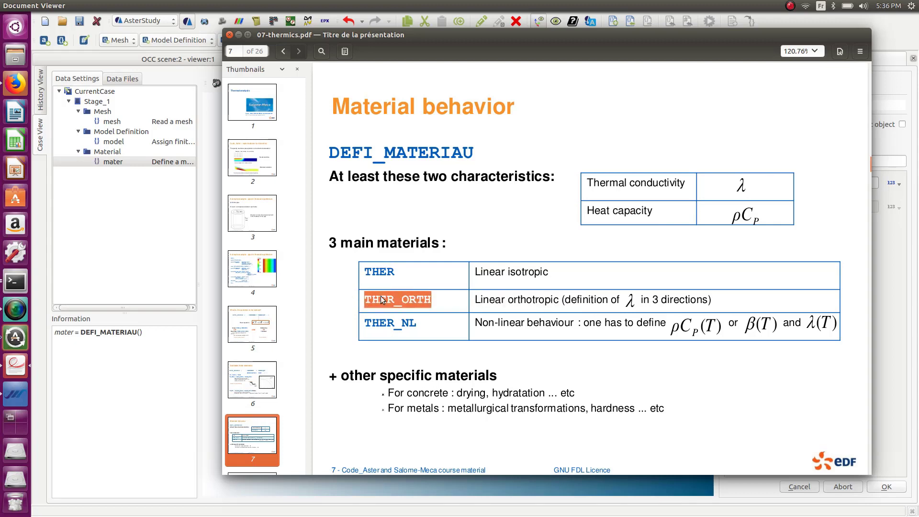
pyautogui.moveTo(483, 323); pyautogui.dragTo(640, 326)
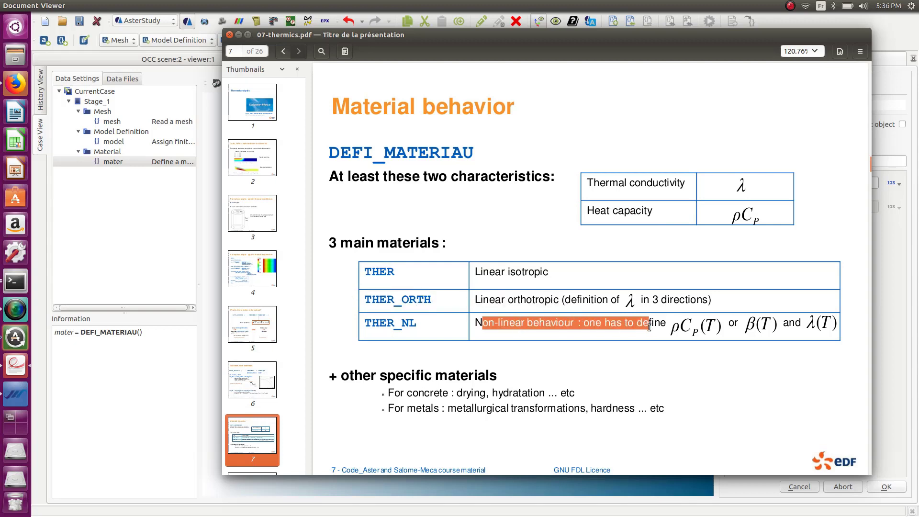
pyautogui.moveTo(423, 326); pyautogui.dragTo(358, 324)
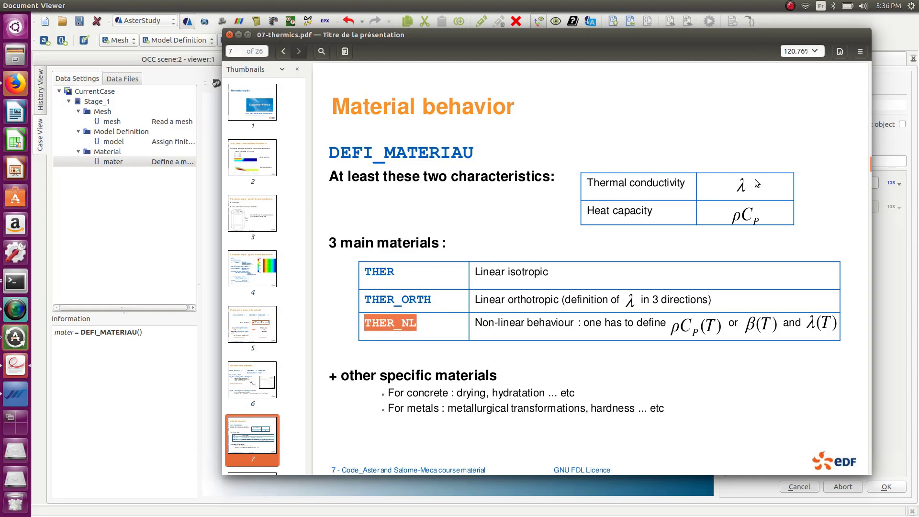
pyautogui.click(239, 35)
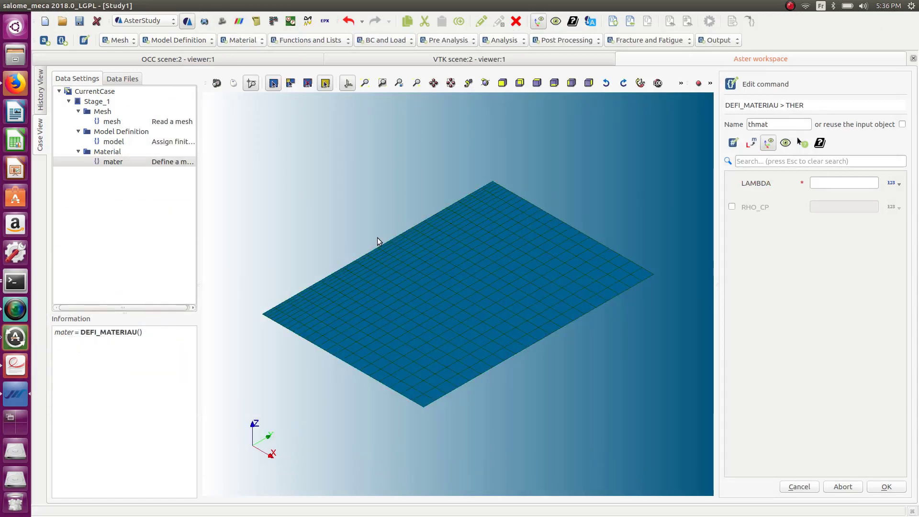
# Set THER thermal conductivity LAMBDA to 6 and store the thmat material
pyautogui.click(820, 183)
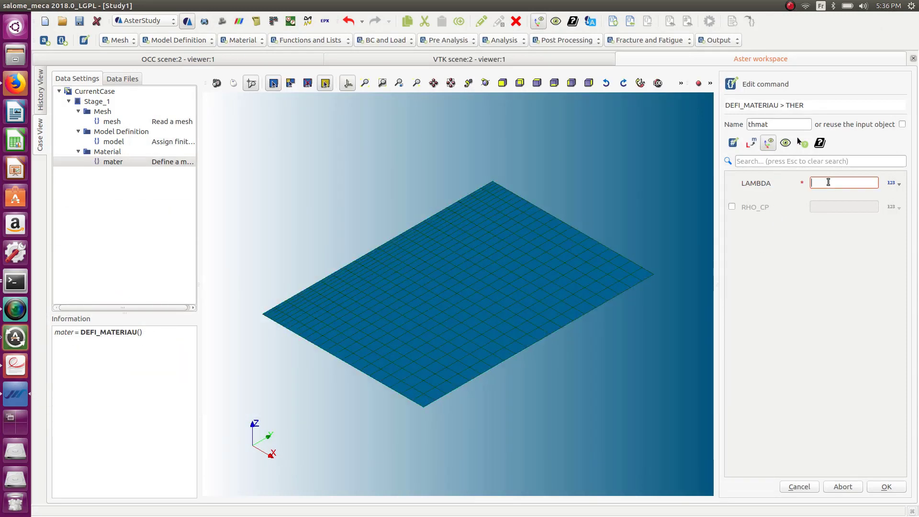
pyautogui.write('6')
pyautogui.press('Tab')
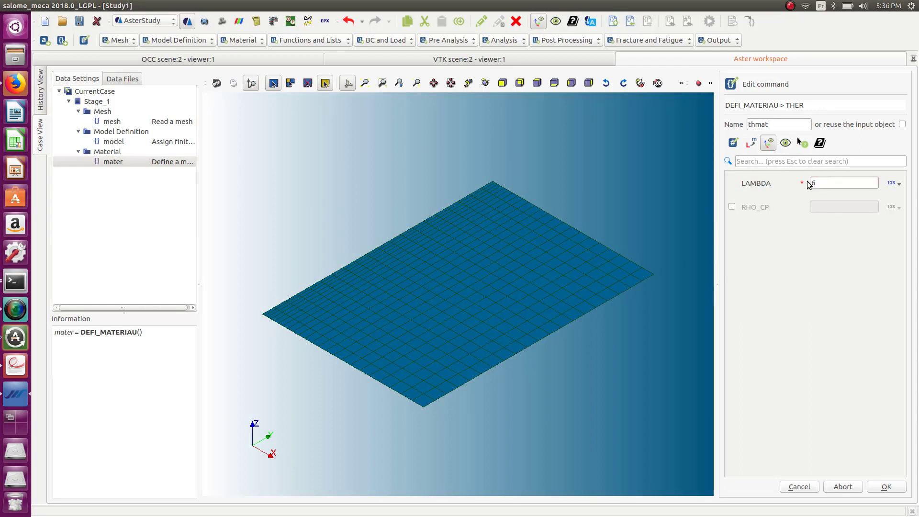
pyautogui.click(885, 488)
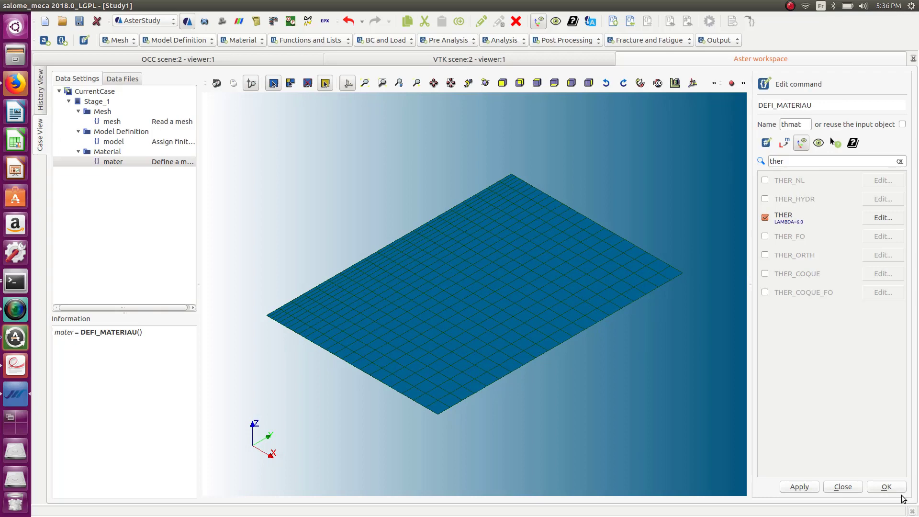
pyautogui.click(871, 489)
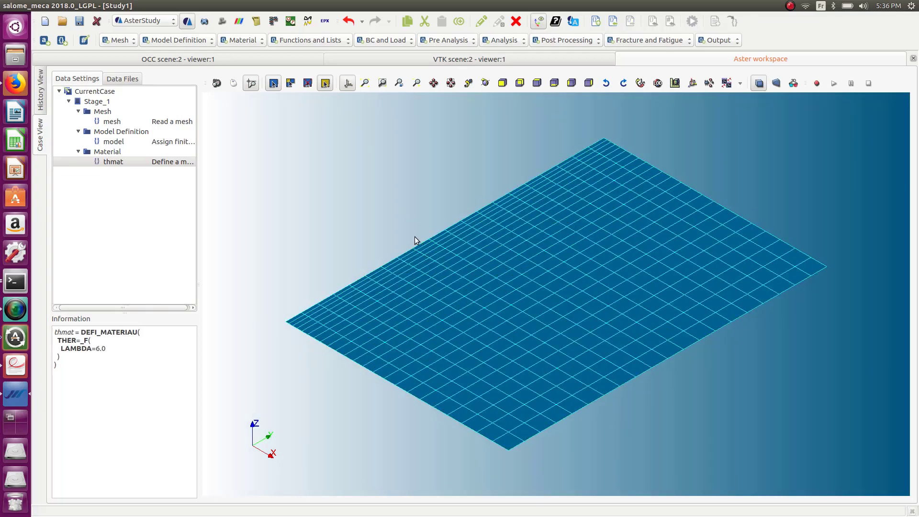
# Add an Assign a material command on the model giving thmat everywhere, stored as fieldmat
pyautogui.click(251, 41)
pyautogui.click(254, 50)
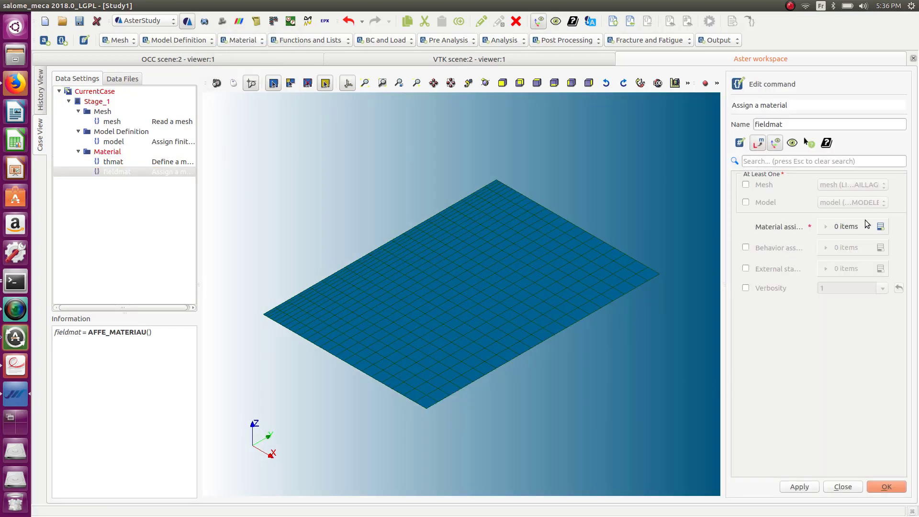
pyautogui.click(746, 203)
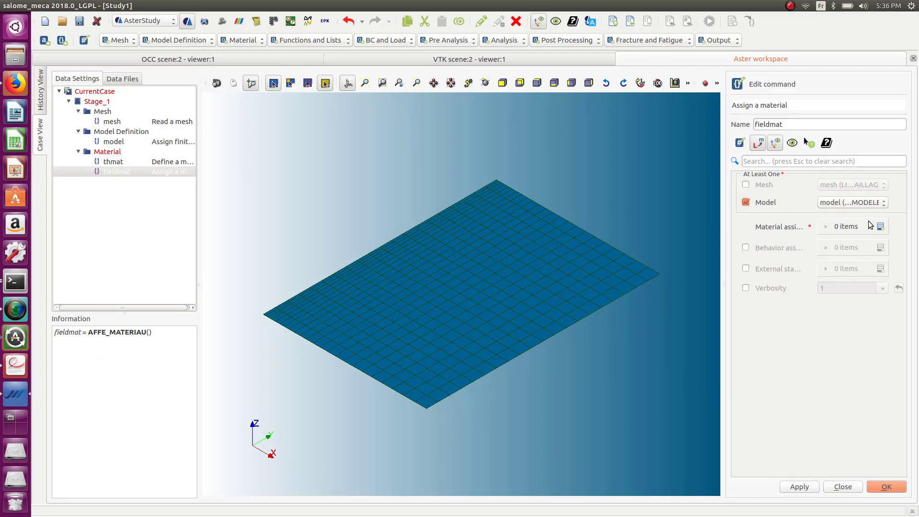
pyautogui.click(880, 227)
pyautogui.click(850, 247)
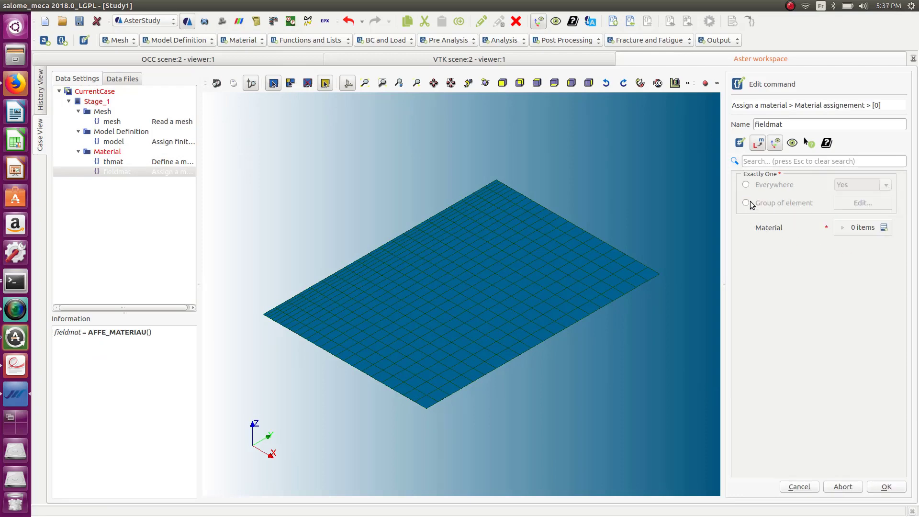
pyautogui.click(747, 185)
pyautogui.click(885, 229)
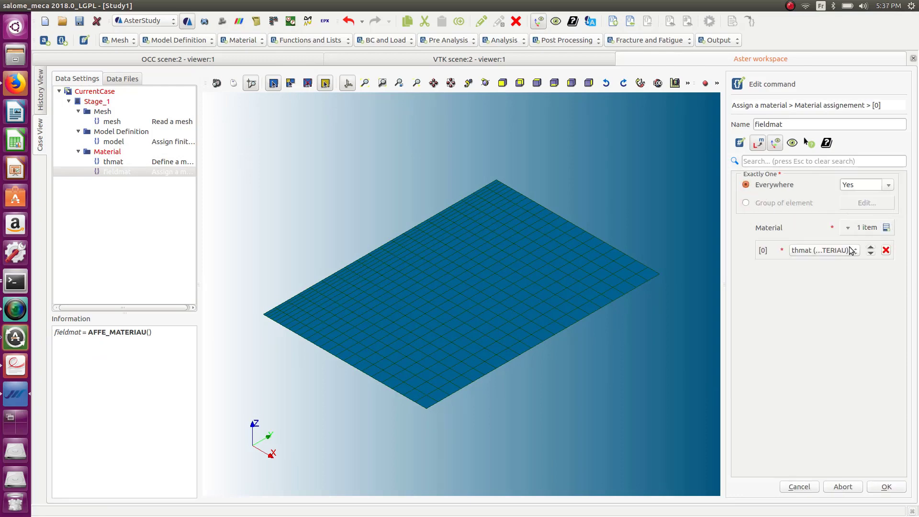
pyautogui.click(886, 487)
pyautogui.click(886, 487)
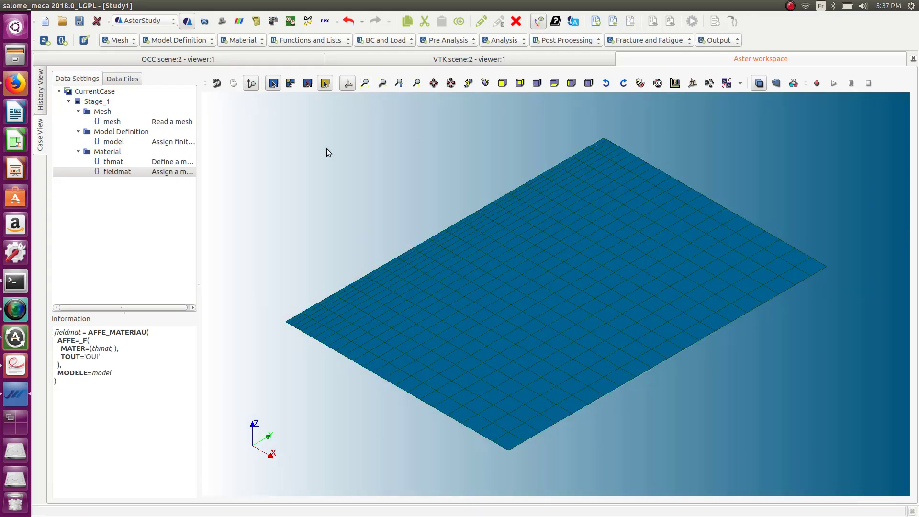
pyautogui.click(413, 40)
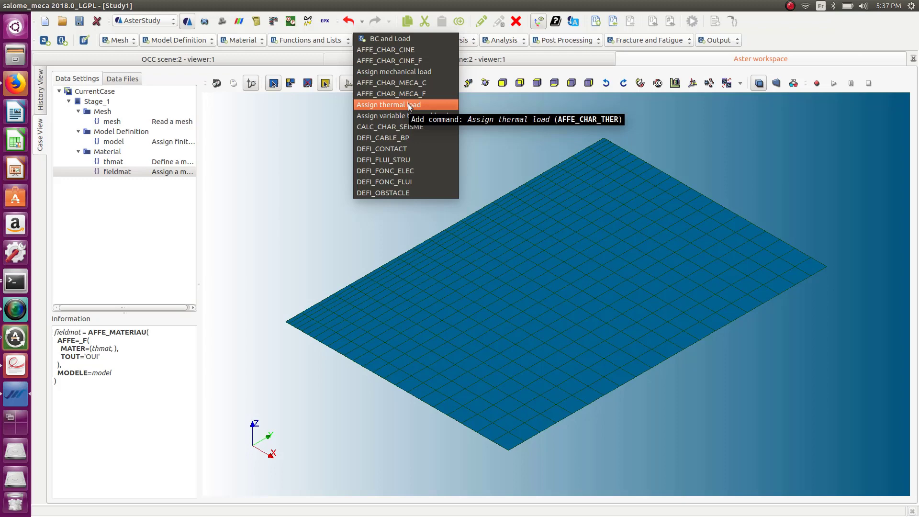
# Add a thermal load whose first enforced temperature puts 15 on the xmin edge group
pyautogui.click(395, 104)
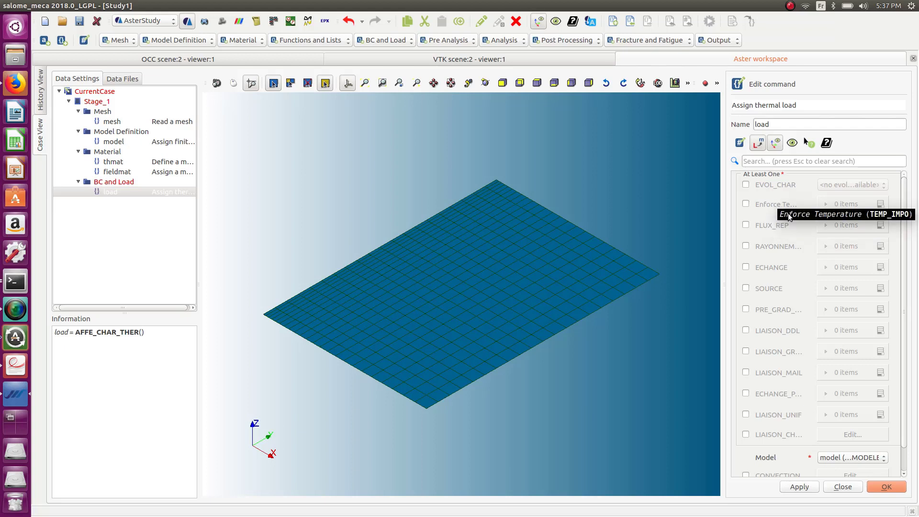
pyautogui.click(747, 203)
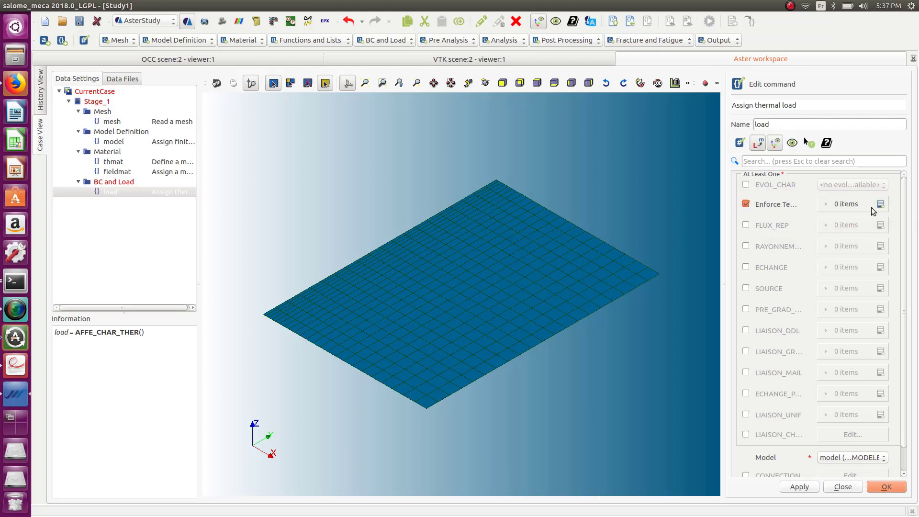
pyautogui.click(881, 204)
pyautogui.click(809, 227)
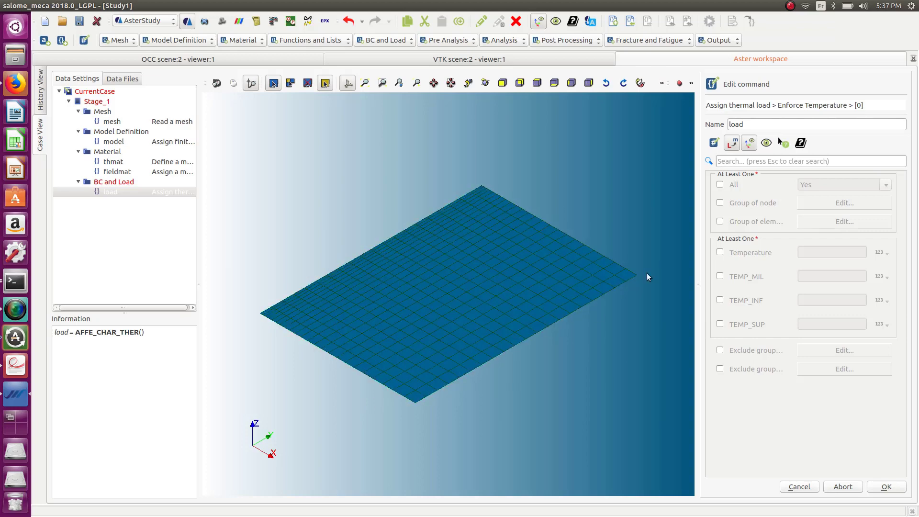
pyautogui.click(538, 83)
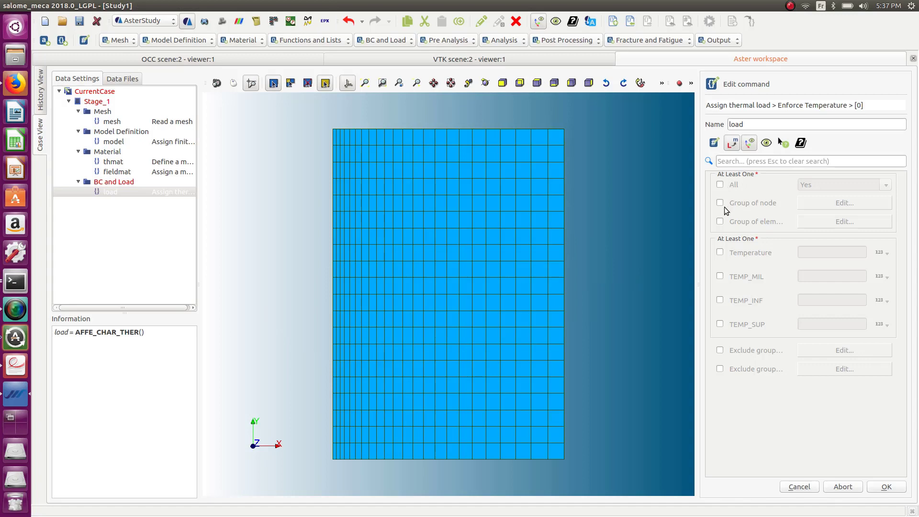
pyautogui.click(821, 222)
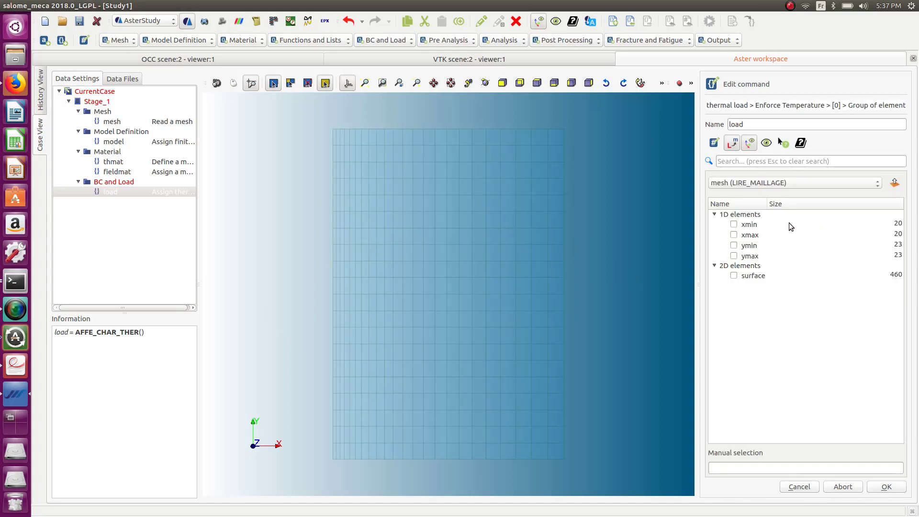
pyautogui.click(734, 225)
pyautogui.click(879, 488)
pyautogui.click(720, 252)
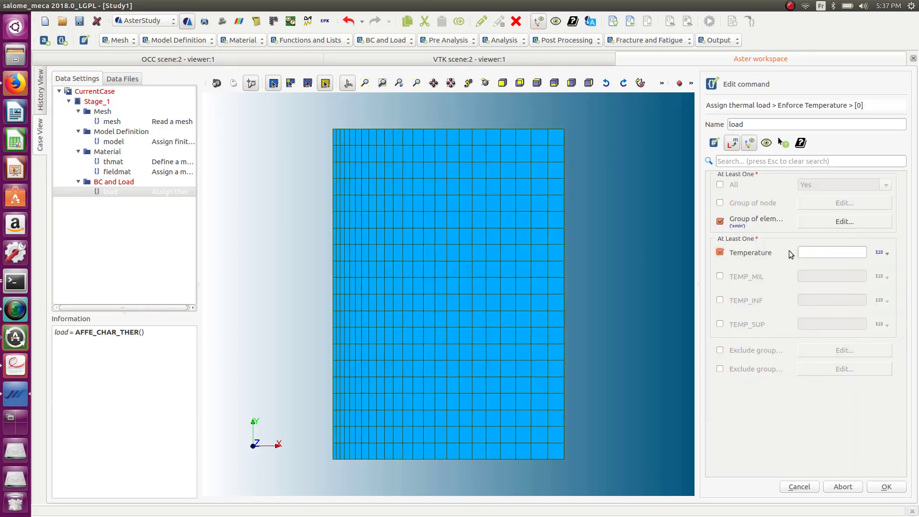
pyautogui.click(828, 250)
pyautogui.write('15')
pyautogui.click(894, 487)
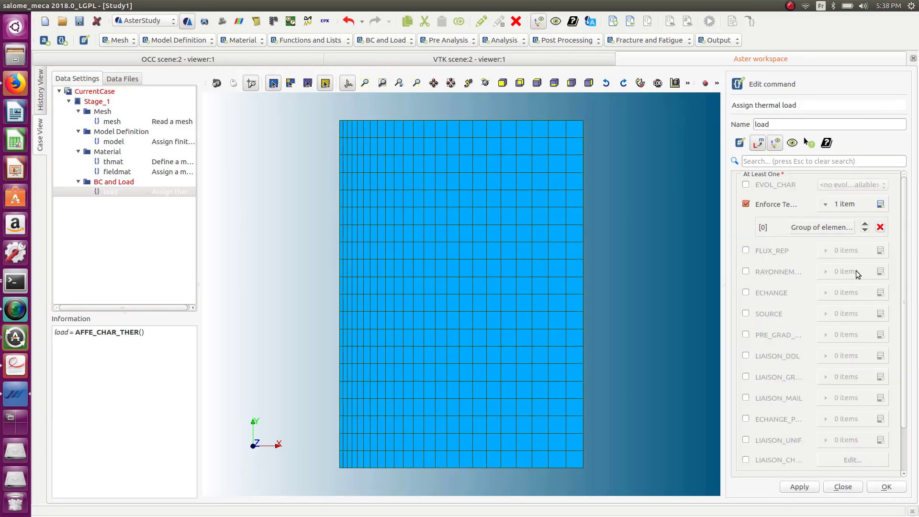
# Add a second enforced temperature of 40 on the xmax group and store the load
pyautogui.click(881, 204)
pyautogui.click(838, 248)
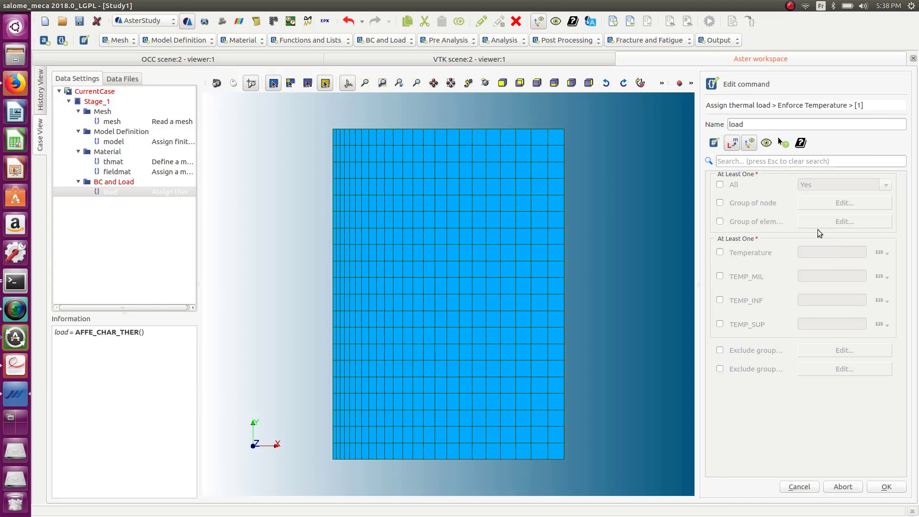
pyautogui.click(720, 223)
pyautogui.click(866, 223)
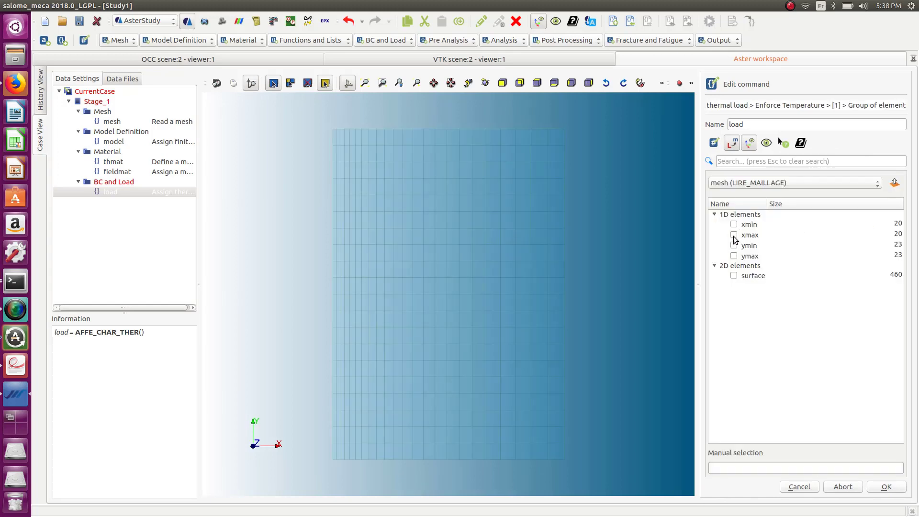
pyautogui.click(734, 236)
pyautogui.click(887, 486)
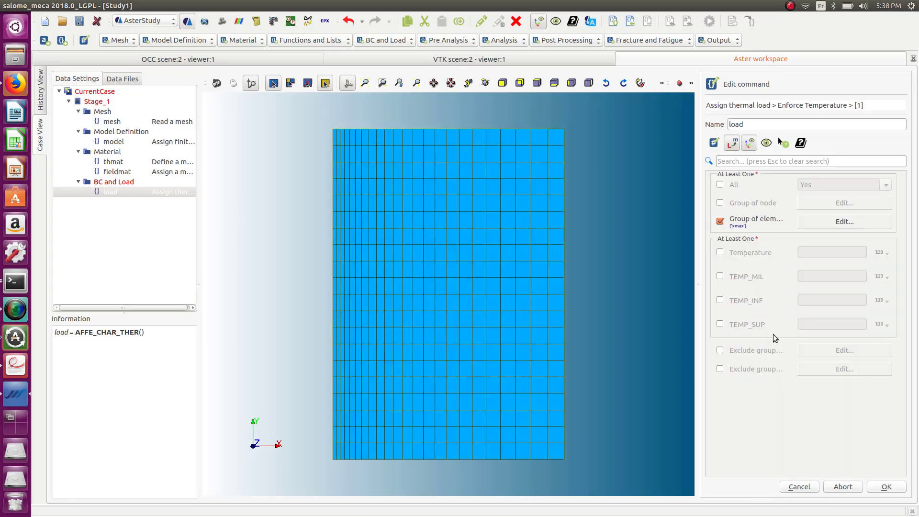
pyautogui.click(720, 253)
pyautogui.click(820, 250)
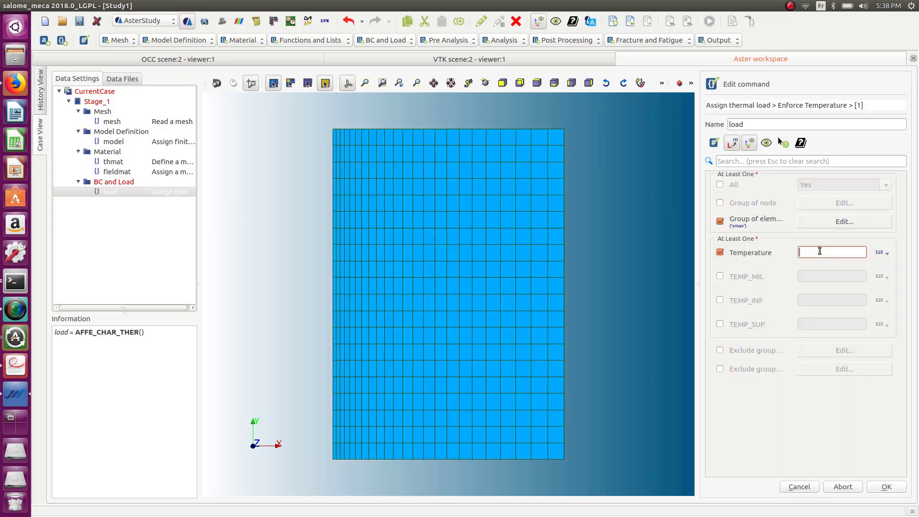
pyautogui.write('40')
pyautogui.click(887, 486)
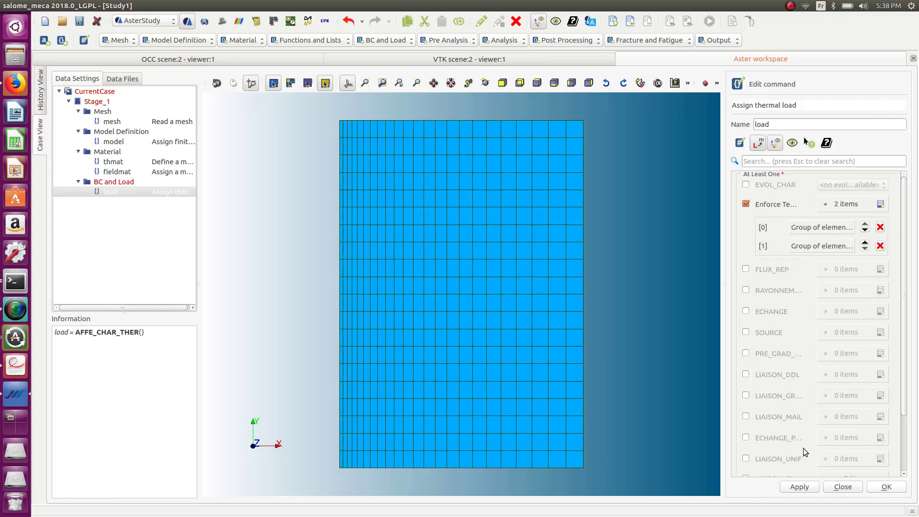
pyautogui.press('Return')
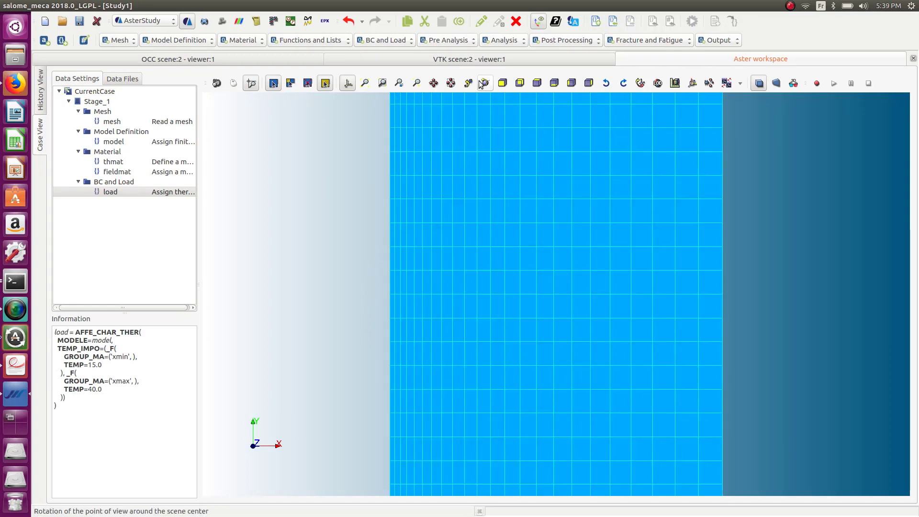
# Create the resther THER_LINEAIRE analysis on model and fieldmat, with load as its applied load
pyautogui.click(518, 43)
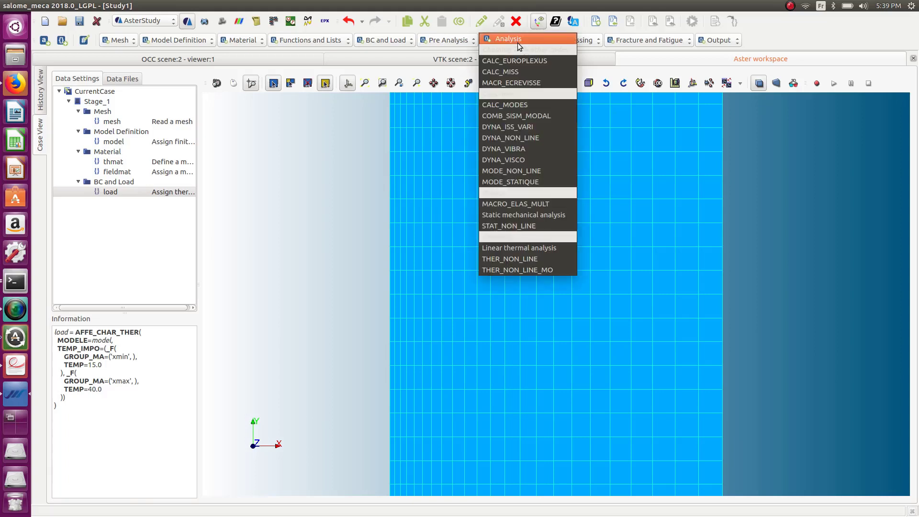
pyautogui.click(554, 250)
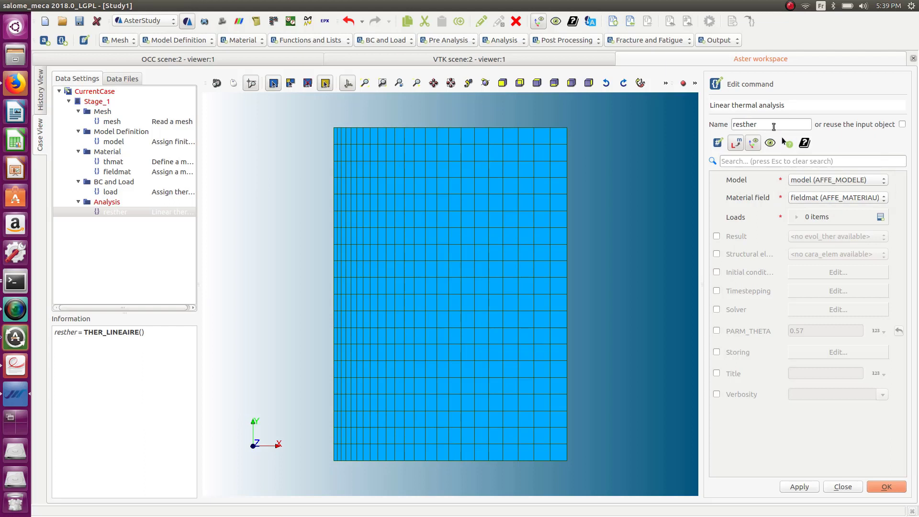
pyautogui.click(880, 217)
pyautogui.click(839, 241)
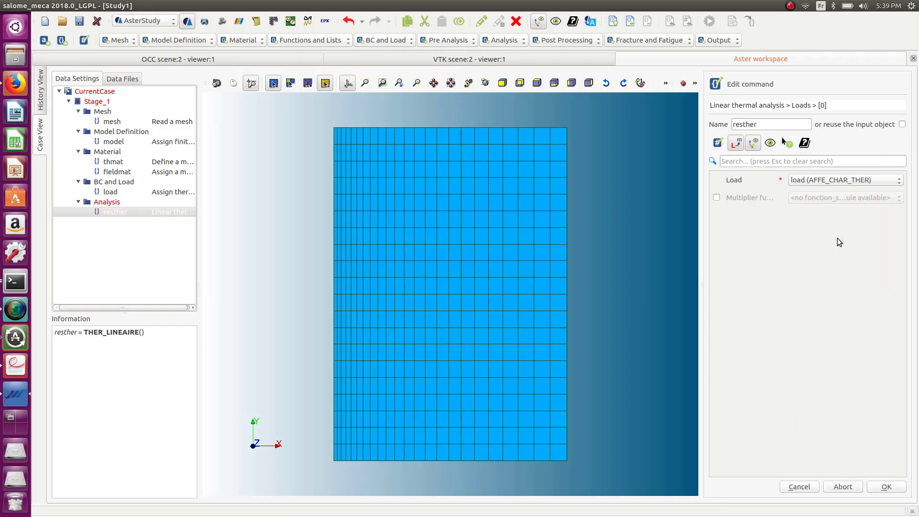
pyautogui.click(891, 488)
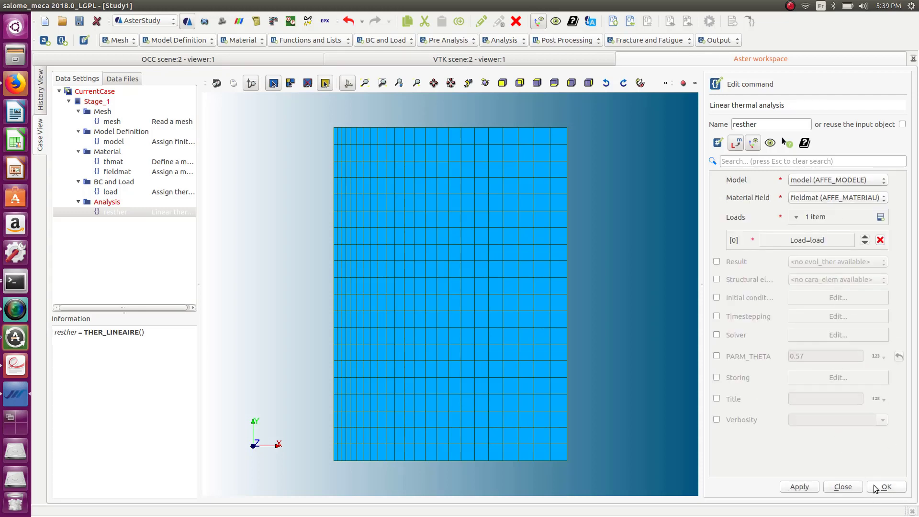
pyautogui.click(878, 487)
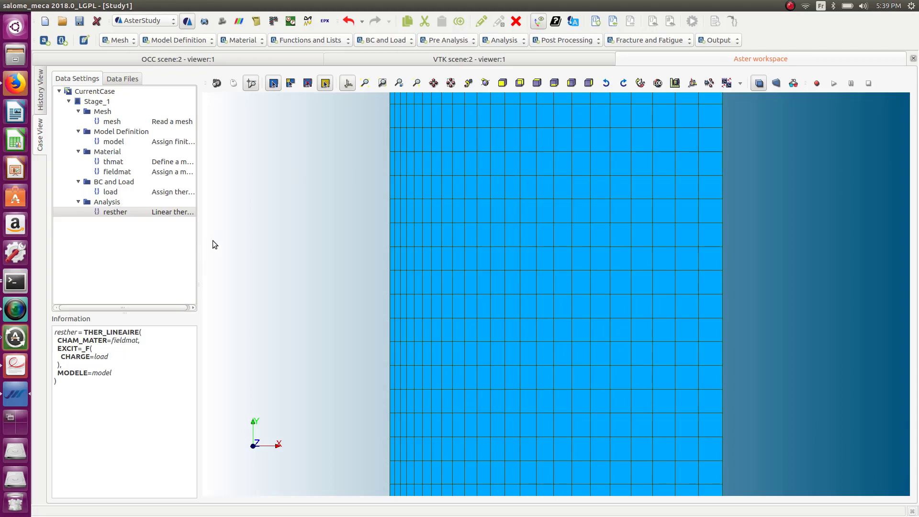
# Add an IMPR_RESU output writing the resther result to axit.rmed, then show the run setup
pyautogui.click(716, 41)
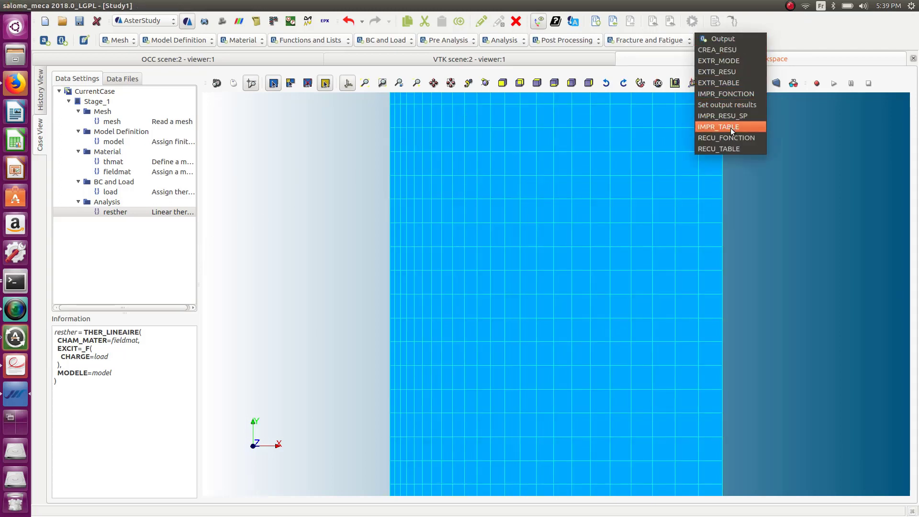
pyautogui.click(734, 104)
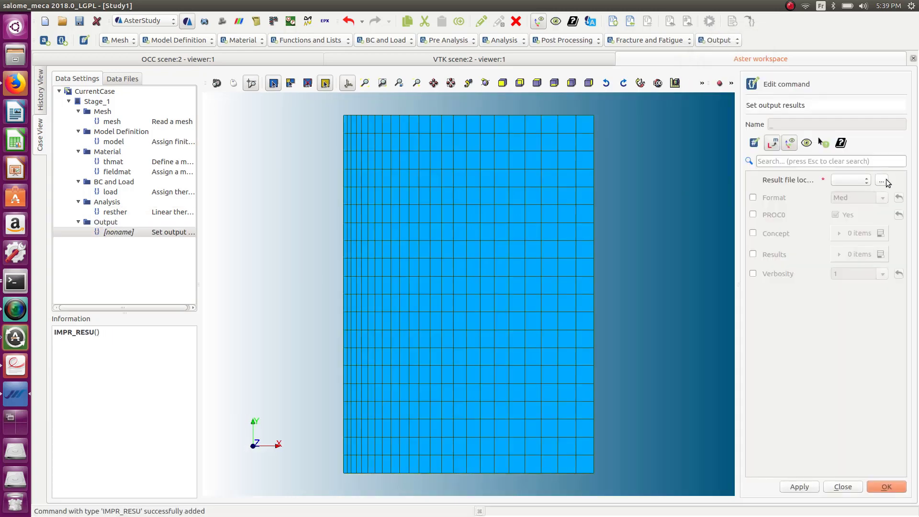
pyautogui.click(885, 181)
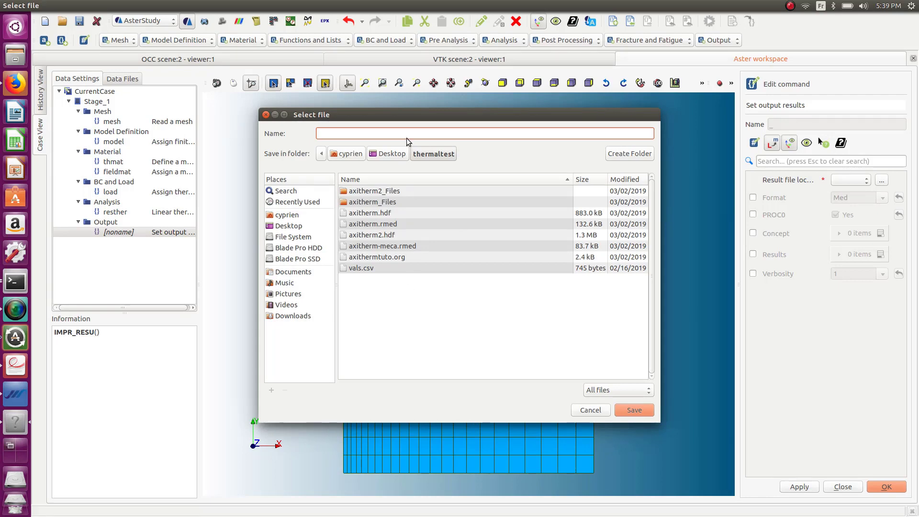
pyautogui.write('axit.rmed')
pyautogui.click(636, 413)
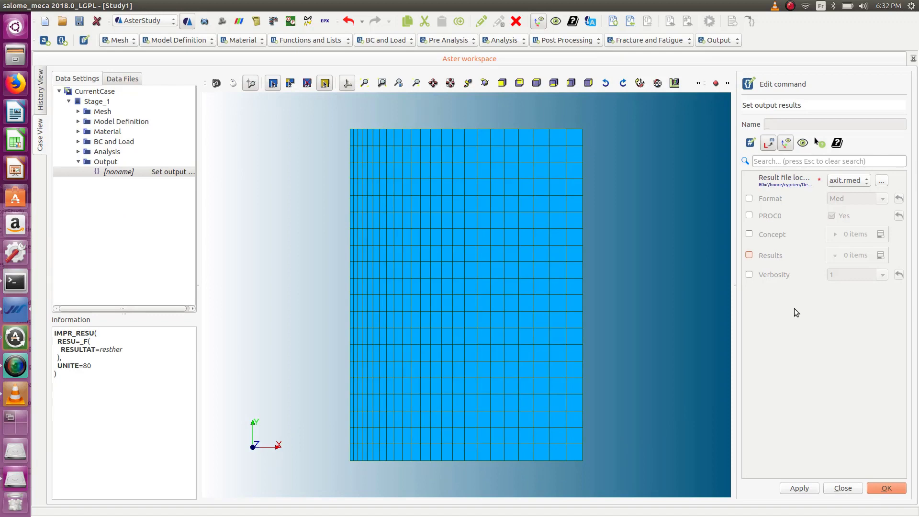
pyautogui.click(749, 255)
pyautogui.click(880, 255)
pyautogui.click(850, 278)
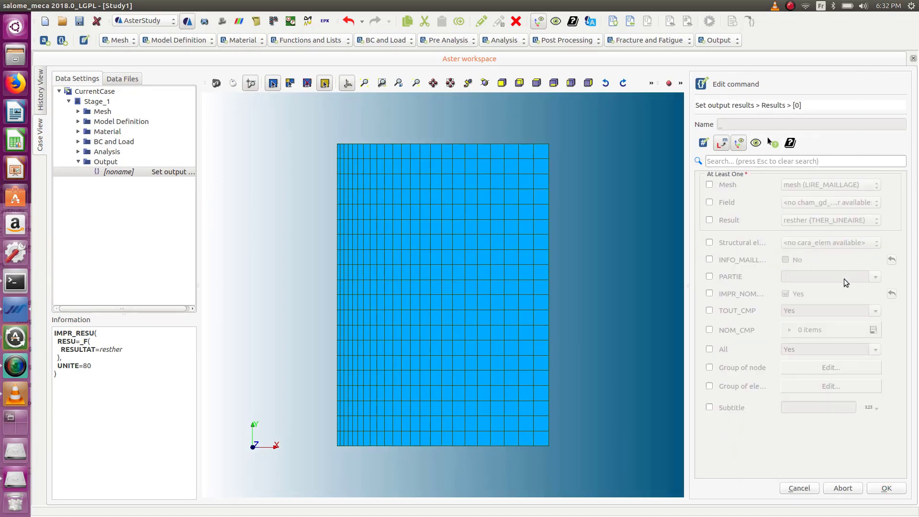
pyautogui.click(712, 219)
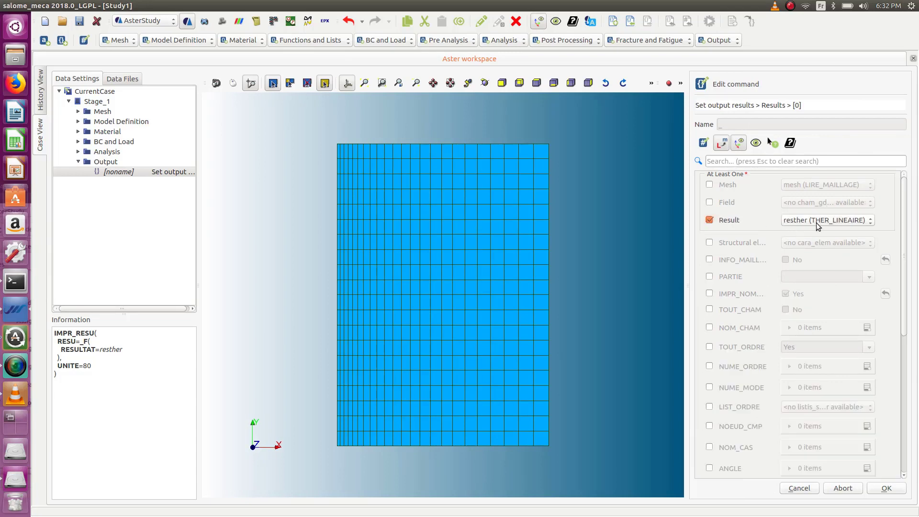
pyautogui.click(894, 488)
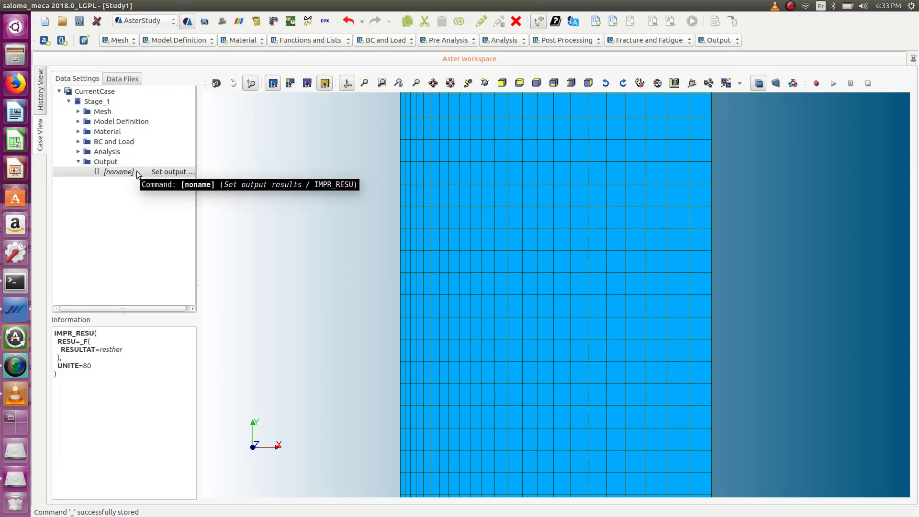
pyautogui.click(43, 104)
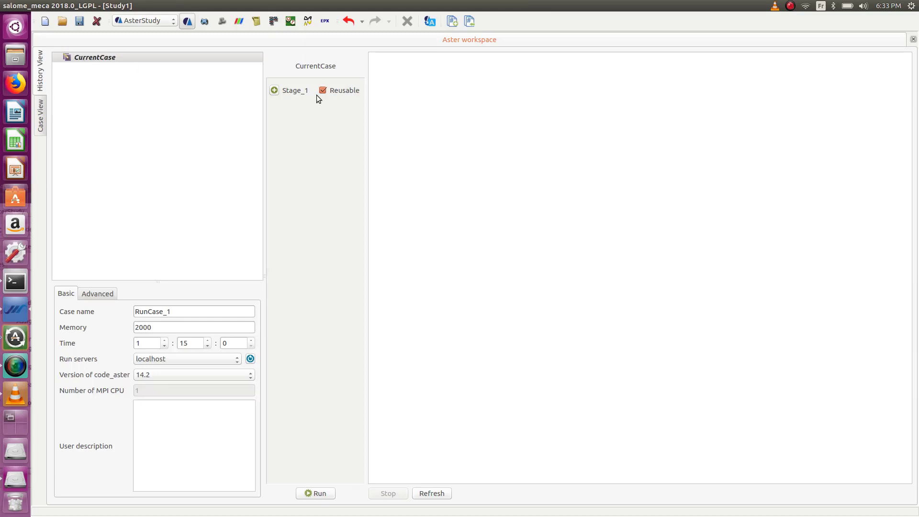
# Run the case with Stage_1 included as RunCase_1, then go back to the Case View
pyautogui.click(274, 91)
pyautogui.click(275, 91)
pyautogui.click(331, 494)
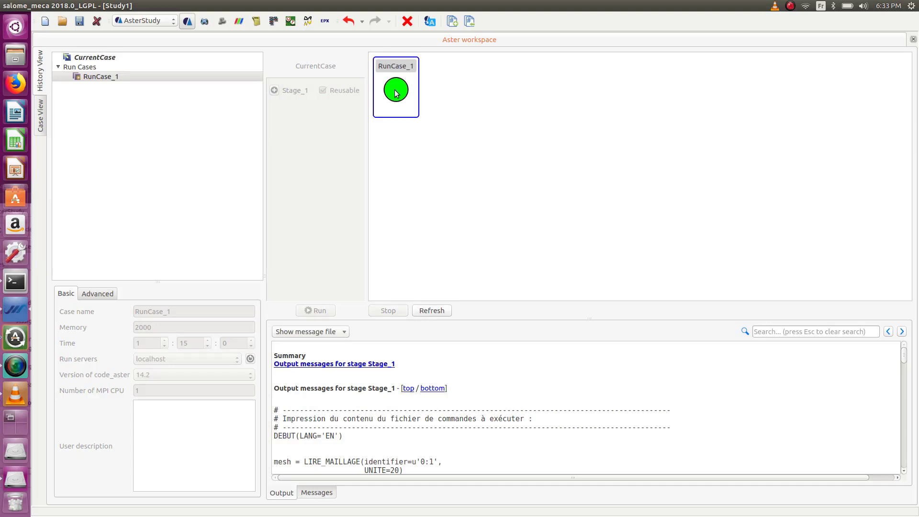
pyautogui.click(45, 126)
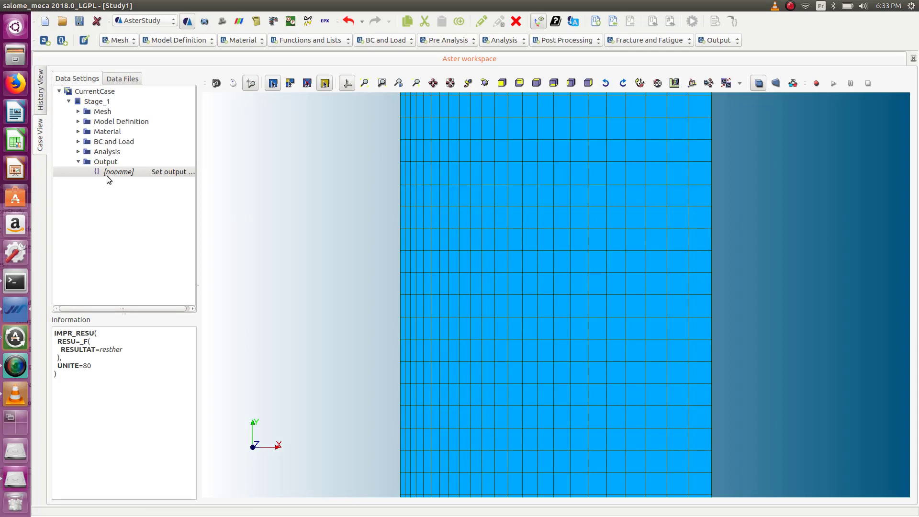
# Load axit.rmed from the Data Files list into ParaVis
pyautogui.click(120, 81)
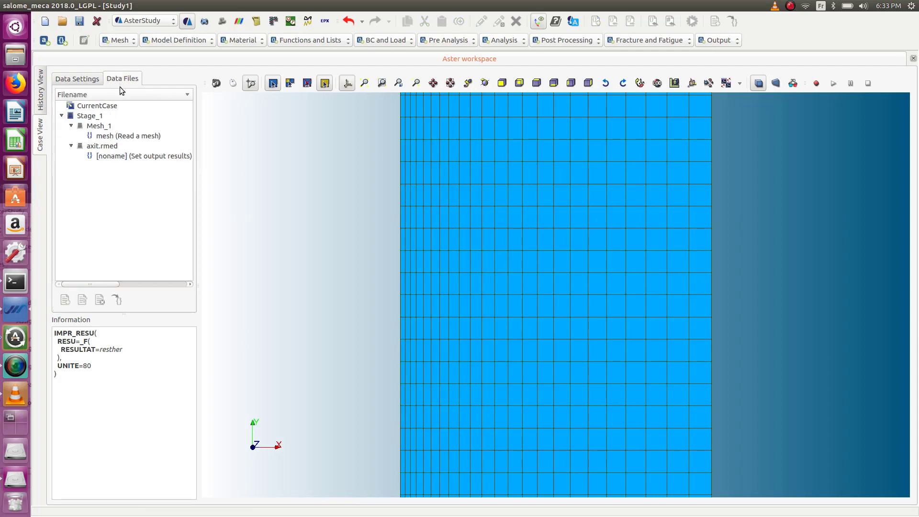
pyautogui.click(108, 149)
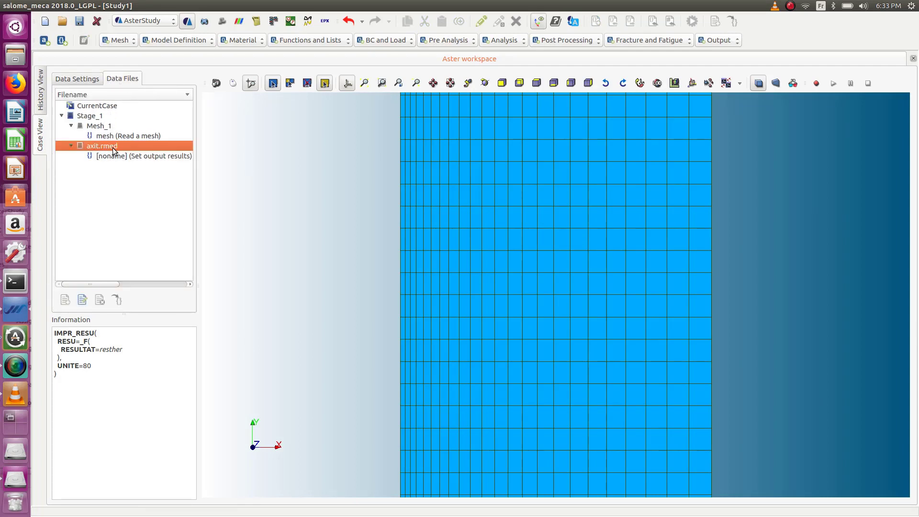
pyautogui.rightClick(111, 148)
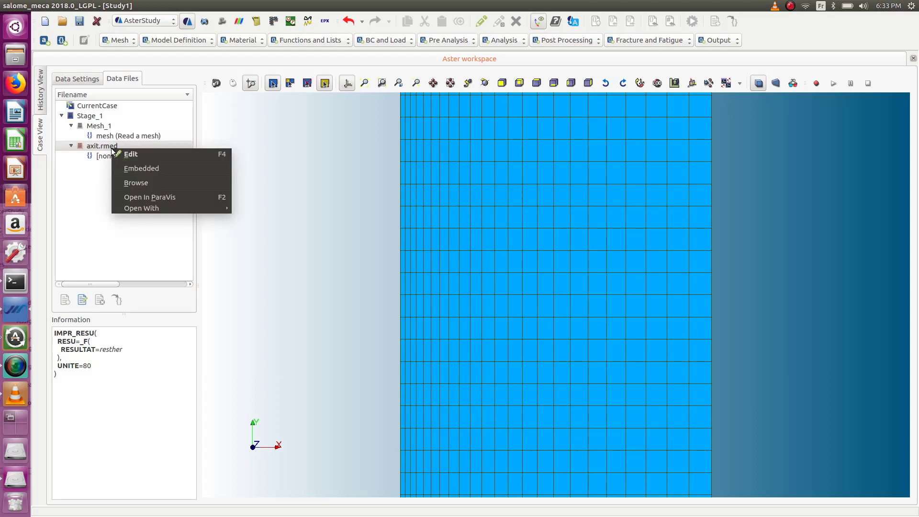
pyautogui.click(139, 199)
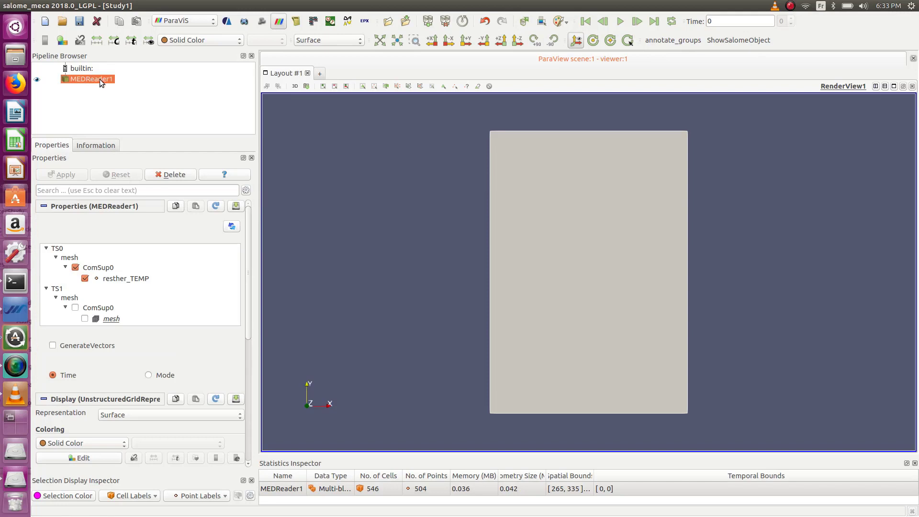
# Colour the mesh by resther_TEMP as Surface With Edges and view it along -Z
pyautogui.click(195, 42)
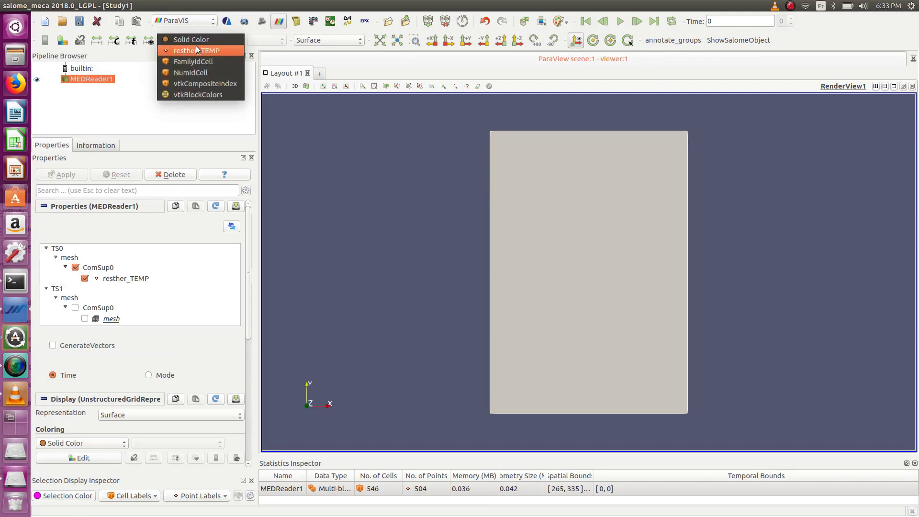
pyautogui.click(197, 47)
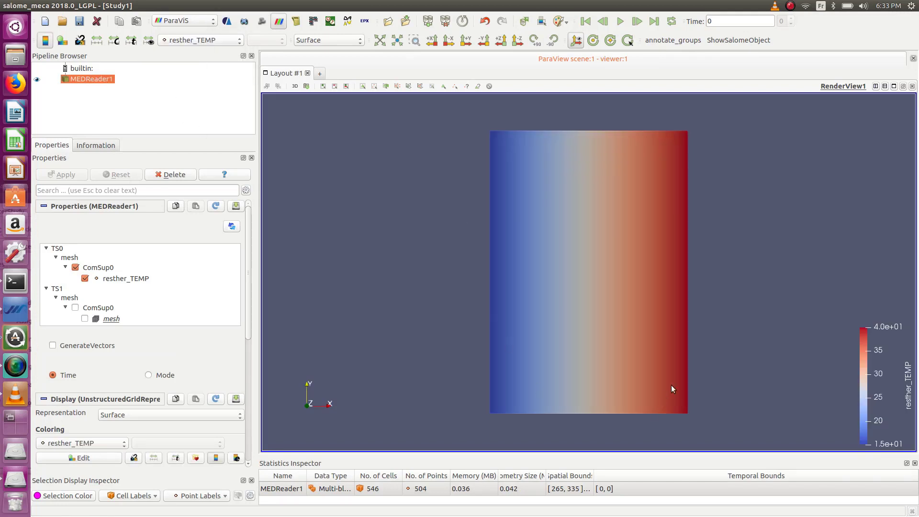
pyautogui.click(314, 40)
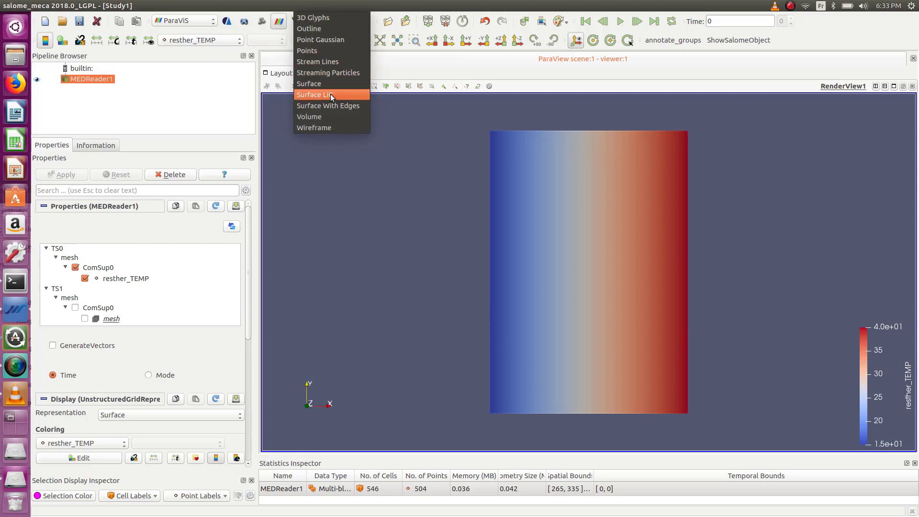
pyautogui.click(332, 106)
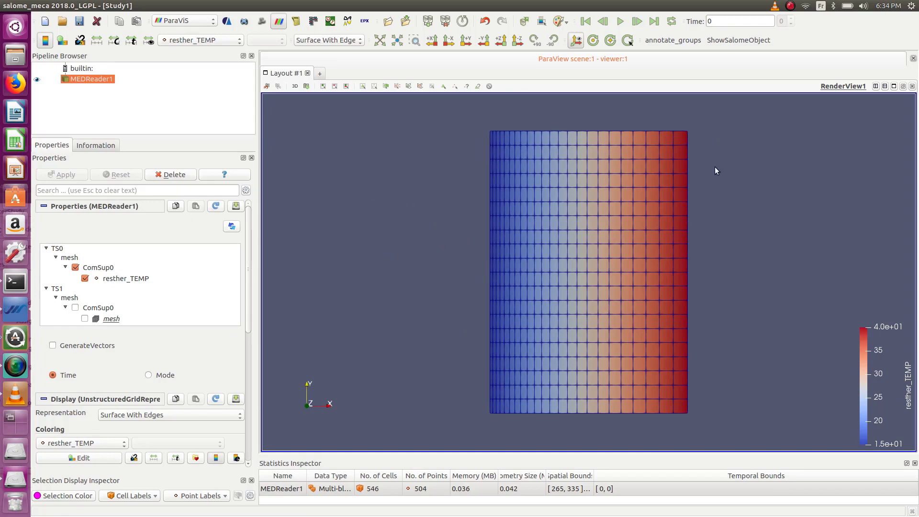
pyautogui.scroll(10, 675, 229)
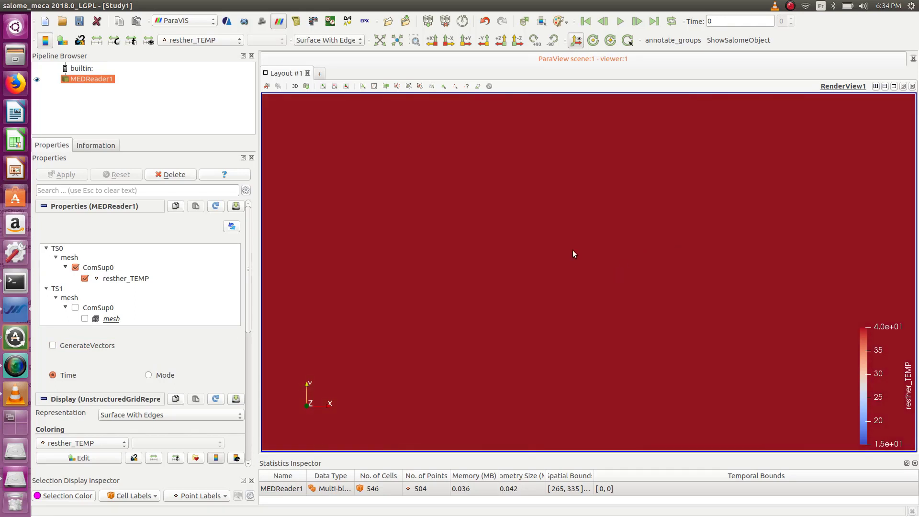
pyautogui.click(515, 42)
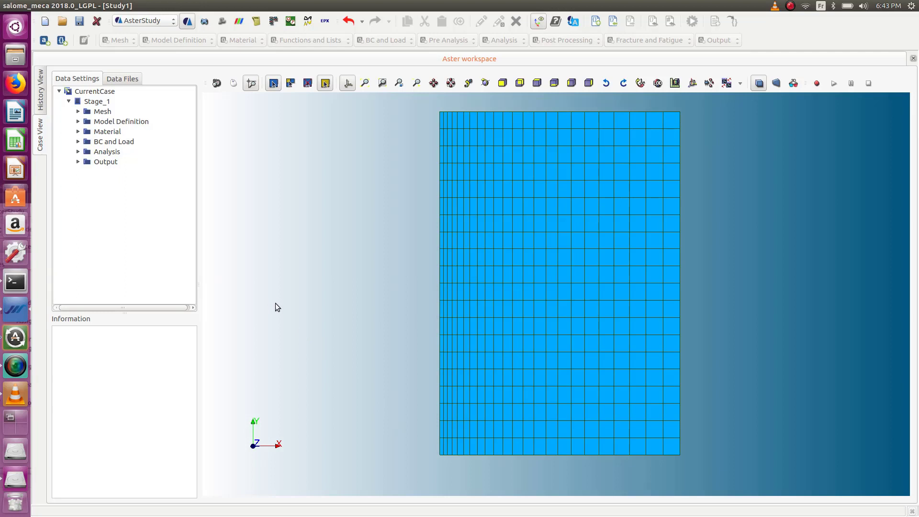
# Add a CALC_CHAMP post-processing command and name it resther
pyautogui.click(79, 163)
pyautogui.click(79, 154)
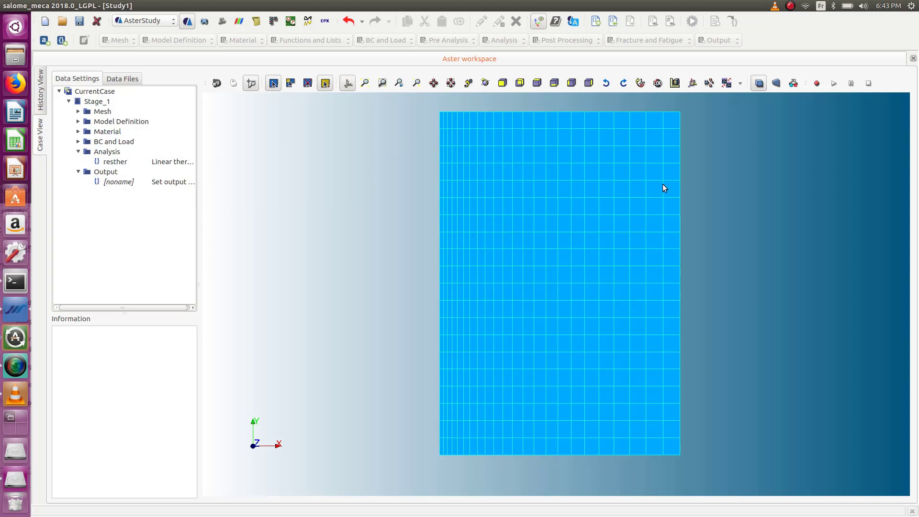
pyautogui.click(109, 154)
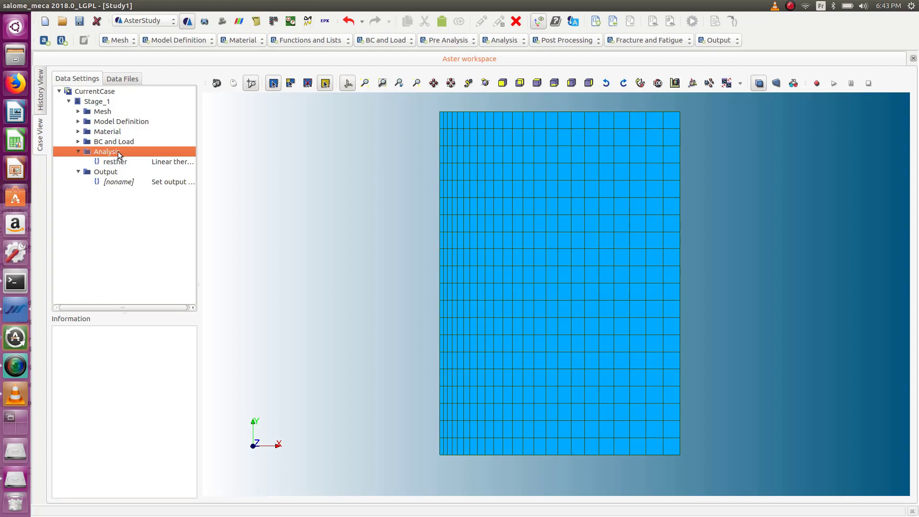
pyautogui.click(557, 41)
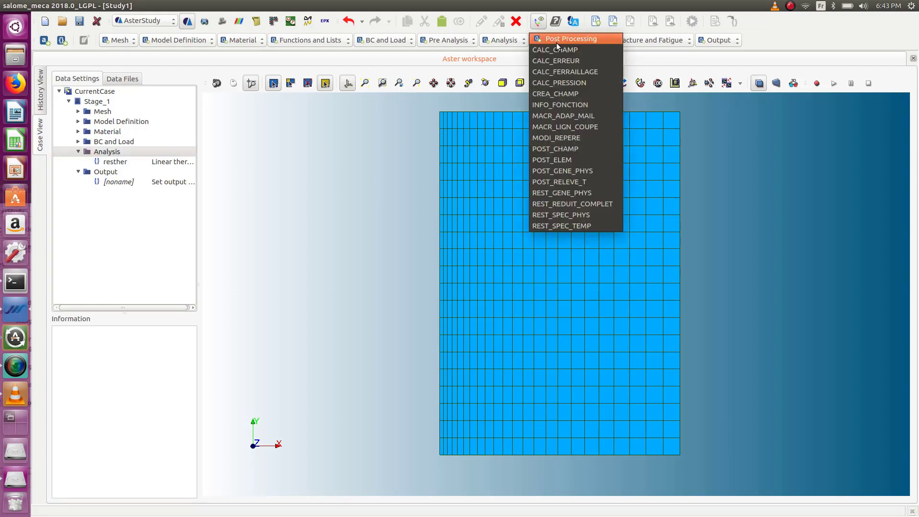
pyautogui.click(557, 50)
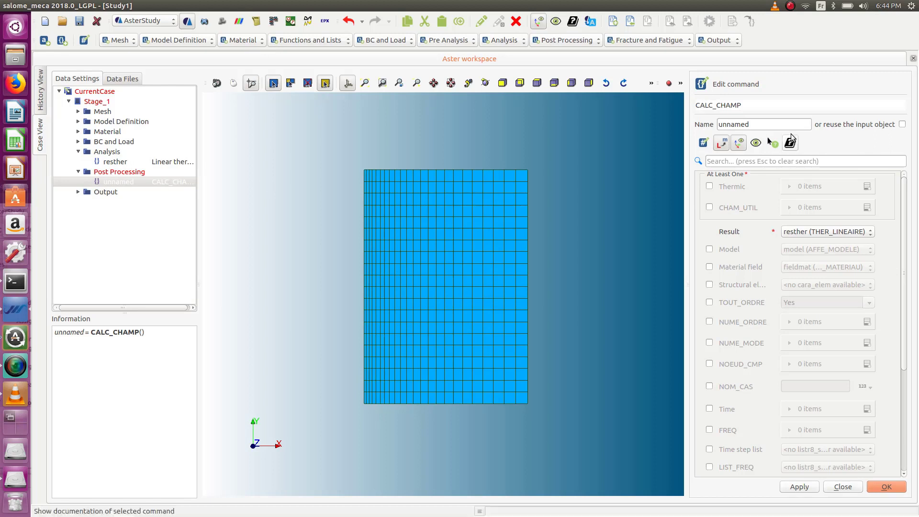
pyautogui.moveTo(749, 125); pyautogui.dragTo(688, 127)
pyautogui.write('resther')
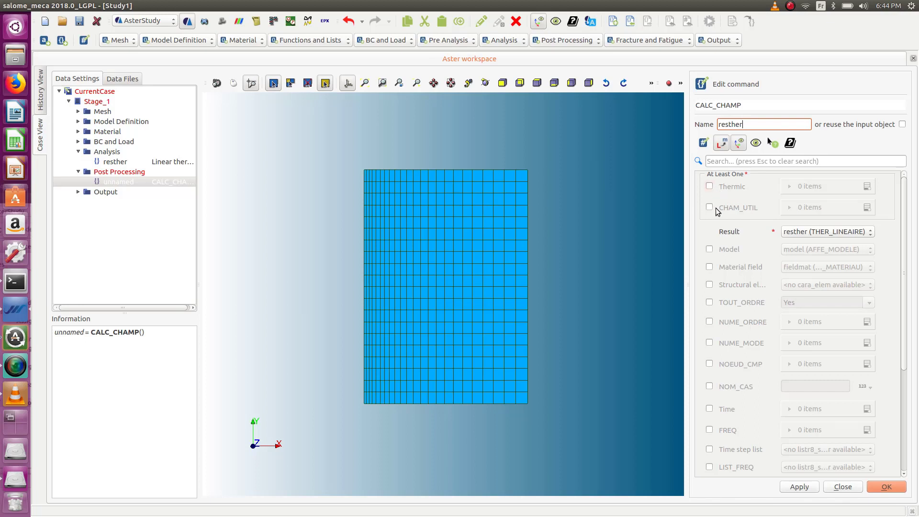
# Request the thermal fields FLUX_ELGA, FLUX_ELNO and FLUX_NOEU and store the command
pyautogui.click(710, 186)
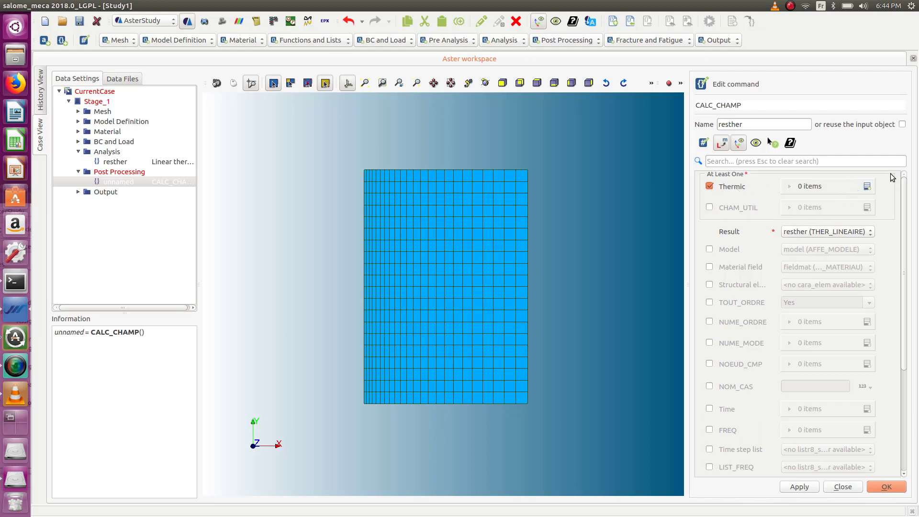
pyautogui.click(868, 188)
pyautogui.click(832, 211)
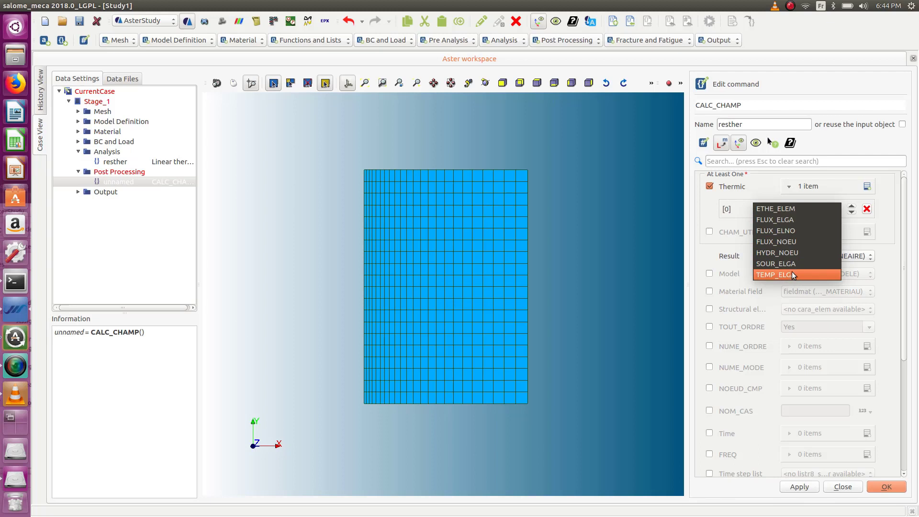
pyautogui.click(794, 220)
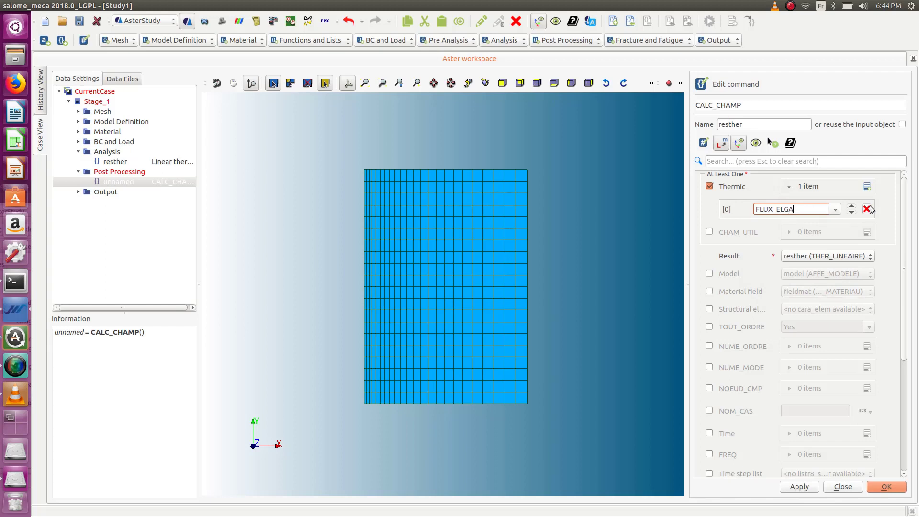
pyautogui.click(867, 186)
pyautogui.click(836, 228)
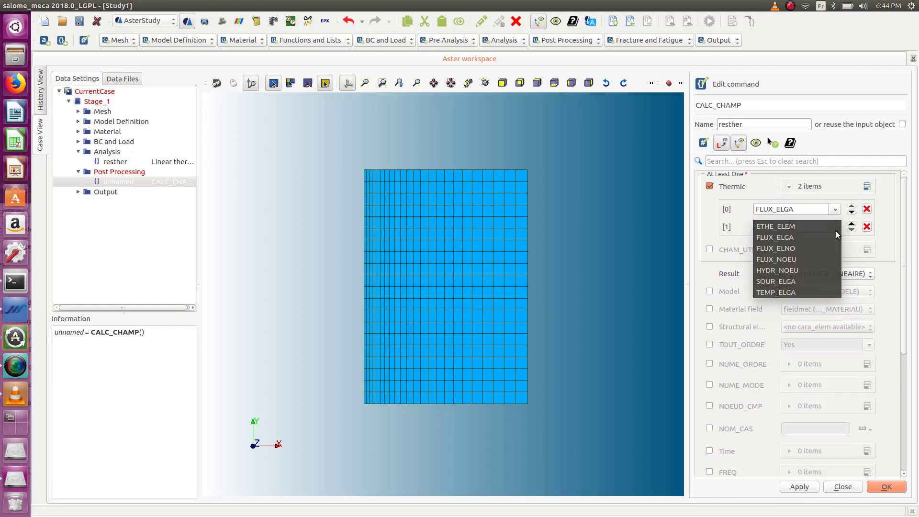
pyautogui.click(819, 248)
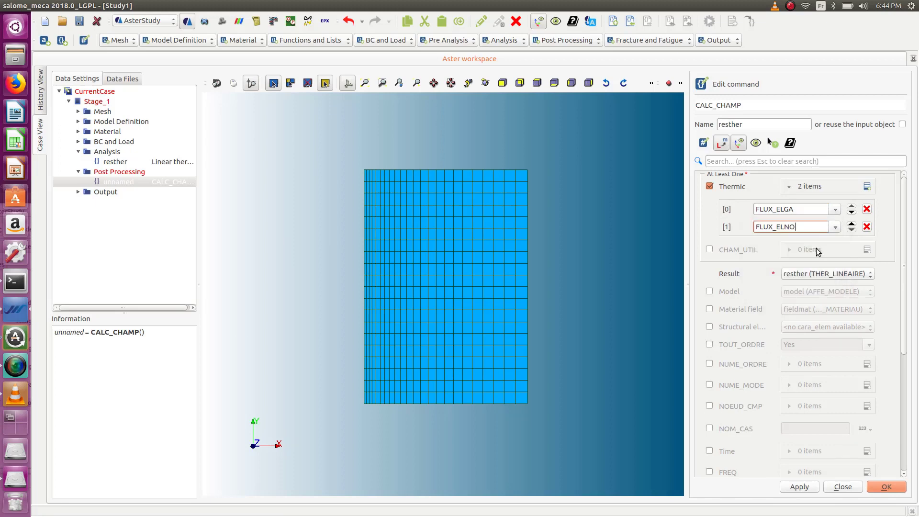
pyautogui.click(867, 187)
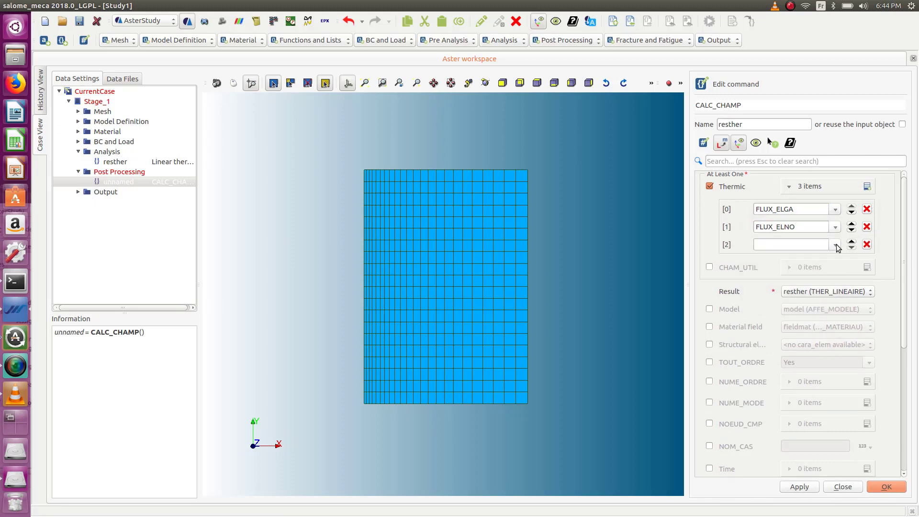
pyautogui.click(836, 244)
pyautogui.click(805, 277)
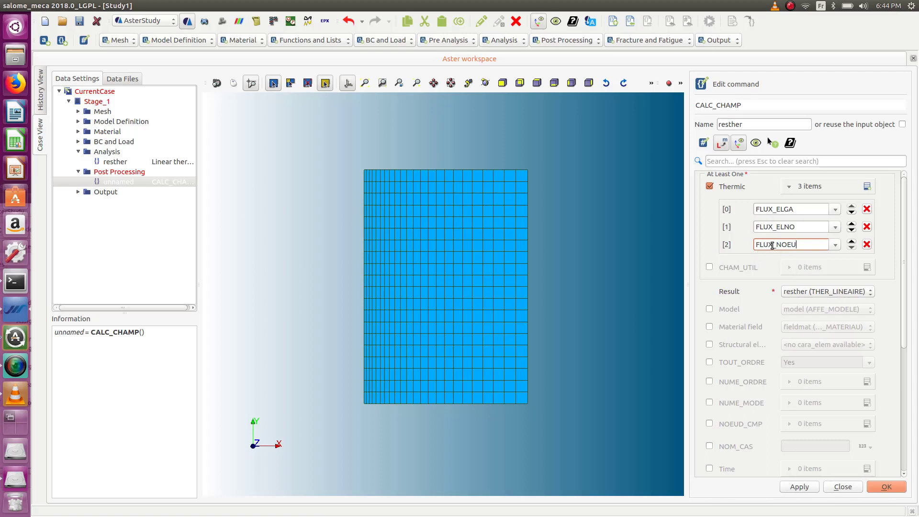
pyautogui.click(892, 488)
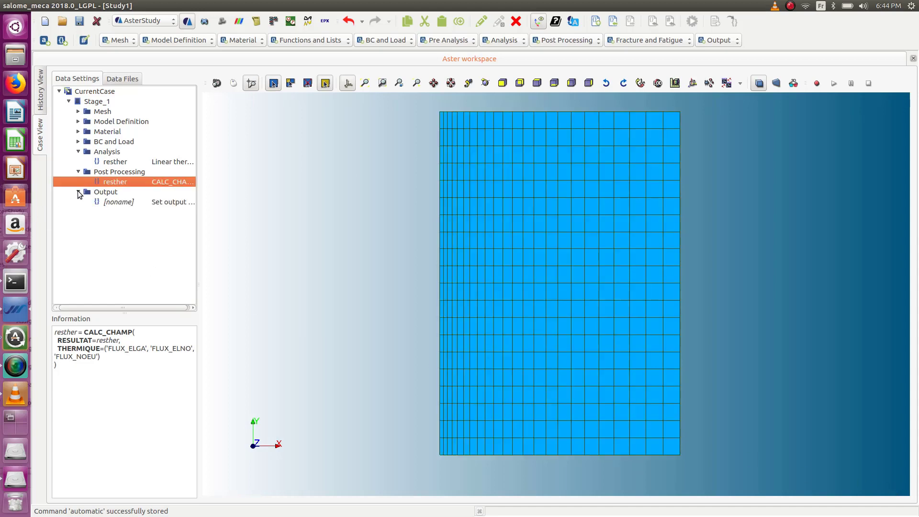
# Save the study and rerun it with Stage_1 included as RunCase_2
pyautogui.click(80, 21)
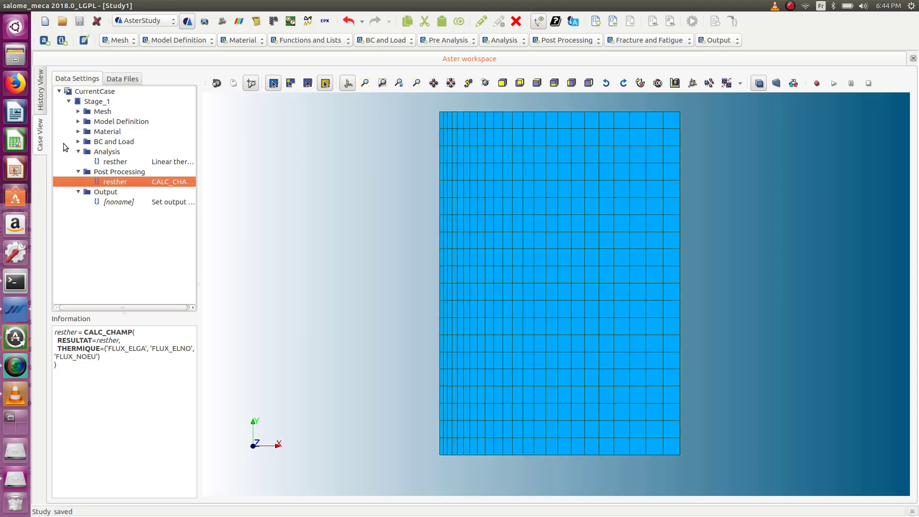
pyautogui.click(42, 91)
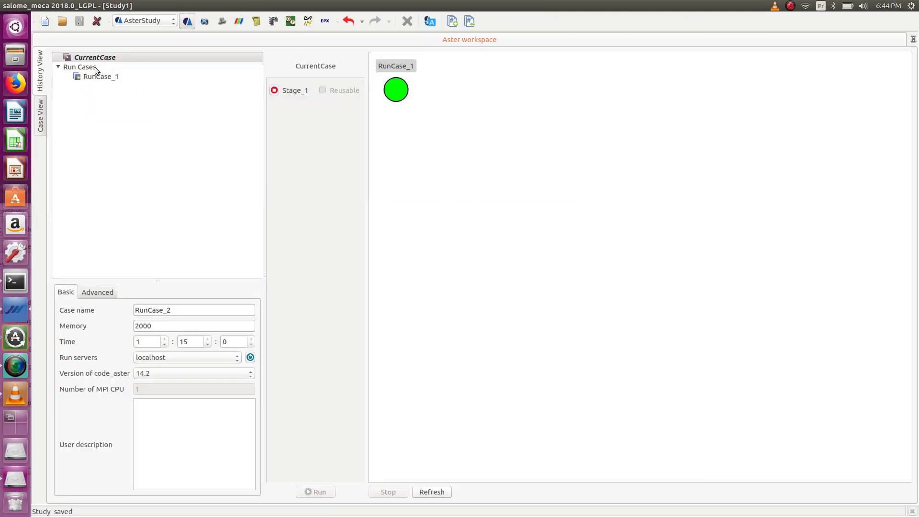
pyautogui.click(274, 90)
pyautogui.click(317, 492)
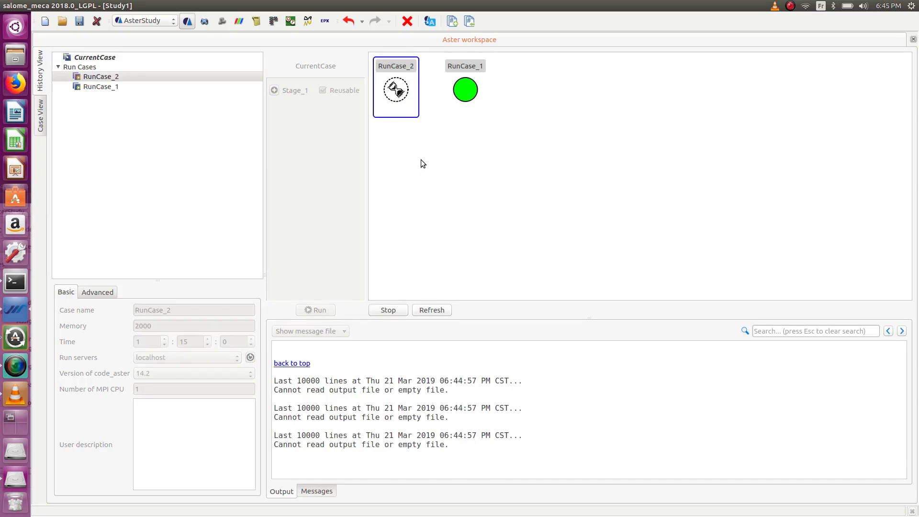
pyautogui.click(40, 117)
# Load the updated axit.rmed from Data Files into ParaVis
pyautogui.click(109, 79)
pyautogui.click(106, 147)
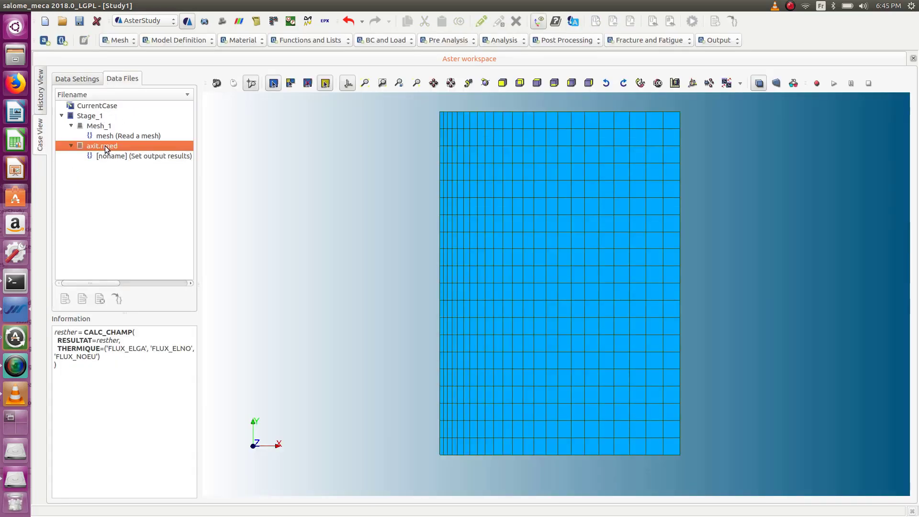
pyautogui.rightClick(94, 144)
pyautogui.click(126, 193)
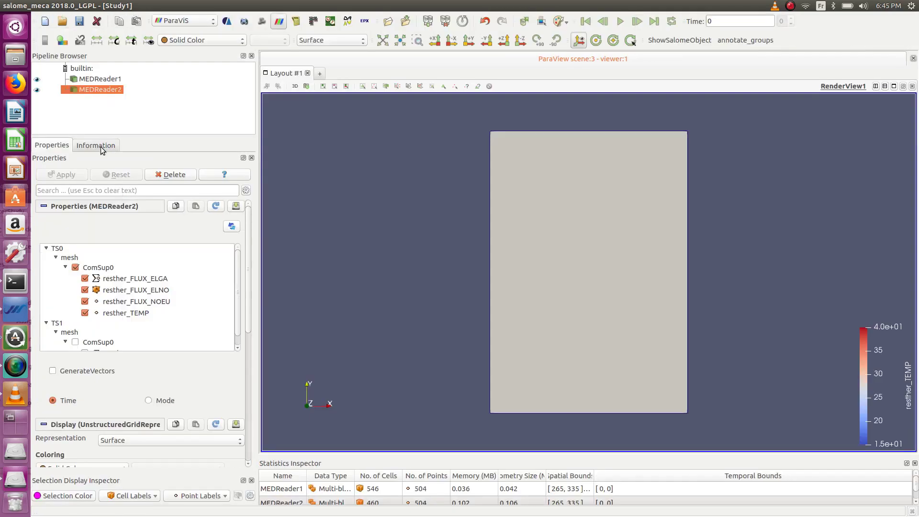
# Hide MEDReader1 and show MEDReader2 as Surface With Edges coloured by resther_FLUX_NOEU
pyautogui.click(37, 80)
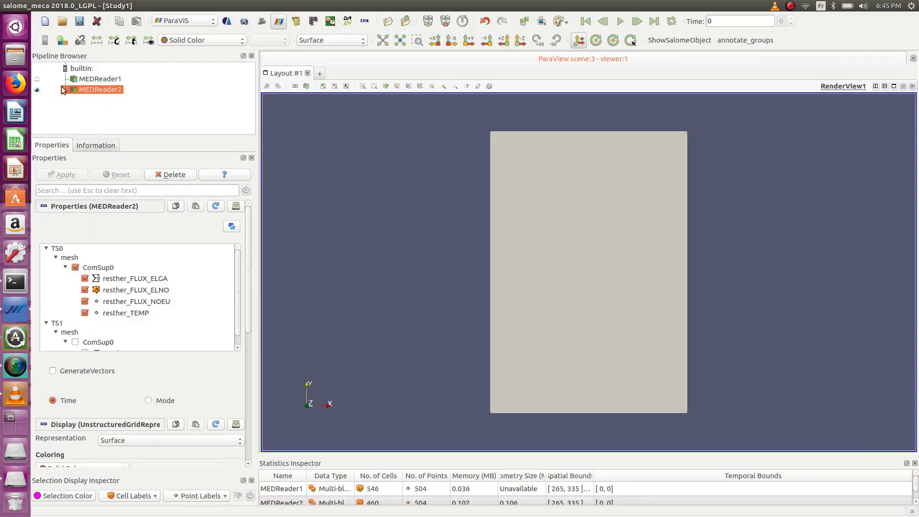
pyautogui.click(194, 40)
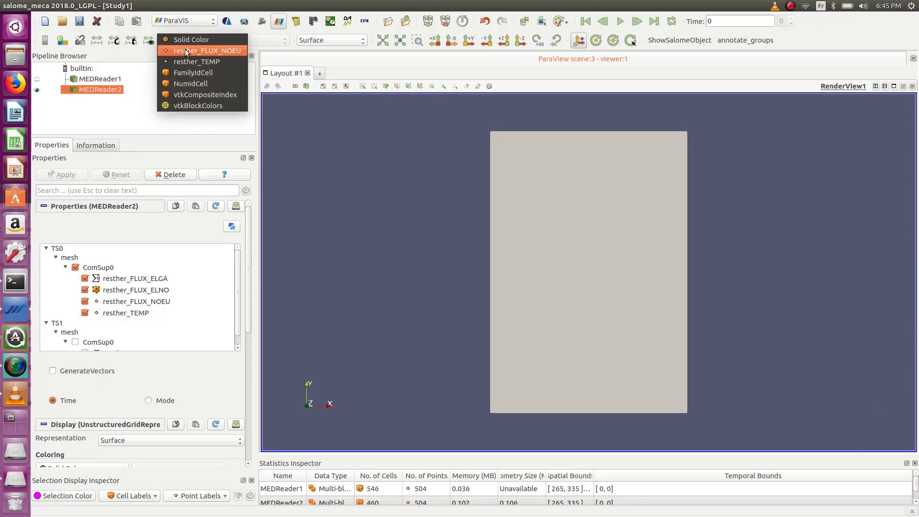
pyautogui.click(203, 51)
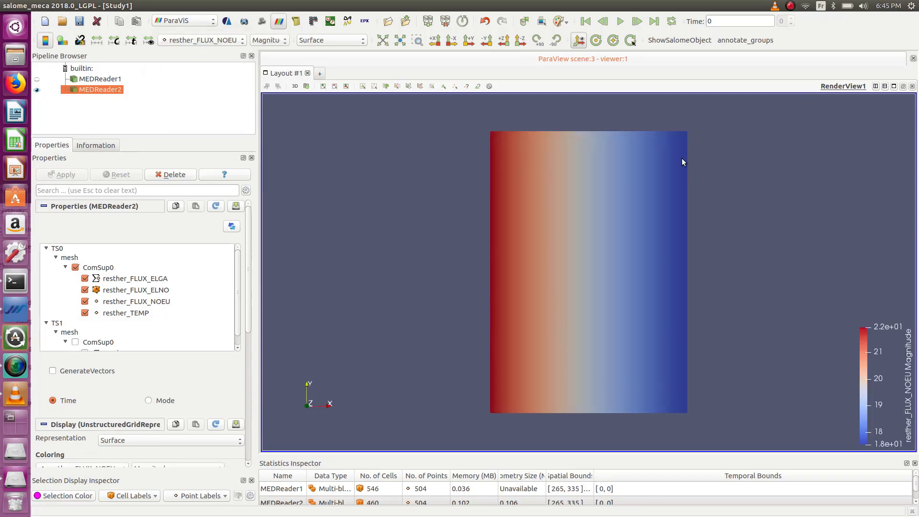
pyautogui.click(332, 42)
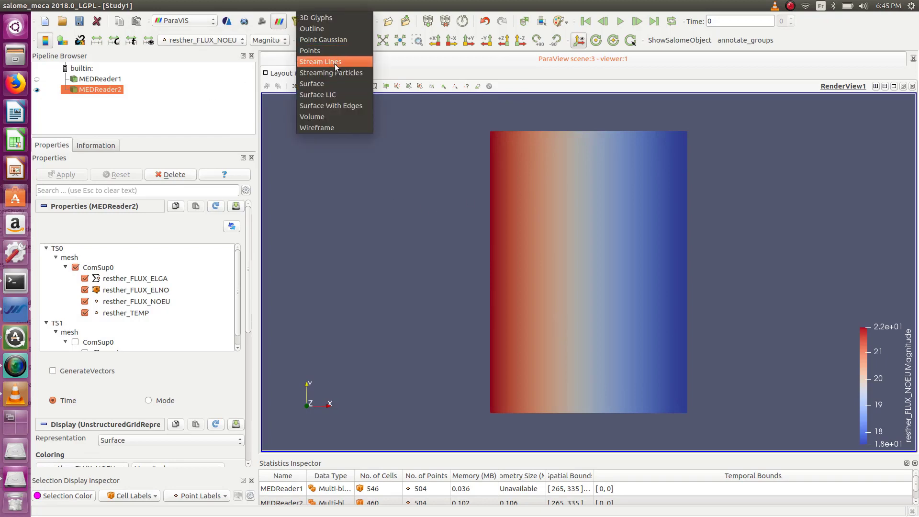
pyautogui.click(335, 105)
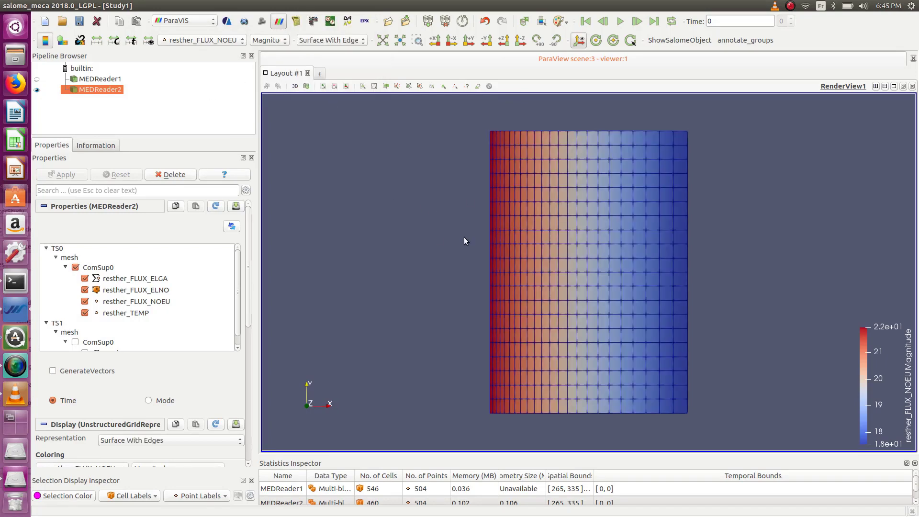
# Briefly switch the colouring to resther_TEMP, then return to resther_FLUX_NOEU
pyautogui.click(216, 40)
pyautogui.click(215, 49)
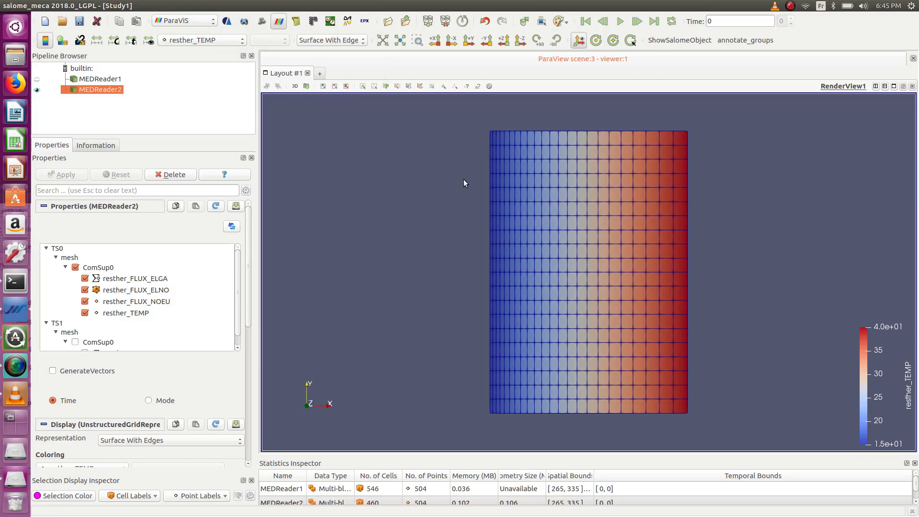
pyautogui.click(194, 41)
pyautogui.click(195, 31)
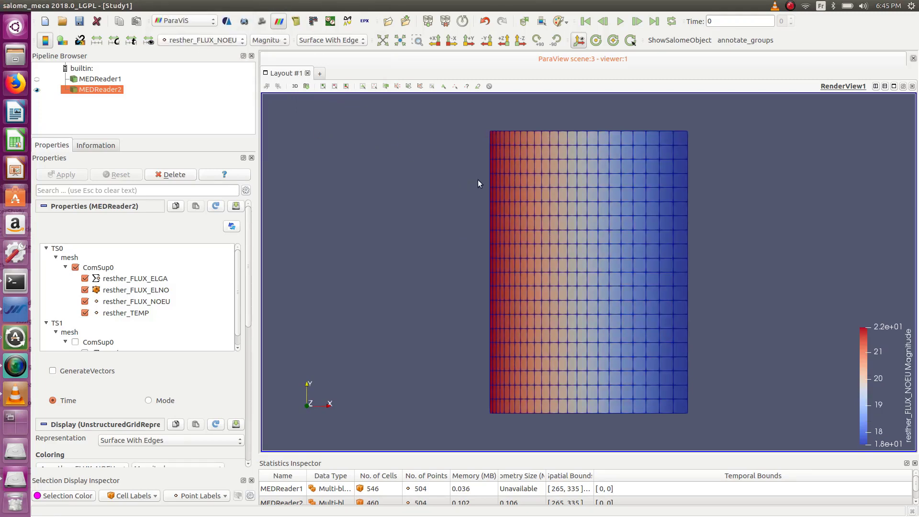
pyautogui.click(207, 42)
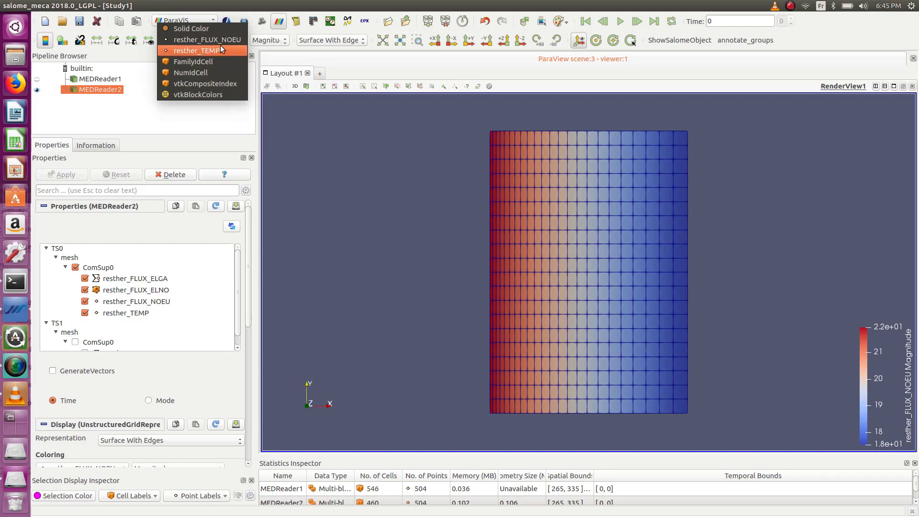
pyautogui.click(128, 73)
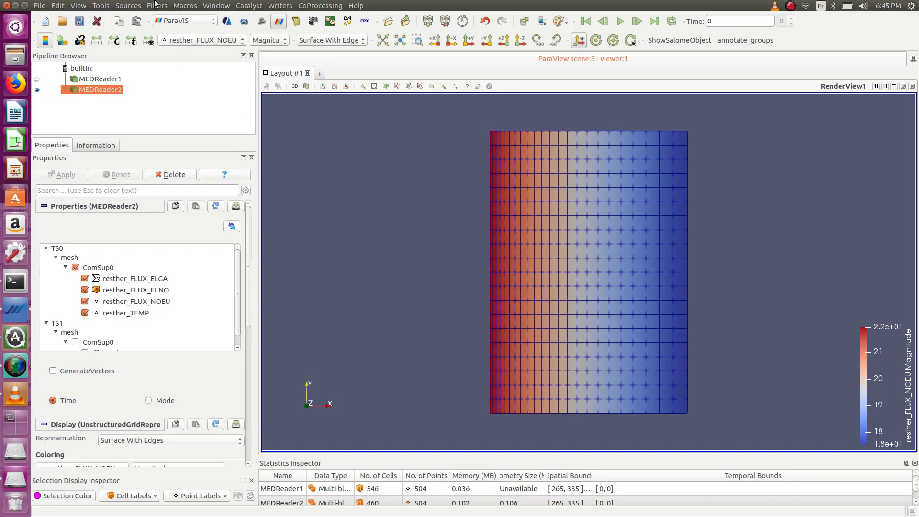
# Apply an ELGA field To Surface filter coloured by resther_FLUX_ELGA, then hide it
pyautogui.click(154, 5)
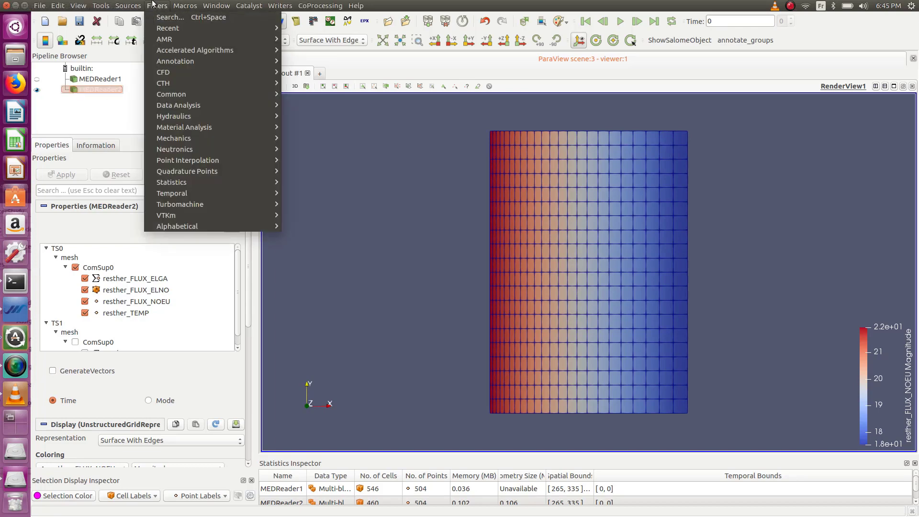
pyautogui.moveTo(182, 127)
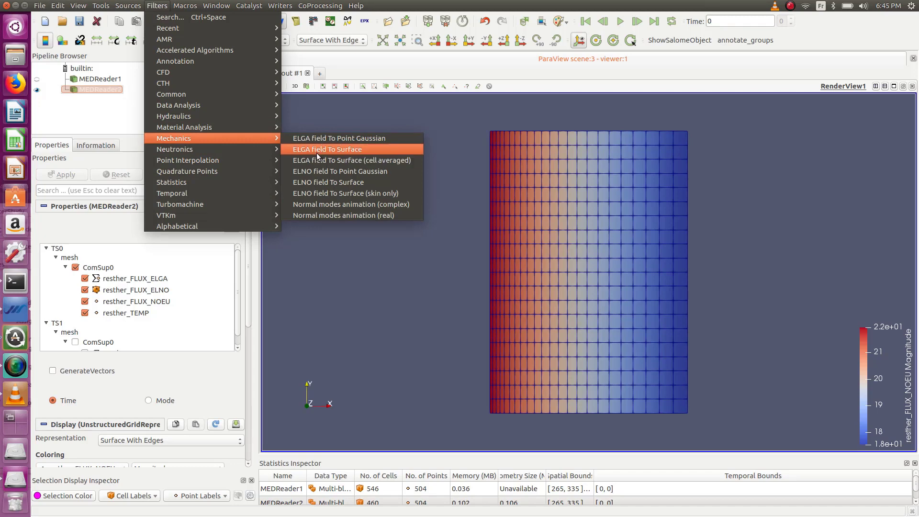
pyautogui.click(317, 154)
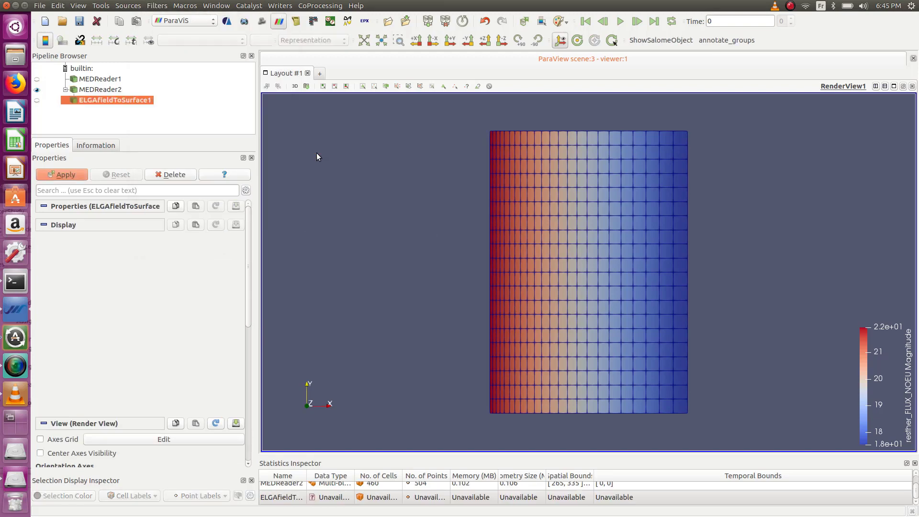
pyautogui.click(64, 176)
pyautogui.click(197, 40)
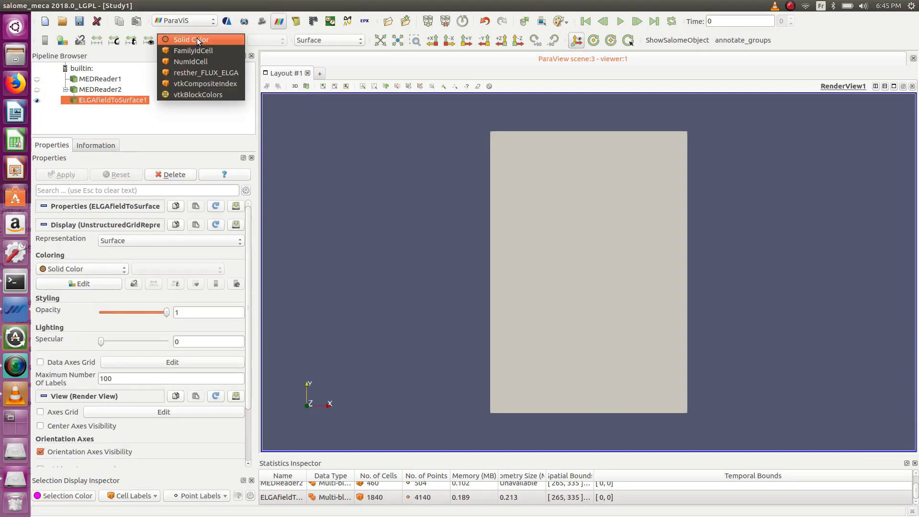
pyautogui.click(205, 73)
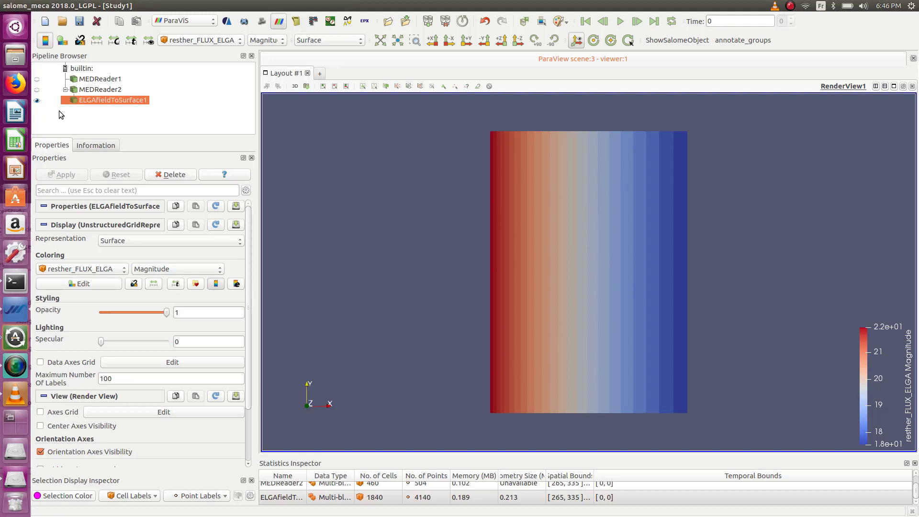
pyautogui.click(37, 100)
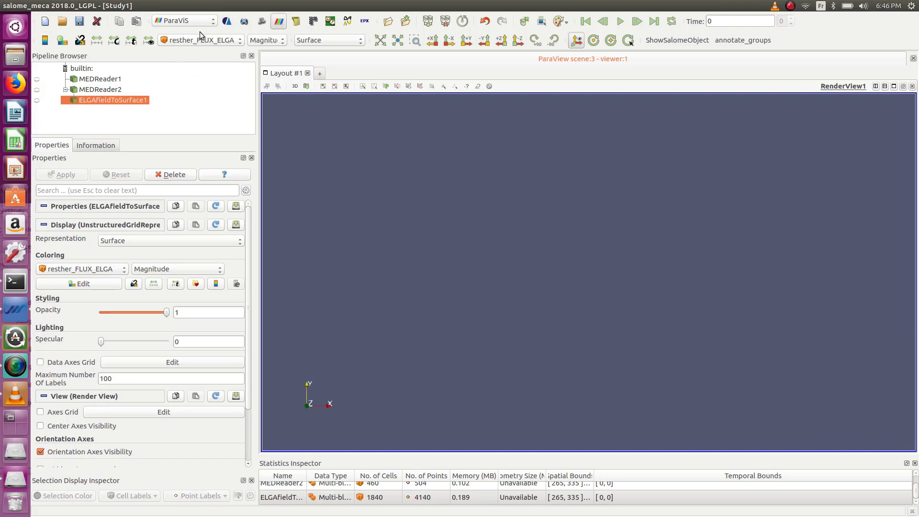
# Return to AsterStudy's Case View and collapse the Output, Post Processing and Analysis categories
pyautogui.click(227, 23)
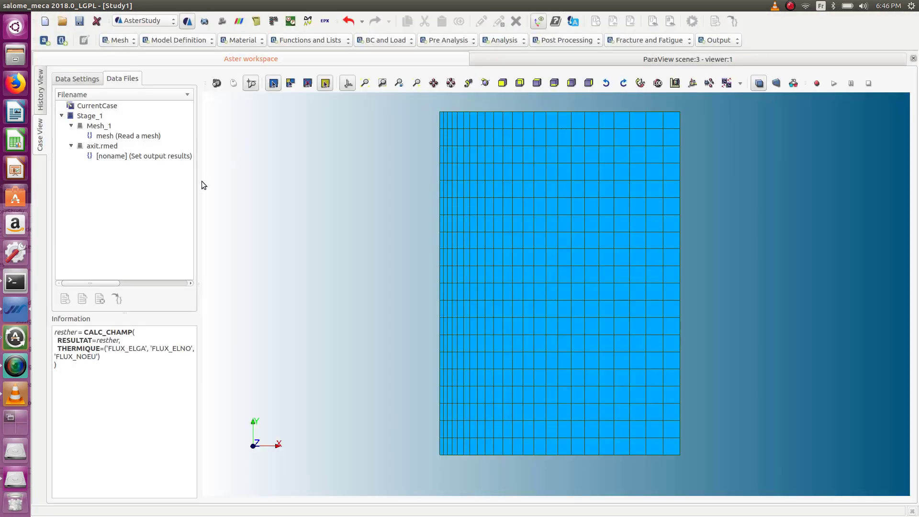
pyautogui.click(45, 98)
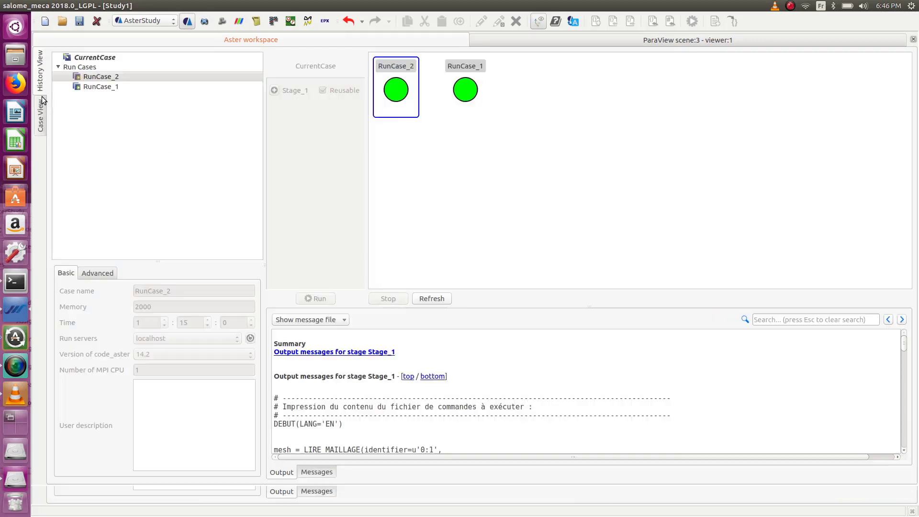
pyautogui.click(42, 115)
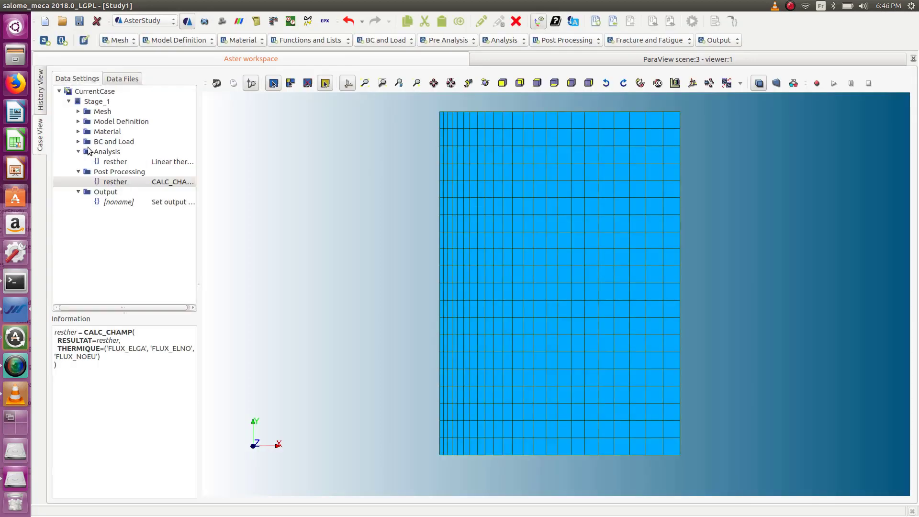
pyautogui.click(78, 191)
pyautogui.click(78, 172)
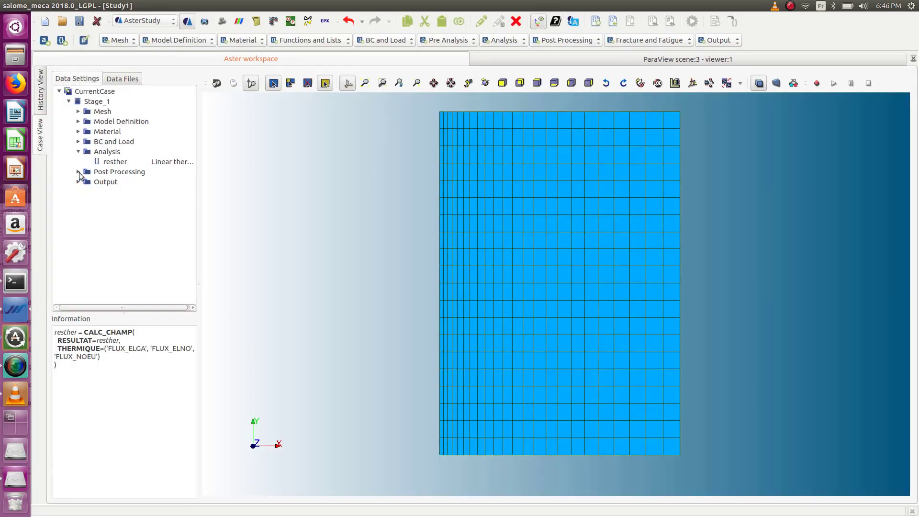
pyautogui.click(78, 152)
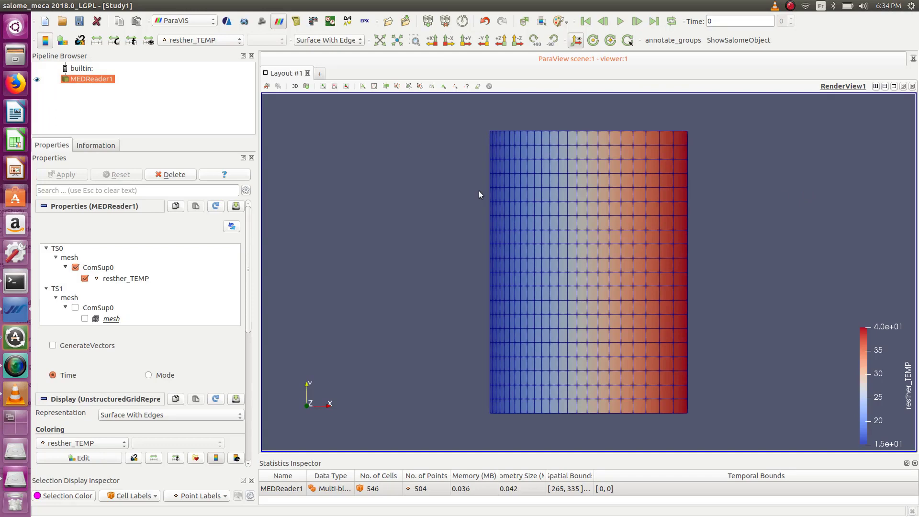
# In the Mesh module, display Mesh_1 in a widened viewer, seen face-on in the XY plane
pyautogui.click(261, 21)
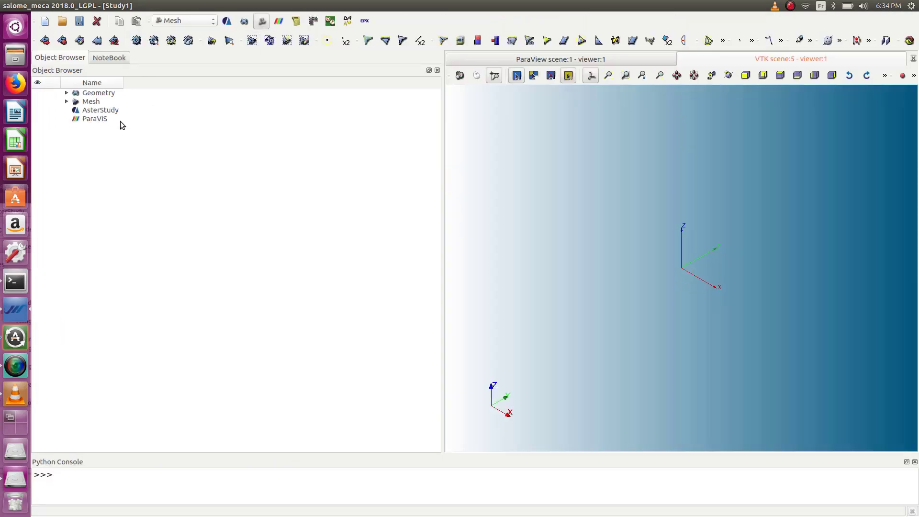
pyautogui.click(66, 102)
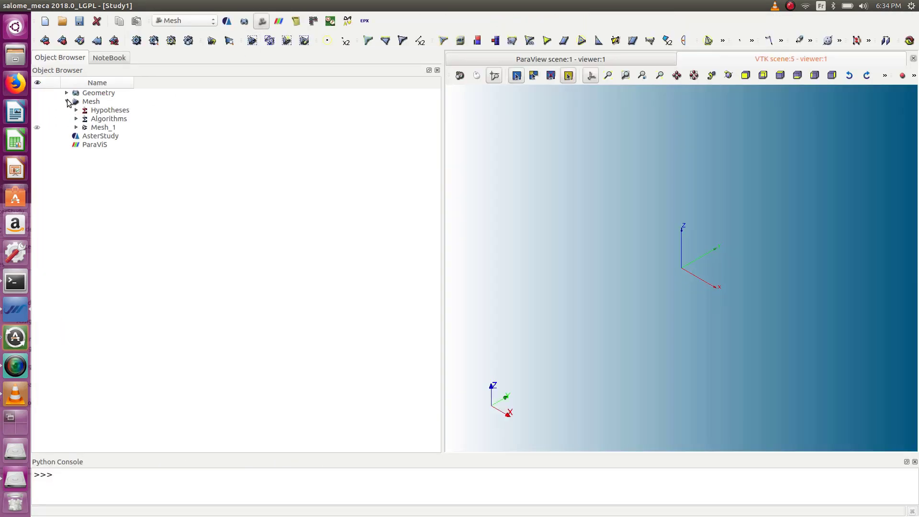
pyautogui.click(37, 128)
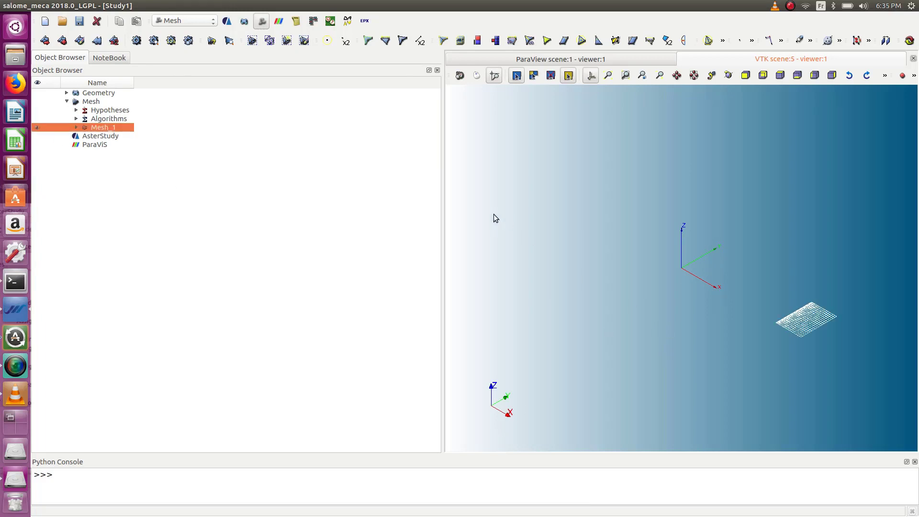
pyautogui.moveTo(442, 222); pyautogui.dragTo(197, 242)
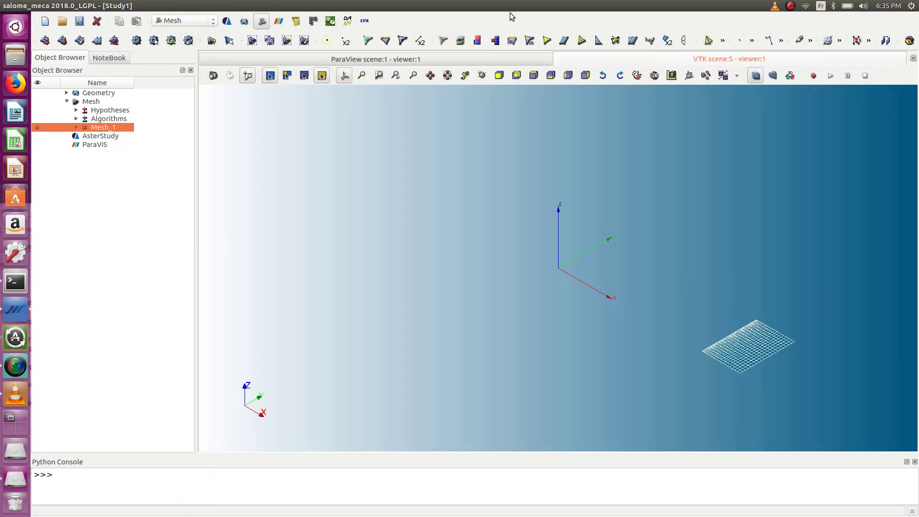
pyautogui.click(534, 75)
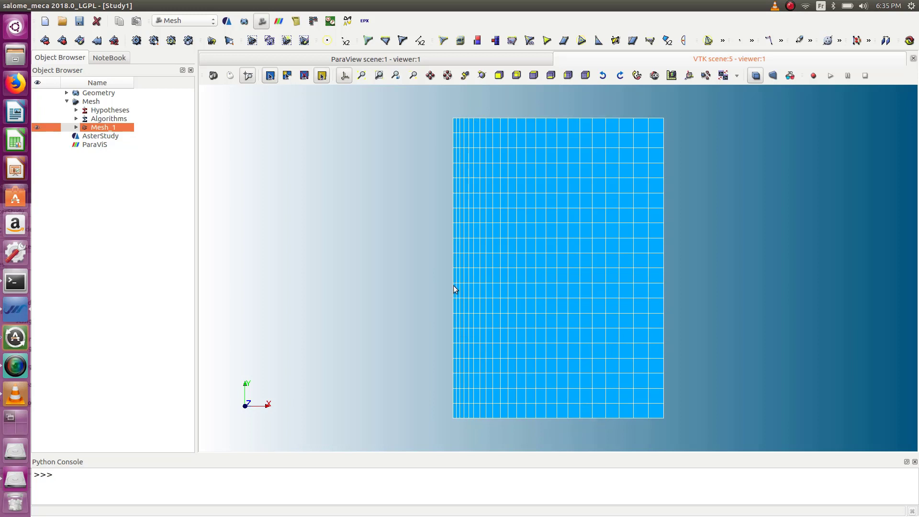
# Expand Mesh_1 and Geometry in the Object Browser, then select Face_1 and Mesh_1
pyautogui.click(77, 128)
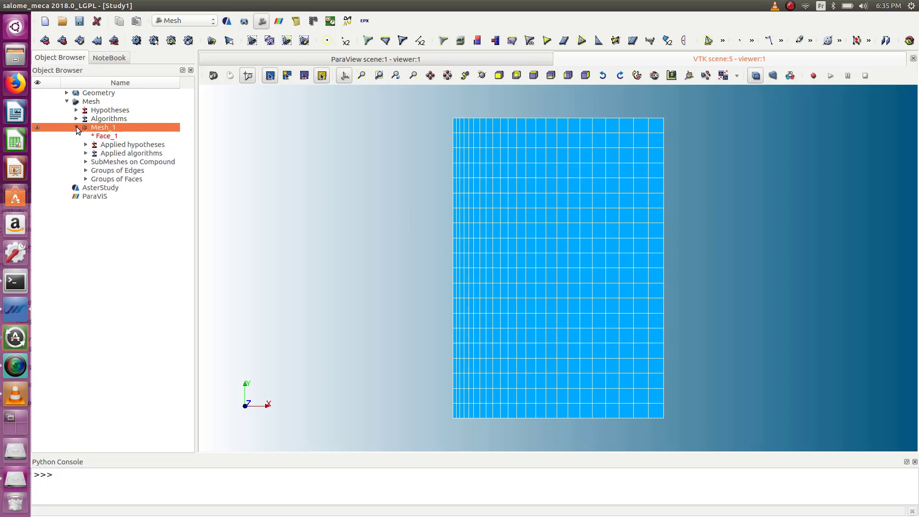
pyautogui.click(67, 93)
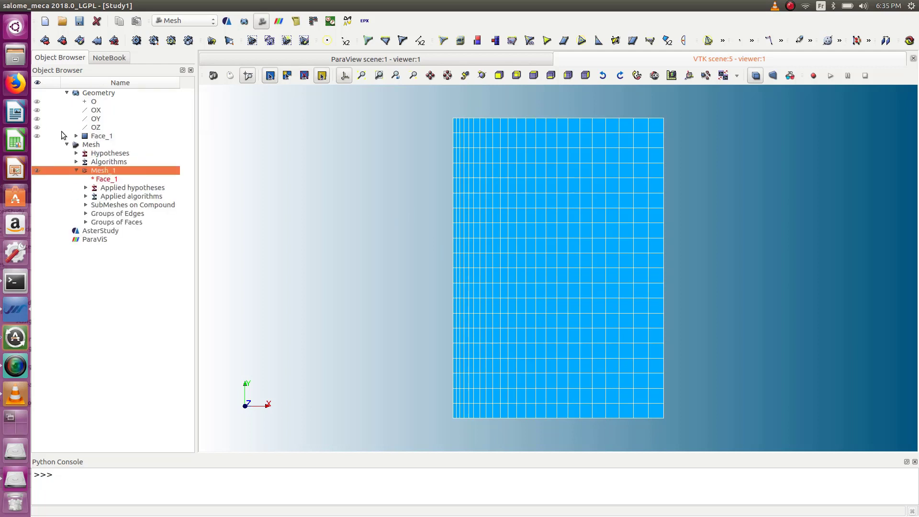
pyautogui.click(39, 137)
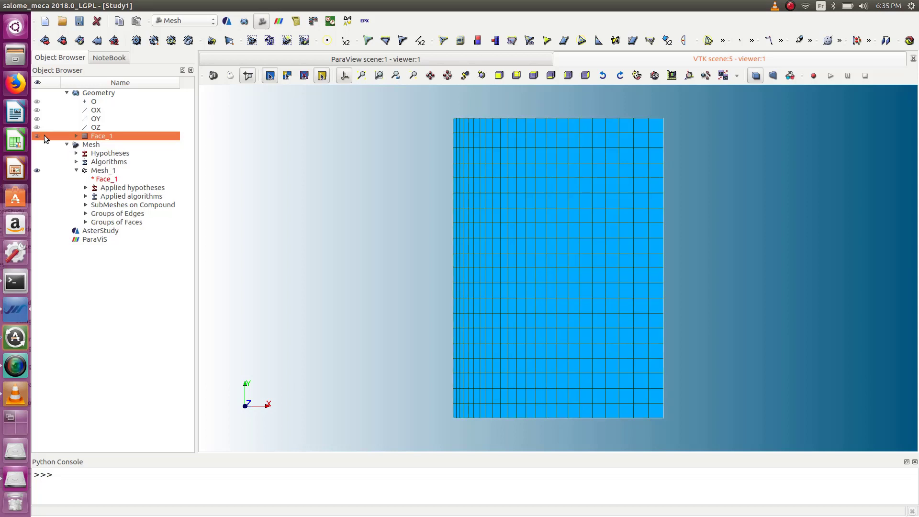
pyautogui.click(39, 174)
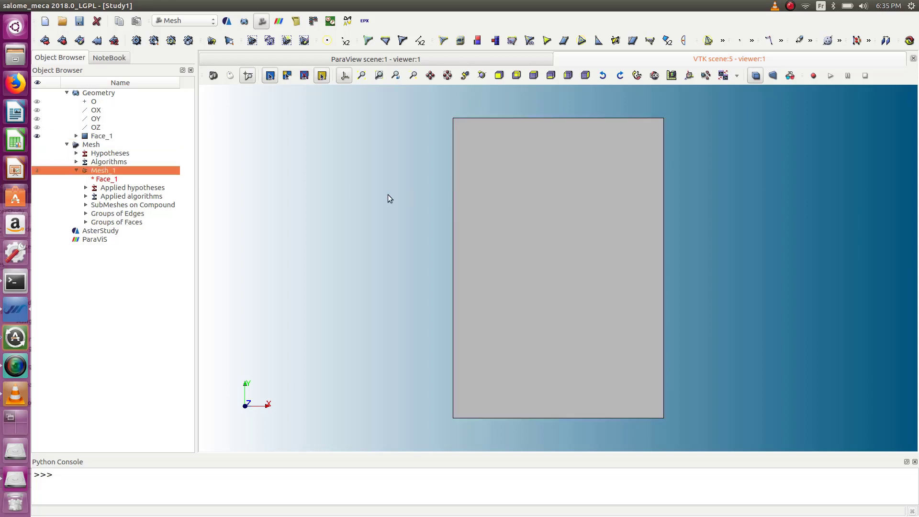
# Start a new mesh on Face_1 using the Quadrangle: Mapping 2D algorithm
pyautogui.click(51, 41)
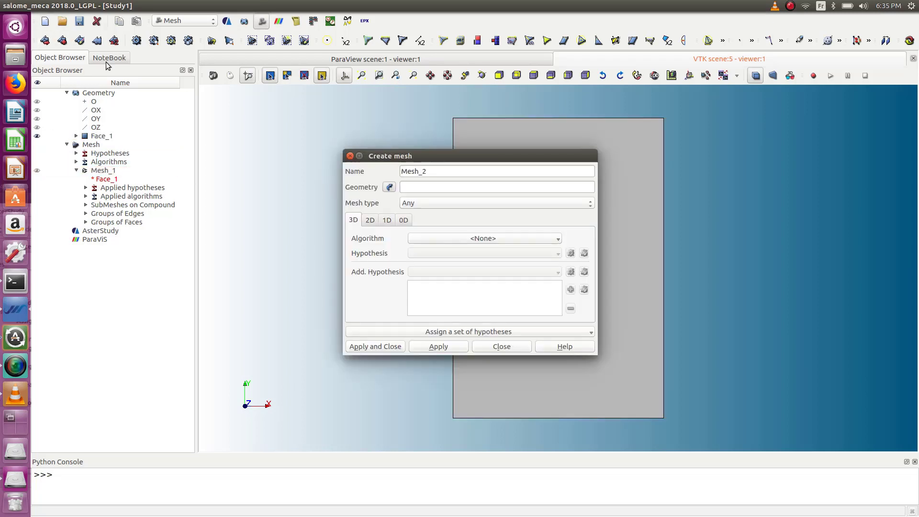
pyautogui.moveTo(473, 155)
pyautogui.mouseDown()
pyautogui.moveTo(318, 131)
pyautogui.moveTo(301, 138)
pyautogui.mouseUp()
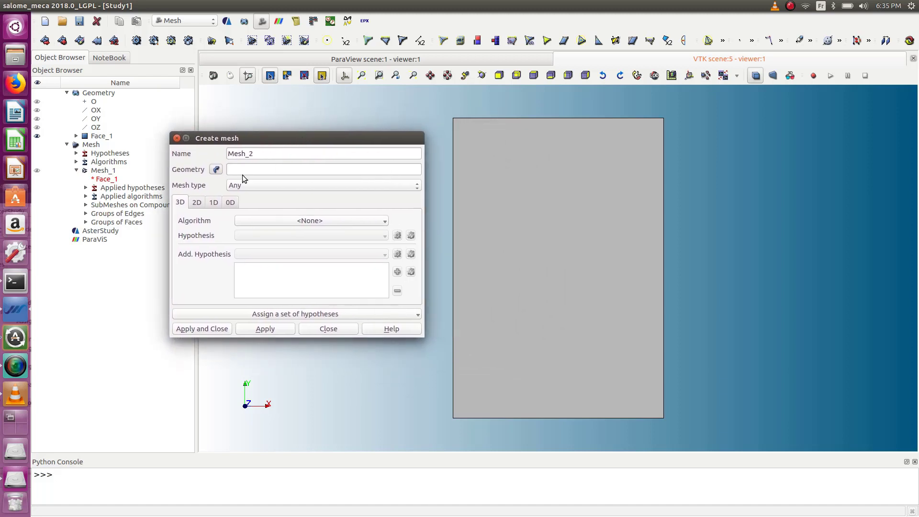
pyautogui.click(591, 199)
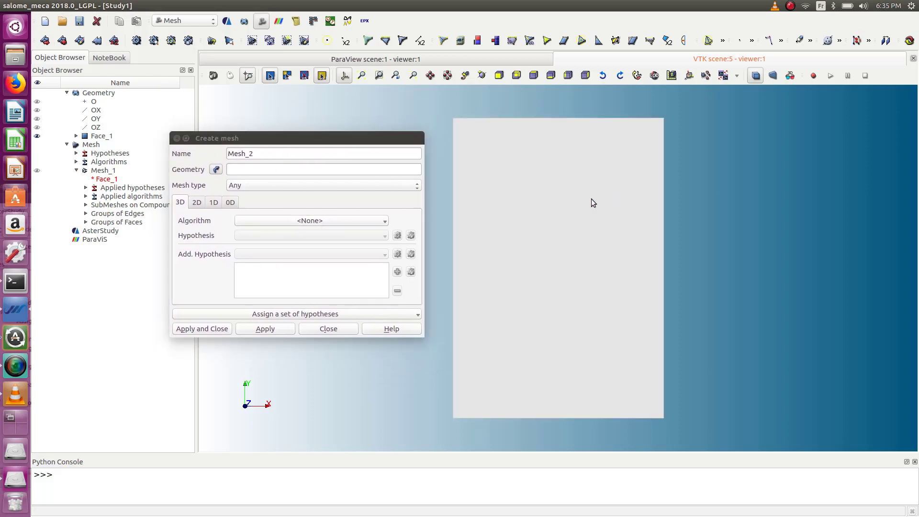
pyautogui.click(527, 250)
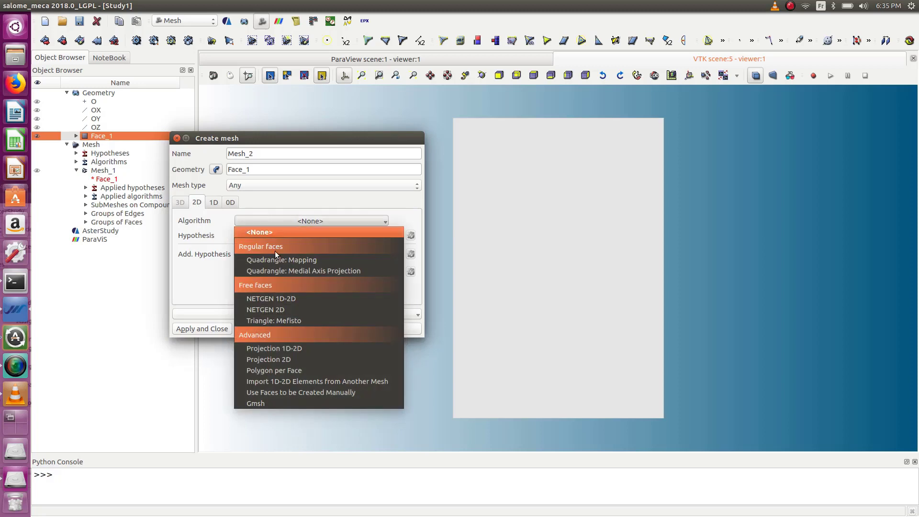
pyautogui.click(277, 260)
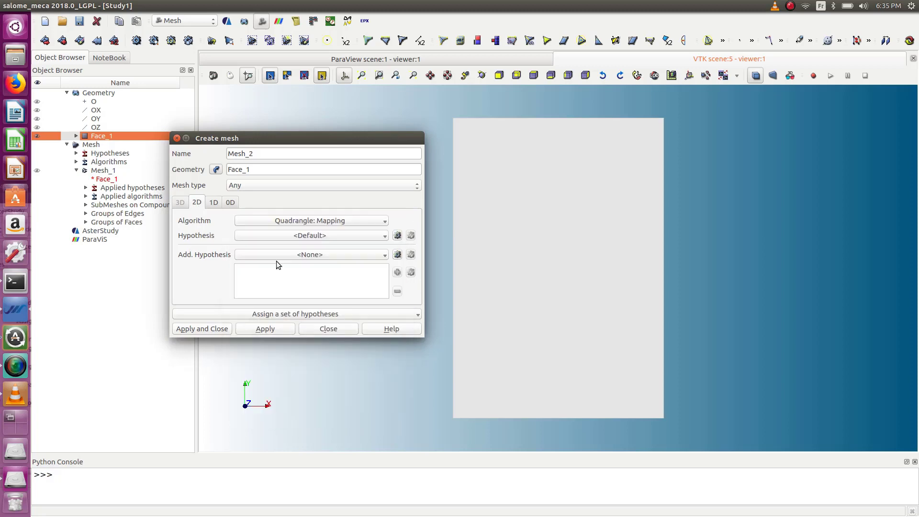
# Use Wire Discretisation as the 1D algorithm with a Local Length of 5, creating Mesh_2
pyautogui.click(214, 202)
pyautogui.click(298, 221)
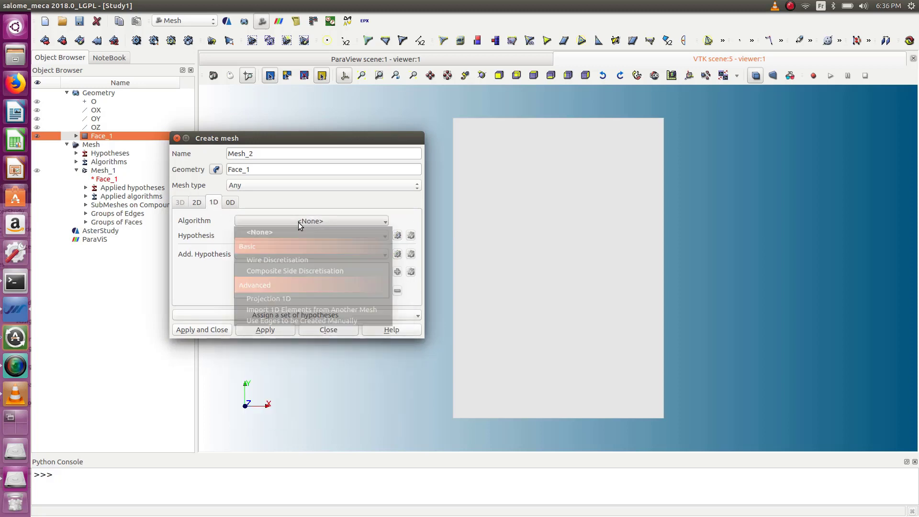
pyautogui.click(299, 260)
pyautogui.click(397, 235)
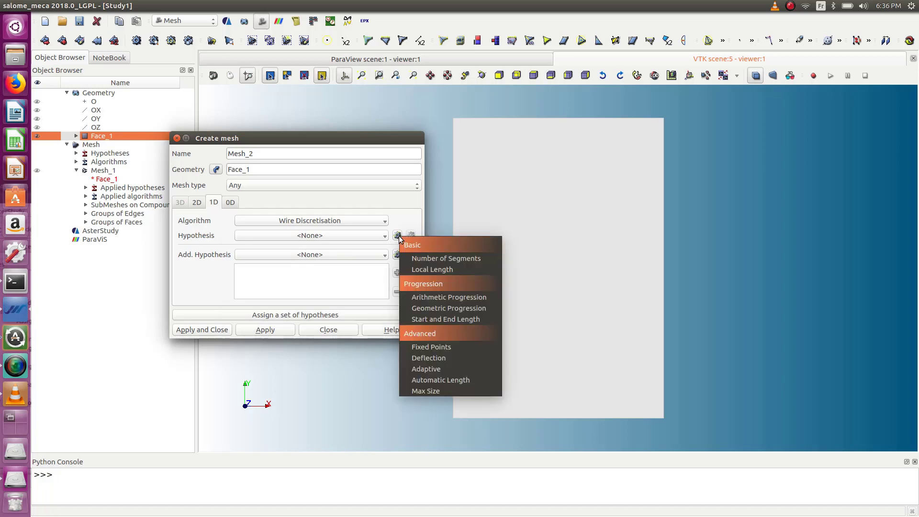
pyautogui.click(425, 269)
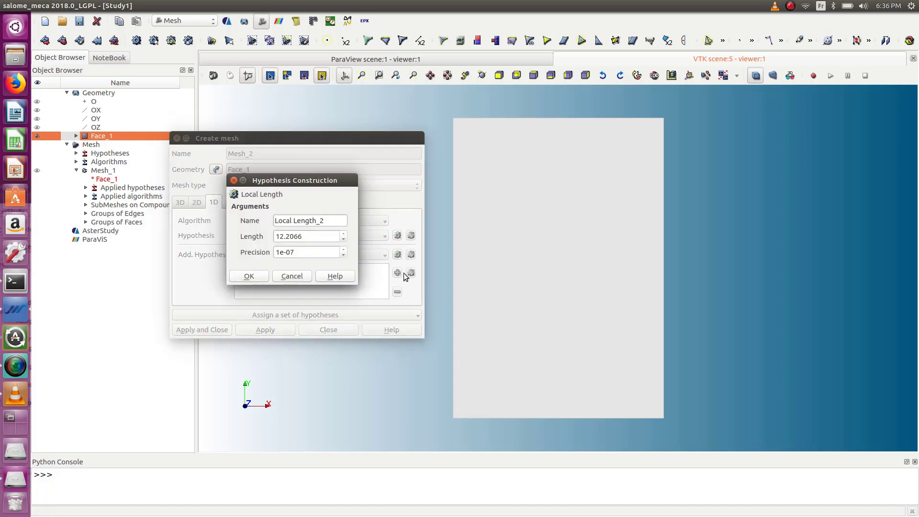
pyautogui.moveTo(312, 238); pyautogui.dragTo(253, 240)
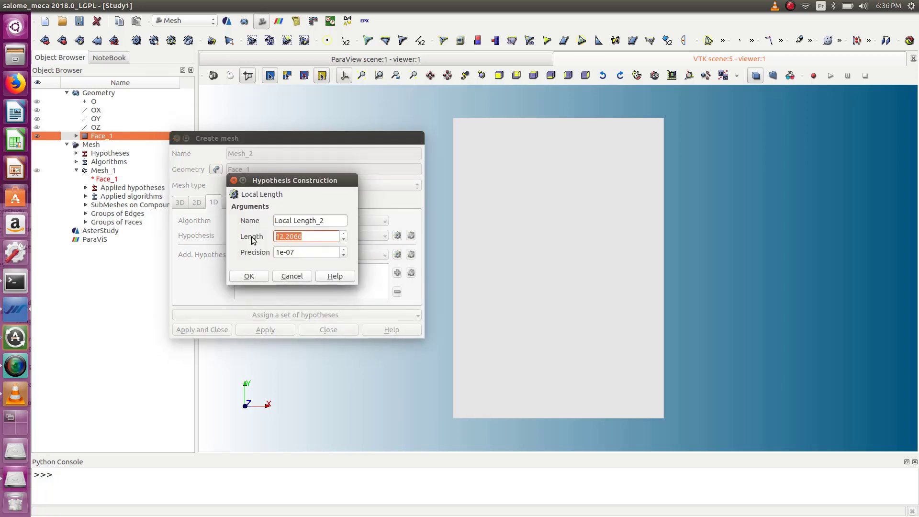
pyautogui.write('5')
pyautogui.click(248, 274)
pyautogui.click(211, 328)
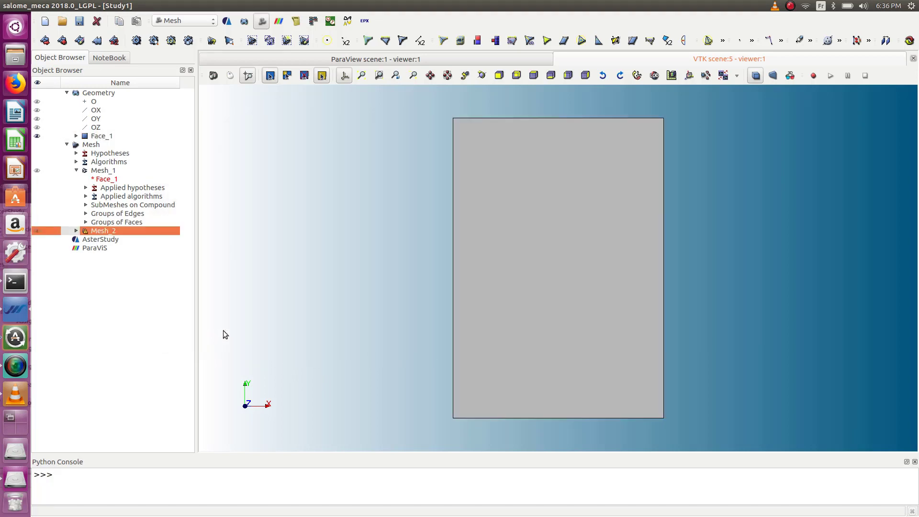
# Compute Mesh_2 into 315 nodes and 280 quadrangles, then open the Modification menu
pyautogui.rightClick(94, 231)
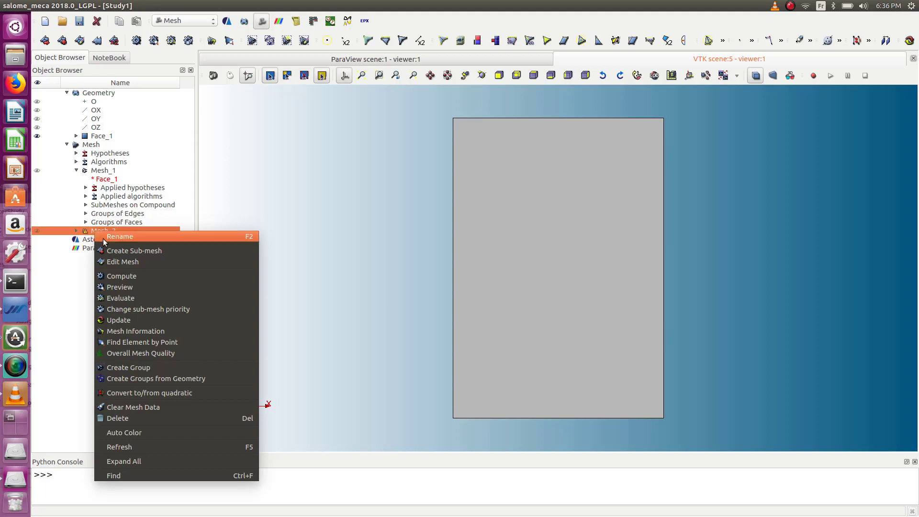
pyautogui.click(133, 277)
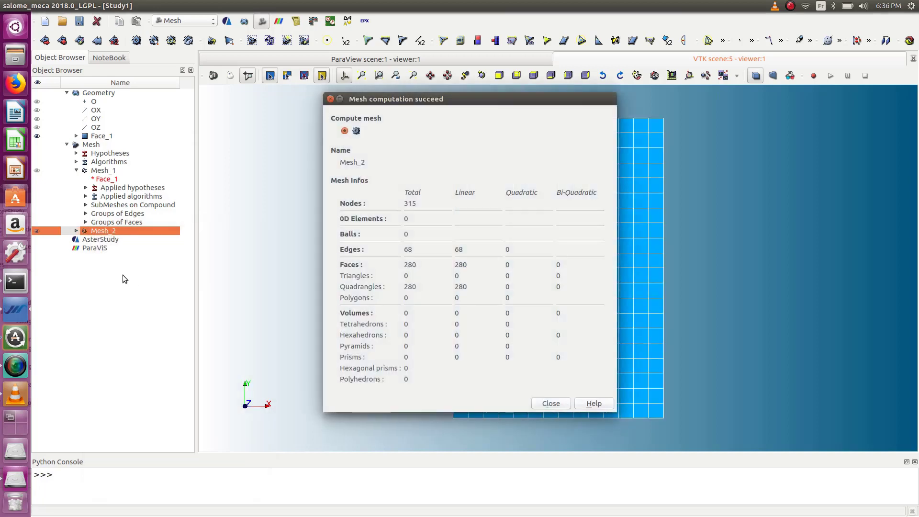
pyautogui.click(560, 403)
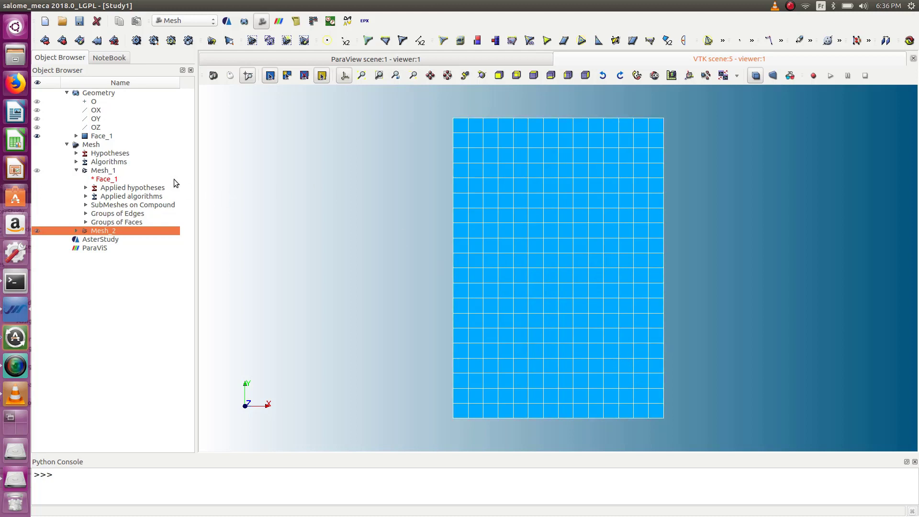
pyautogui.click(206, 6)
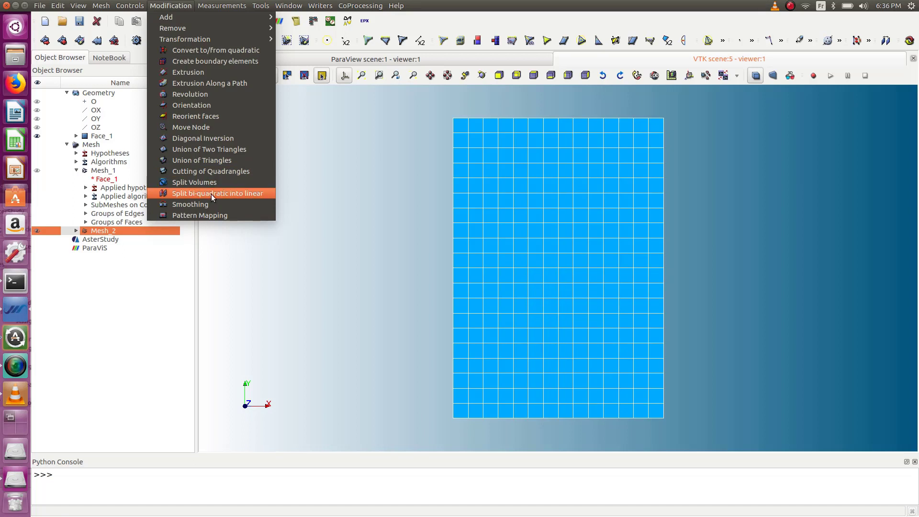
# Open the Convert to/from quadratic dialog for Mesh_2 and close it unchanged
pyautogui.click(208, 50)
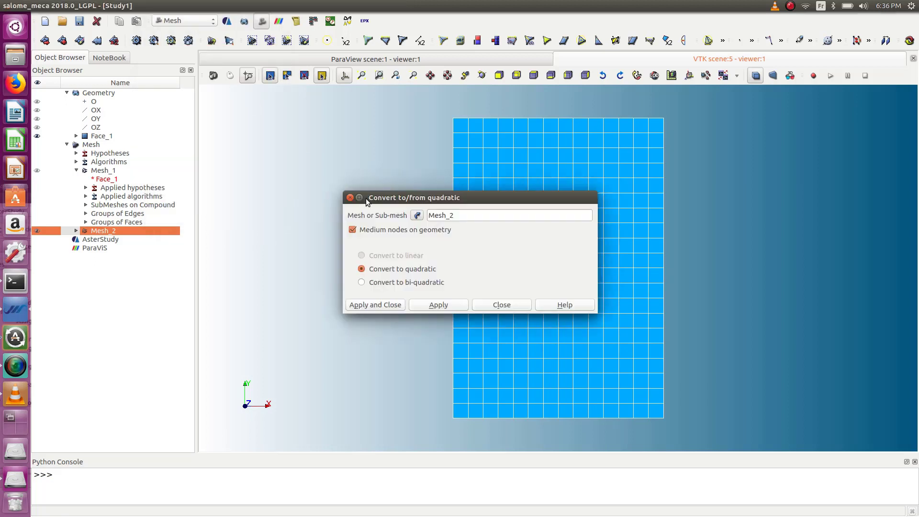
pyautogui.moveTo(442, 197); pyautogui.dragTo(254, 149)
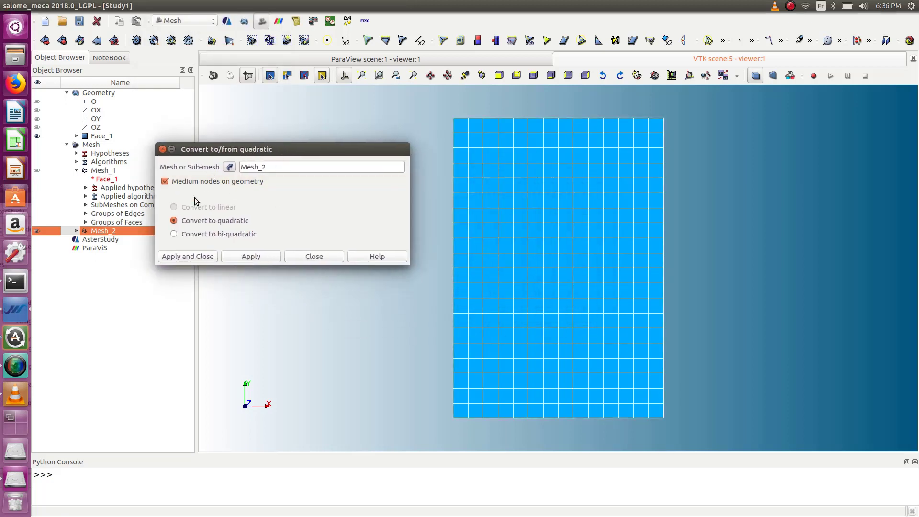
pyautogui.click(192, 257)
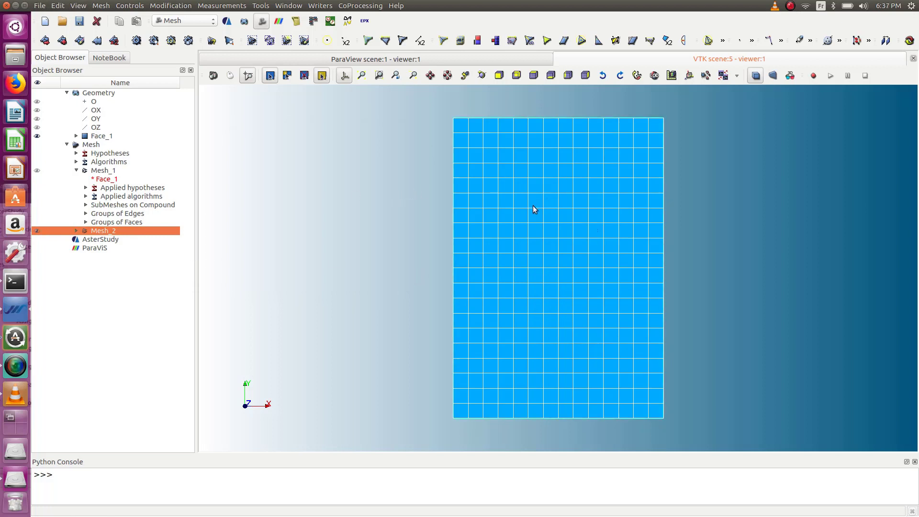
# Set Mesh_2's display mode to Shading, then hide it from the viewer
pyautogui.scroll(8, 533, 209)
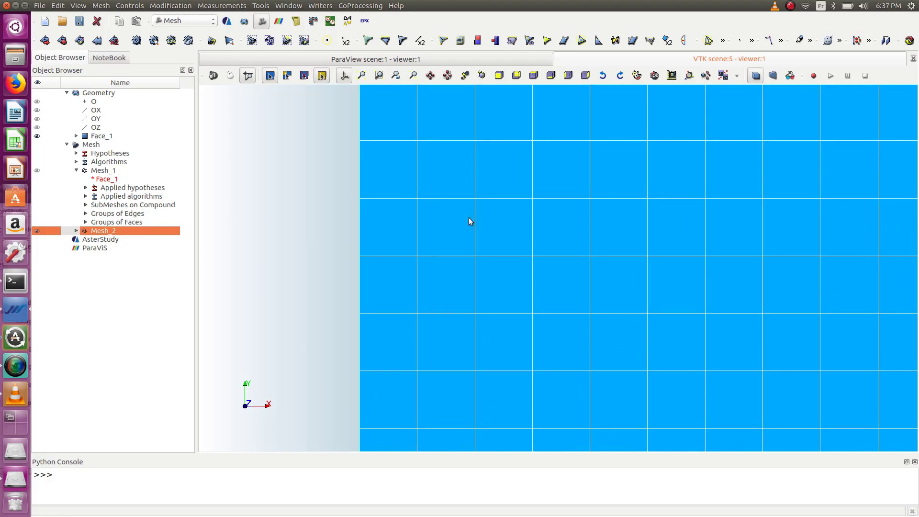
pyautogui.rightClick(454, 227)
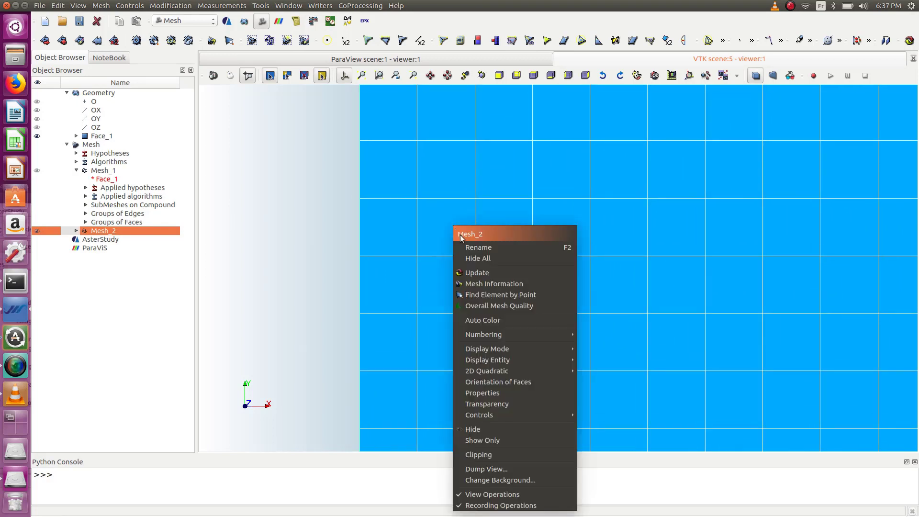
pyautogui.moveTo(510, 350)
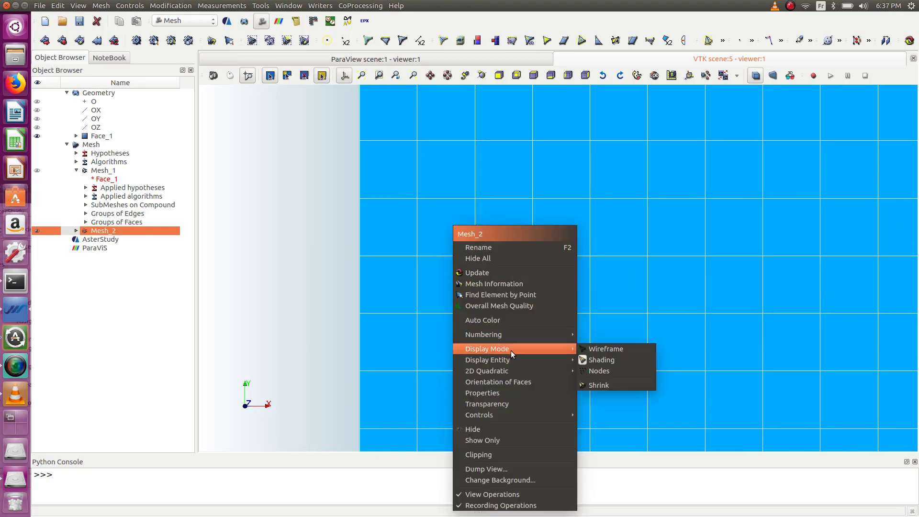
pyautogui.click(602, 360)
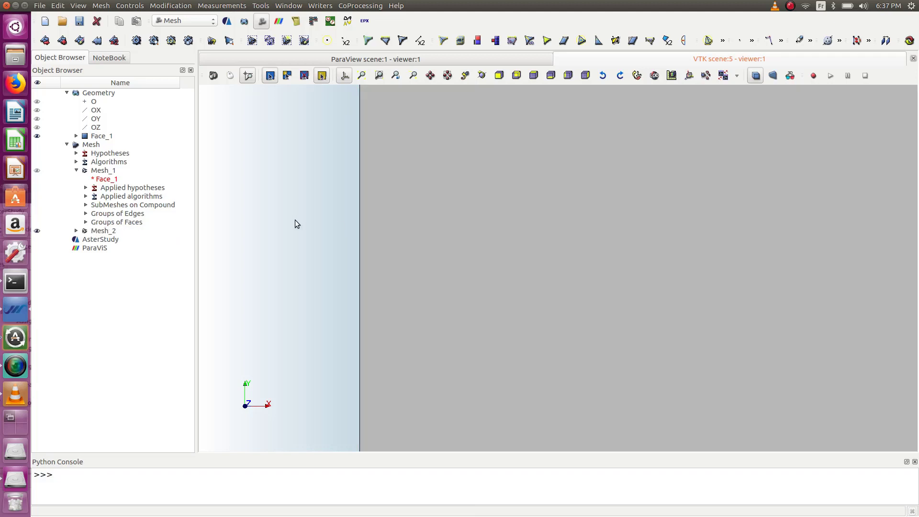
pyautogui.click(38, 234)
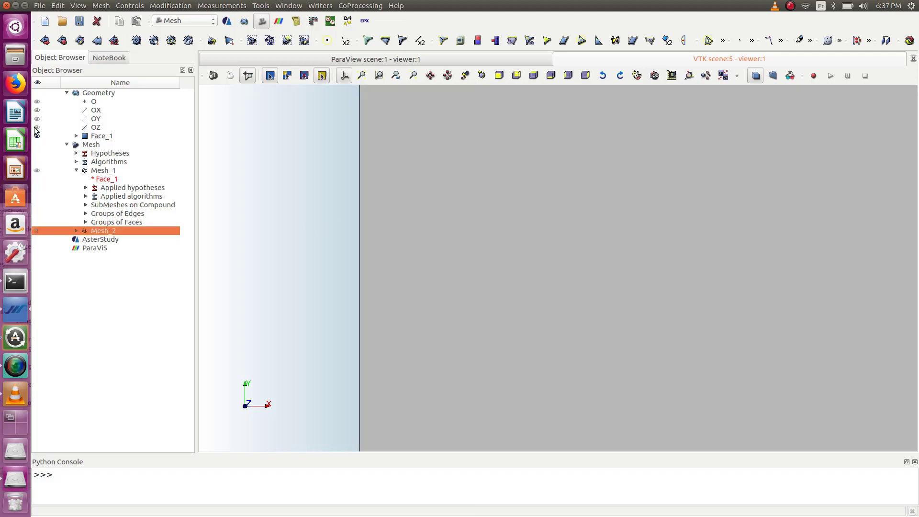
pyautogui.click(37, 137)
pyautogui.click(38, 232)
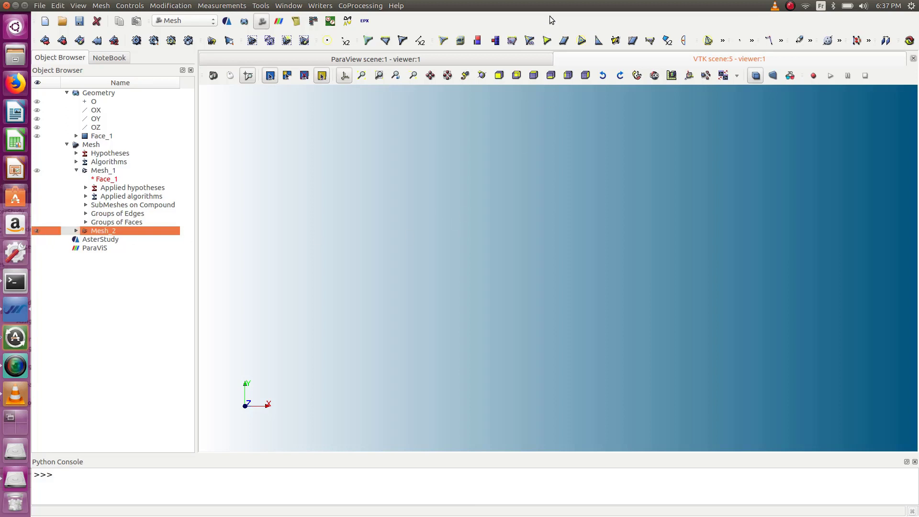
# Reorient the view along the X axis, pan the scene, and expand Mesh_2 in the tree
pyautogui.click(497, 75)
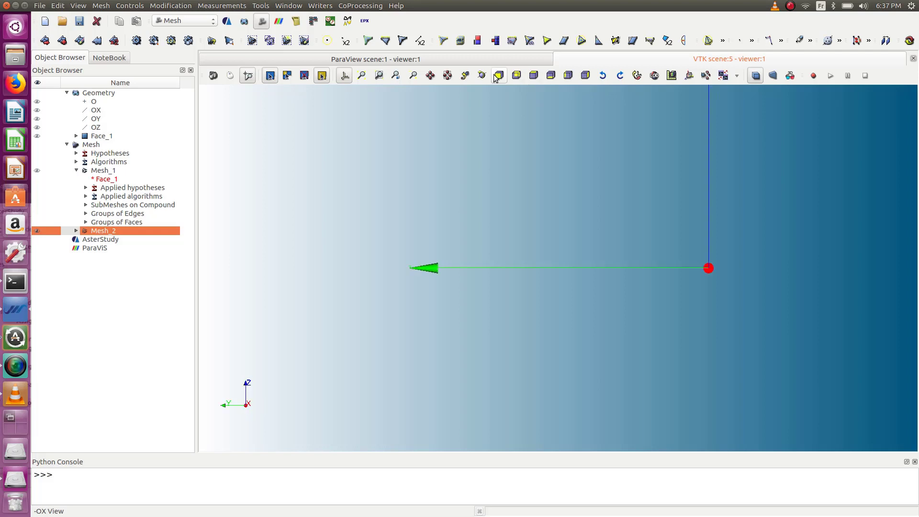
pyautogui.click(496, 77)
pyautogui.scroll(-8, 532, 253)
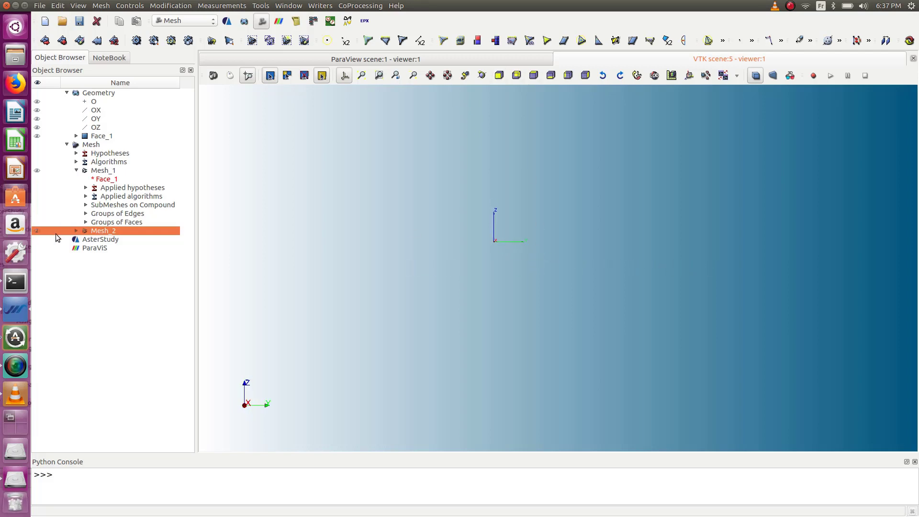
pyautogui.click(77, 231)
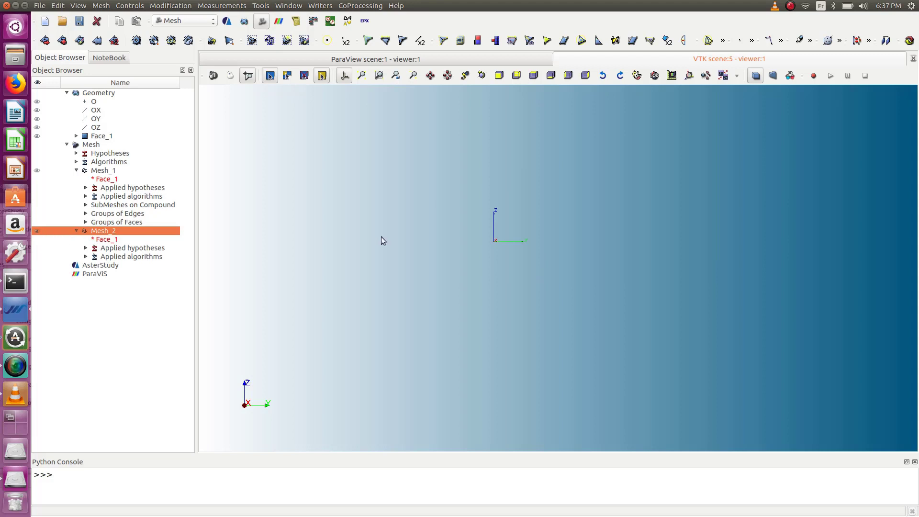
pyautogui.keyDown('ctrl'); pyautogui.moveTo(578, 245); pyautogui.dragTo(508, 234, button='middle'); pyautogui.keyUp('ctrl')
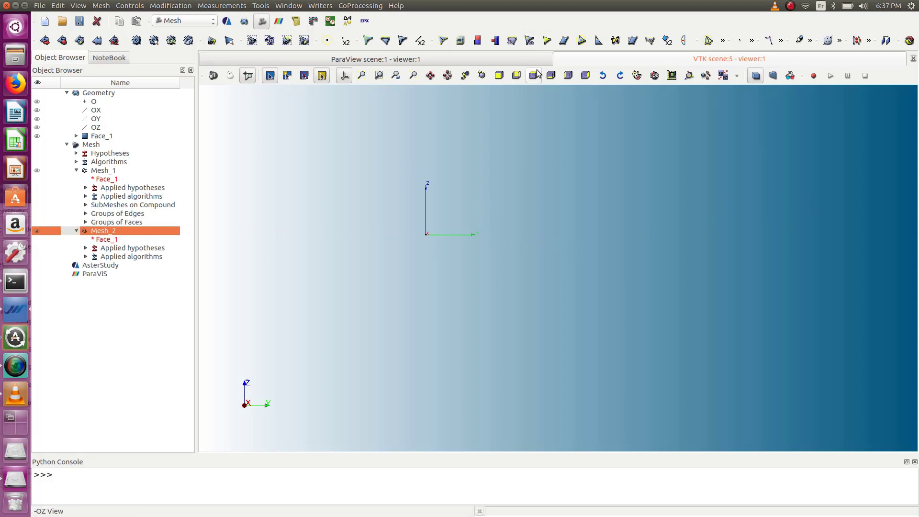
pyautogui.click(550, 76)
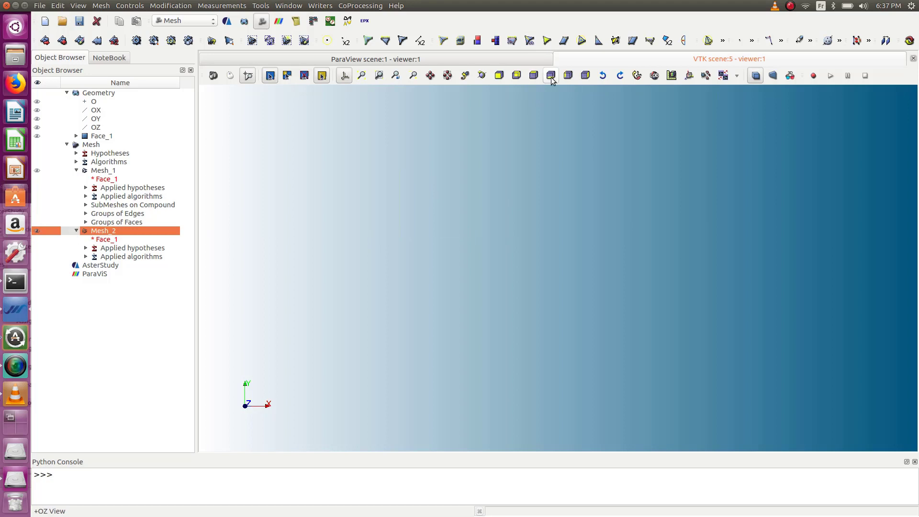
pyautogui.click(499, 76)
pyautogui.scroll(2, 476, 176)
pyautogui.scroll(-3, 475, 177)
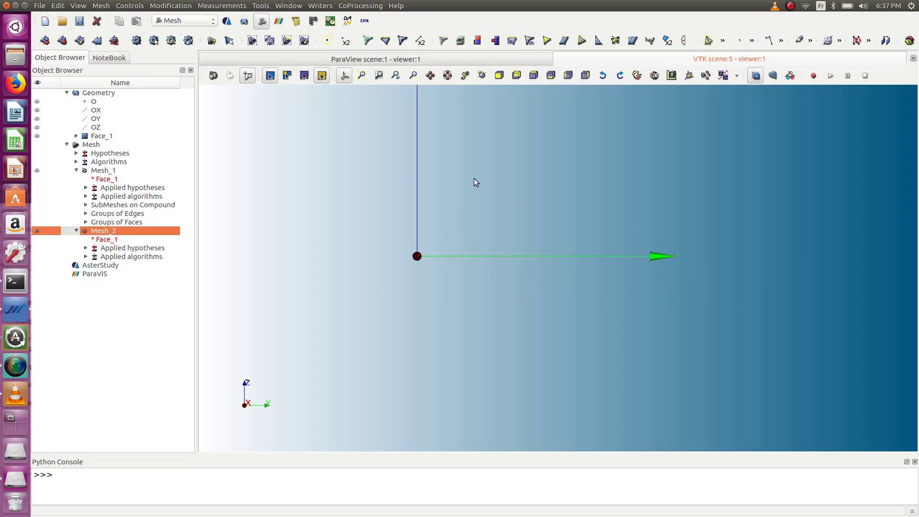
pyautogui.moveTo(467, 168); pyautogui.dragTo(389, 262, button='middle')
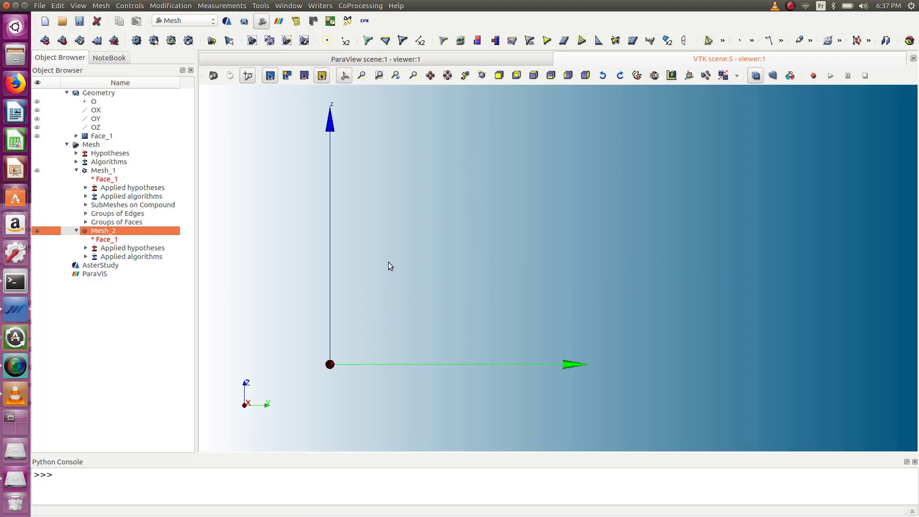
# Show Mesh_2 in Shading mode and view it from above along +OZ
pyautogui.rightClick(508, 145)
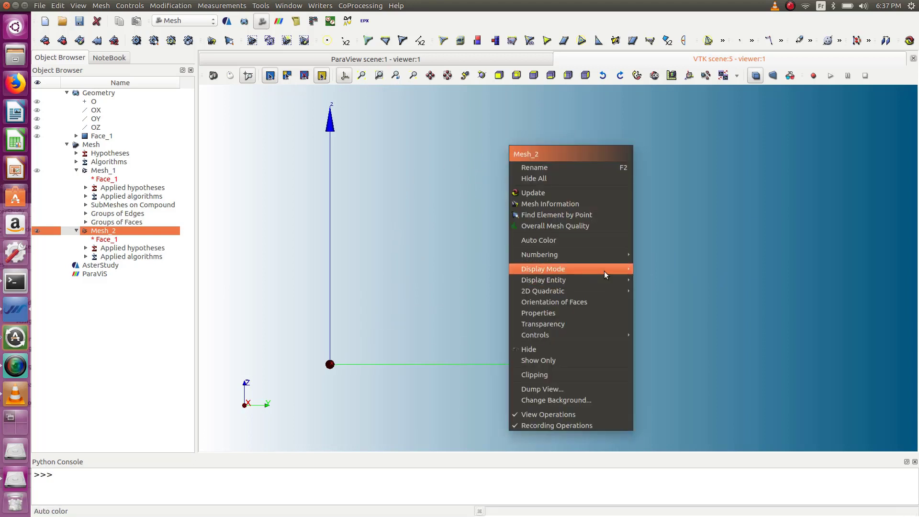
pyautogui.moveTo(605, 271)
pyautogui.click(640, 280)
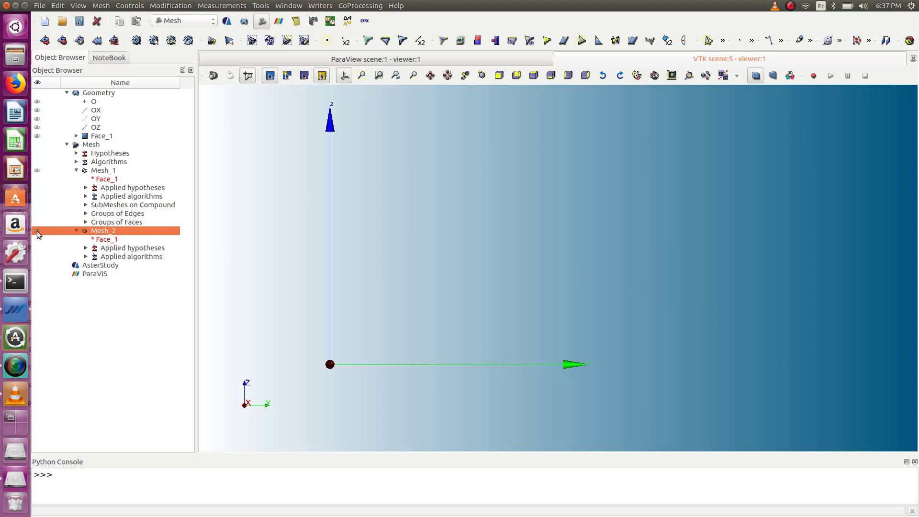
pyautogui.click(534, 76)
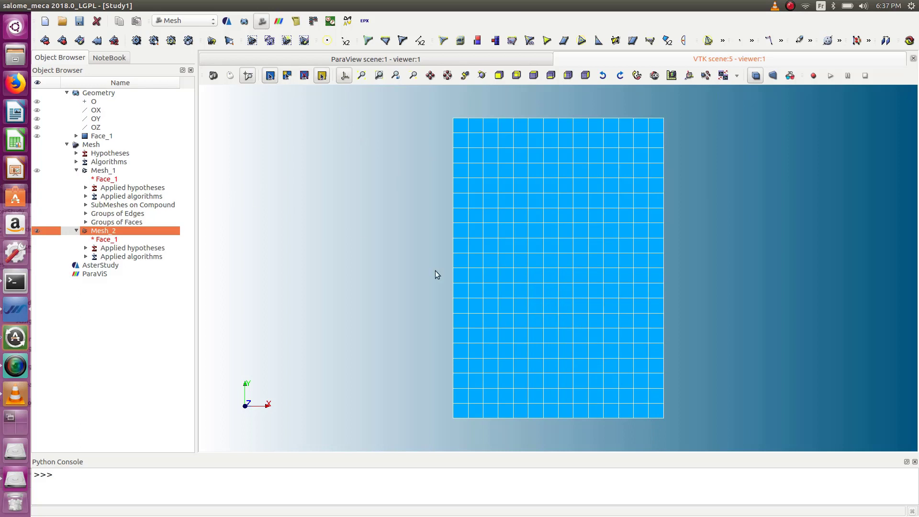
# Zoom around the mesh, then expand Face_1 to reveal xmin, xmax, ymin, ymax and surface
pyautogui.scroll(8, 449, 259)
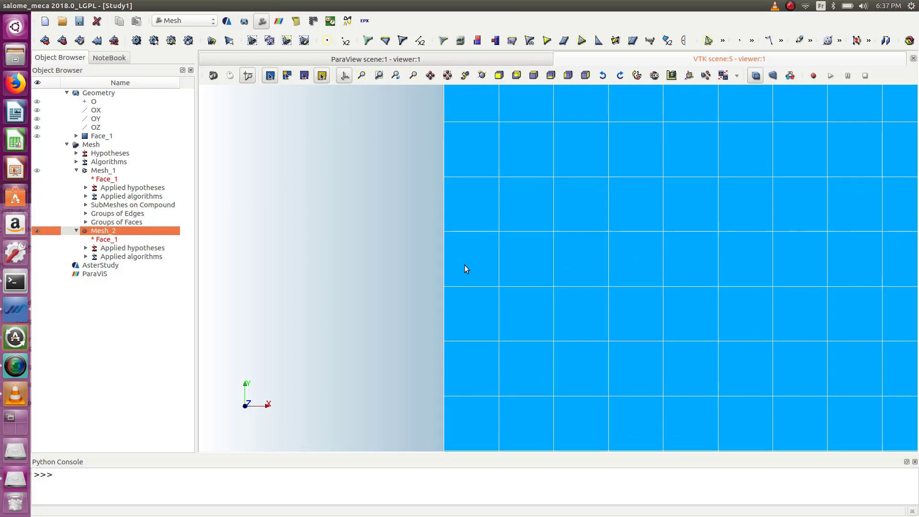
pyautogui.scroll(4, 464, 269)
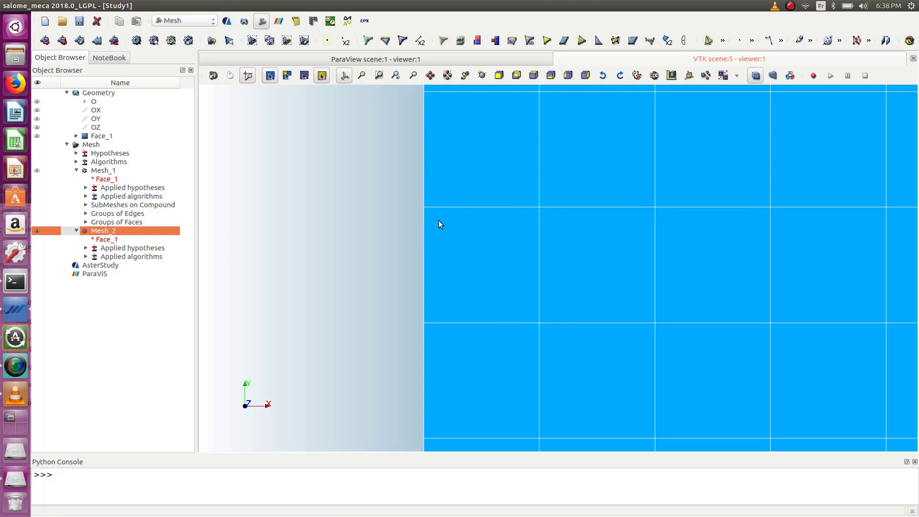
pyautogui.scroll(-5, 435, 258)
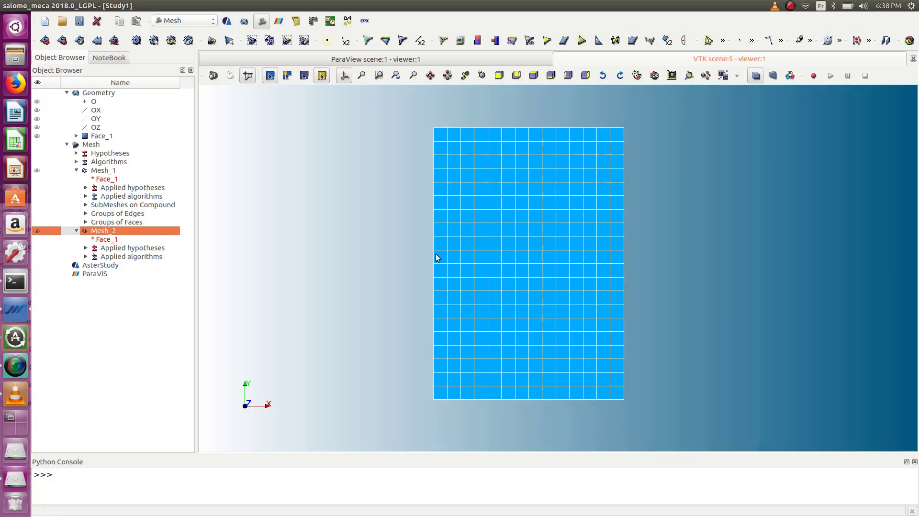
pyautogui.scroll(2, 437, 256)
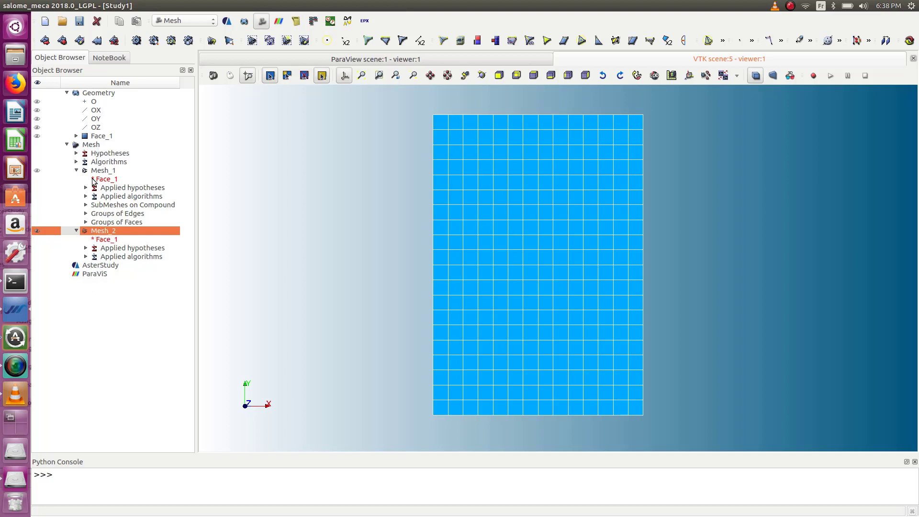
pyautogui.click(76, 136)
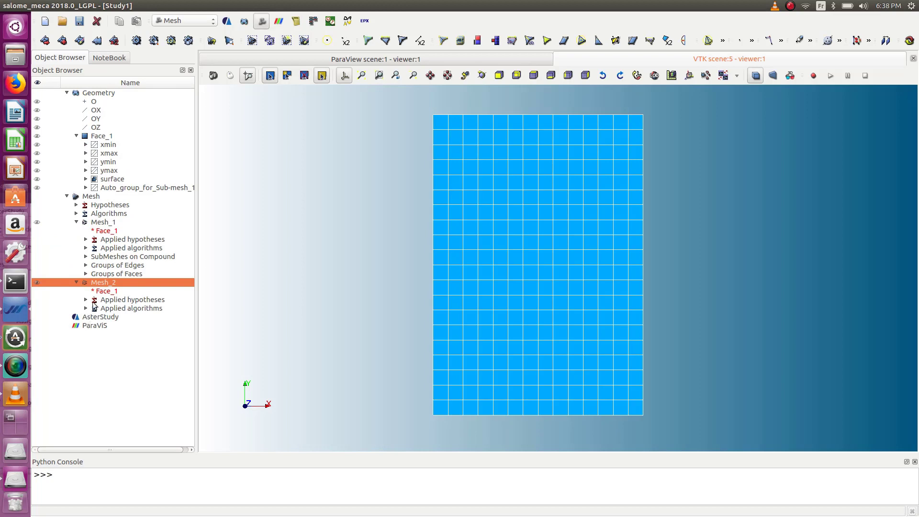
# Create Mesh_2 groups from geometry xmin through surface, save the study, and switch to AsterStudy
pyautogui.click(95, 6)
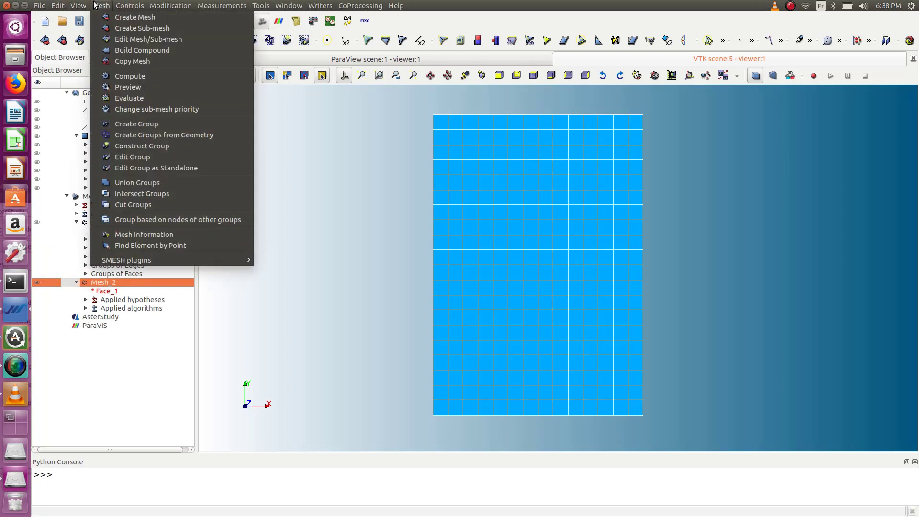
pyautogui.click(135, 135)
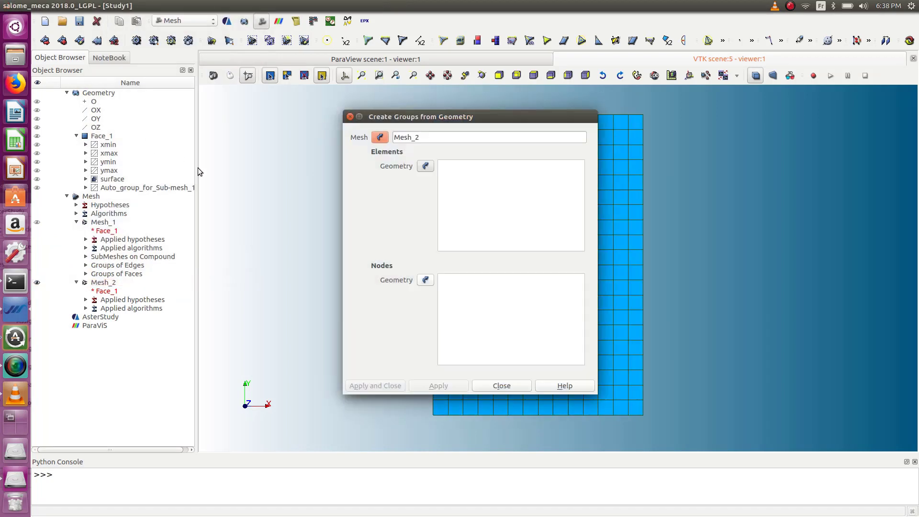
pyautogui.click(103, 146)
pyautogui.keyDown('shift'); pyautogui.click(109, 179); pyautogui.keyUp('shift')
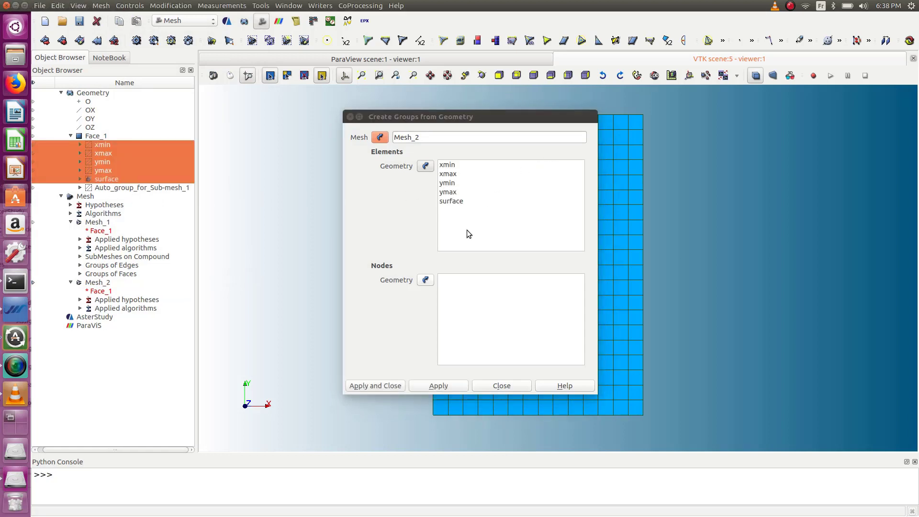
pyautogui.click(397, 386)
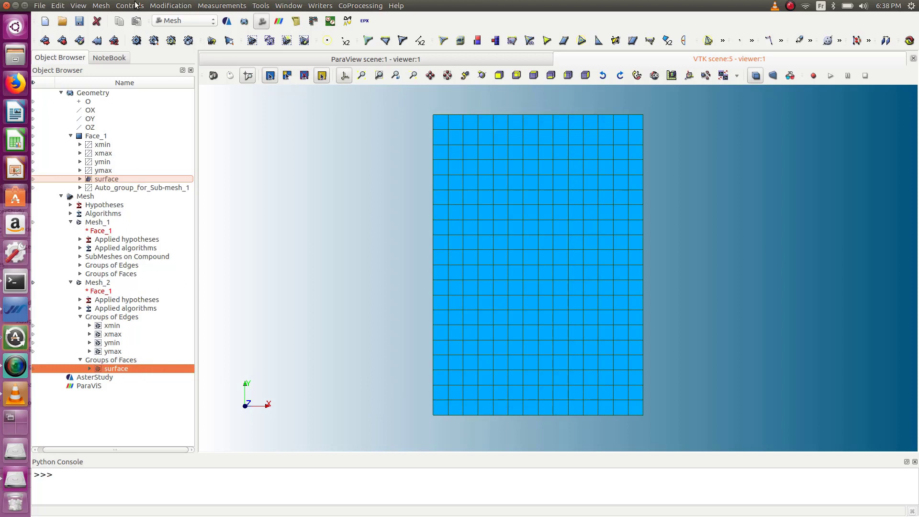
pyautogui.click(79, 21)
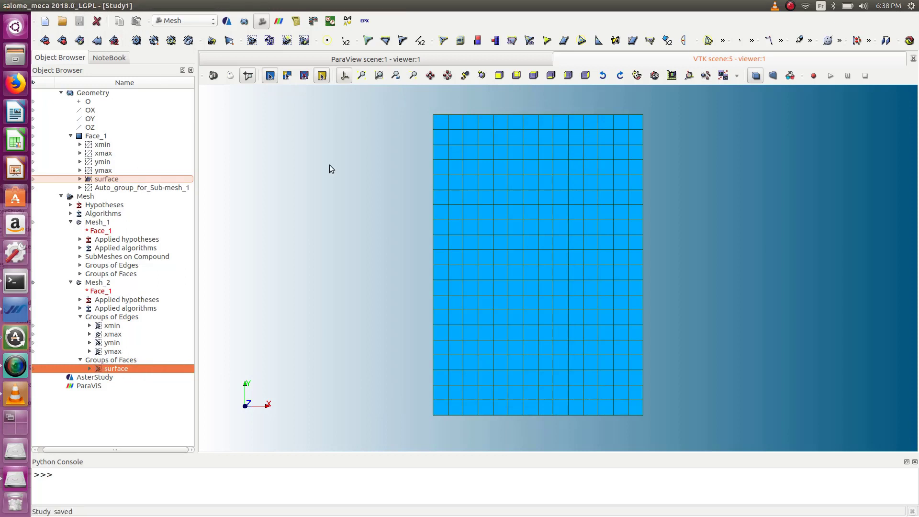
pyautogui.click(227, 22)
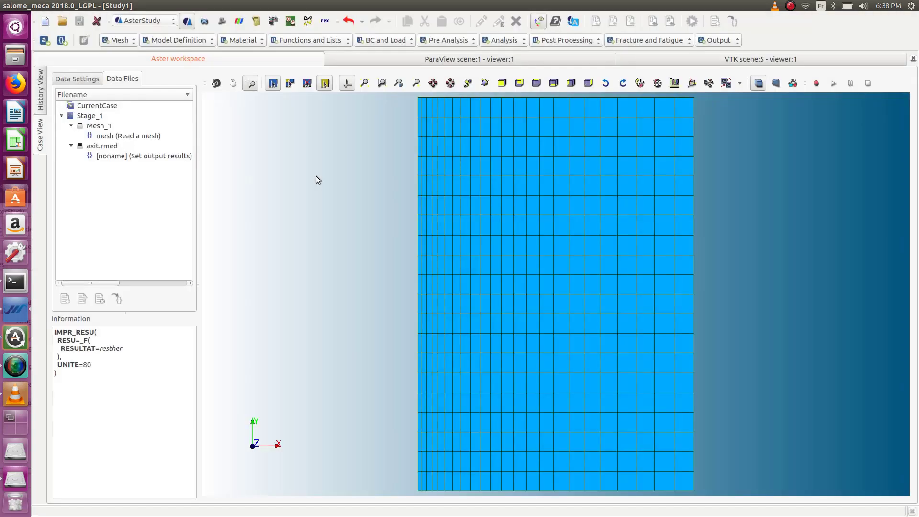
# In Data Settings, add a new Stage_2 to CurrentCase after Stage_1
pyautogui.click(71, 79)
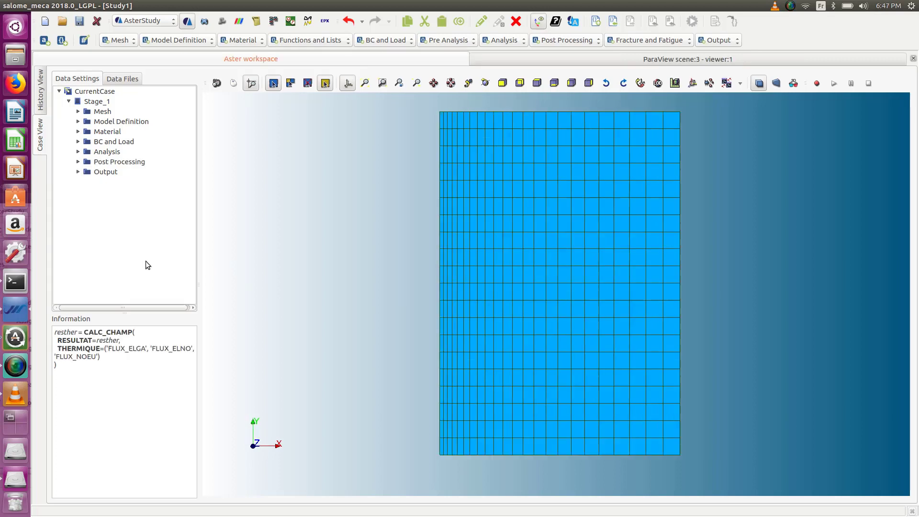
pyautogui.rightClick(102, 94)
pyautogui.press('Escape')
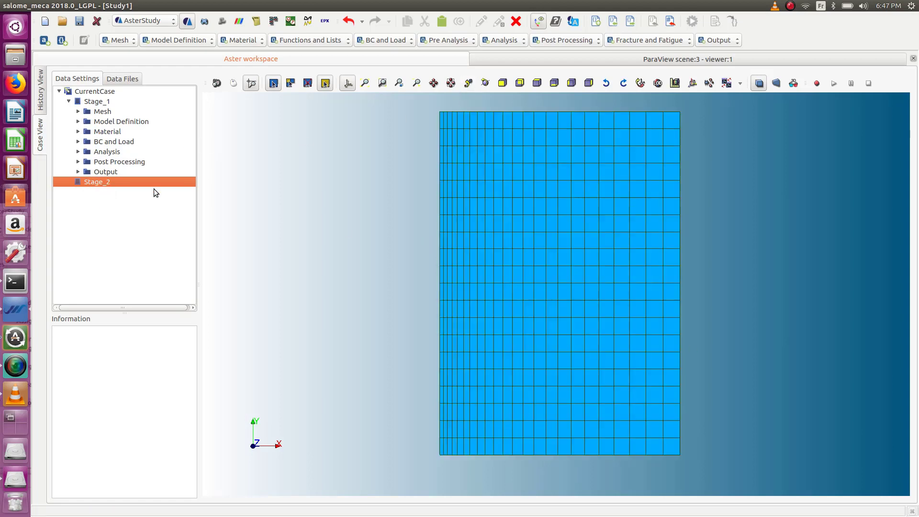
# Add a Read a mesh command in Stage_2 that reads Mesh_2, named mecamesh
pyautogui.click(134, 43)
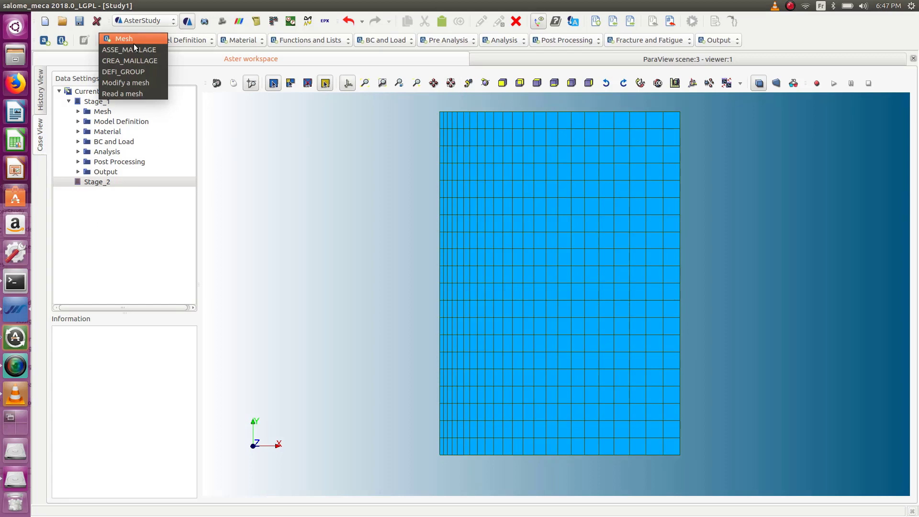
pyautogui.click(136, 85)
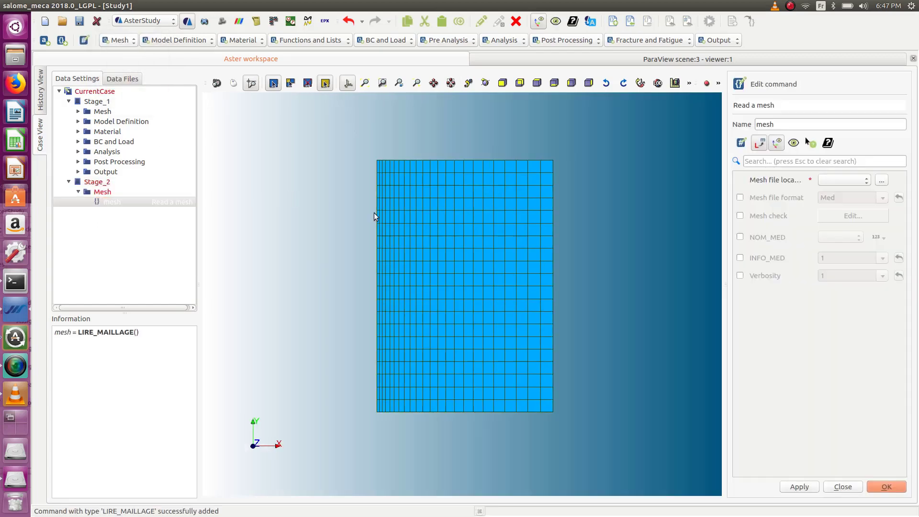
pyautogui.click(859, 179)
pyautogui.click(855, 192)
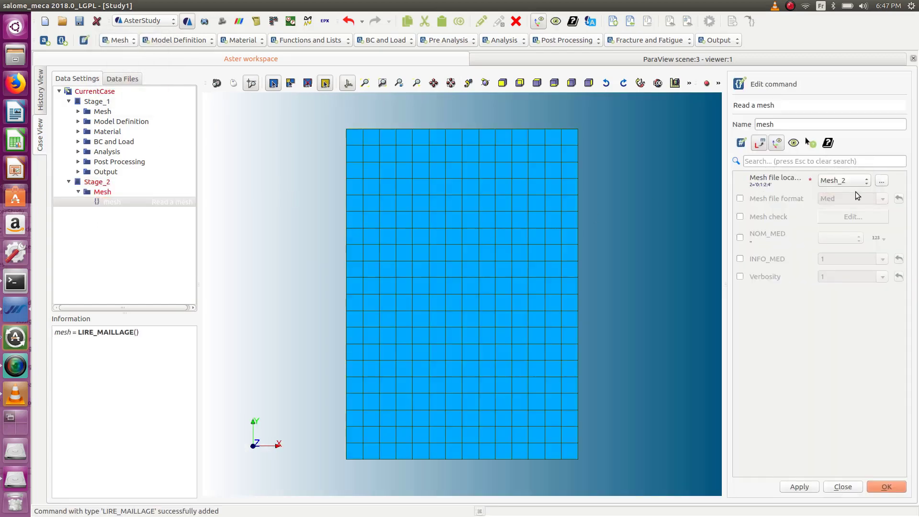
pyautogui.click(764, 124)
pyautogui.write('meca')
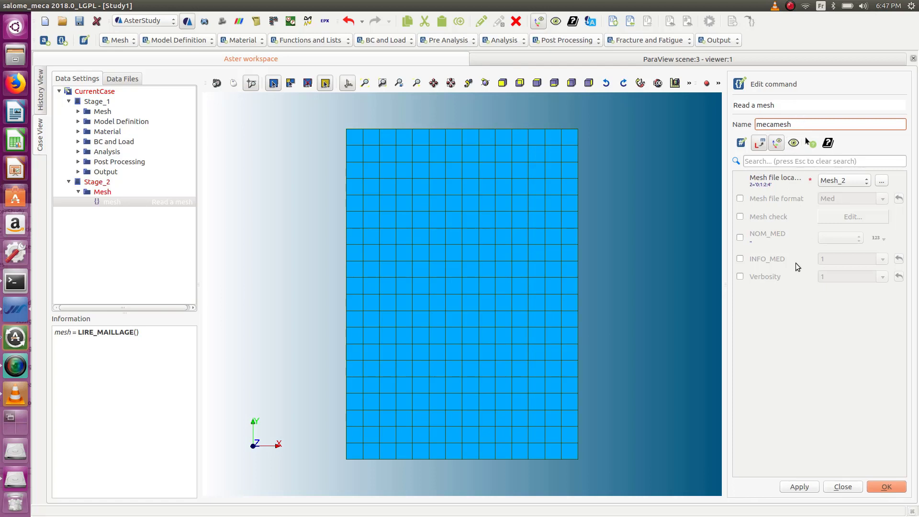
pyautogui.click(894, 493)
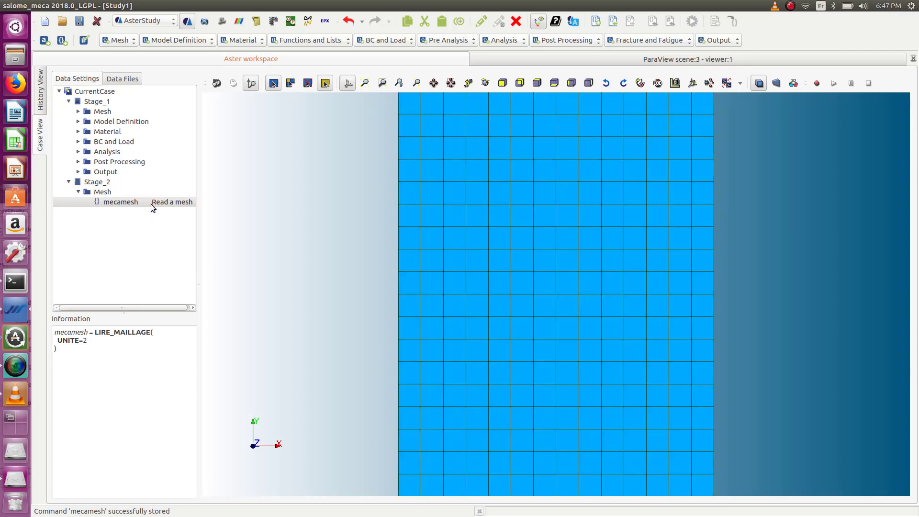
pyautogui.click(165, 43)
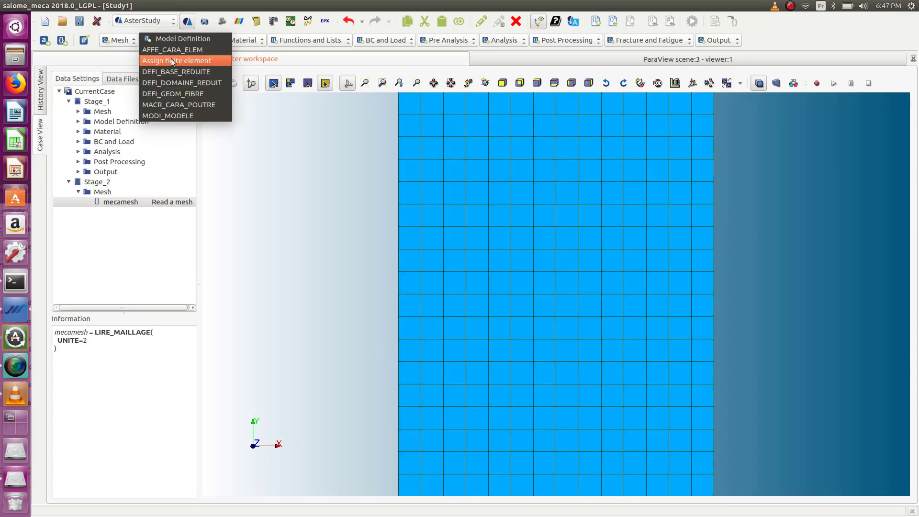
# Add an AFFE_MODELE model command on mecamesh with one finite element assignment
pyautogui.click(171, 58)
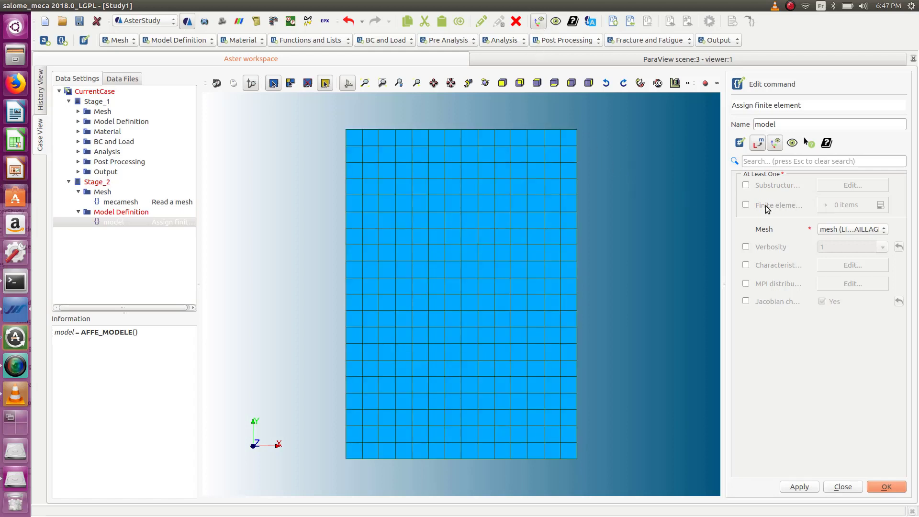
pyautogui.click(745, 205)
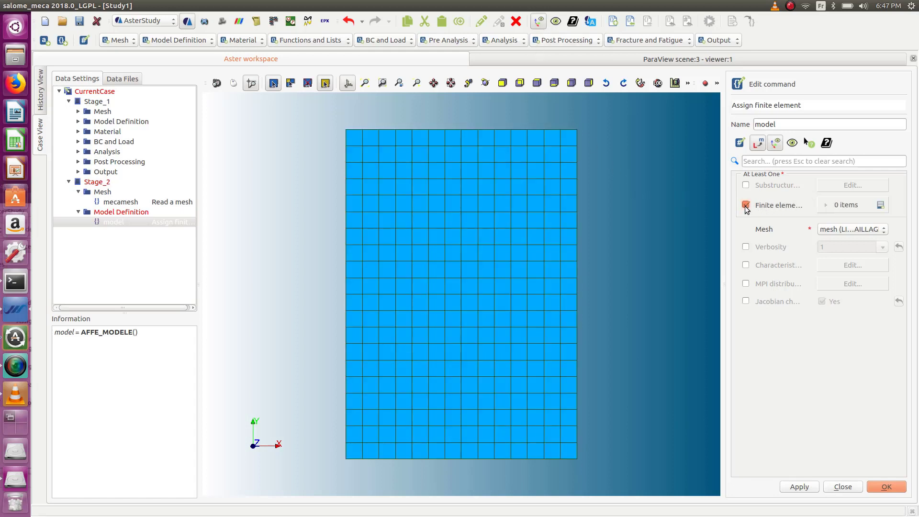
pyautogui.click(881, 205)
pyautogui.click(839, 255)
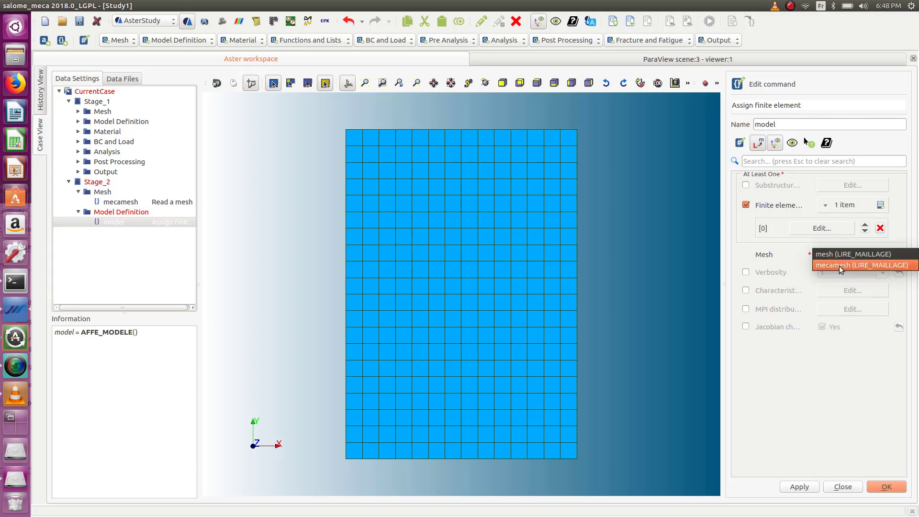
pyautogui.click(820, 267)
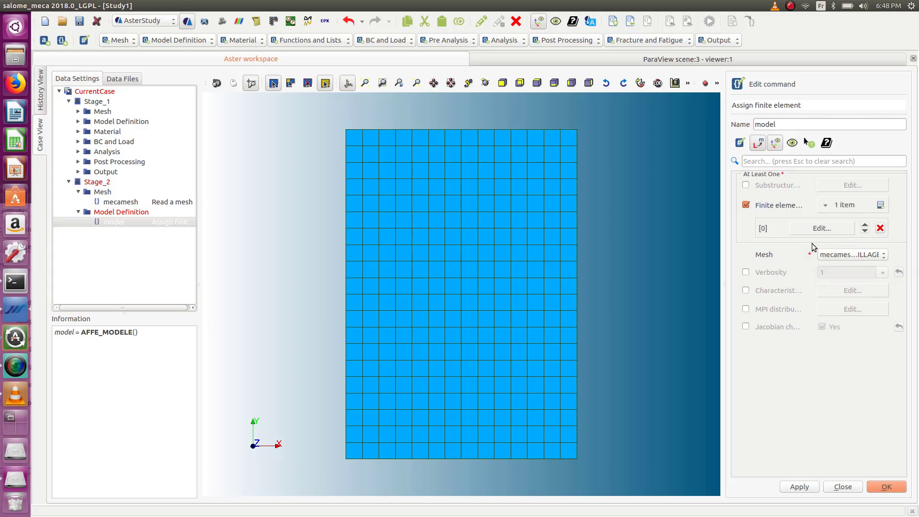
# Make the assignment Everywhere, Mechanic phenomenon, AXIS modelisation, and store the model command
pyautogui.click(822, 228)
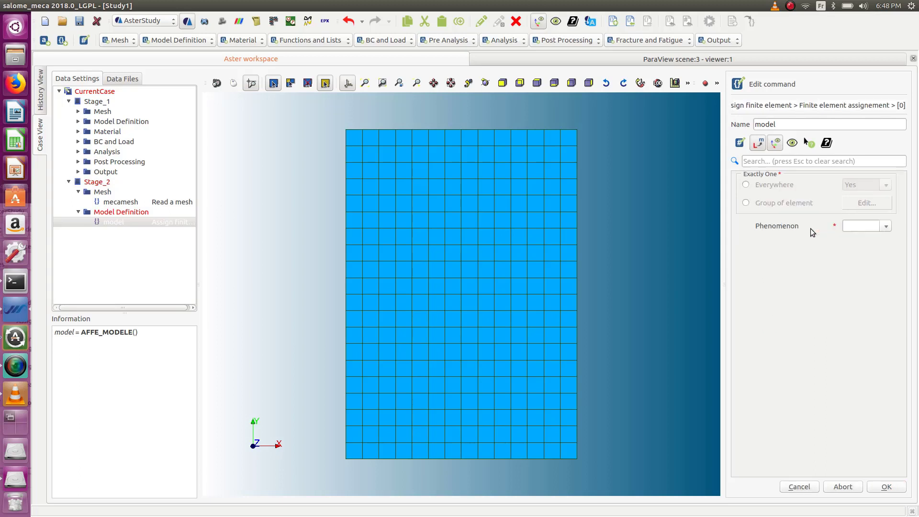
pyautogui.click(747, 185)
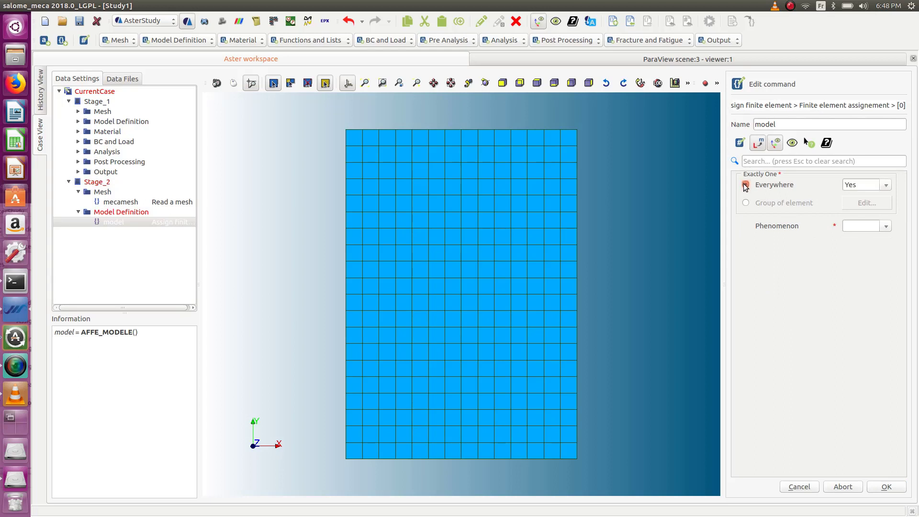
pyautogui.click(886, 227)
pyautogui.click(869, 236)
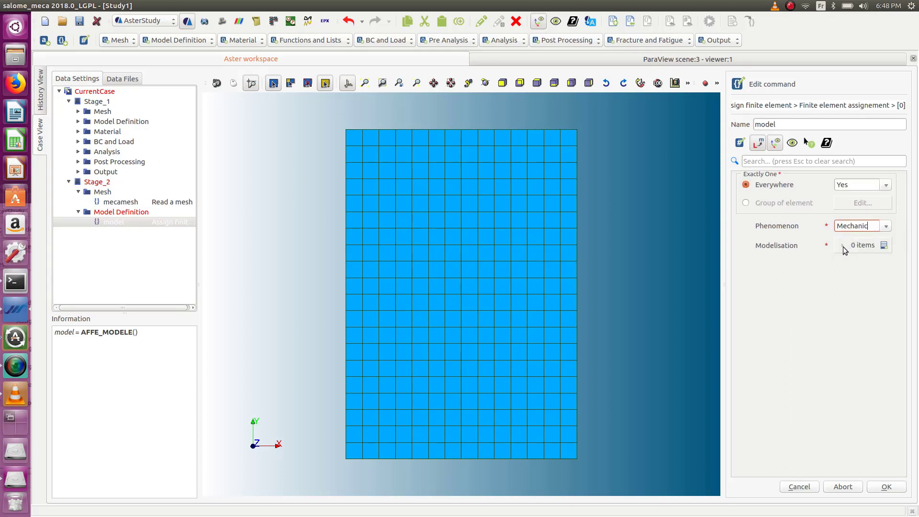
pyautogui.click(885, 245)
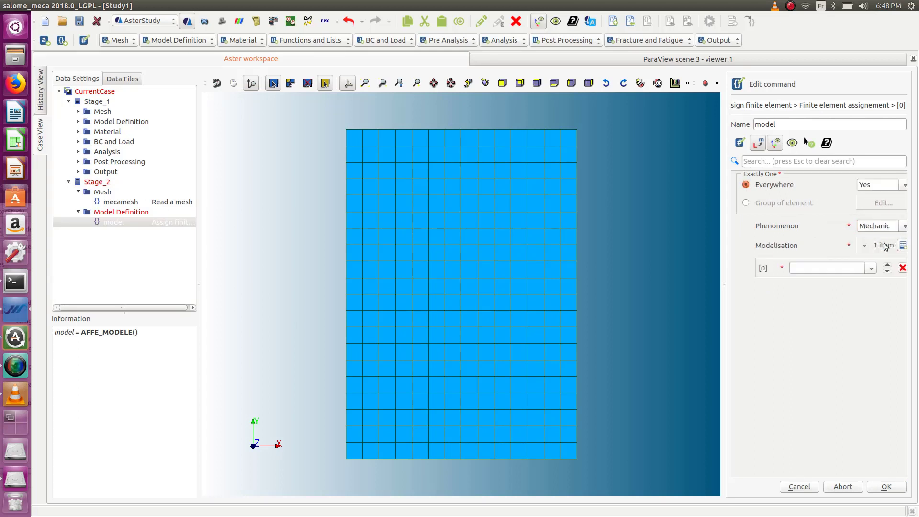
pyautogui.click(871, 269)
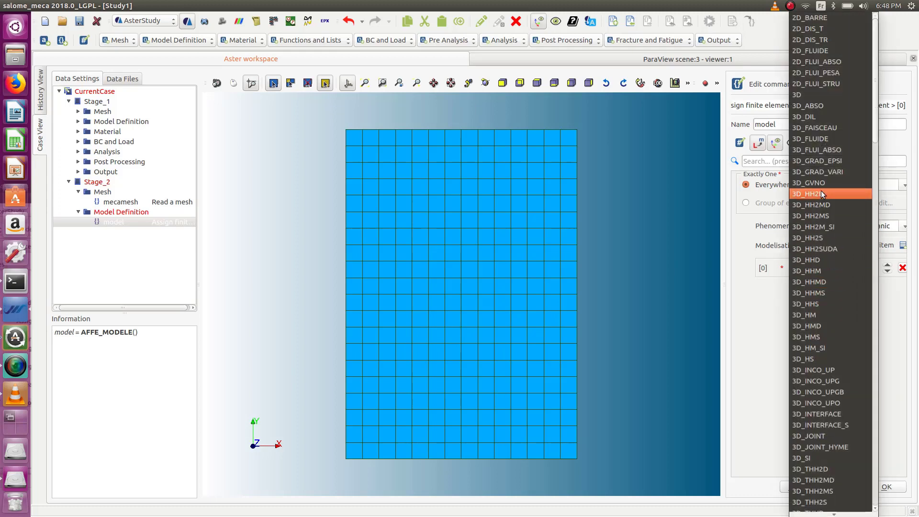
pyautogui.scroll(-11, 821, 191)
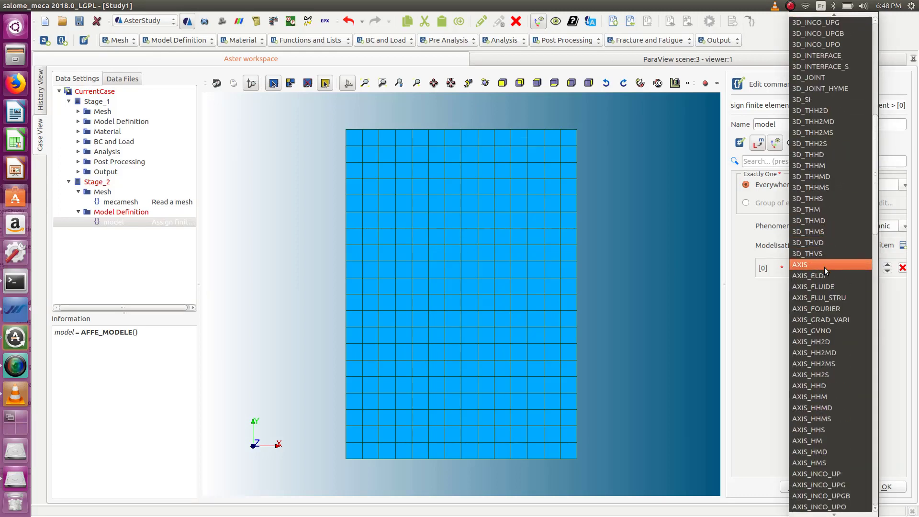
pyautogui.click(825, 266)
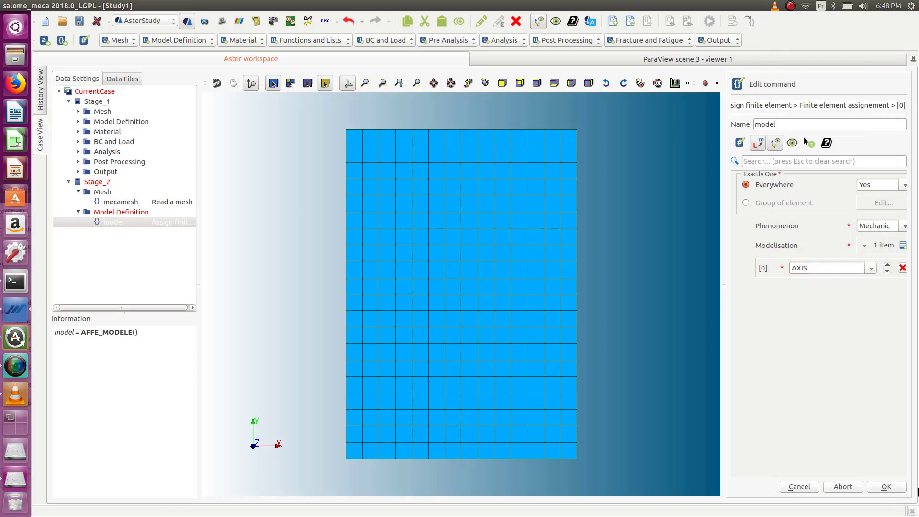
pyautogui.click(895, 487)
pyautogui.click(895, 488)
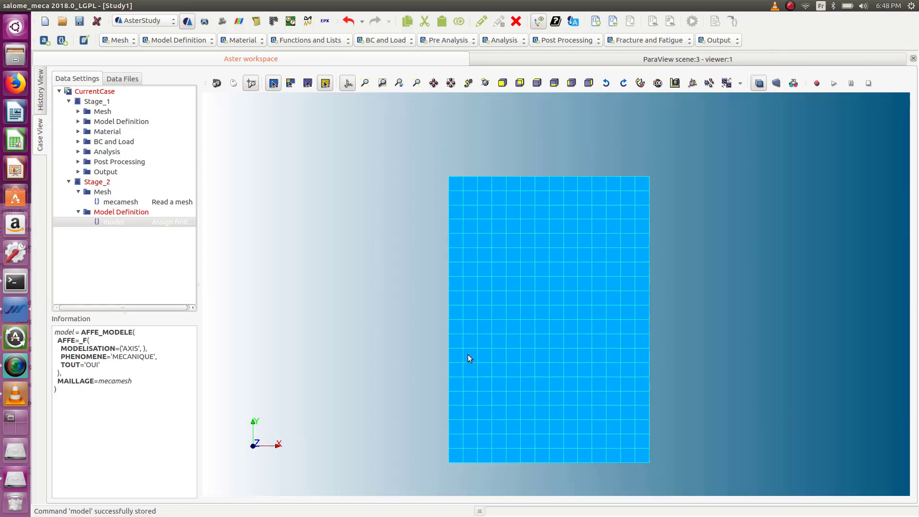
# Reopen the model command to verify mecamesh, Mechanic and AXIS settings, then close it
pyautogui.click(126, 202)
pyautogui.click(135, 223)
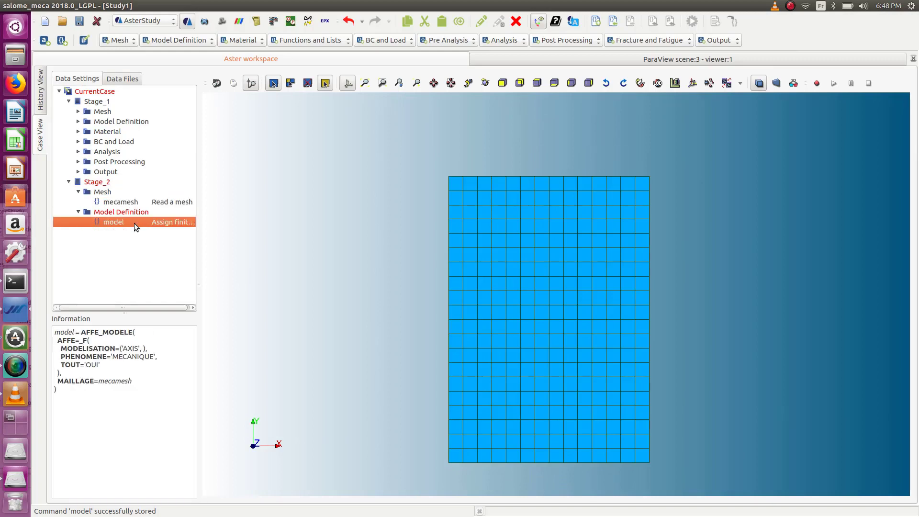
pyautogui.doubleClick(134, 223)
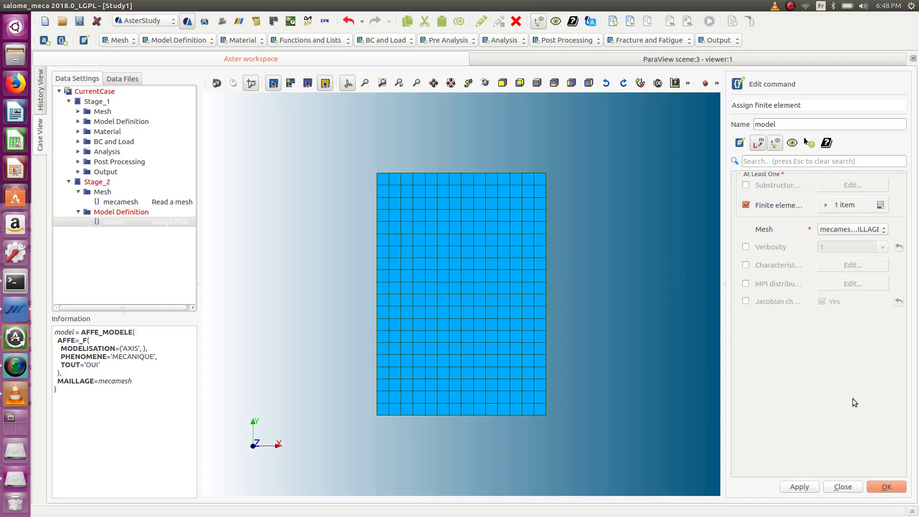
pyautogui.click(855, 229)
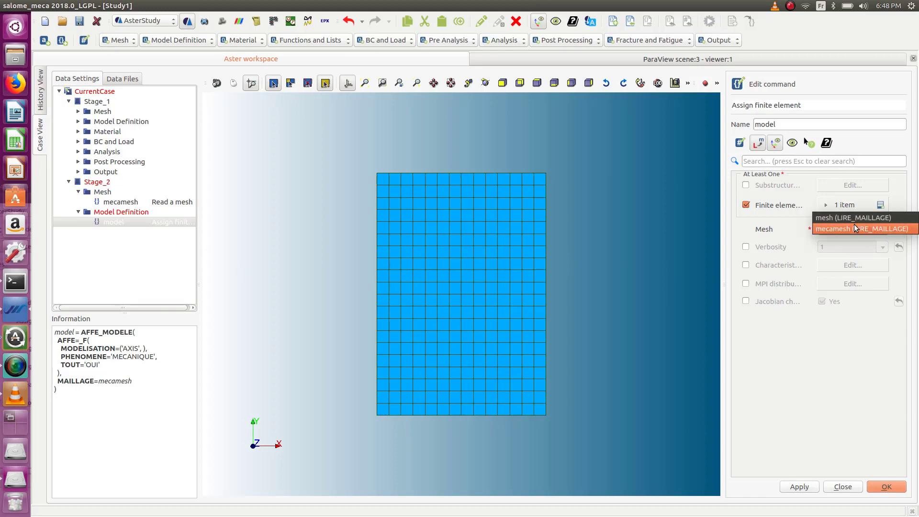
pyautogui.click(861, 229)
pyautogui.click(827, 205)
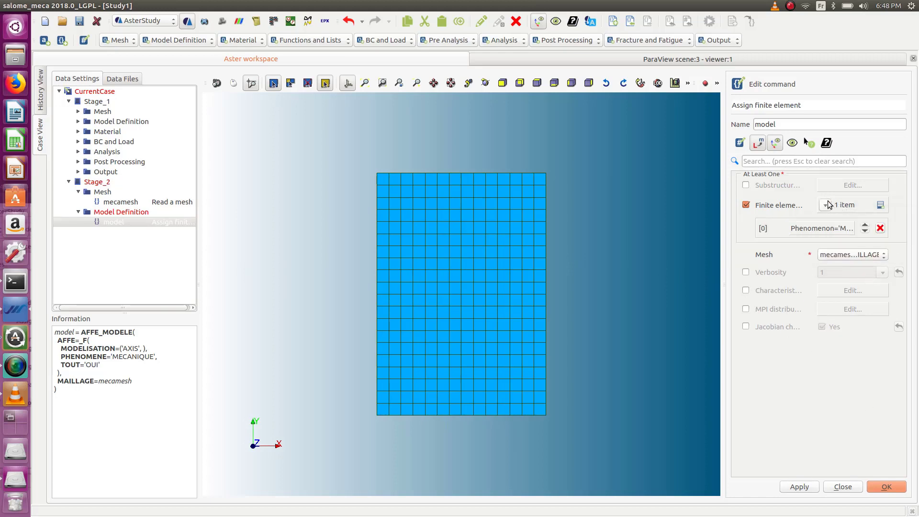
pyautogui.click(823, 228)
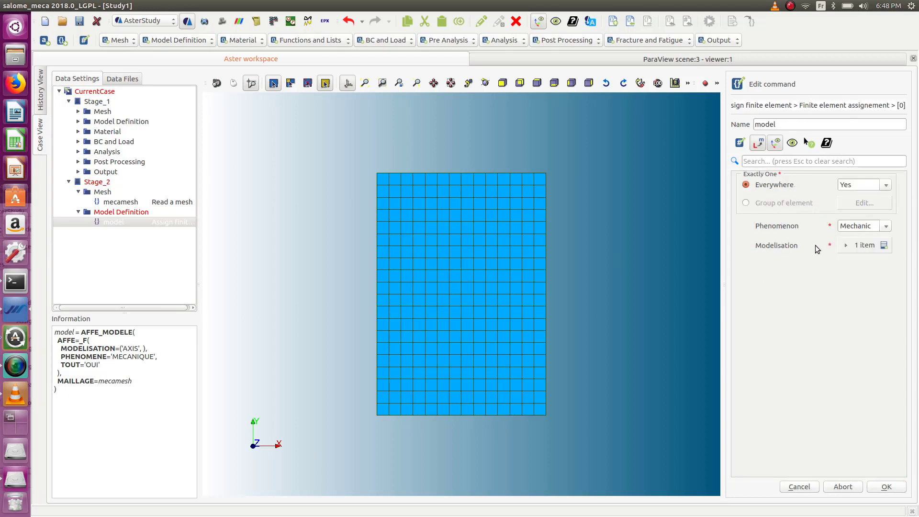
pyautogui.click(846, 245)
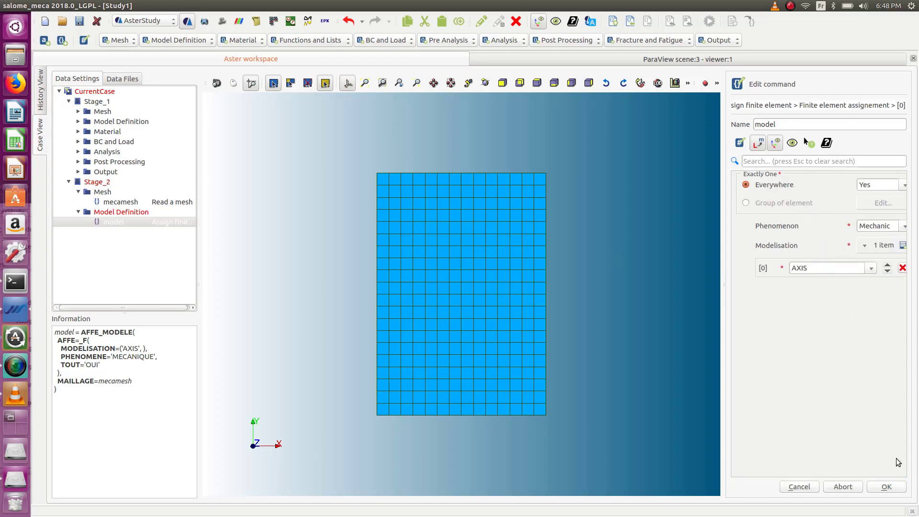
pyautogui.click(887, 487)
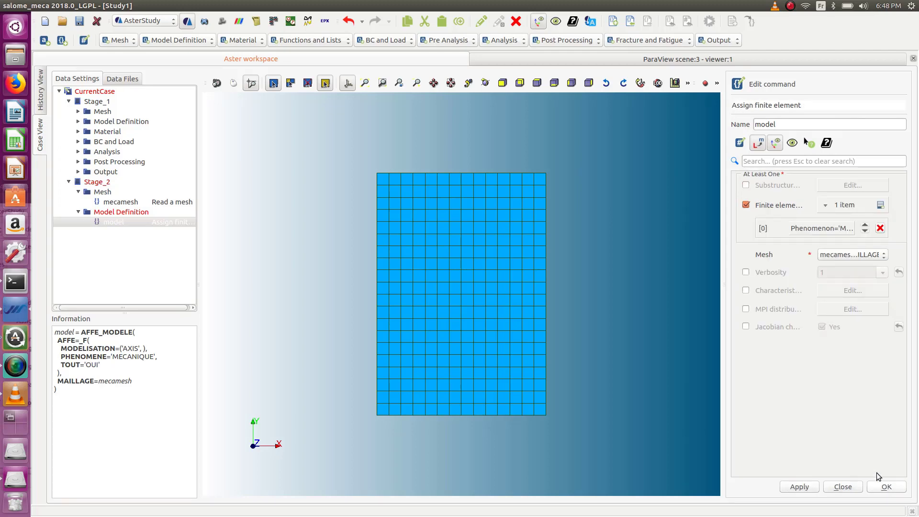
pyautogui.click(886, 485)
pyautogui.click(152, 223)
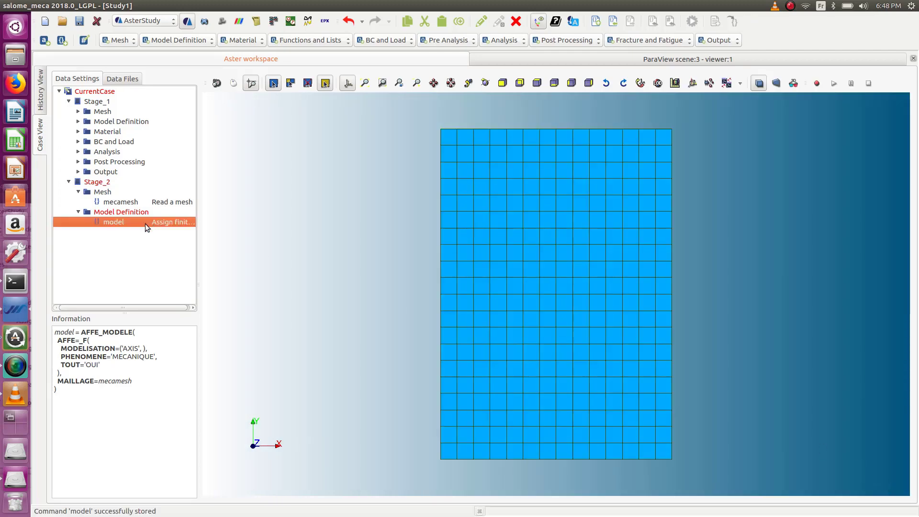
pyautogui.rightClick(145, 223)
pyautogui.click(122, 269)
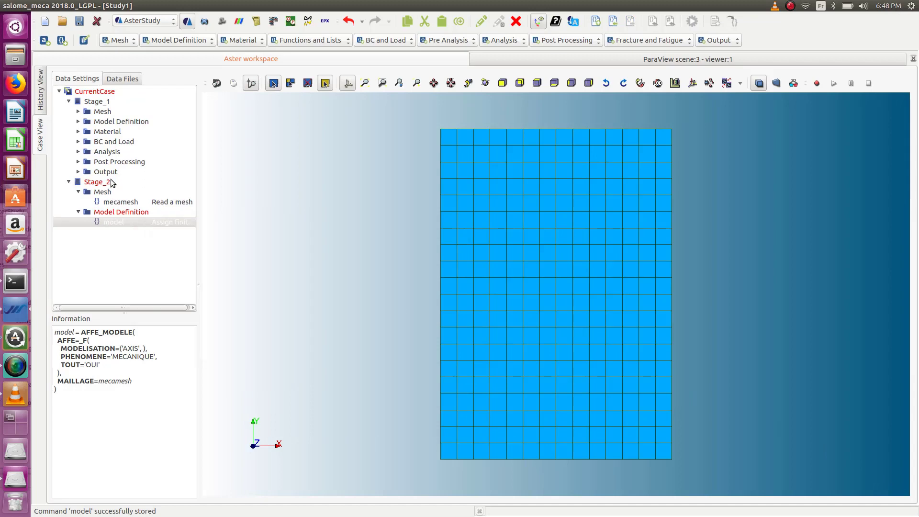
# Select Stage_2's model command to view its code, then expand Stage_1's Mesh and Model Definition folders
pyautogui.click(120, 245)
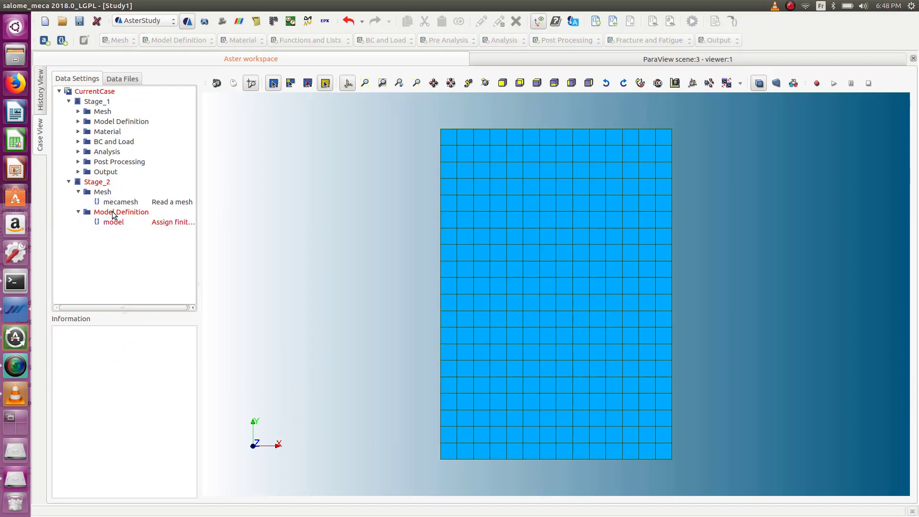
pyautogui.rightClick(115, 221)
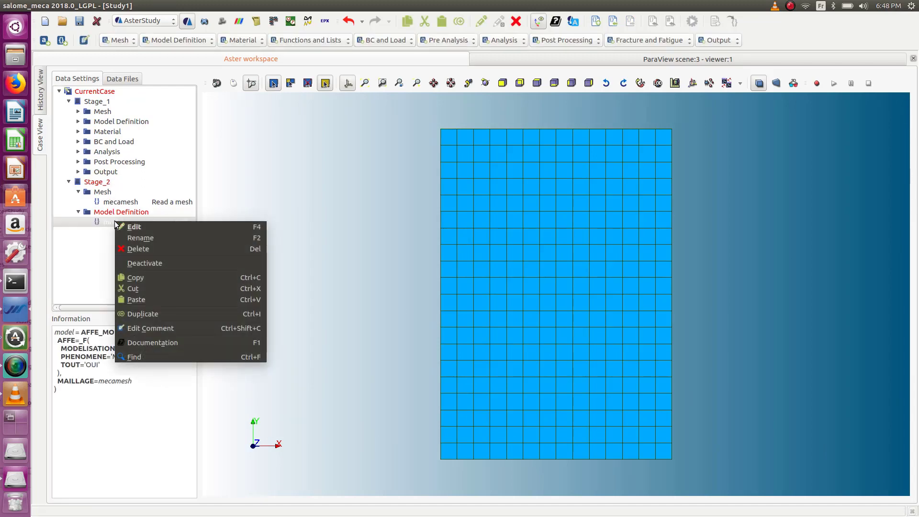
pyautogui.click(96, 240)
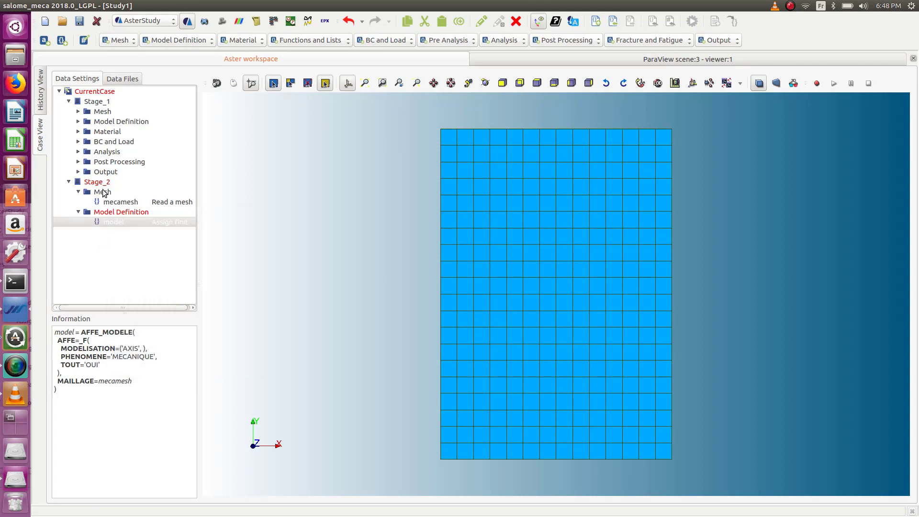
pyautogui.click(105, 244)
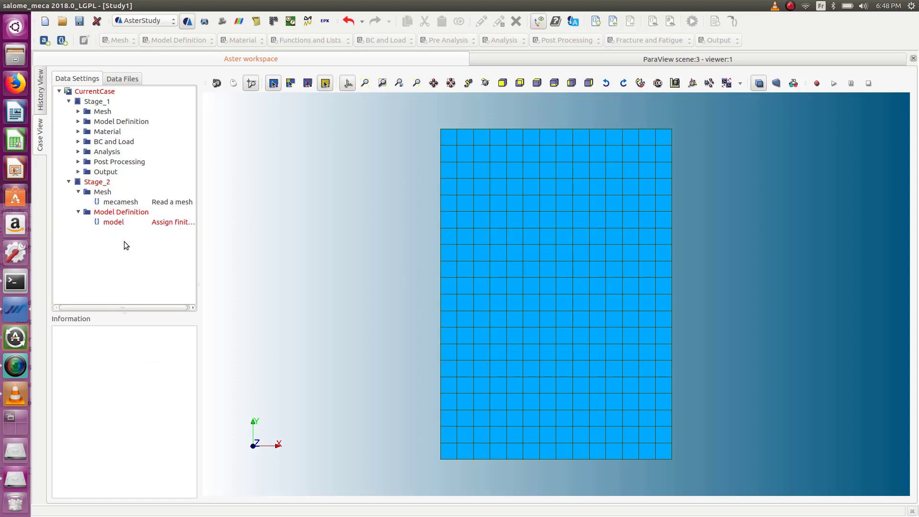
pyautogui.click(128, 223)
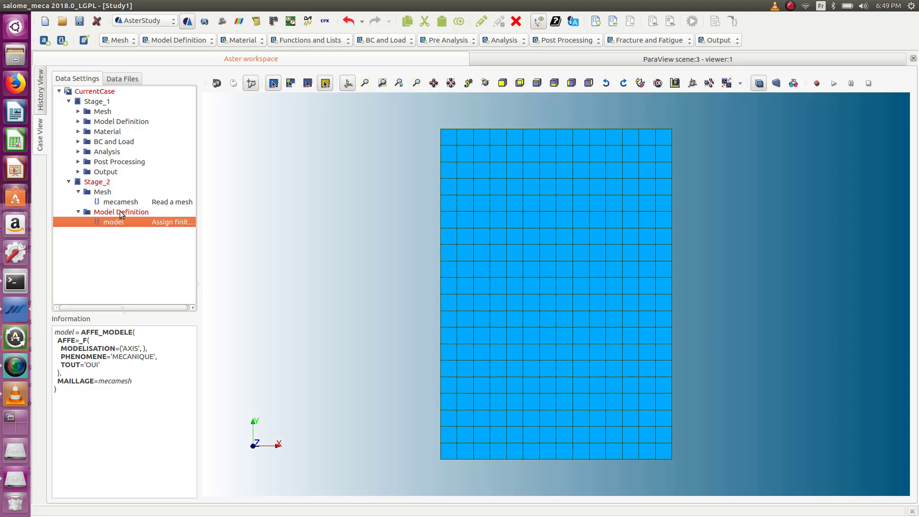
pyautogui.click(78, 111)
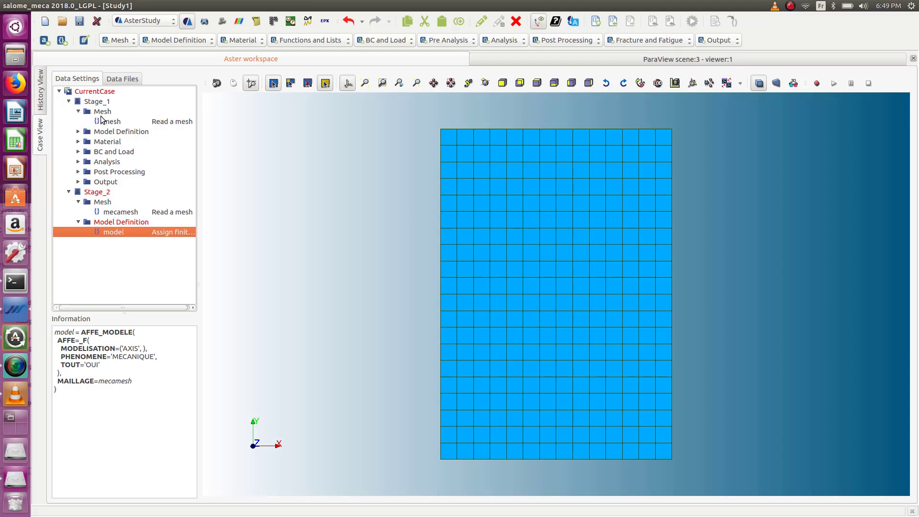
pyautogui.click(78, 131)
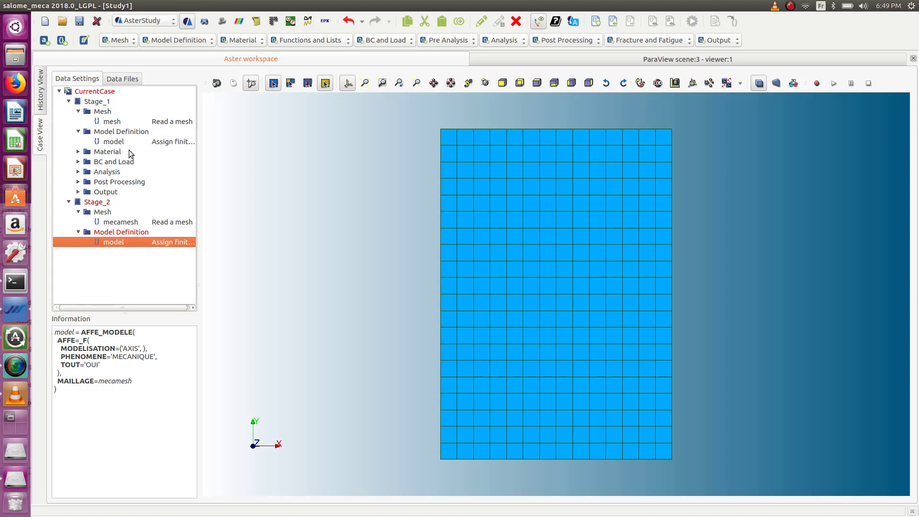
# Change Stage_2's model command name to mecamod, correcting an initial thmod, and save it
pyautogui.doubleClick(114, 242)
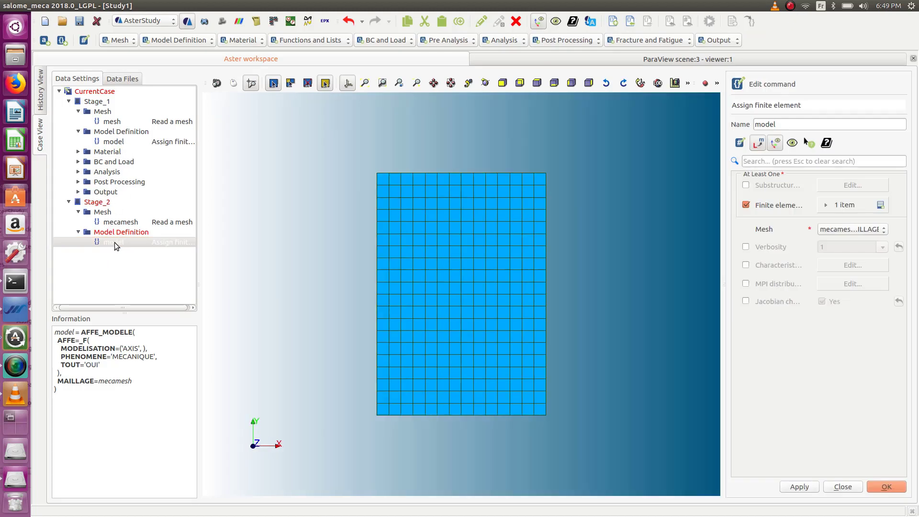
pyautogui.moveTo(785, 126); pyautogui.dragTo(735, 129)
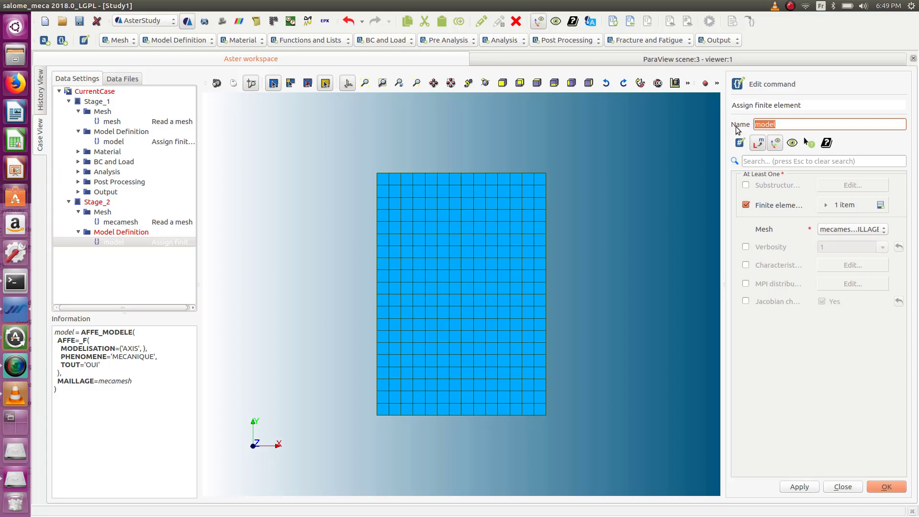
pyautogui.write('thmod')
pyautogui.moveTo(794, 125); pyautogui.dragTo(763, 128)
pyautogui.press('BackSpace')
pyautogui.press('BackSpace')
pyautogui.press('BackSpace')
pyautogui.write('mecamod')
pyautogui.click(883, 486)
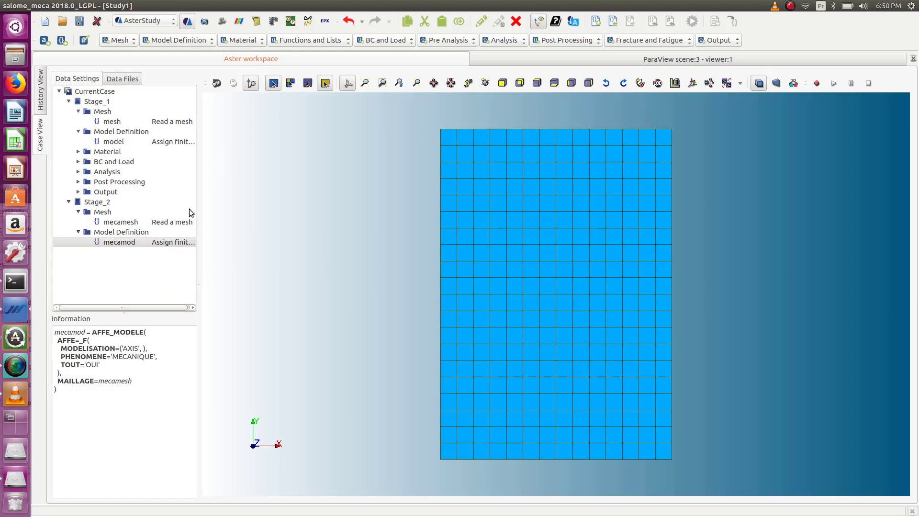
# Add a PROJ_CHAMP command projecting a result from MODELE_1=model onto MODELE_2=mecamod
pyautogui.click(438, 41)
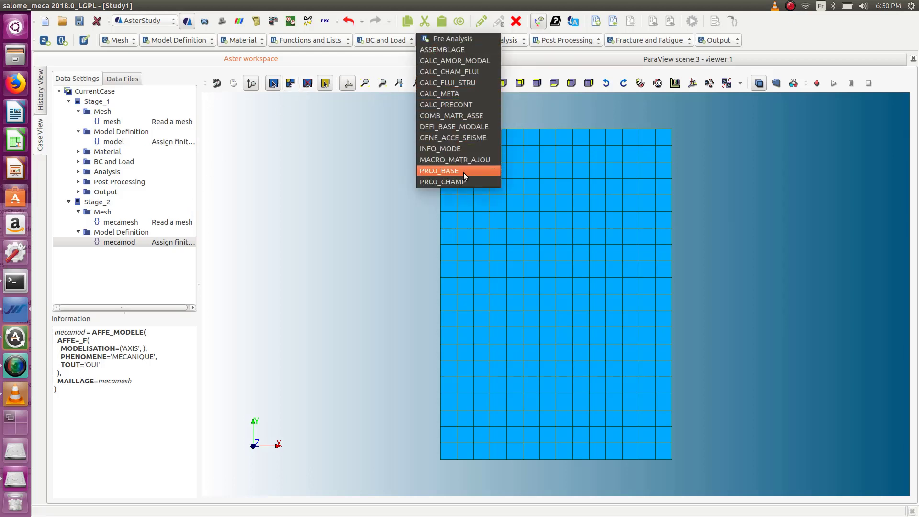
pyautogui.click(435, 182)
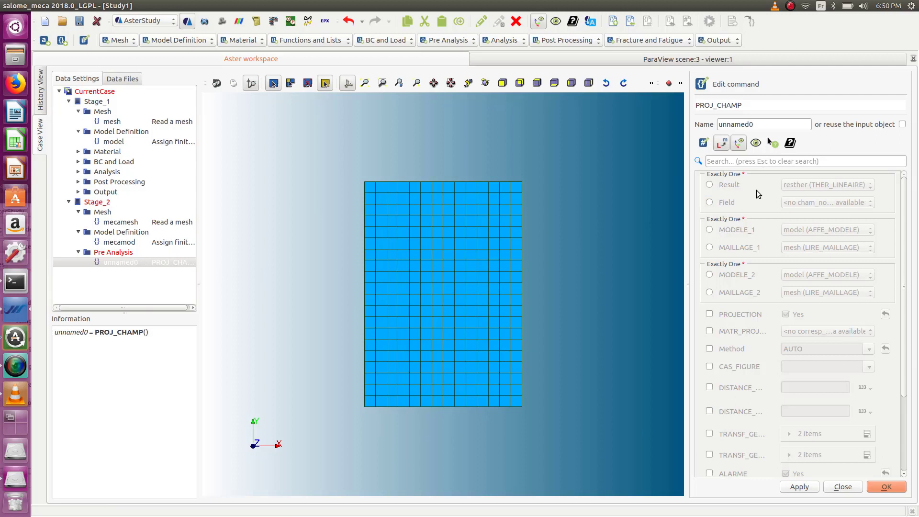
pyautogui.click(710, 184)
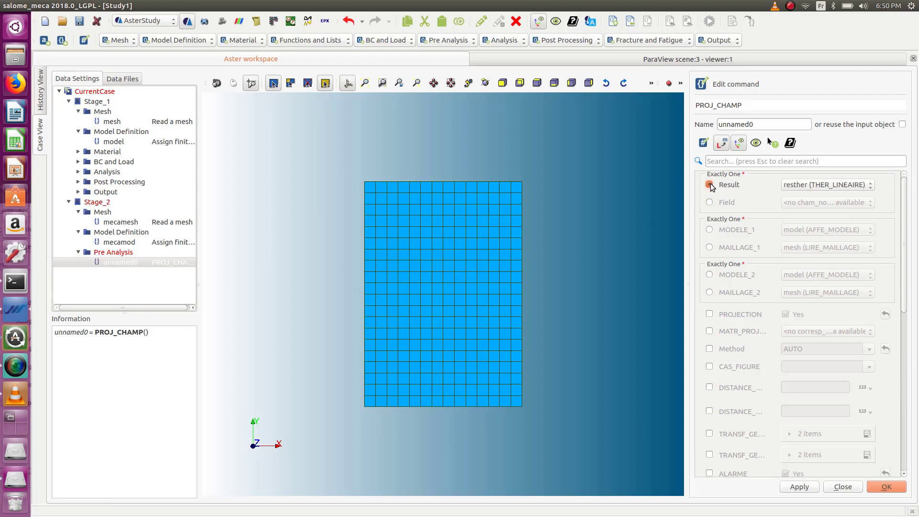
pyautogui.click(710, 230)
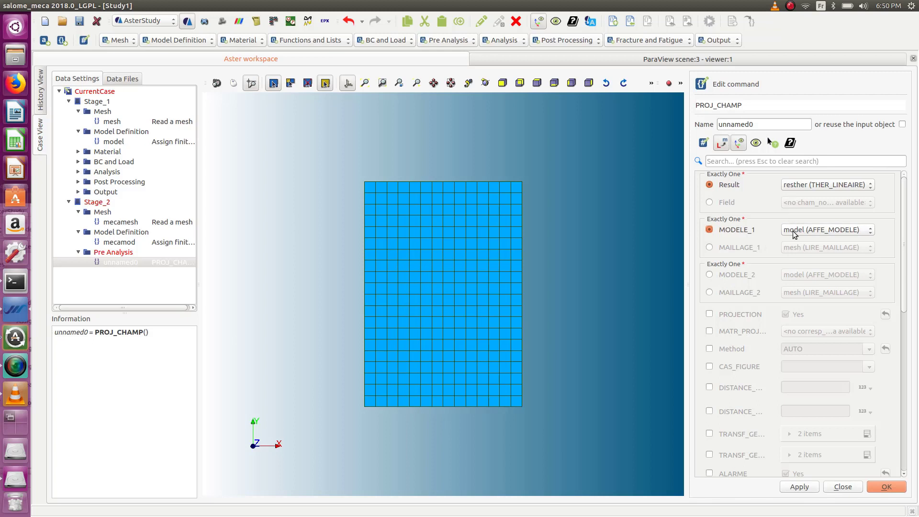
pyautogui.click(814, 230)
pyautogui.click(816, 230)
pyautogui.click(731, 273)
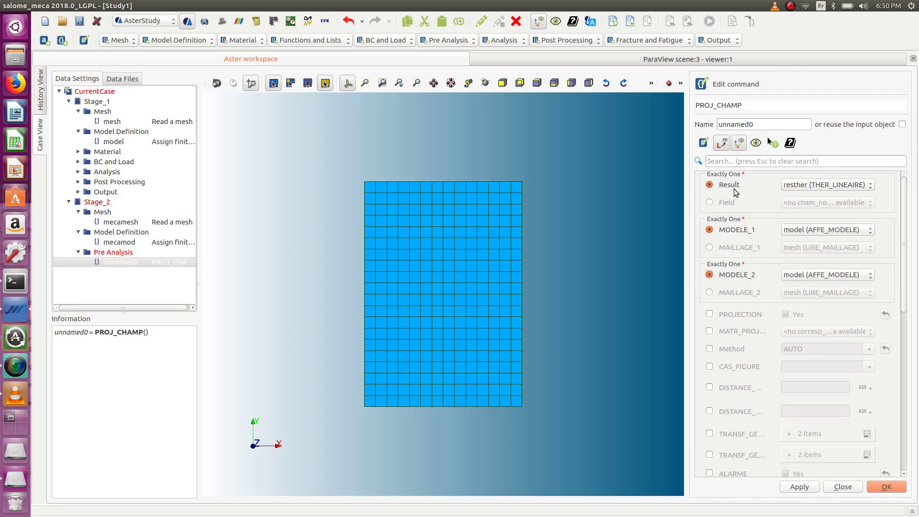
pyautogui.click(794, 273)
pyautogui.click(795, 286)
# Rename the projection command from unnamed0 to resproj and store it
pyautogui.doubleClick(768, 125)
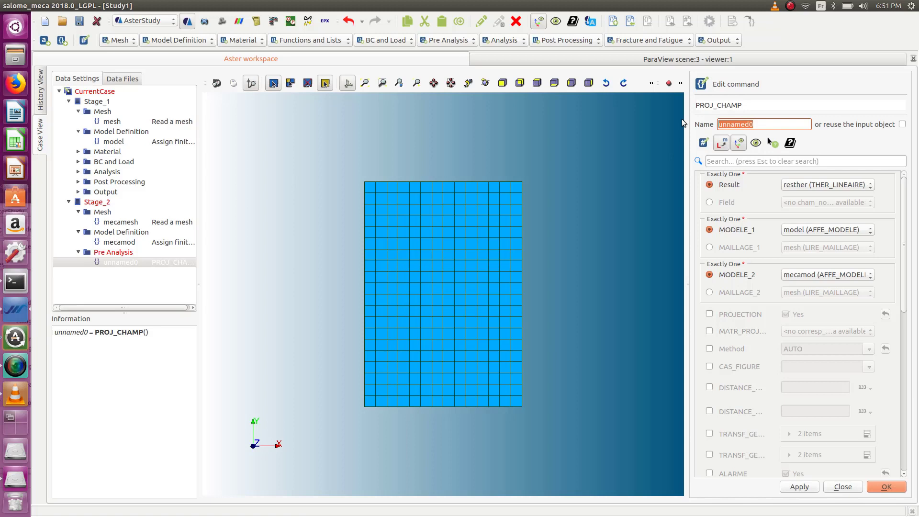
pyautogui.write('resproj')
pyautogui.moveTo(730, 124); pyautogui.dragTo(709, 116)
pyautogui.click(749, 125)
pyautogui.click(881, 487)
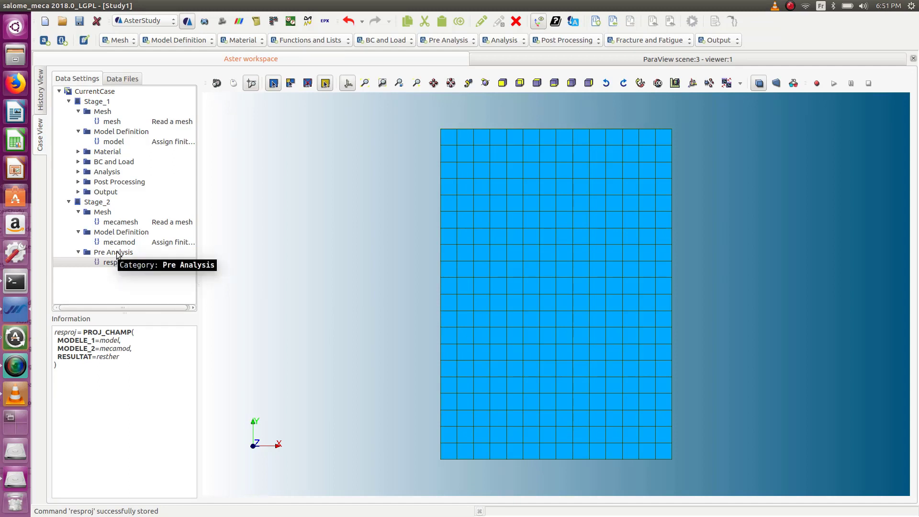
# Save the study and launch RunCase_3 running Stage_2 with Stage_1 reused, then return to Case View
pyautogui.click(80, 21)
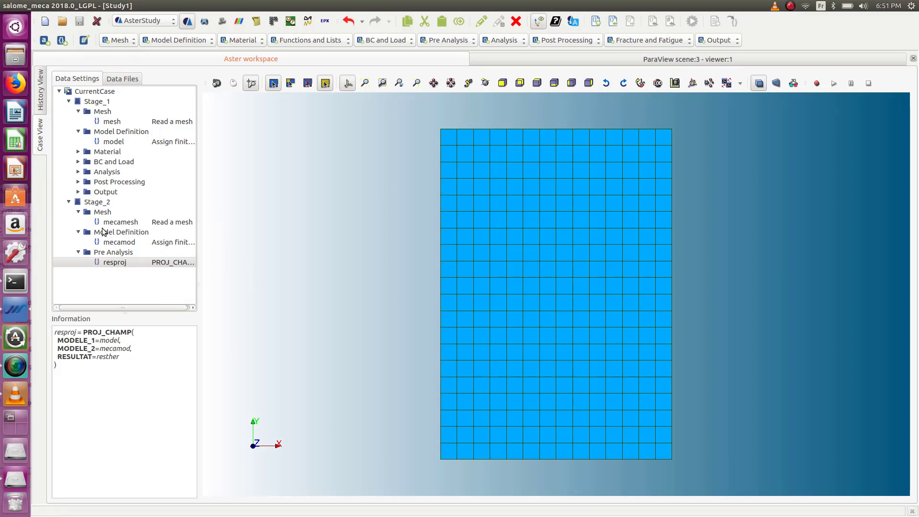
pyautogui.click(42, 88)
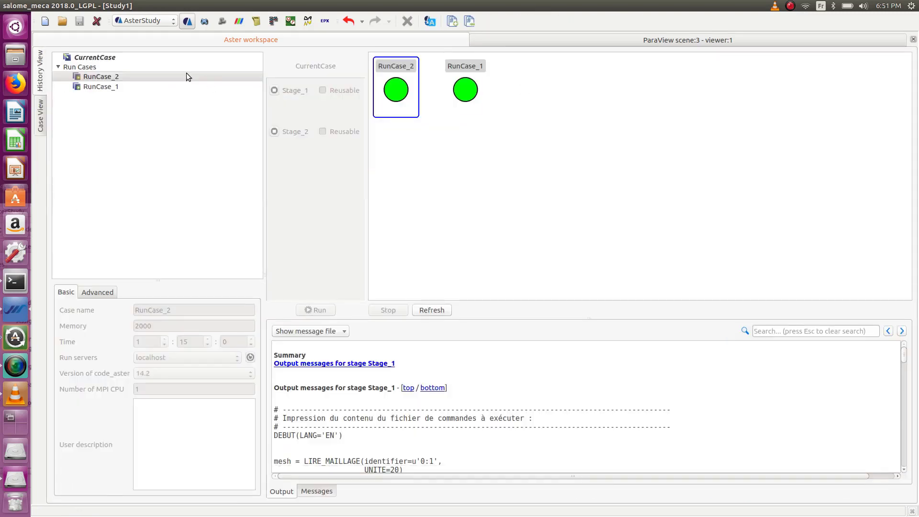
pyautogui.click(116, 56)
pyautogui.click(275, 132)
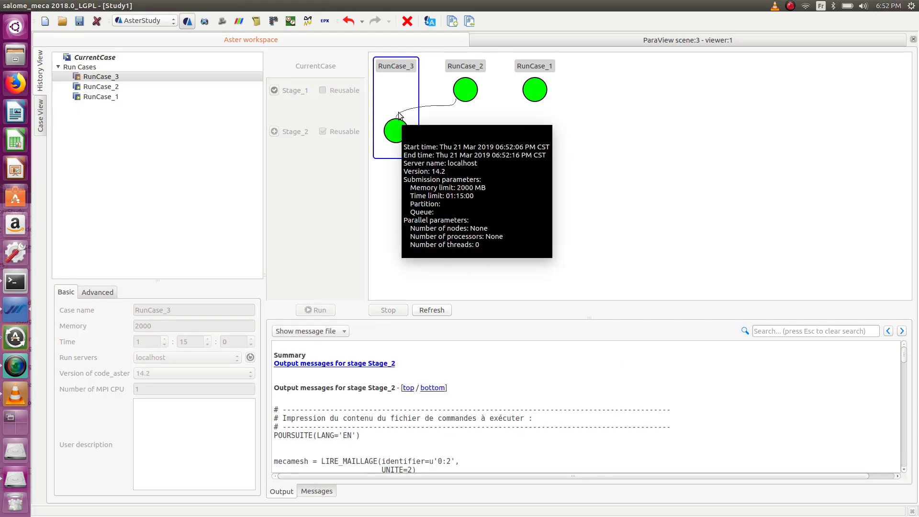
pyautogui.moveTo(443, 91)
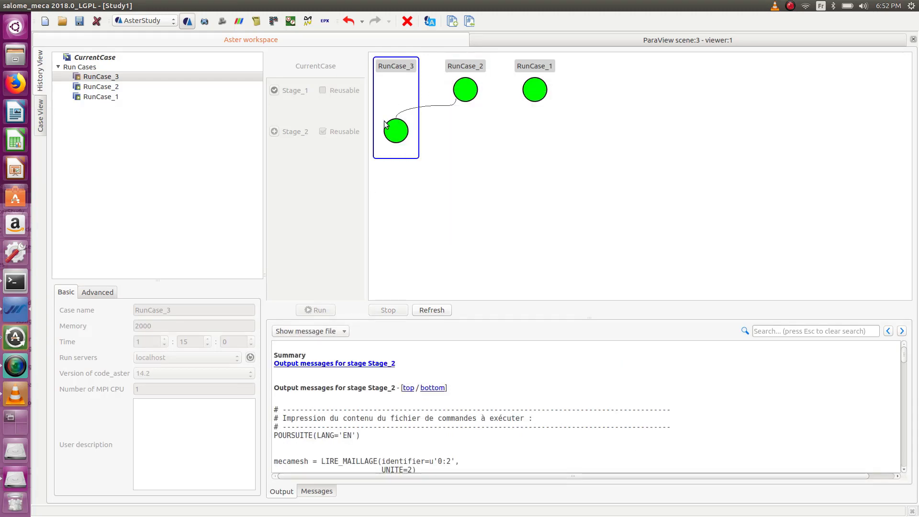
pyautogui.moveTo(385, 139)
pyautogui.click(44, 125)
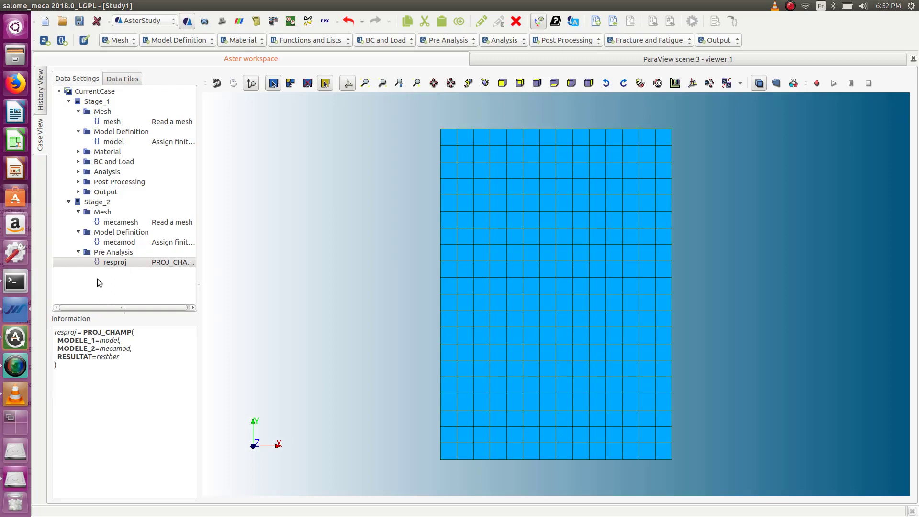
# Add a new Stage_3 to CurrentCase from its context menu
pyautogui.click(93, 91)
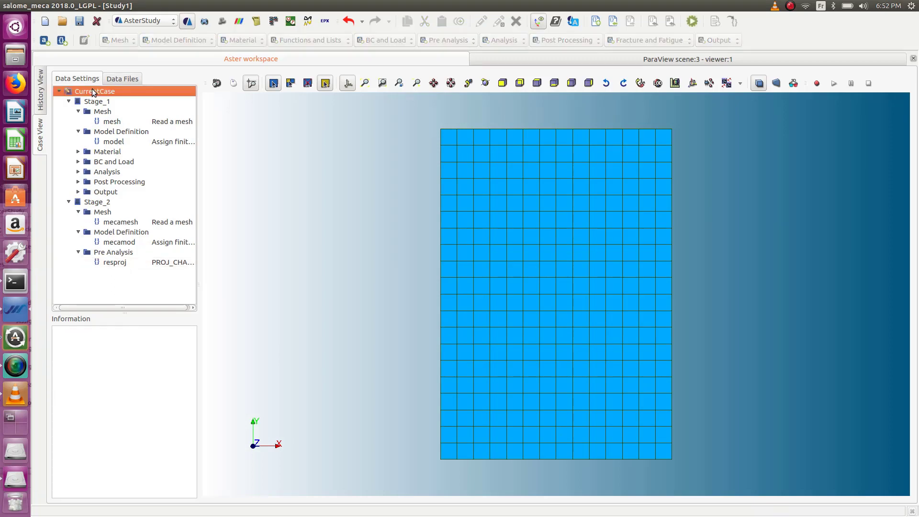
pyautogui.rightClick(93, 90)
pyautogui.press('Escape')
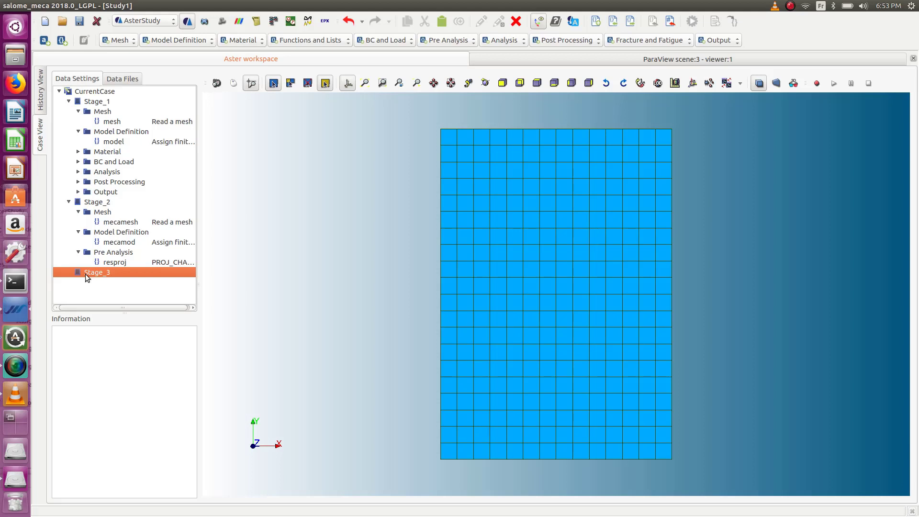
# Inspect Stage_1's thmat material definition, then select the new Stage_3
pyautogui.click(79, 152)
pyautogui.click(108, 163)
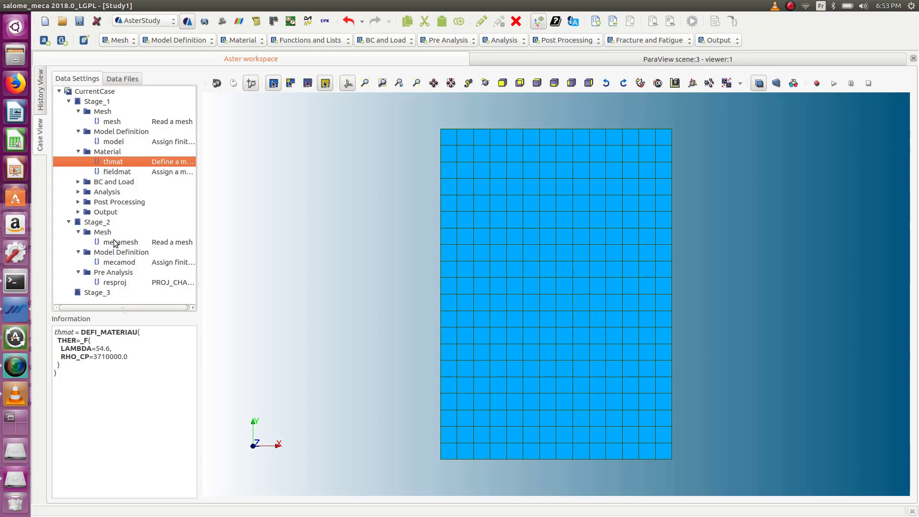
pyautogui.click(98, 293)
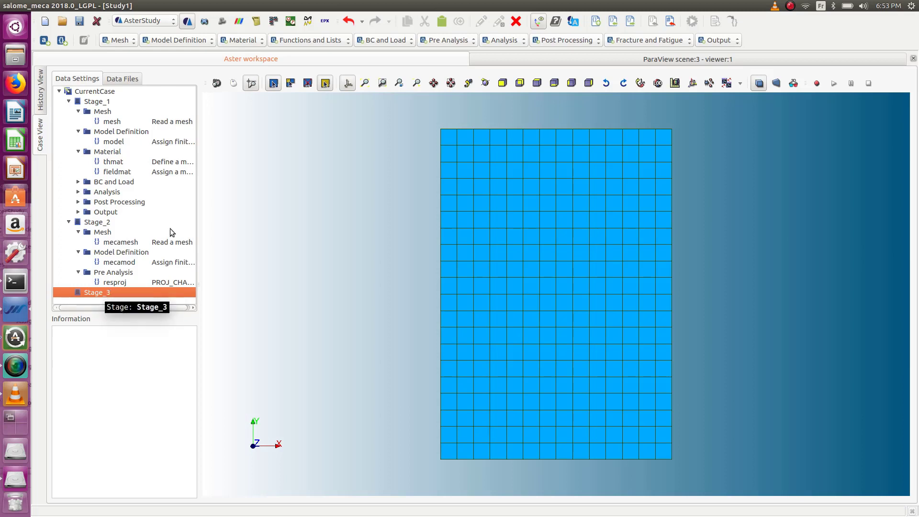
pyautogui.click(247, 41)
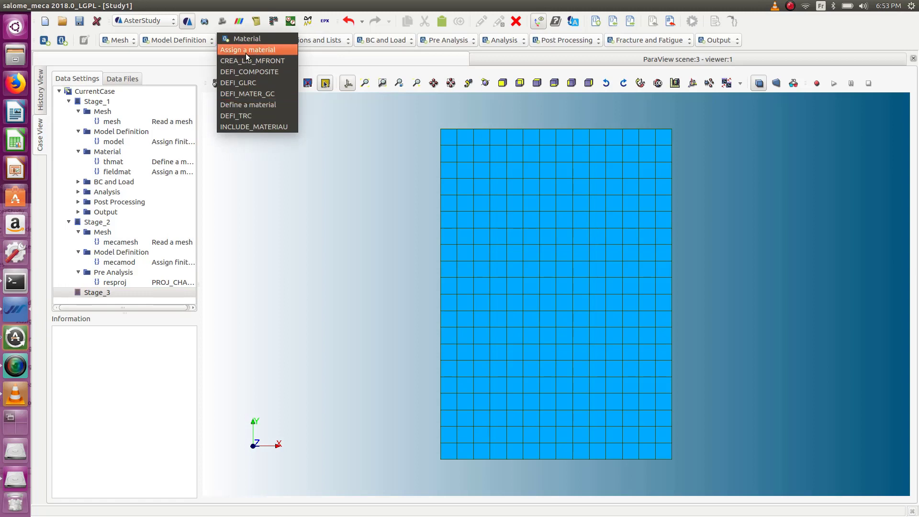
# Add a DEFI_MATERIAU command named steel to Stage_3 and enable linear isotropic elasticity for editing
pyautogui.click(255, 104)
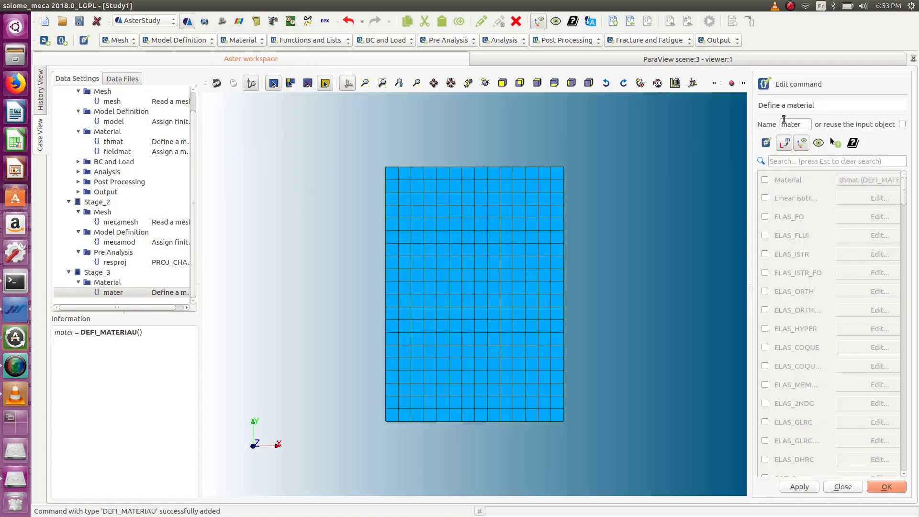
pyautogui.moveTo(805, 125); pyautogui.dragTo(776, 122)
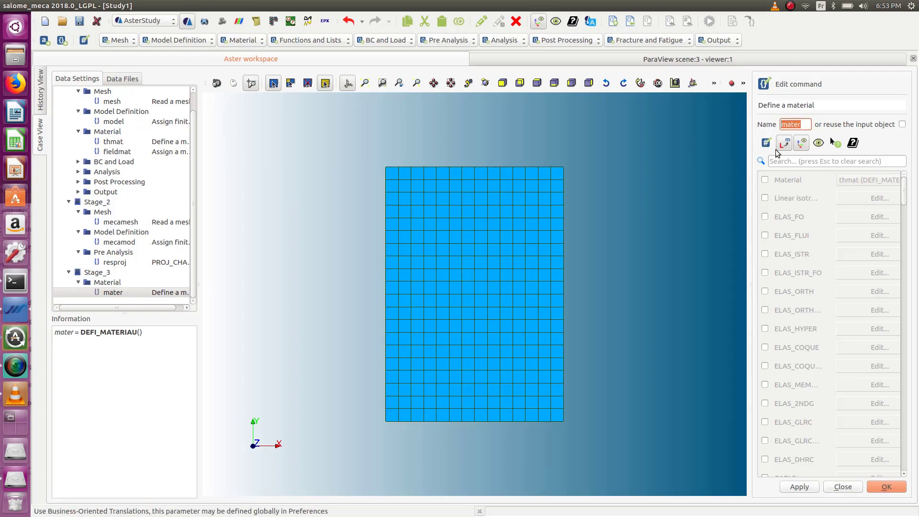
pyautogui.write('steel')
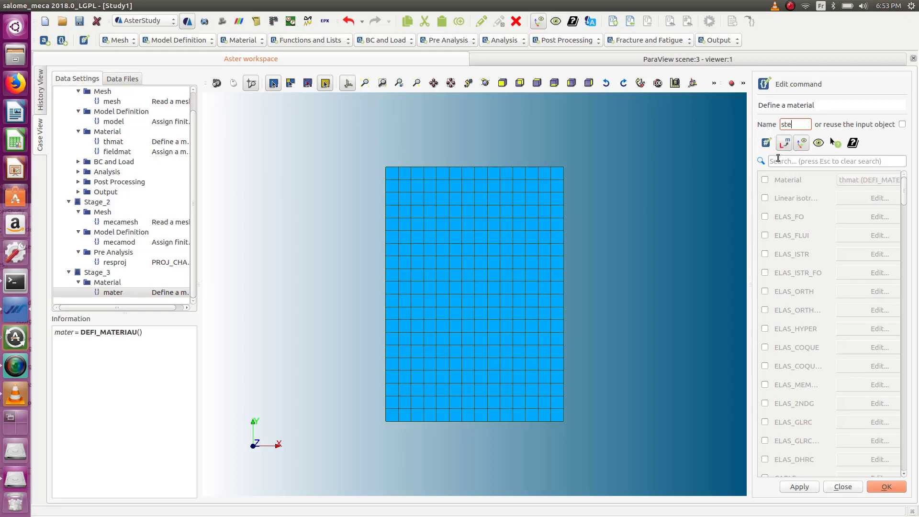
pyautogui.click(765, 199)
pyautogui.click(880, 201)
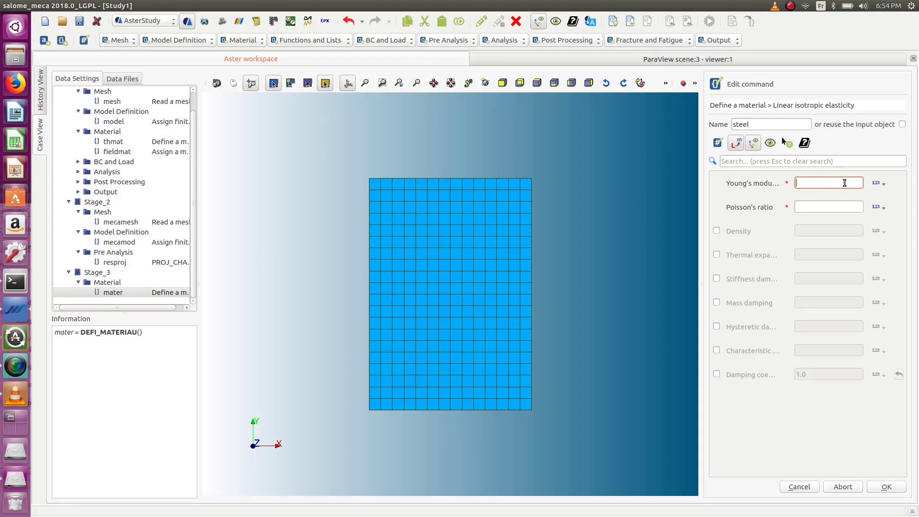
# Enter Young's modulus 210000 and Poisson's ratio 0.3 in steel's elasticity parameters
pyautogui.write('210000')
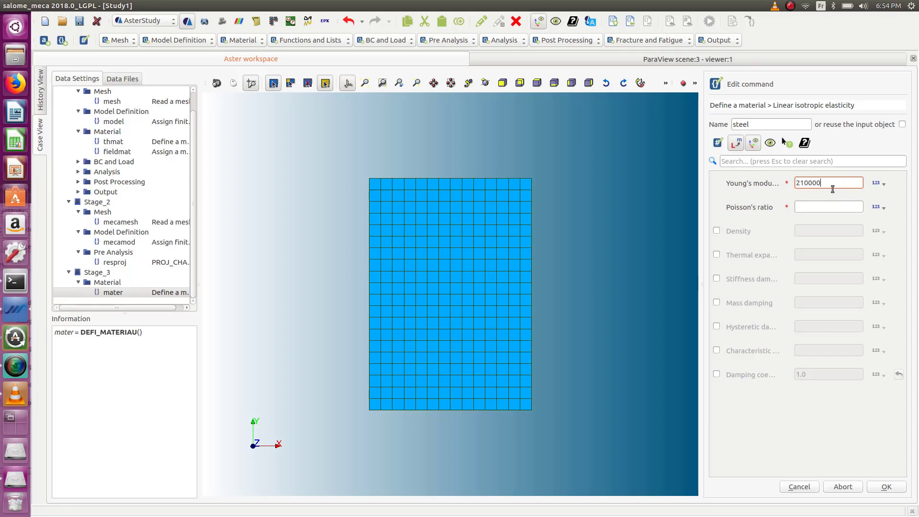
pyautogui.moveTo(833, 184); pyautogui.dragTo(811, 183)
pyautogui.click(822, 209)
pyautogui.write('0.3')
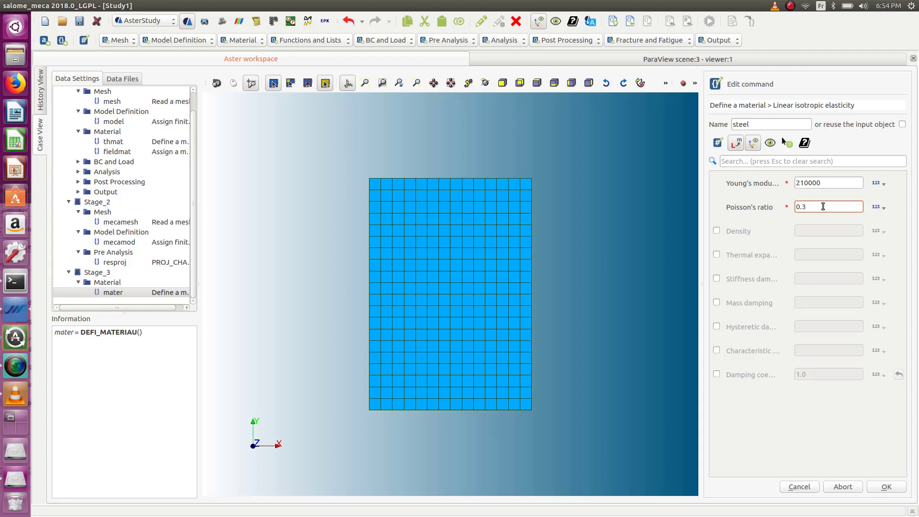
pyautogui.click(824, 183)
pyautogui.moveTo(833, 186); pyautogui.dragTo(796, 185)
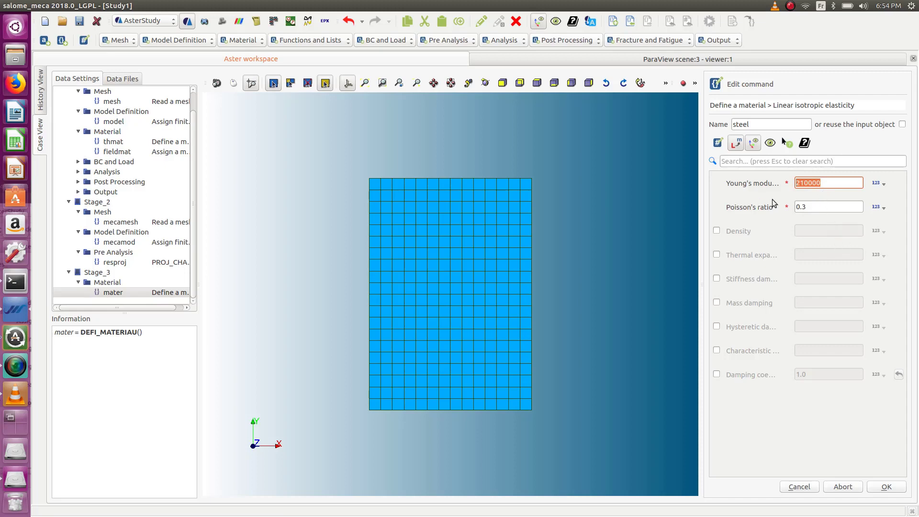
pyautogui.click(809, 197)
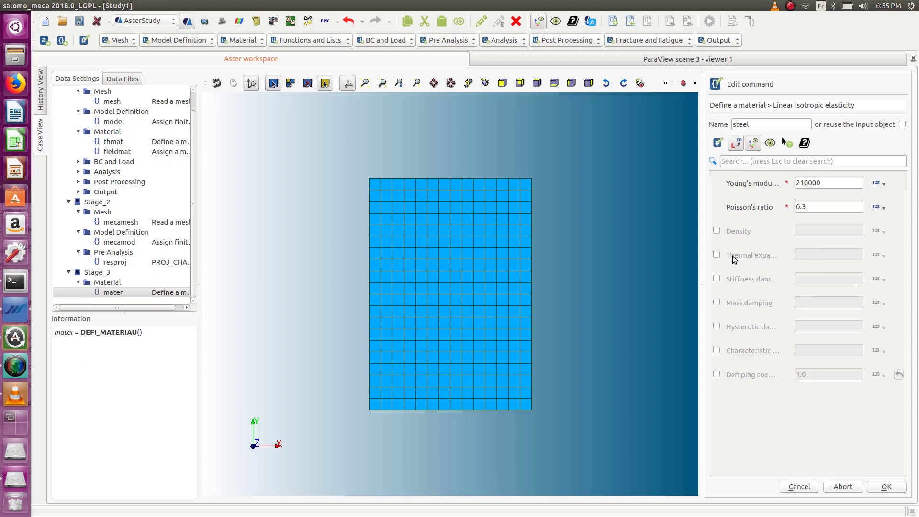
# Enable thermal expansion, show code_aster keyword names, and set ALPHA to 1.2e-5
pyautogui.click(716, 255)
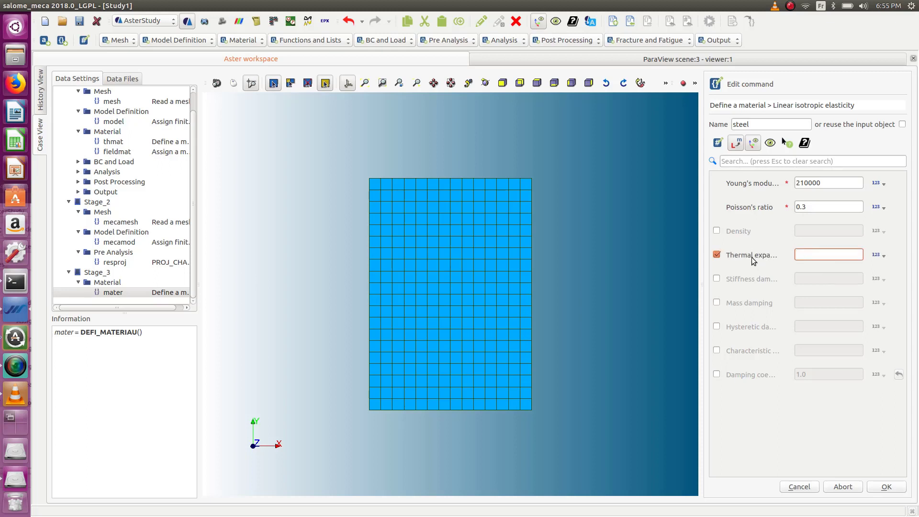
pyautogui.click(752, 143)
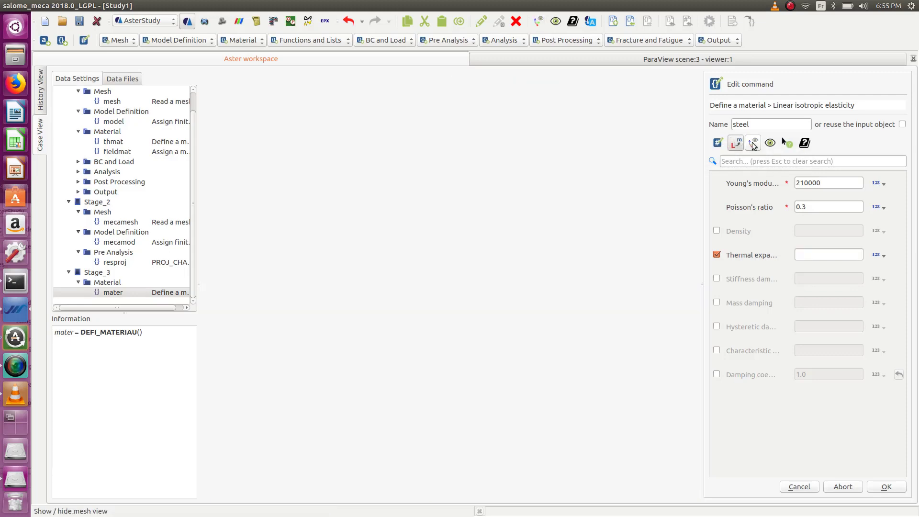
pyautogui.click(752, 142)
pyautogui.click(736, 142)
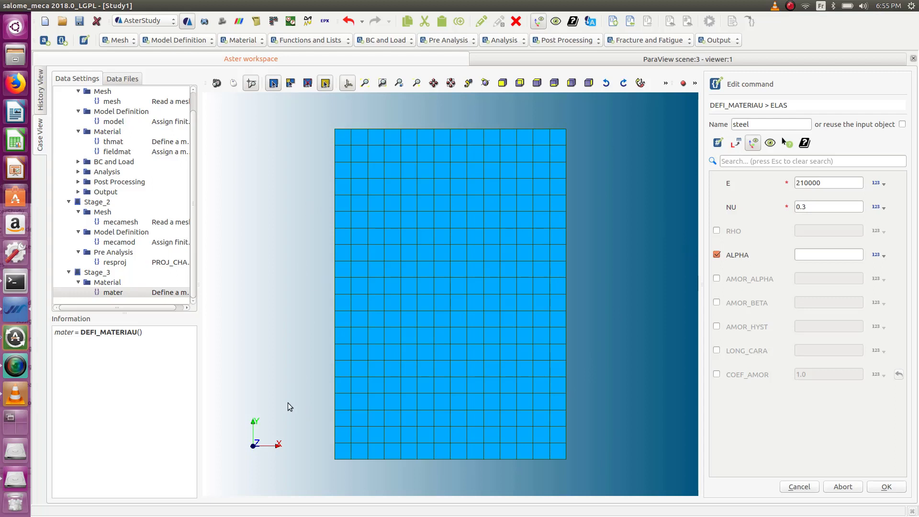
pyautogui.click(819, 255)
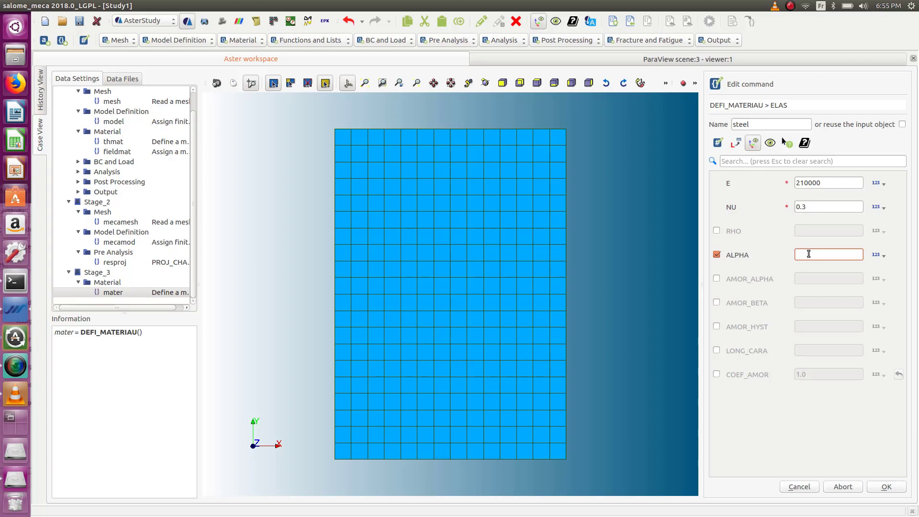
pyautogui.write('1.2e6')
pyautogui.press('BackSpace')
pyautogui.write('-5')
pyautogui.moveTo(816, 254); pyautogui.dragTo(808, 250)
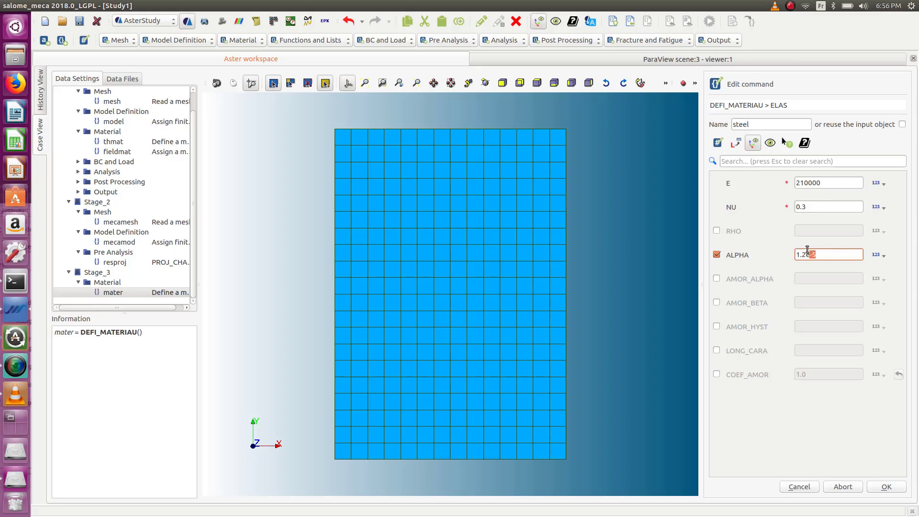
# Confirm the elasticity parameters and store the steel material in Stage_3
pyautogui.click(885, 488)
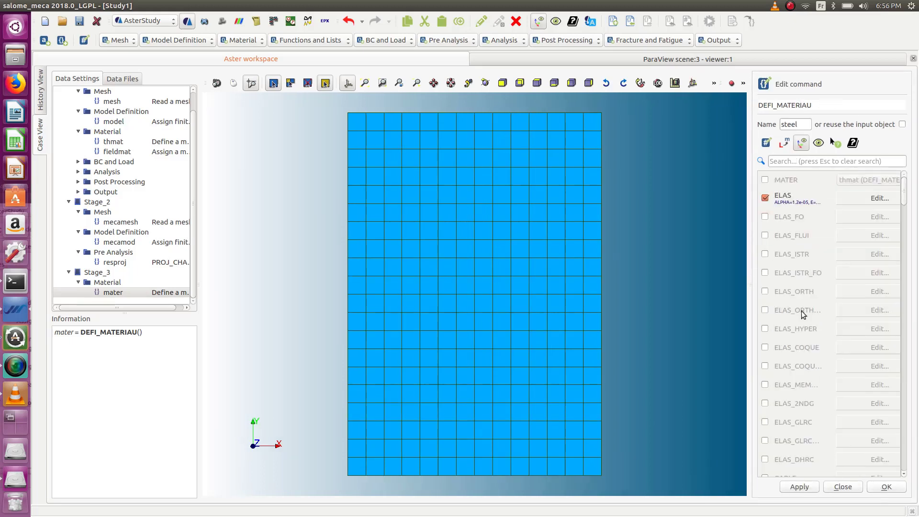
pyautogui.click(887, 488)
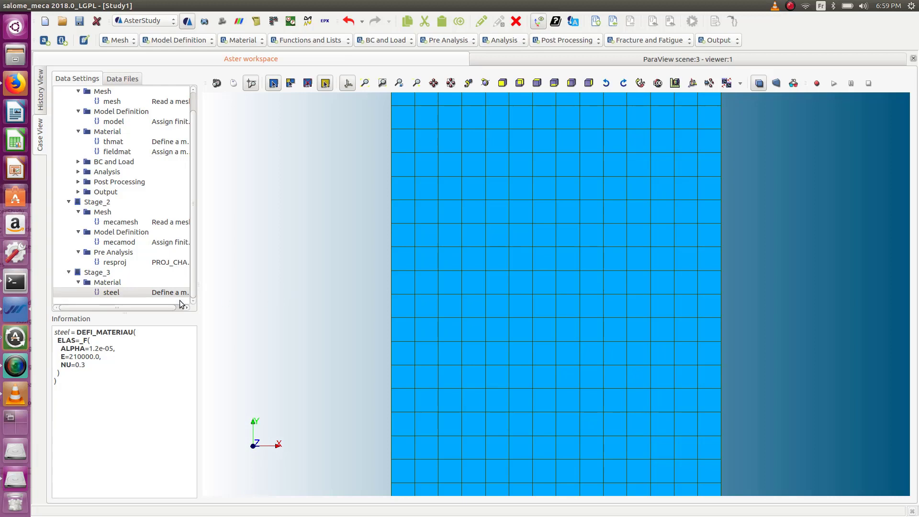
pyautogui.scroll(1, 114, 290)
pyautogui.scroll(-1, 114, 290)
pyautogui.click(242, 39)
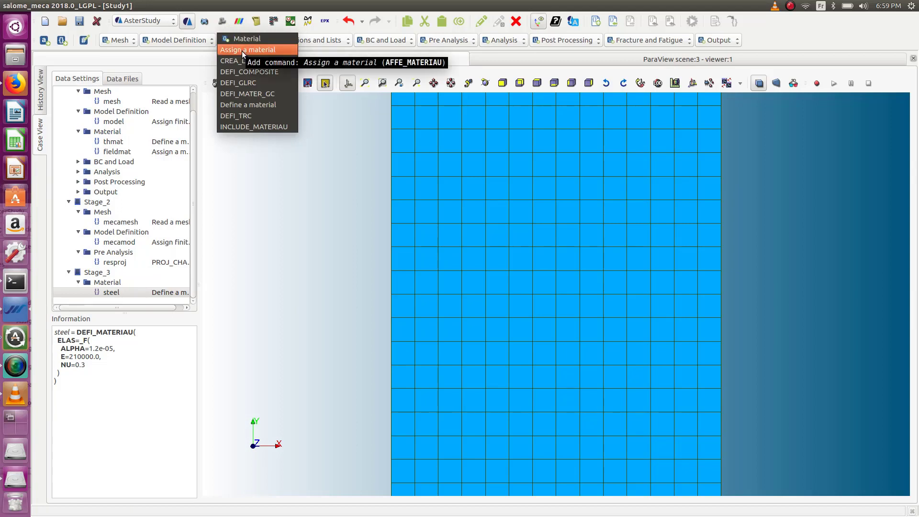
# Add an AFFE_MATERIAU command named mecafiel on model mecamod with one material assignment entry
pyautogui.click(243, 50)
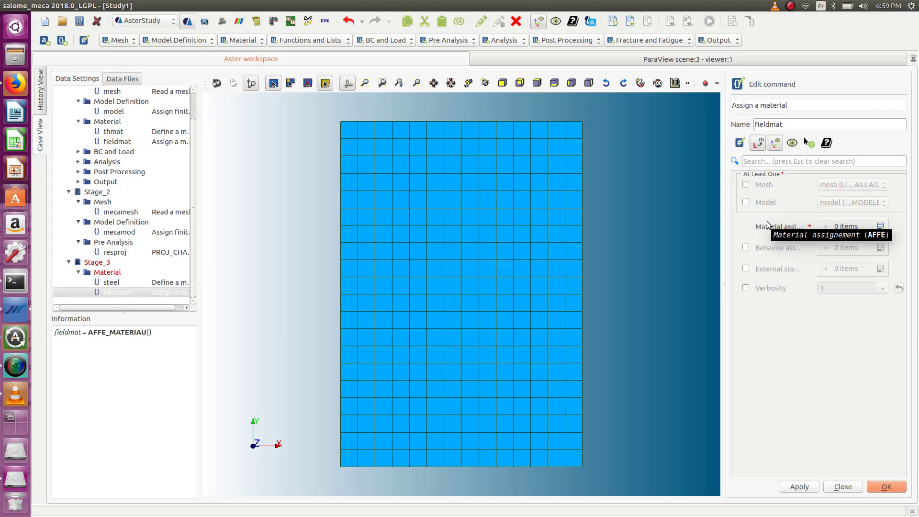
pyautogui.click(790, 125)
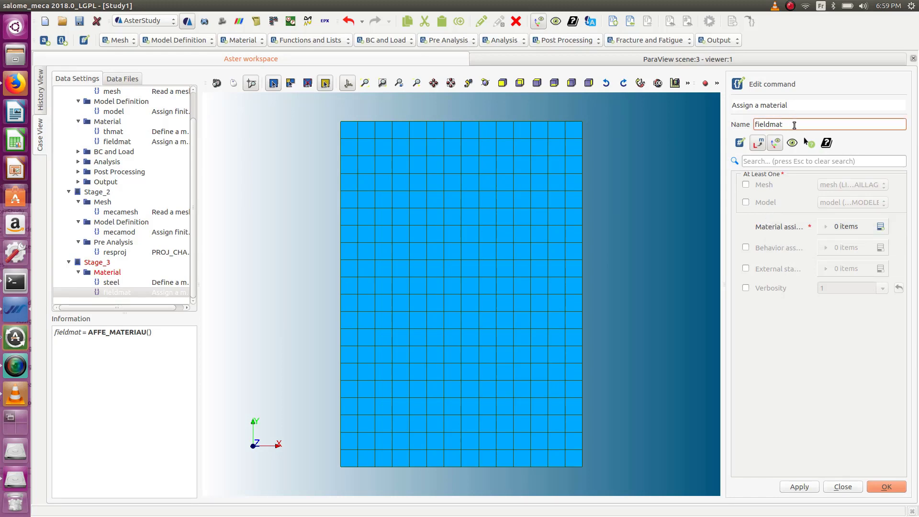
pyautogui.moveTo(786, 125); pyautogui.dragTo(744, 124)
pyautogui.write('mecafiel')
pyautogui.moveTo(788, 125); pyautogui.dragTo(751, 125)
pyautogui.click(748, 202)
pyautogui.click(838, 202)
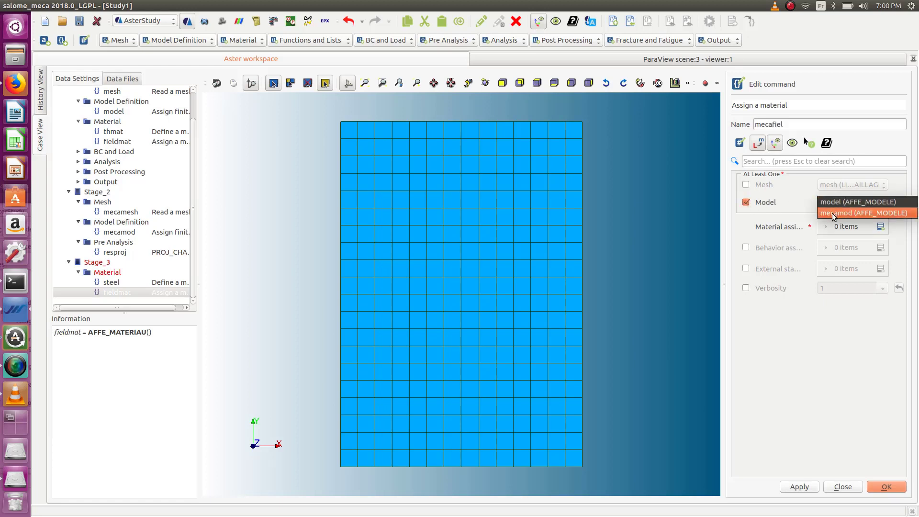
pyautogui.click(834, 214)
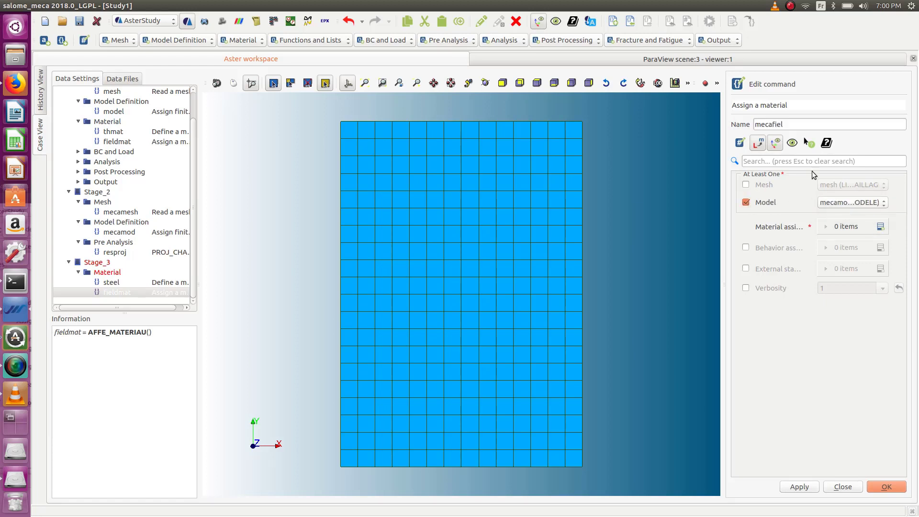
pyautogui.click(881, 227)
# Set assignment item [0] to Everywhere with material steel and confirm it
pyautogui.click(822, 250)
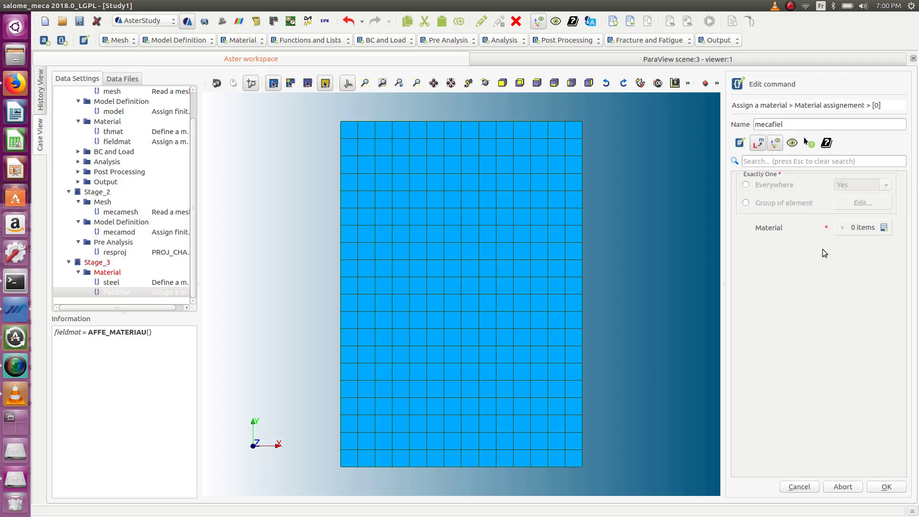
pyautogui.click(746, 185)
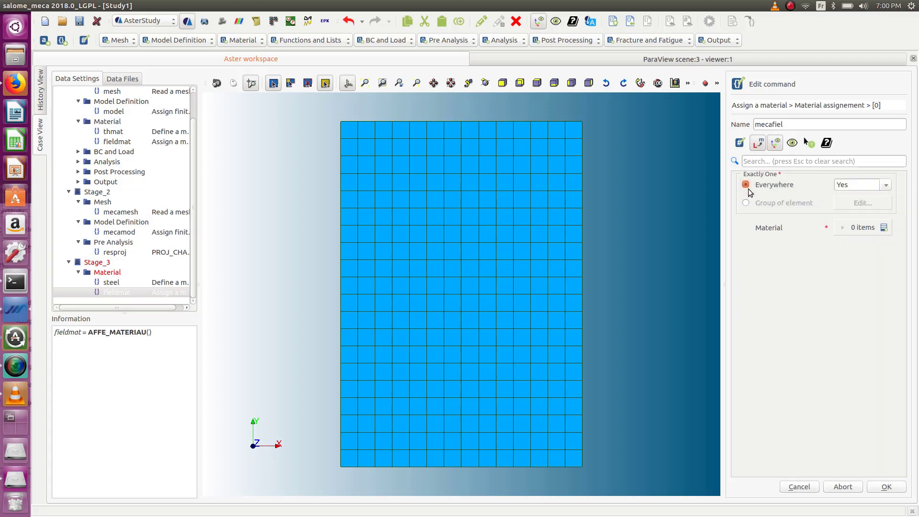
pyautogui.click(884, 228)
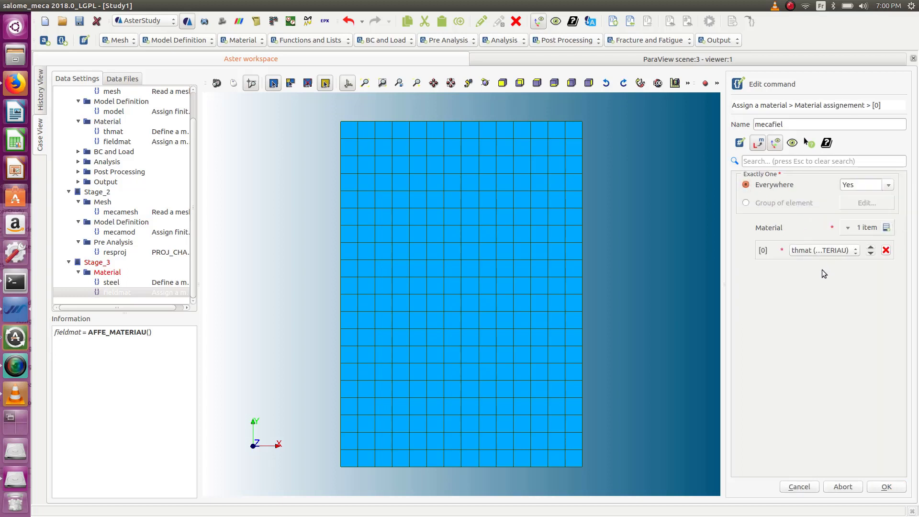
pyautogui.click(806, 249)
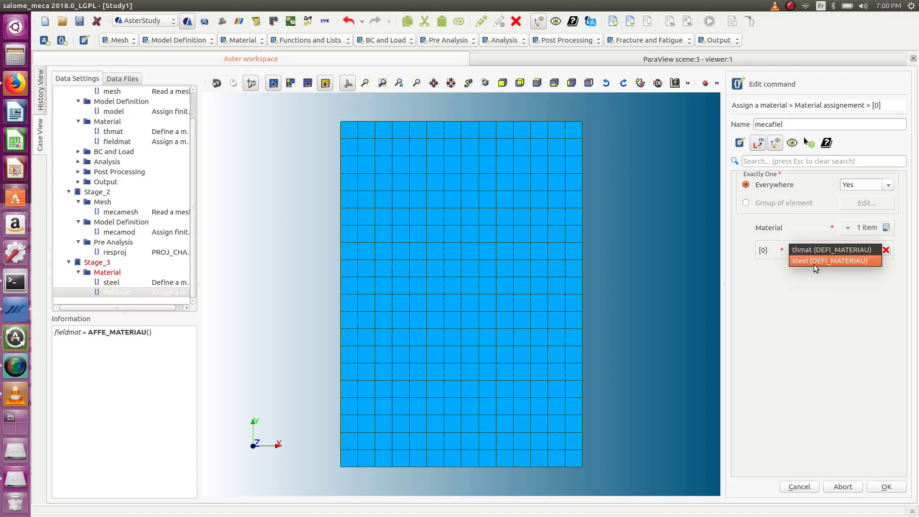
pyautogui.click(812, 261)
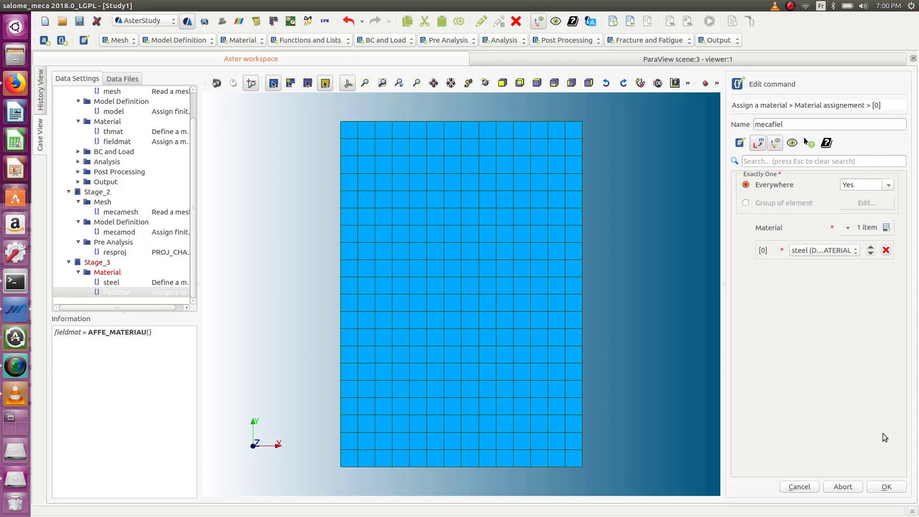
pyautogui.click(887, 486)
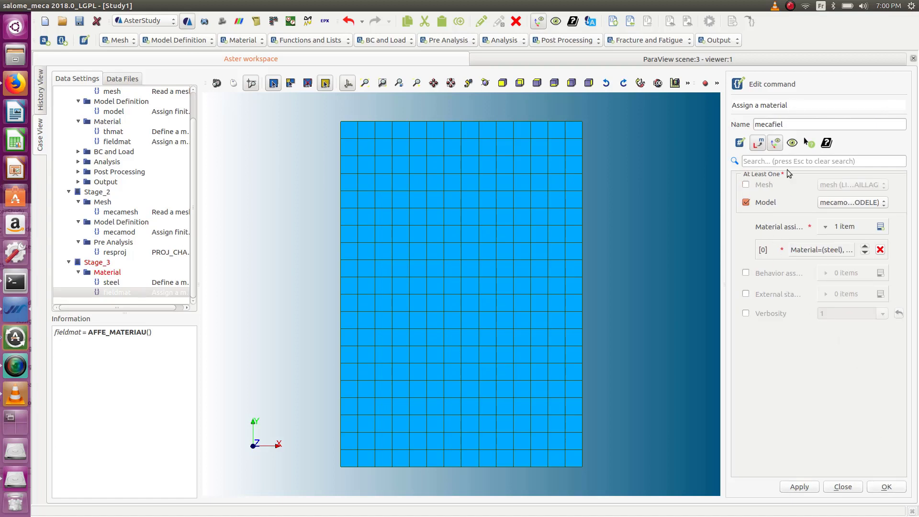
pyautogui.click(775, 143)
pyautogui.click(774, 144)
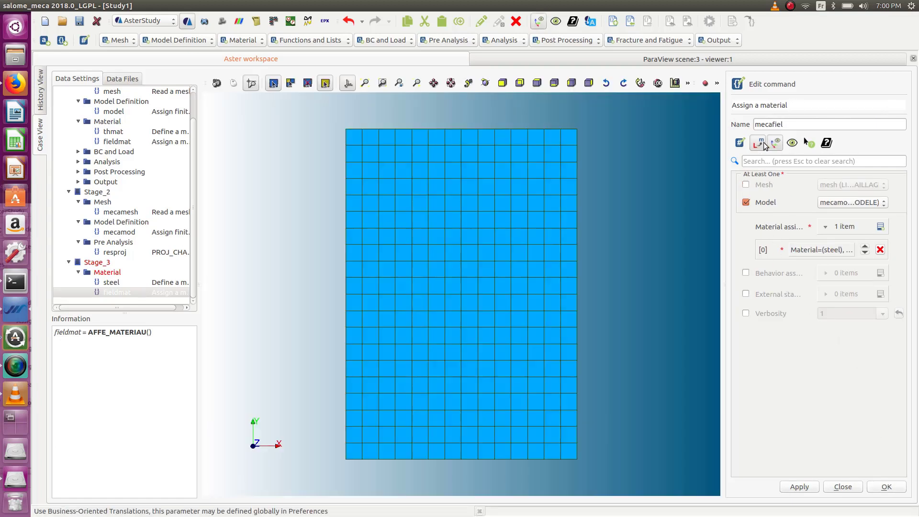
# Show Code_Aster keyword names, enable AFFE_VARC in mecafiel and add one entry to edit
pyautogui.click(761, 144)
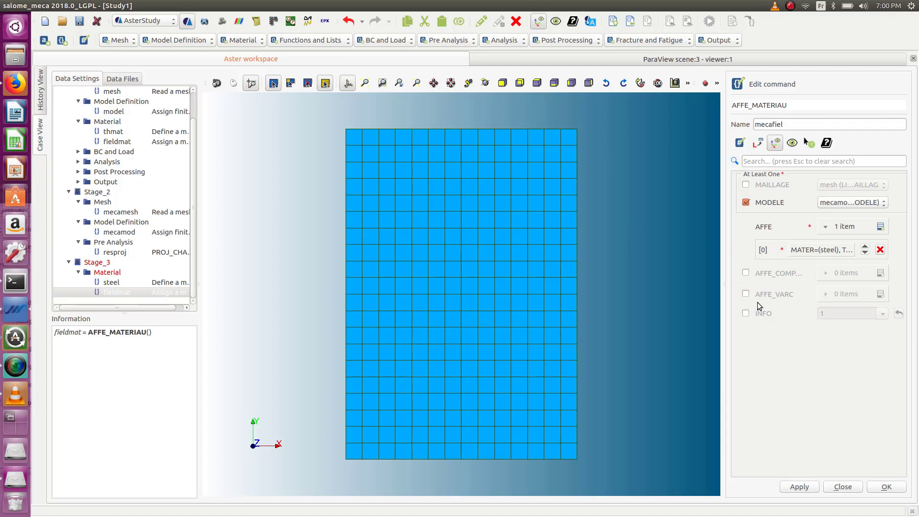
pyautogui.click(748, 294)
pyautogui.click(881, 294)
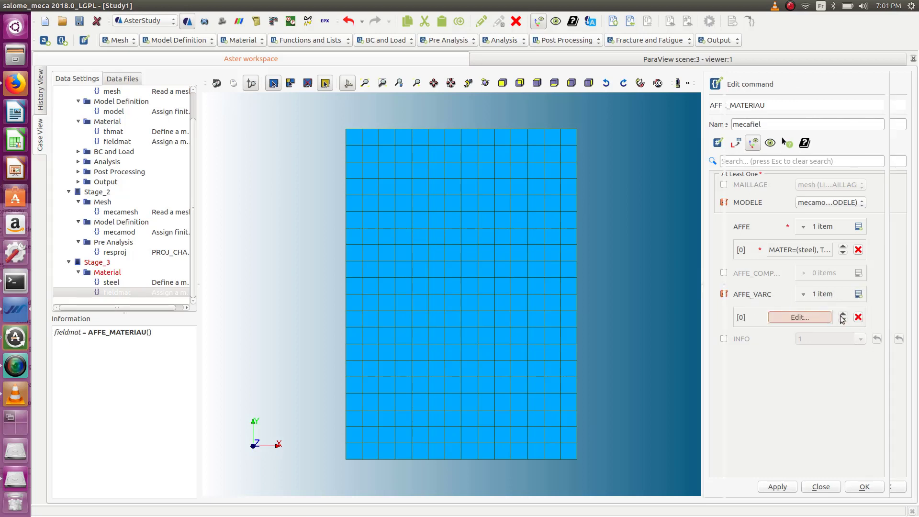
pyautogui.click(809, 317)
# Set the external state variable NOM_VARC to TEMP with reference value VALE_REF 20
pyautogui.click(899, 183)
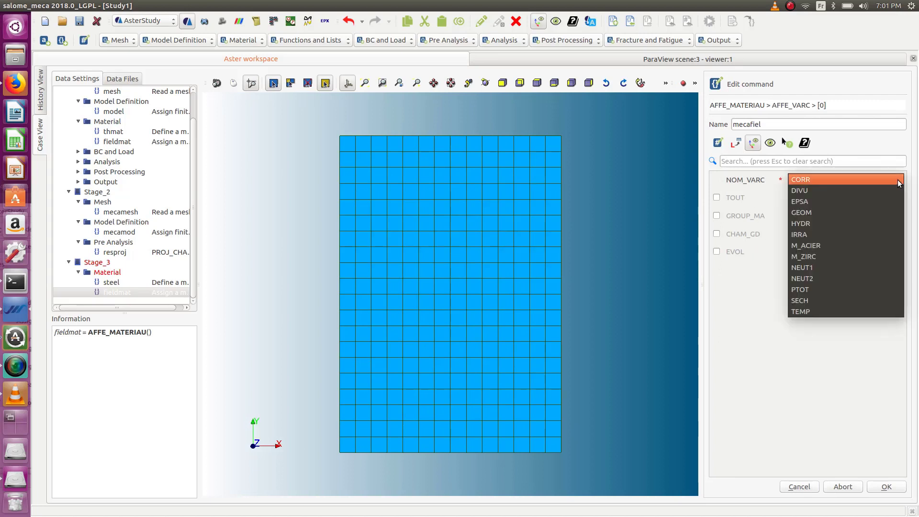
pyautogui.click(855, 312)
pyautogui.click(833, 200)
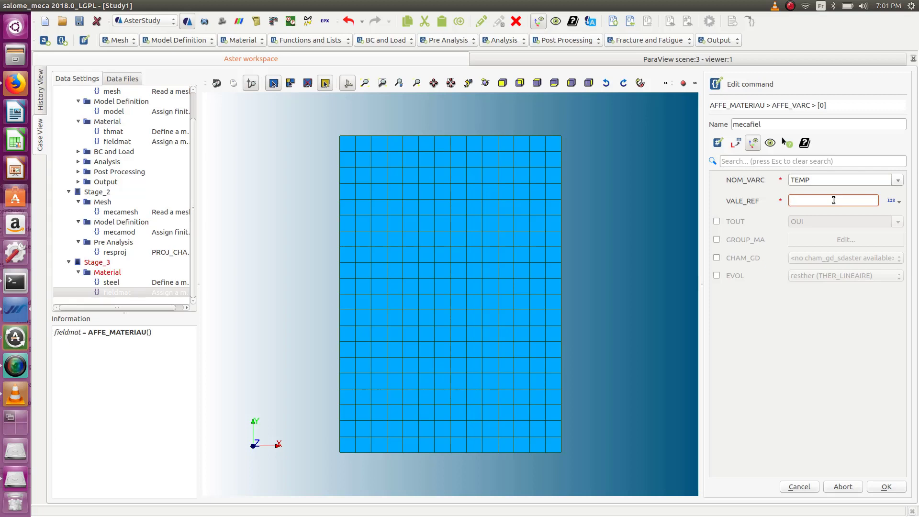
pyautogui.write('20')
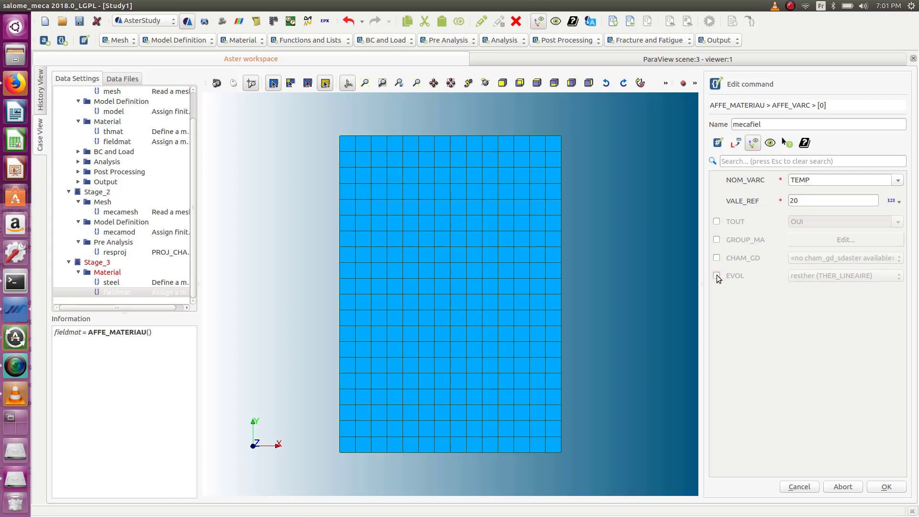
# Apply the variable everywhere (TOUT OUI) and take EVOL from resther (THER_LINEAIRE)
pyautogui.click(718, 220)
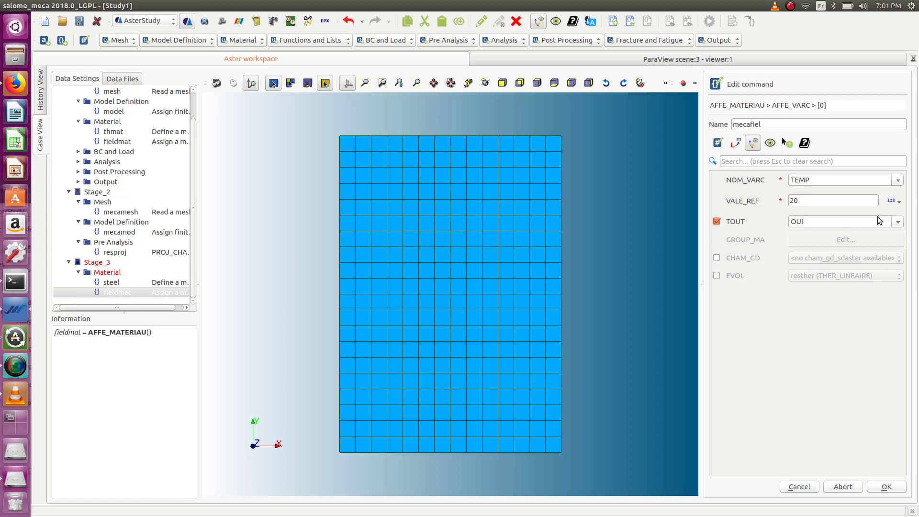
pyautogui.click(717, 276)
pyautogui.click(819, 275)
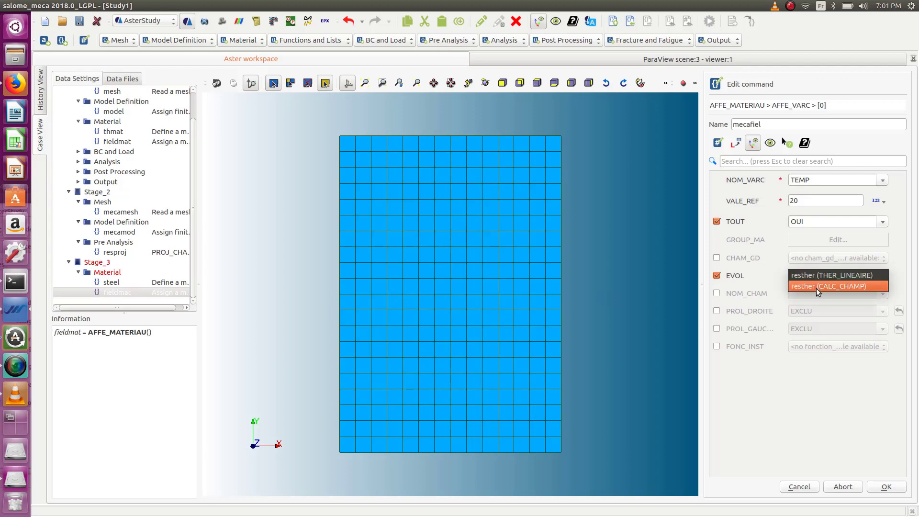
pyautogui.click(771, 268)
pyautogui.click(716, 275)
pyautogui.click(716, 259)
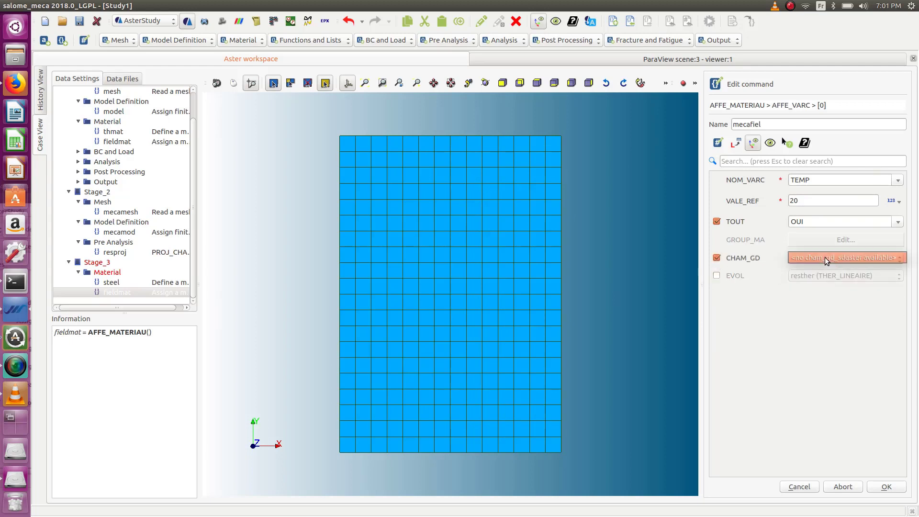
pyautogui.click(717, 259)
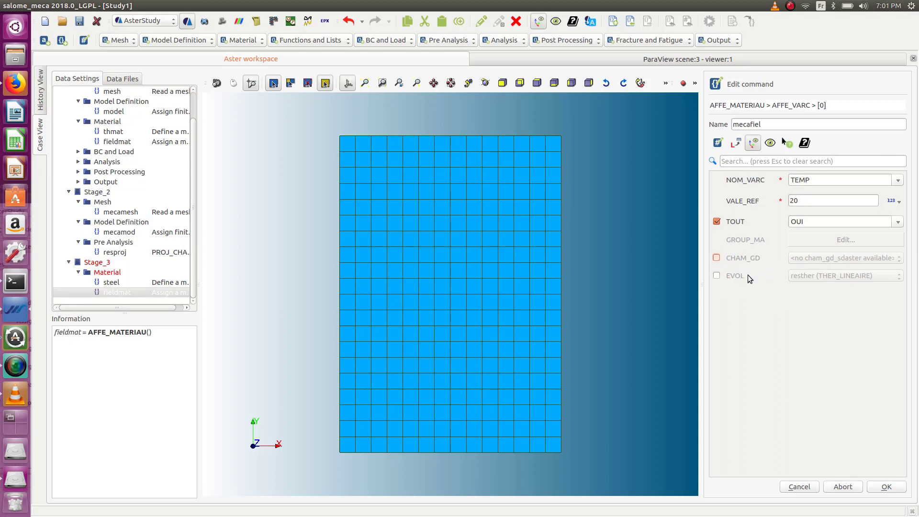
pyautogui.click(717, 275)
pyautogui.click(813, 275)
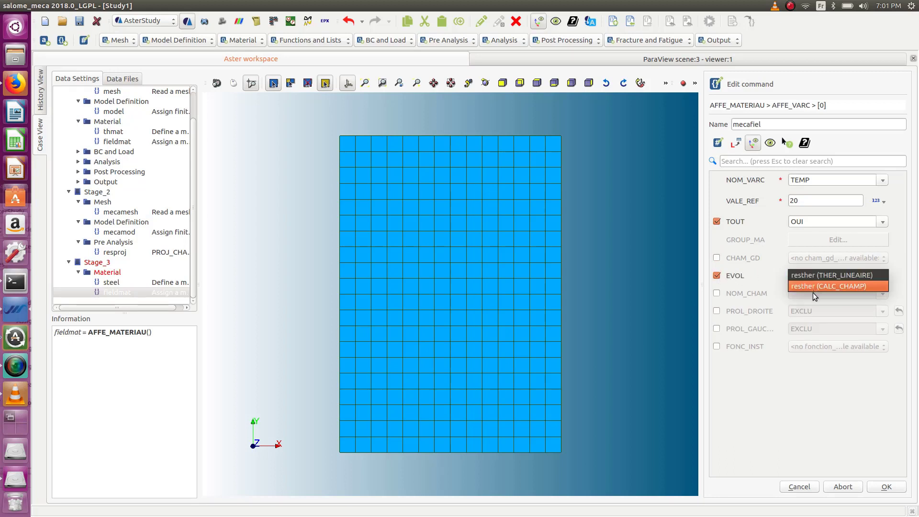
pyautogui.click(768, 272)
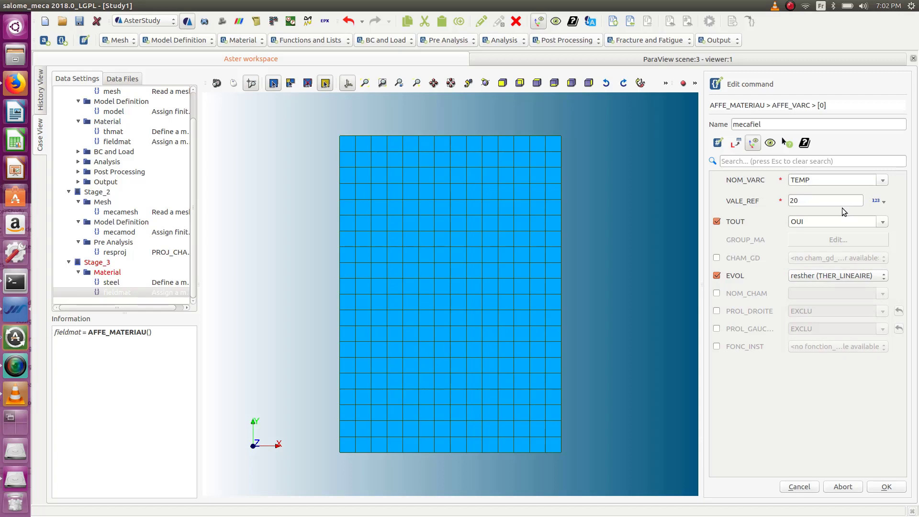
pyautogui.click(882, 181)
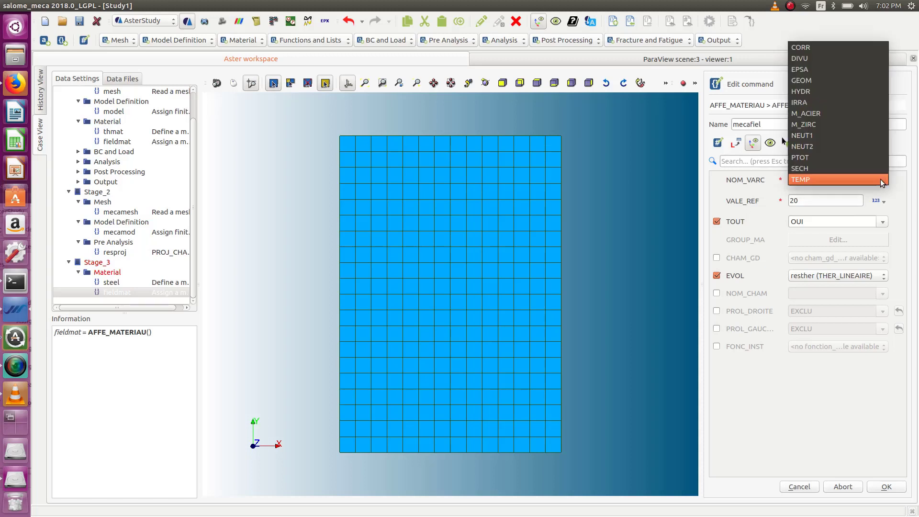
# Confirm NOM_VARC TEMP and EVOL resther (THER_LINEAIRE) for the mecafiel external variable
pyautogui.click(844, 178)
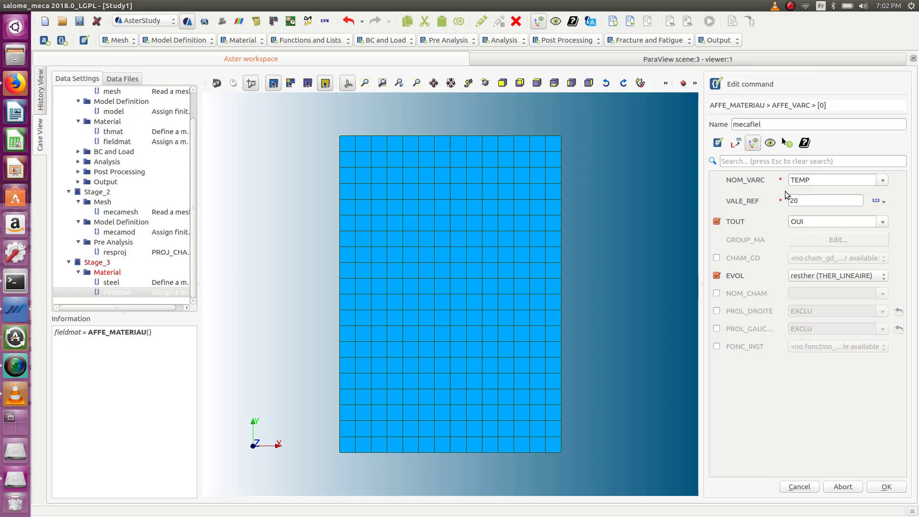
pyautogui.click(837, 278)
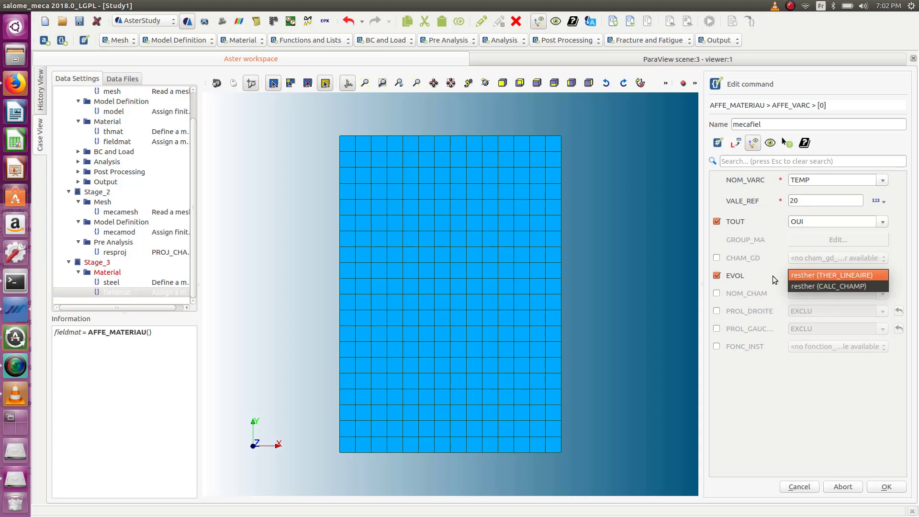
pyautogui.click(894, 277)
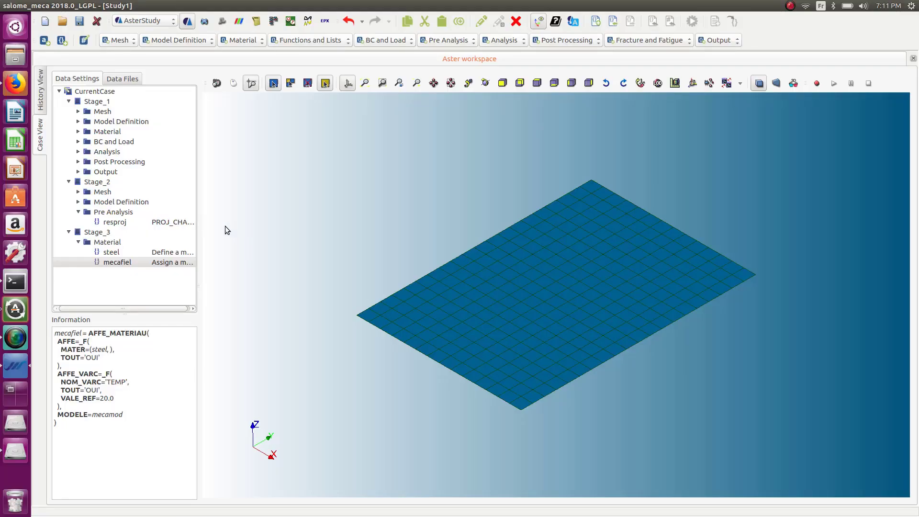
# Store the Stage_2 resproj PROJ_CHAMP command unchanged, then reopen mecafiel
pyautogui.click(175, 224)
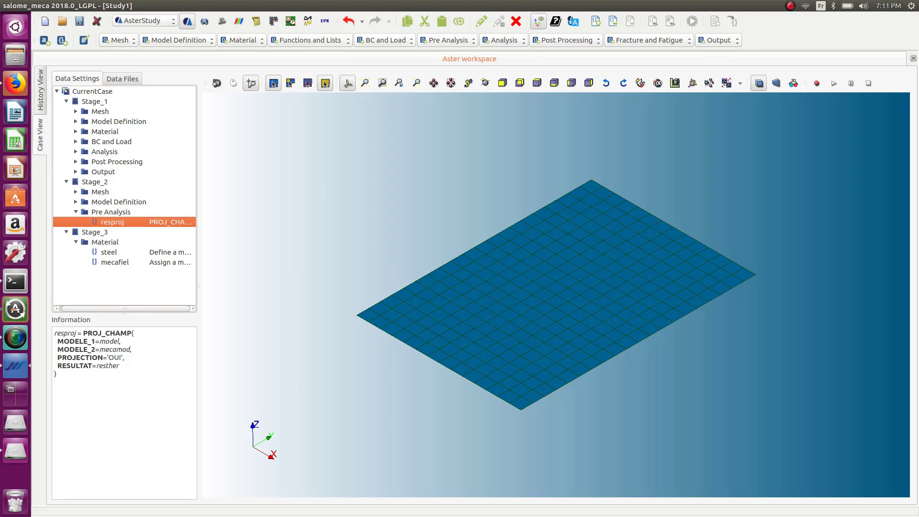
pyautogui.doubleClick(175, 223)
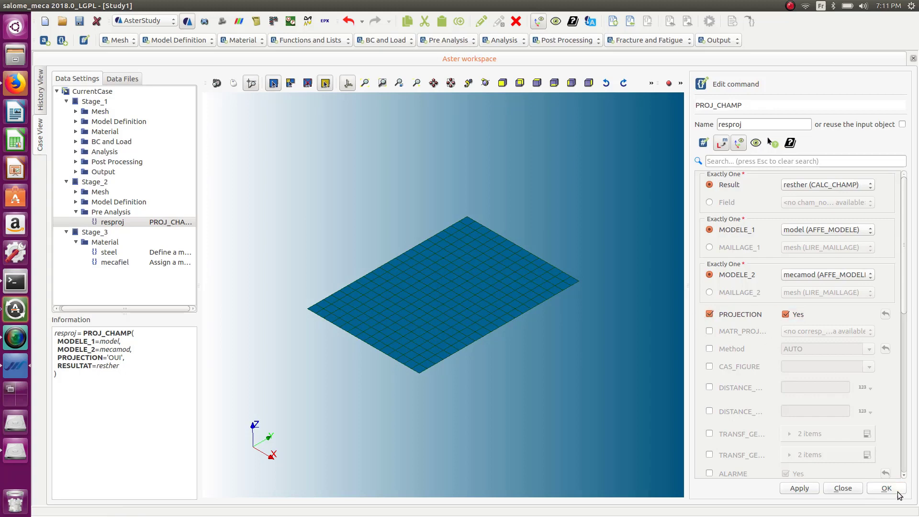
pyautogui.click(881, 489)
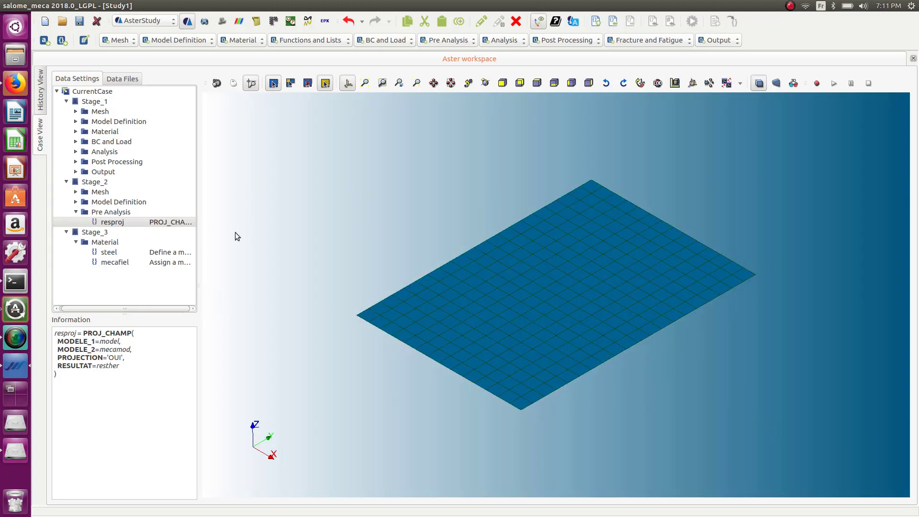
pyautogui.doubleClick(146, 262)
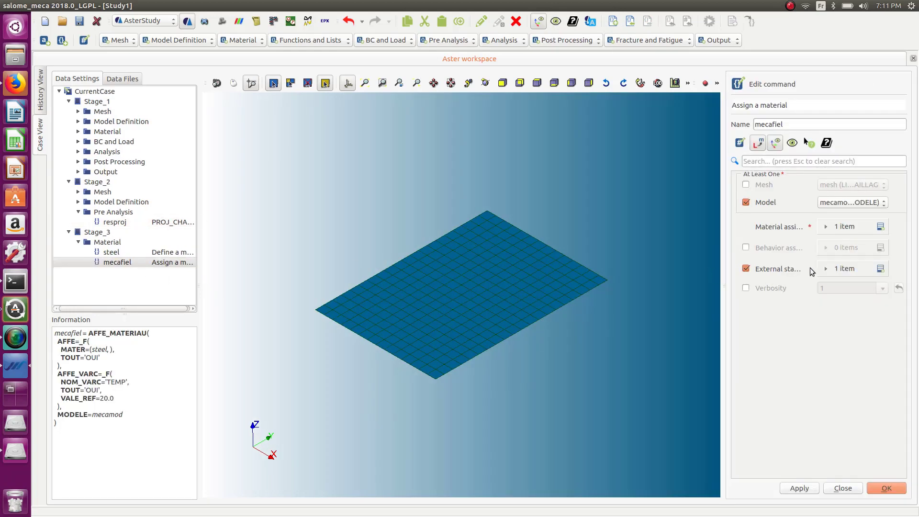
# Make mecafiel's TEMP variable take EVOL from resproj (PROJ_CHAMP) and store mecafiel
pyautogui.click(826, 269)
pyautogui.click(825, 292)
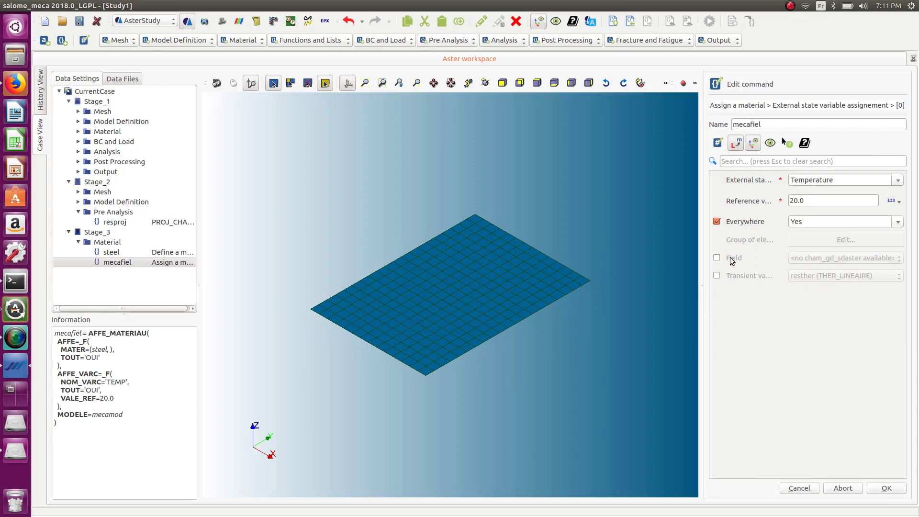
pyautogui.click(717, 276)
pyautogui.click(798, 276)
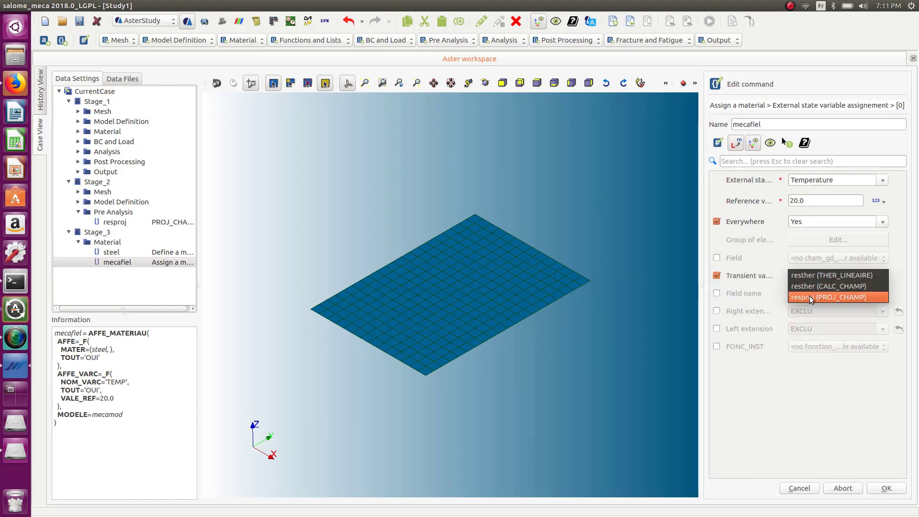
pyautogui.click(850, 297)
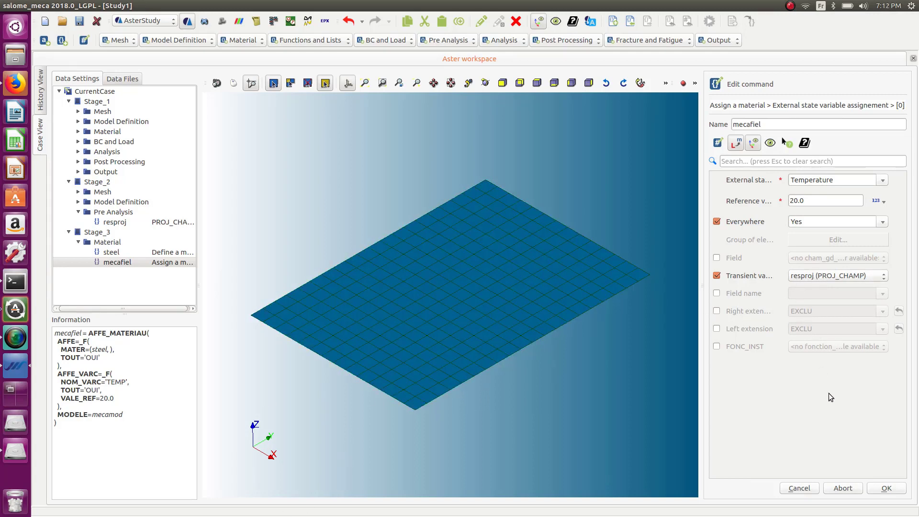
pyautogui.click(883, 489)
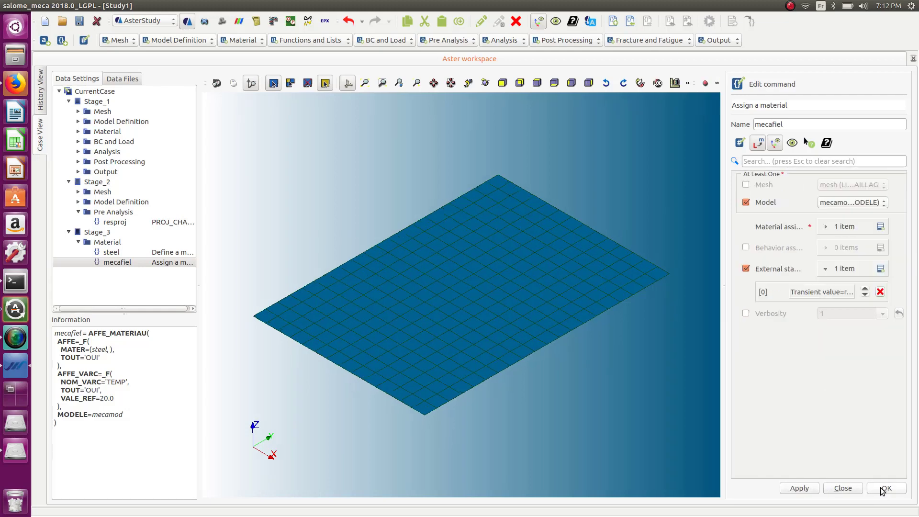
pyautogui.click(886, 489)
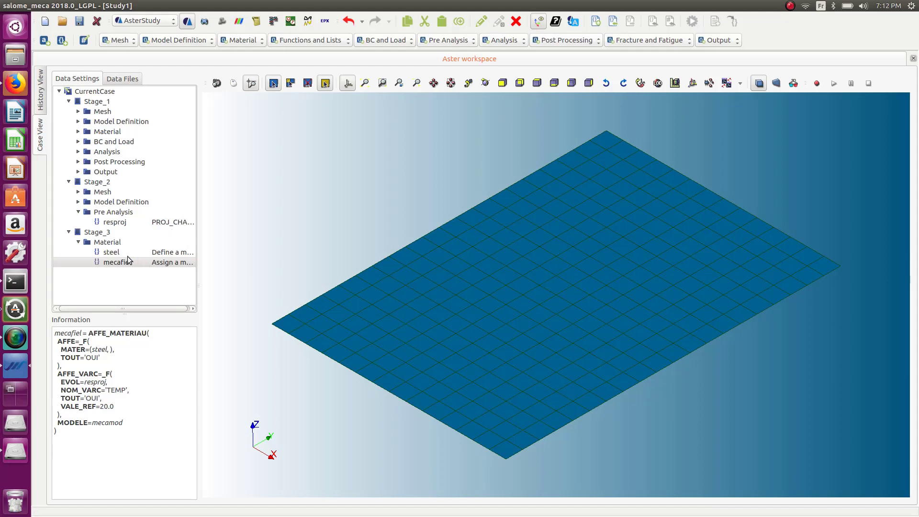
# Drag the splitter right so the Data Settings tree shows full command descriptions
pyautogui.moveTo(198, 245); pyautogui.dragTo(239, 247)
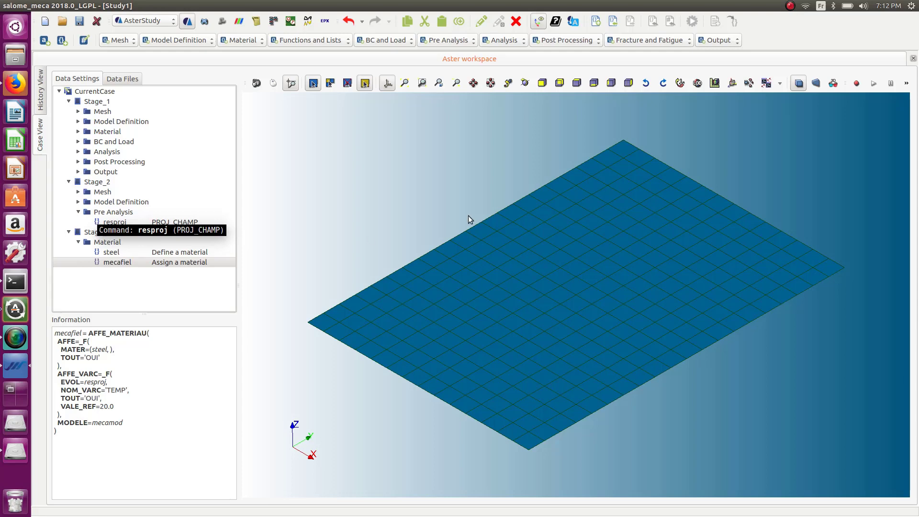
# In the +OZ top view, add an AFFE_CHAR_MECA mechanical load named mload
pyautogui.click(588, 85)
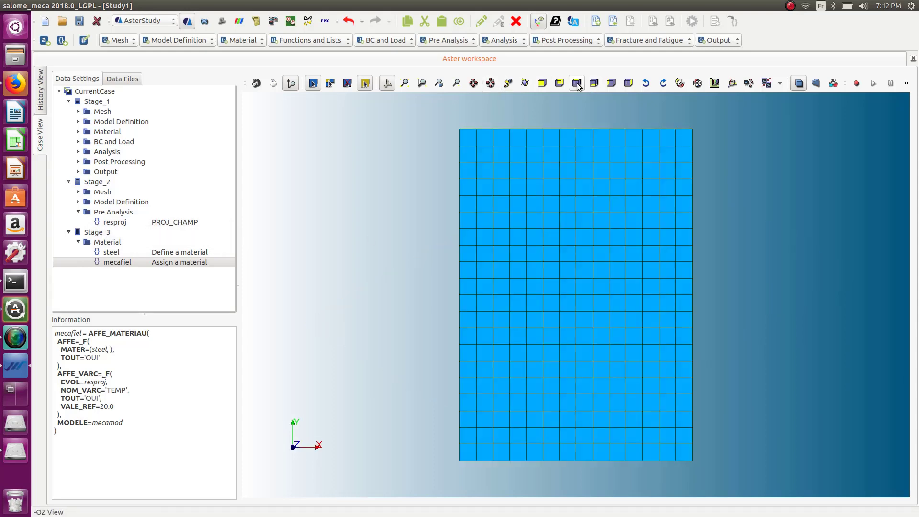
pyautogui.click(409, 39)
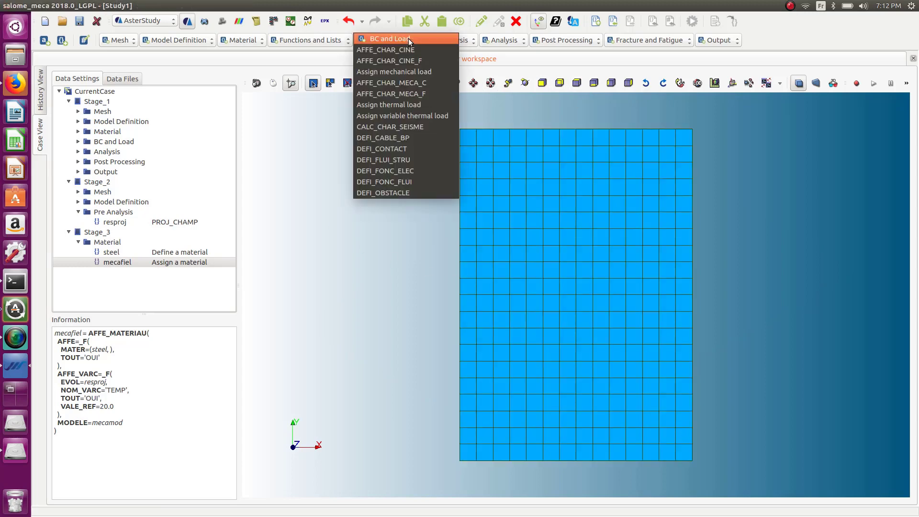
pyautogui.click(418, 70)
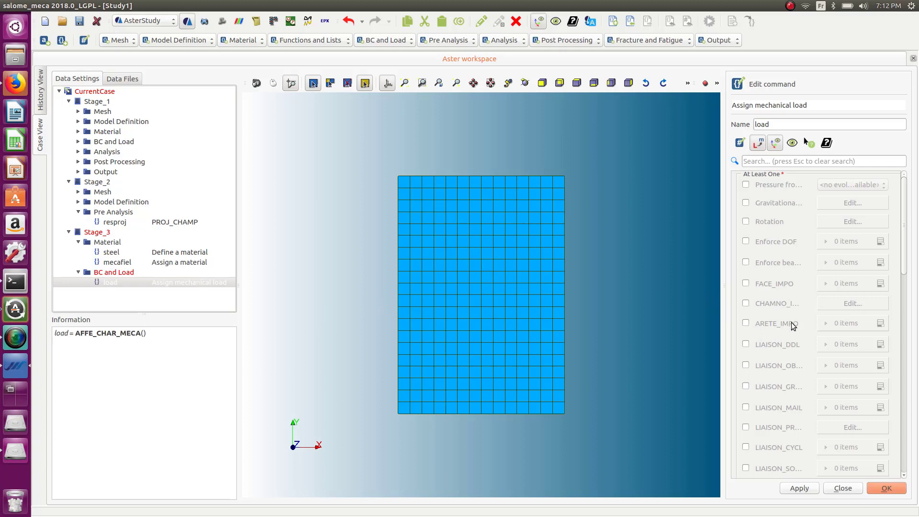
pyautogui.click(757, 124)
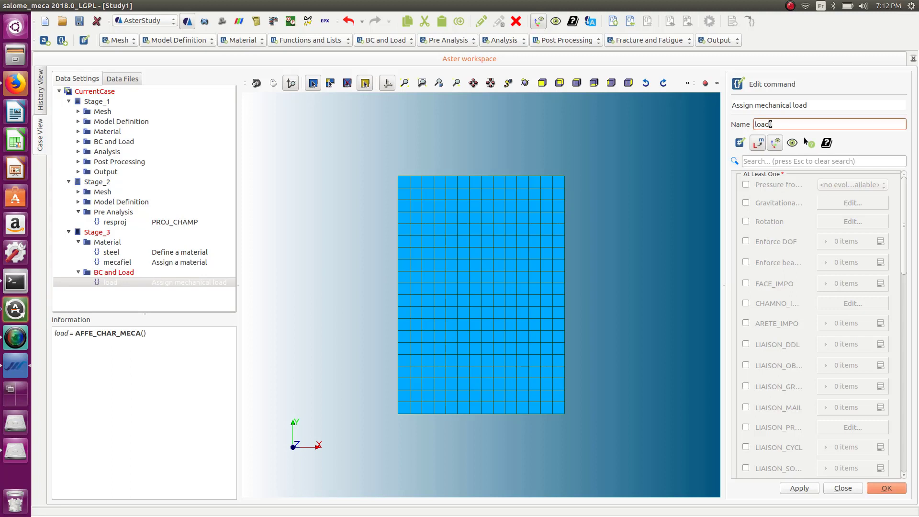
pyautogui.write('m')
# Enable Enforce DOF (DDL_IMPO) on mload and add one entry for editing
pyautogui.click(760, 145)
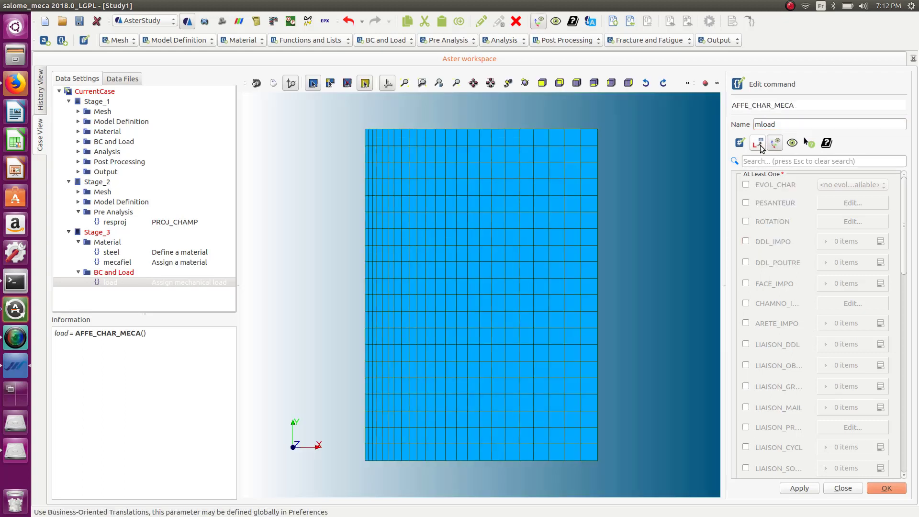
pyautogui.click(747, 241)
pyautogui.click(759, 145)
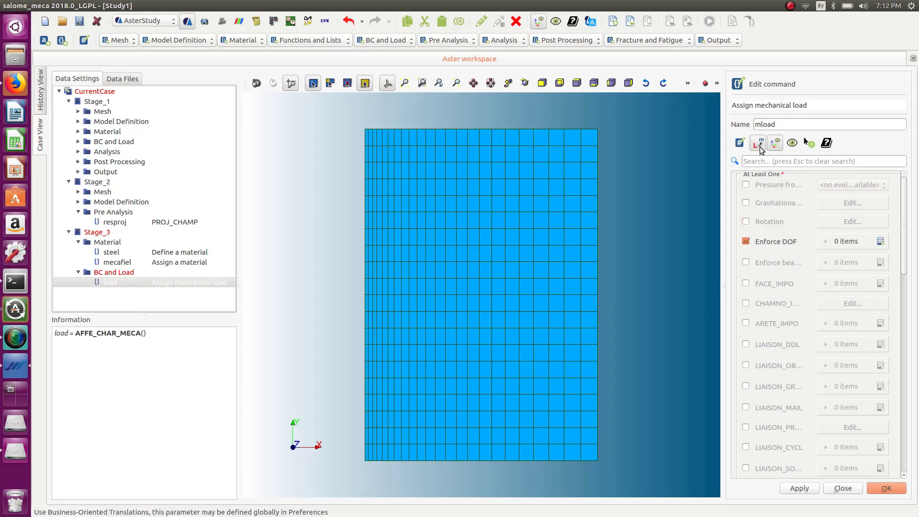
pyautogui.click(879, 242)
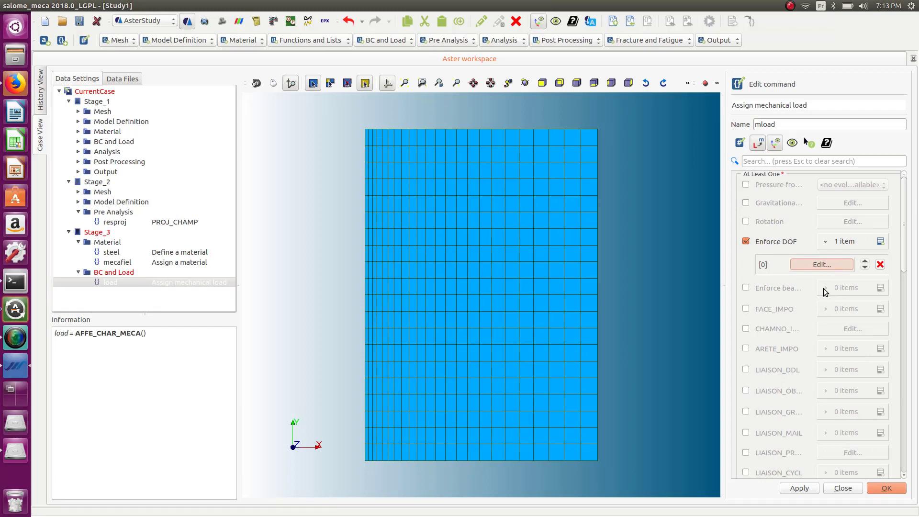
pyautogui.click(820, 268)
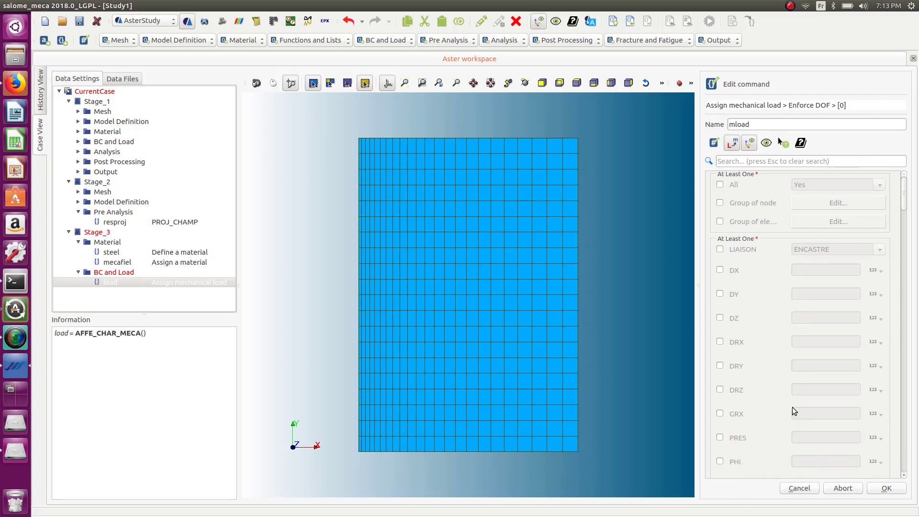
# Apply the enforced displacement to the element group ymin
pyautogui.click(720, 222)
pyautogui.click(846, 226)
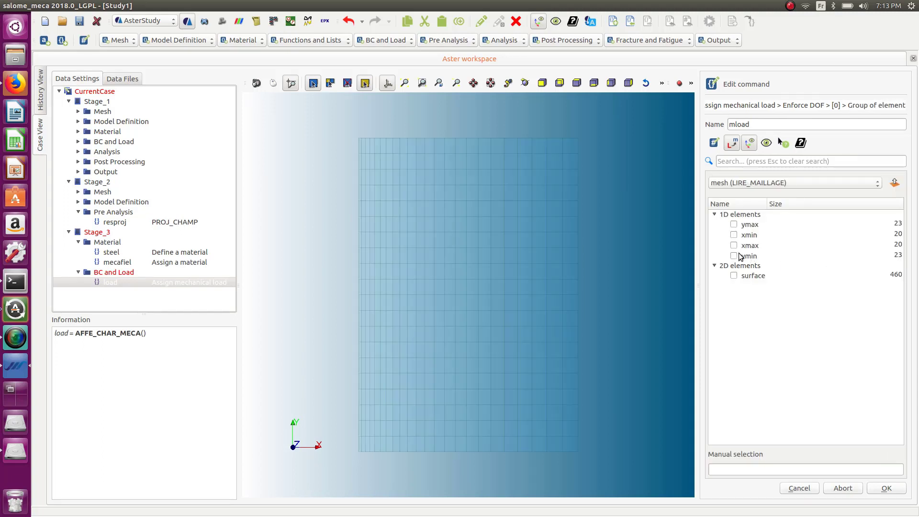
pyautogui.click(734, 256)
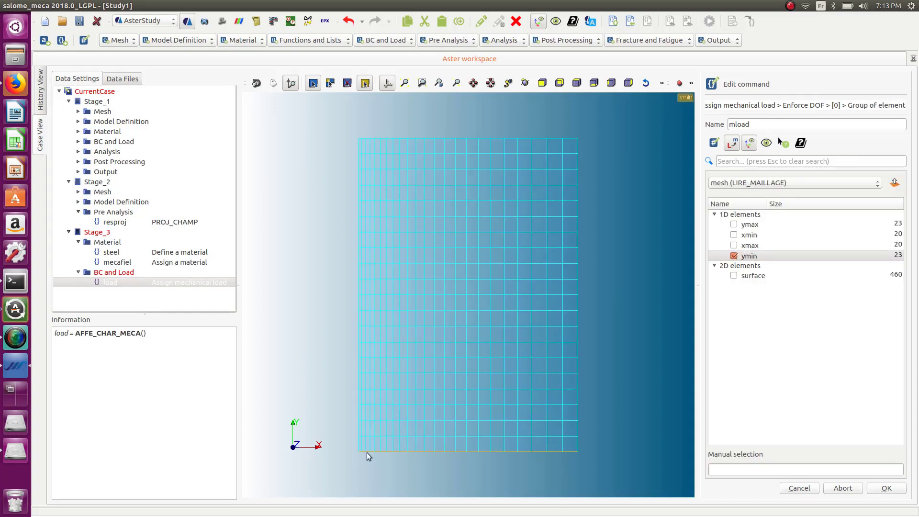
pyautogui.click(887, 488)
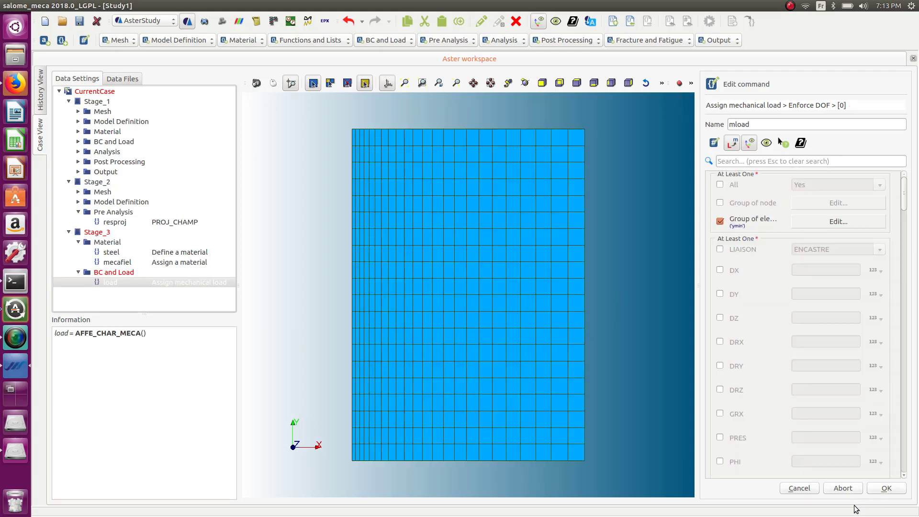
# Fix DX = 0 and DY = 0 on ymin and confirm the entry
pyautogui.click(720, 271)
pyautogui.click(720, 293)
pyautogui.click(840, 271)
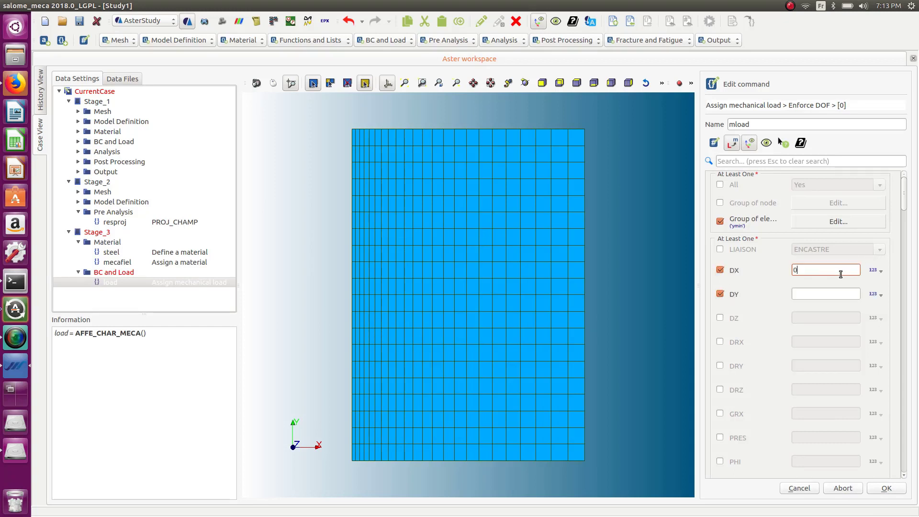
pyautogui.click(834, 293)
pyautogui.click(886, 487)
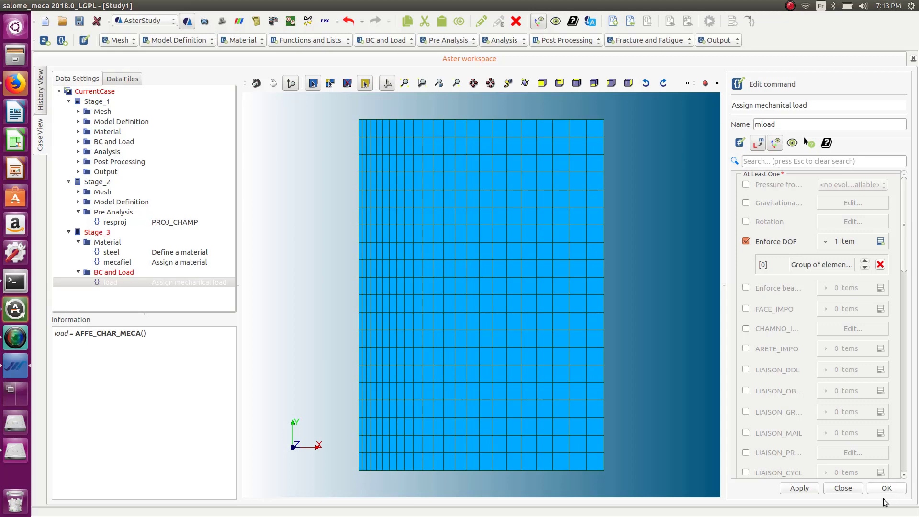
pyautogui.scroll(-6, 532, 249)
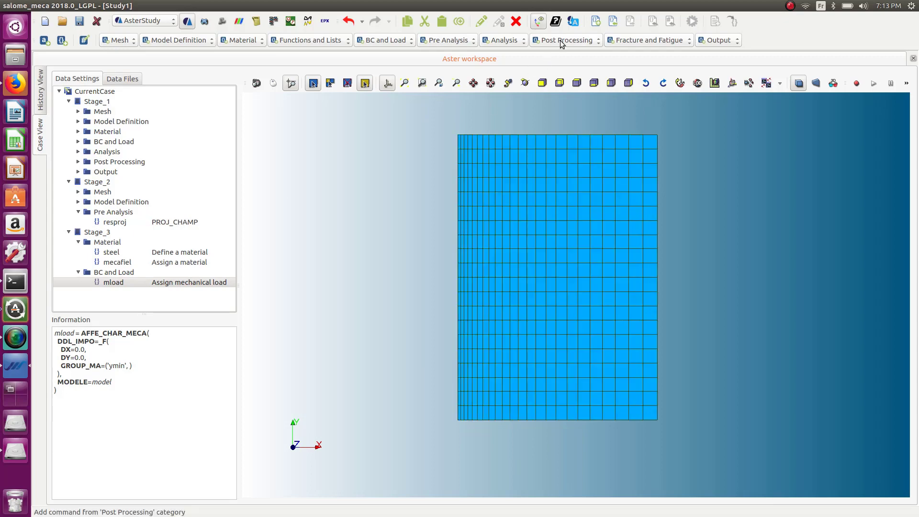
# Add a static mechanical analysis using material field mecafiel and model mecamod
pyautogui.click(490, 42)
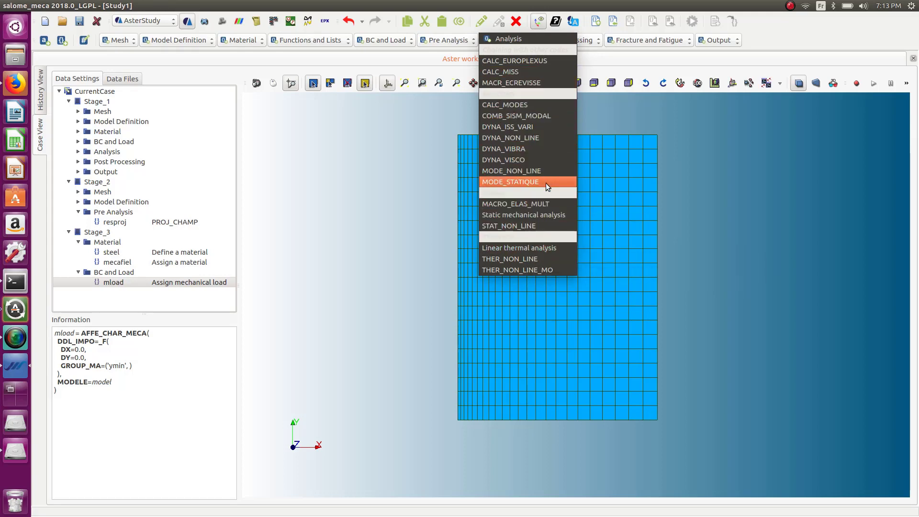
pyautogui.click(527, 215)
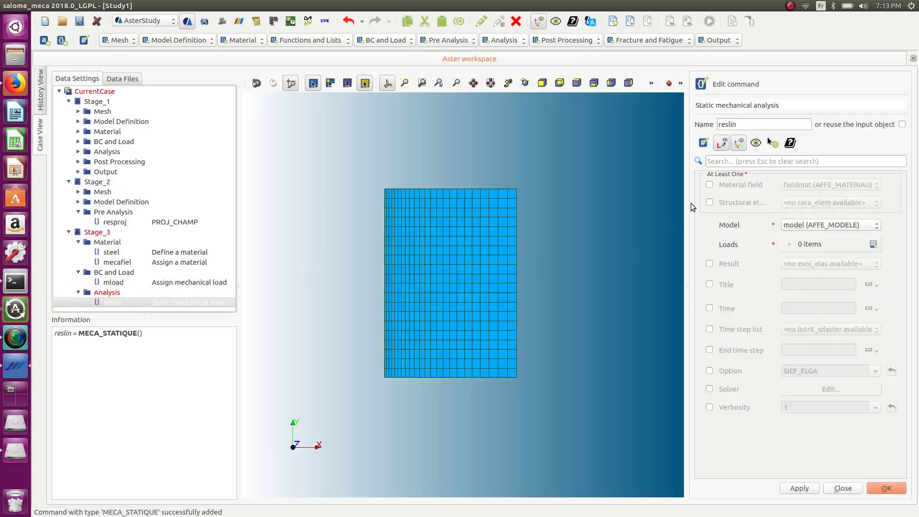
pyautogui.click(712, 187)
pyautogui.click(800, 186)
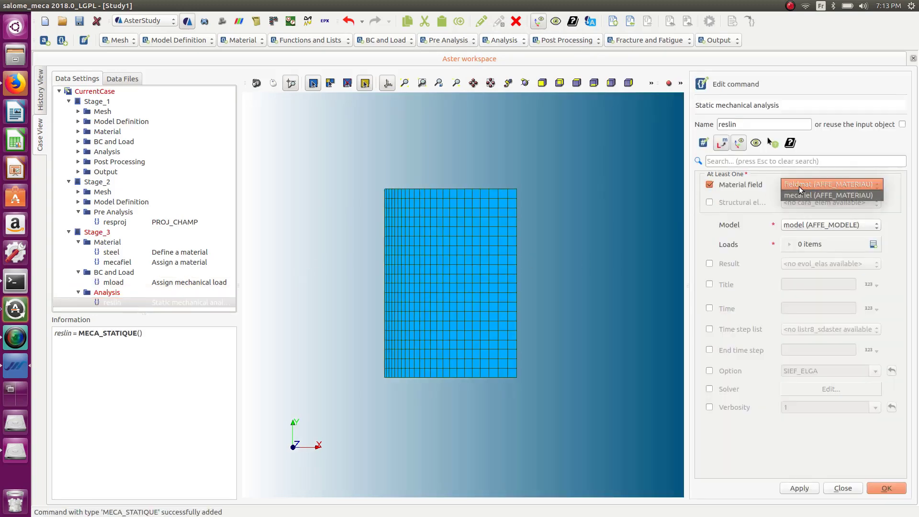
pyautogui.click(802, 195)
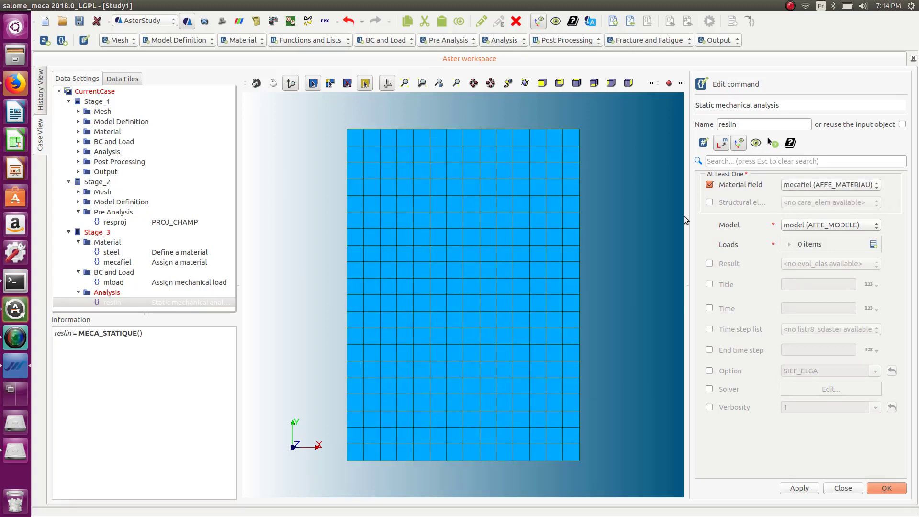
pyautogui.click(822, 230)
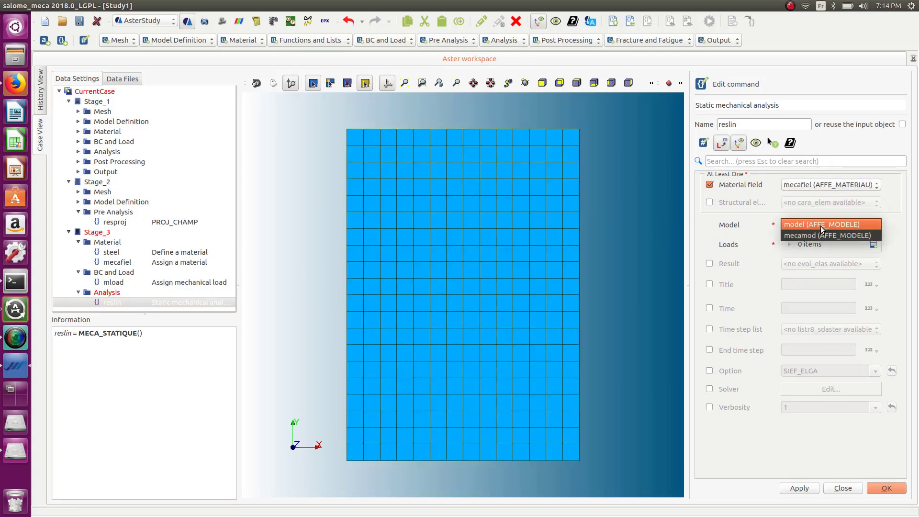
pyautogui.click(823, 234)
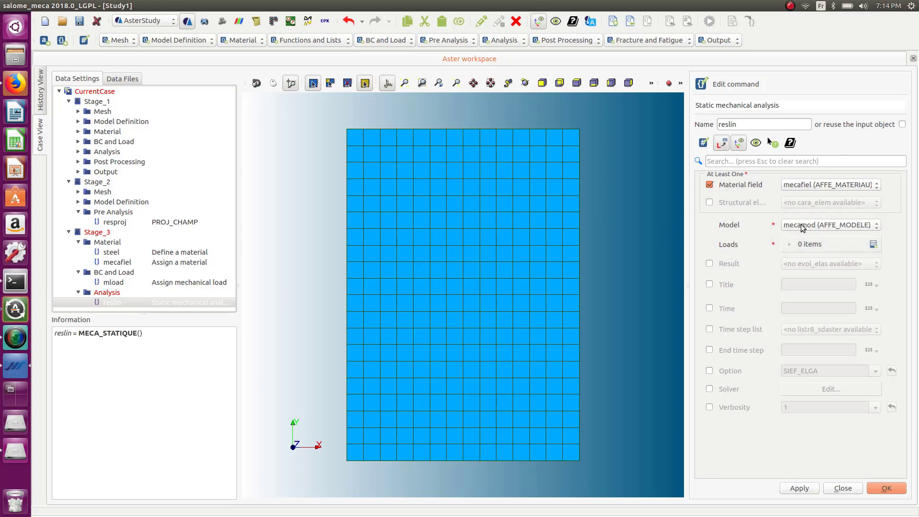
# Add mload as the analysis load and store the reslin static analysis
pyautogui.click(874, 245)
pyautogui.click(792, 265)
pyautogui.click(793, 180)
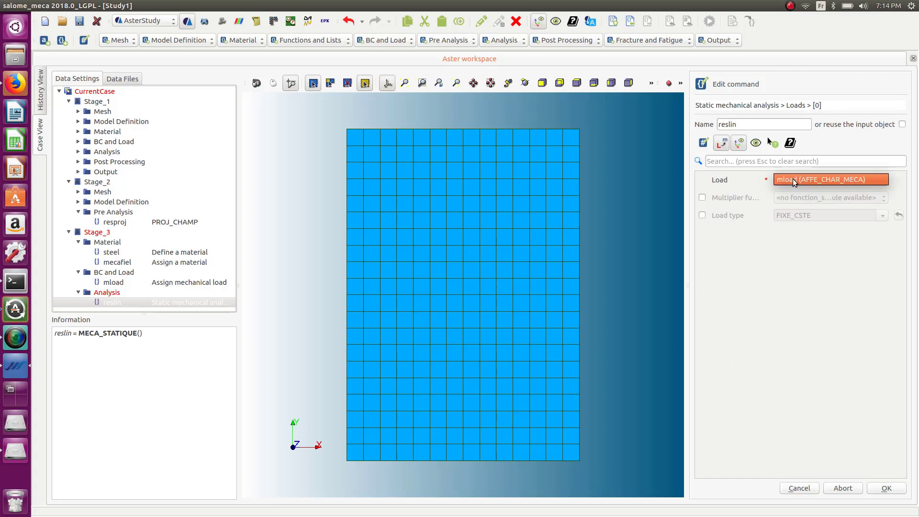
pyautogui.click(793, 179)
pyautogui.click(874, 487)
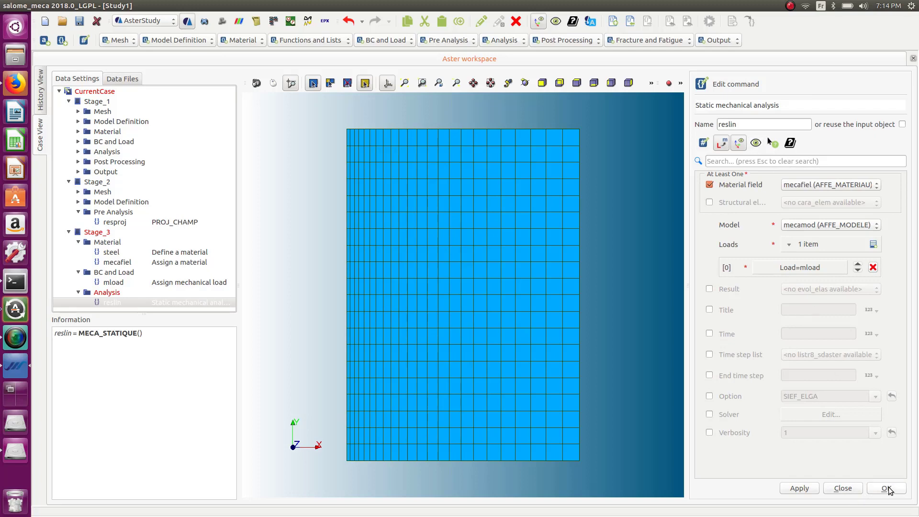
pyautogui.click(887, 488)
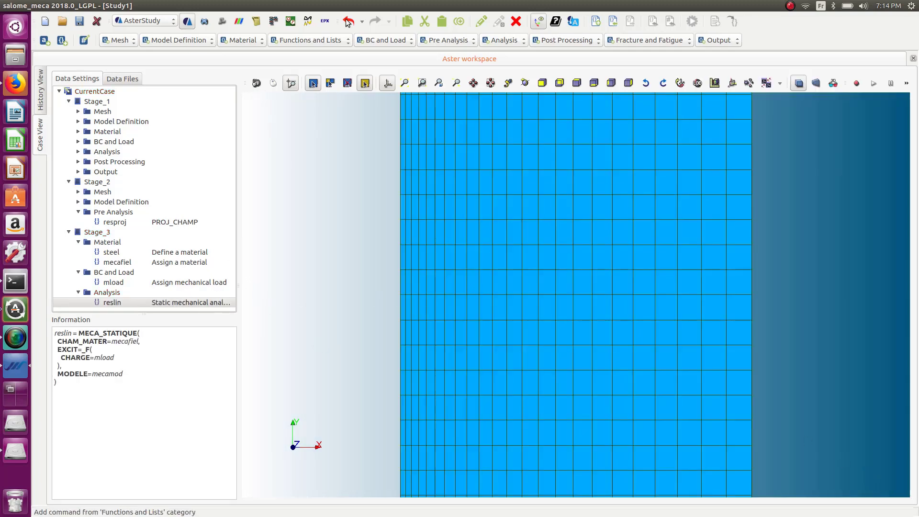
# Add a CALC_CHAMP post-processing command and rename it reslin
pyautogui.click(551, 40)
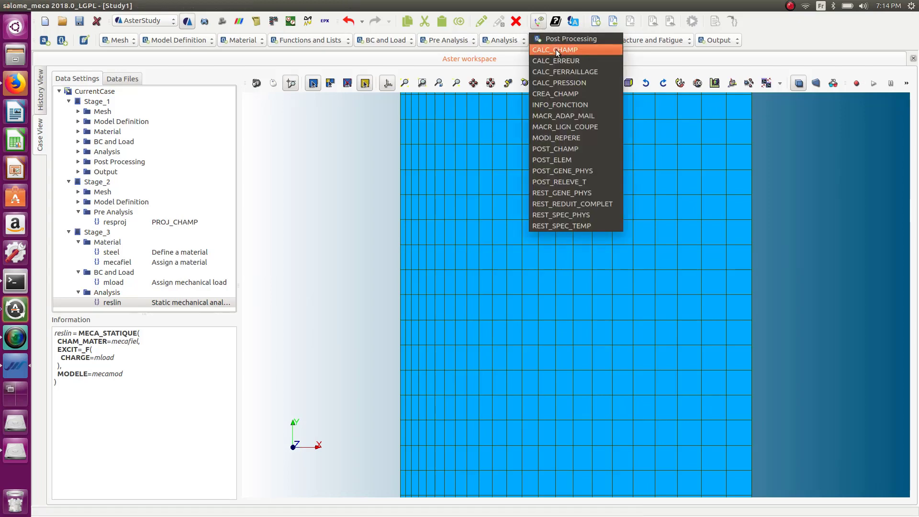
pyautogui.click(565, 39)
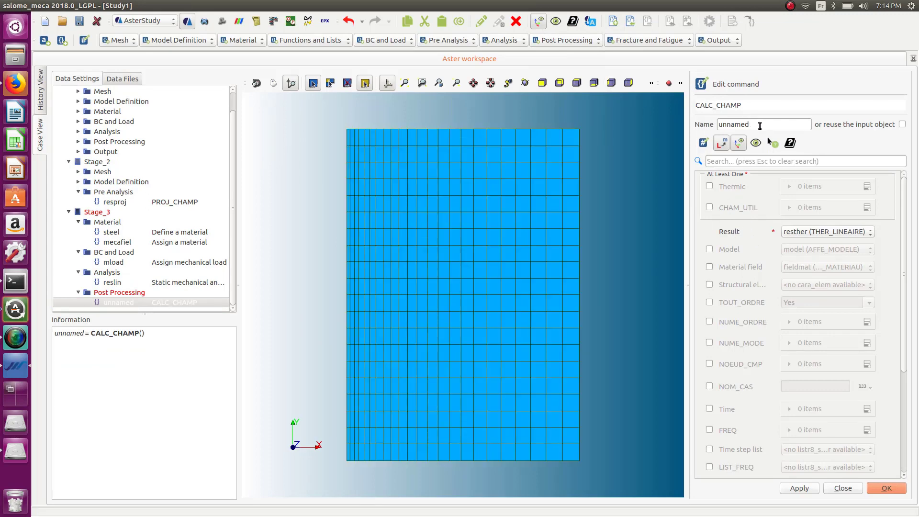
pyautogui.moveTo(761, 125); pyautogui.dragTo(693, 120)
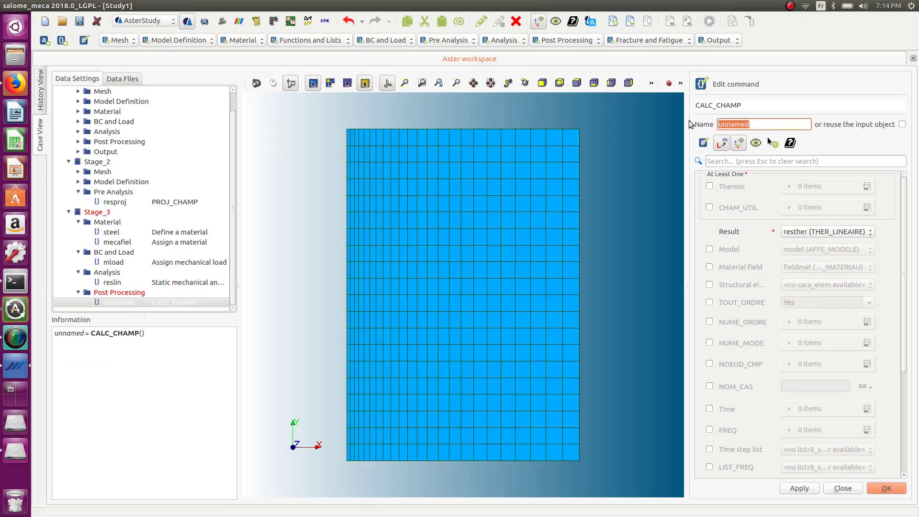
pyautogui.write('reslin')
pyautogui.click(889, 232)
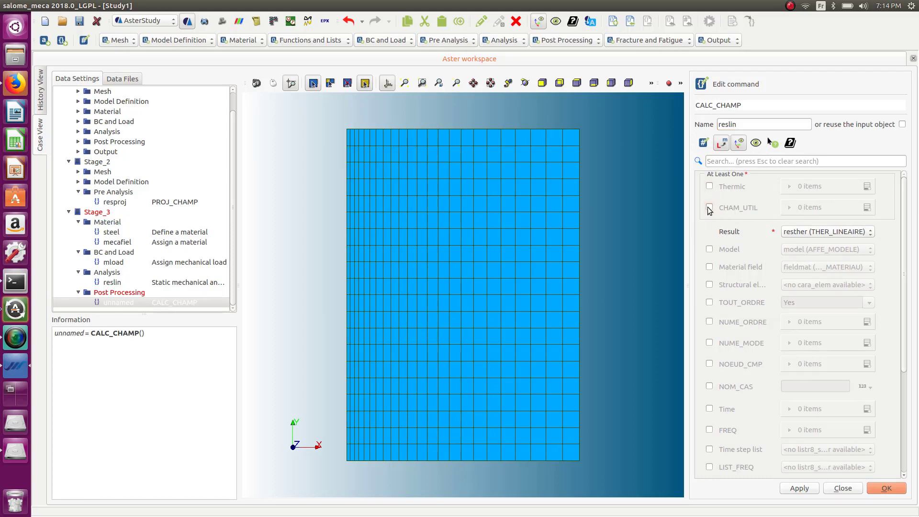
pyautogui.scroll(-2, 905, 216)
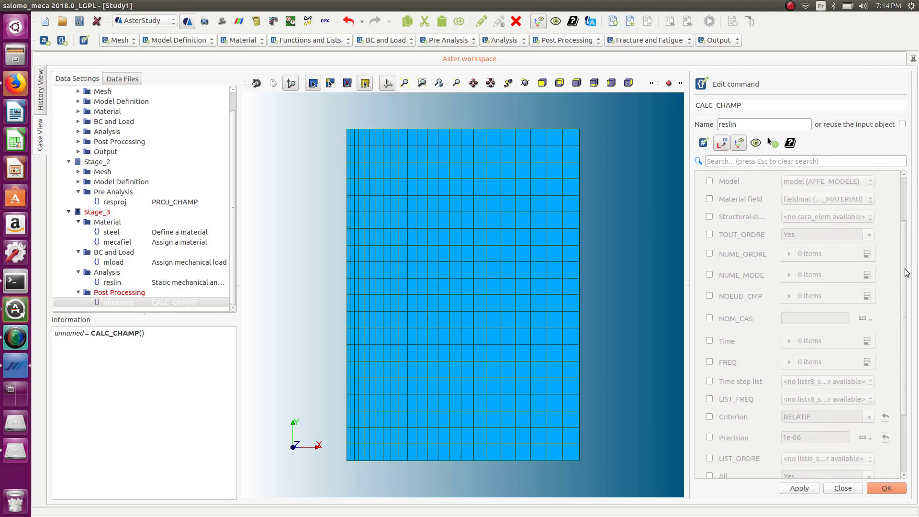
pyautogui.scroll(2, 904, 225)
pyautogui.scroll(1, 897, 215)
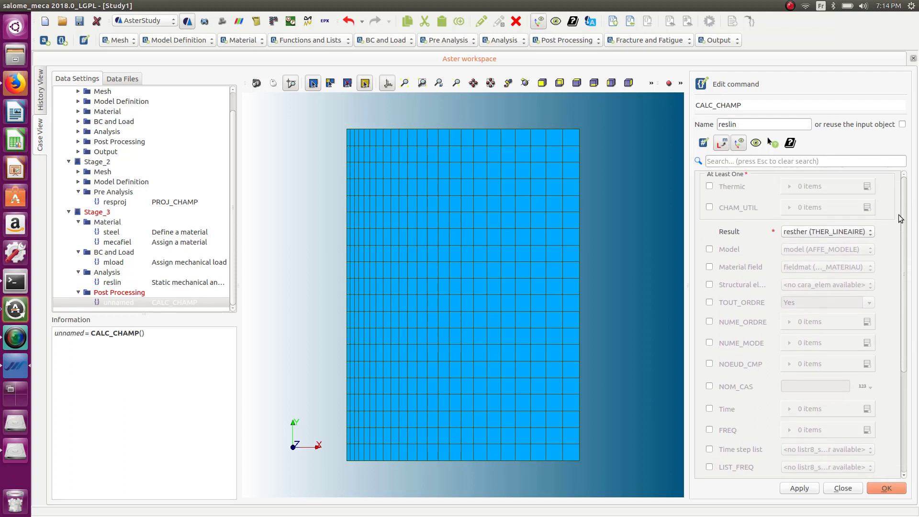
pyautogui.scroll(-5, 899, 281)
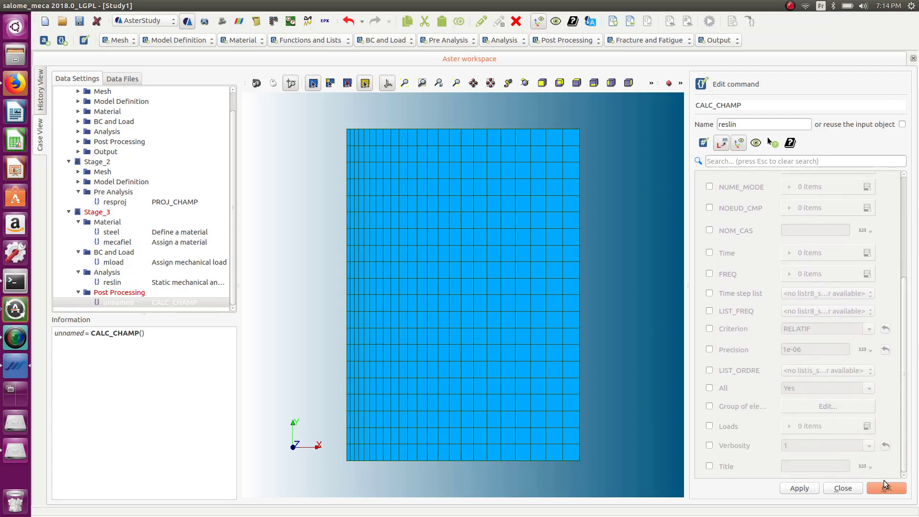
pyautogui.scroll(2, 903, 391)
pyautogui.scroll(3, 883, 249)
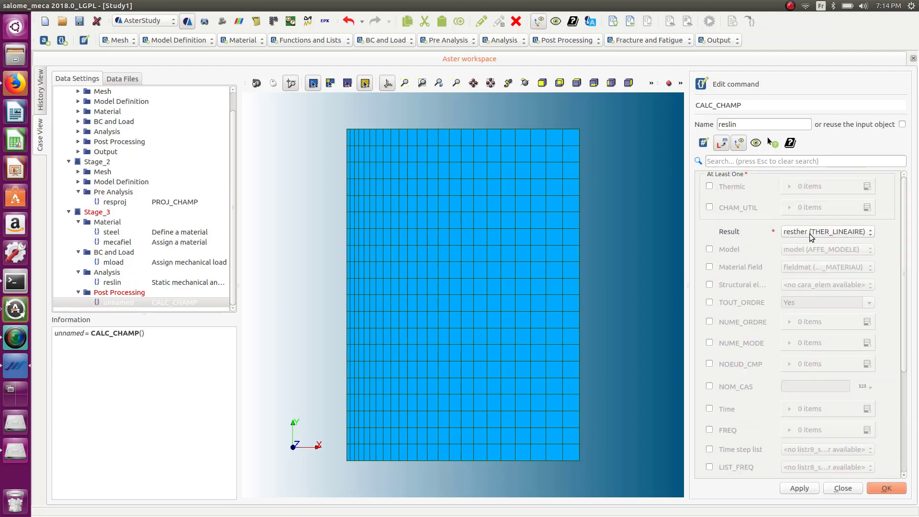
# Try a CHAM_UTIL user field entry, switch it off again, and show the Result choices
pyautogui.click(710, 206)
pyautogui.click(867, 207)
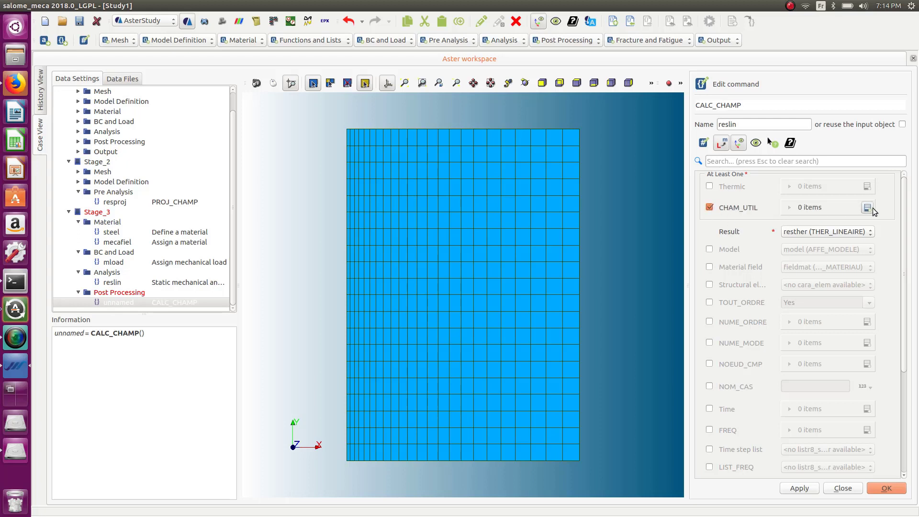
pyautogui.click(829, 232)
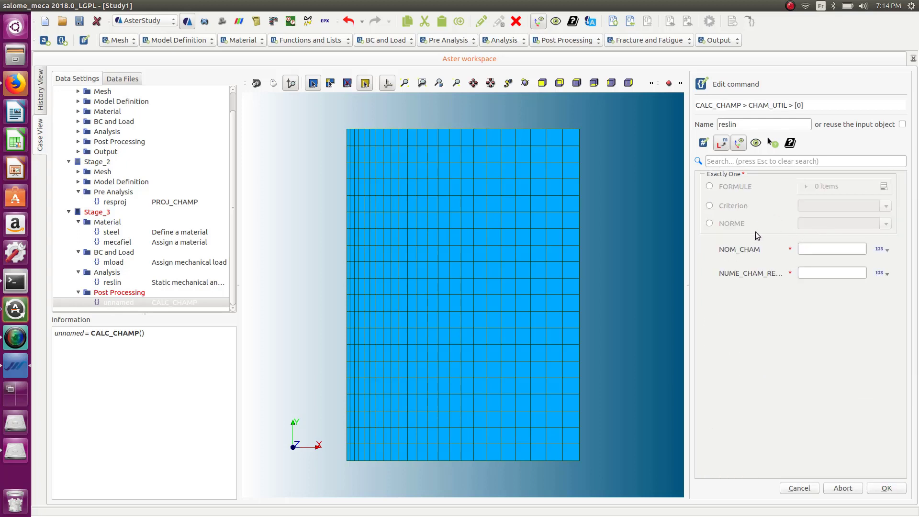
pyautogui.click(806, 488)
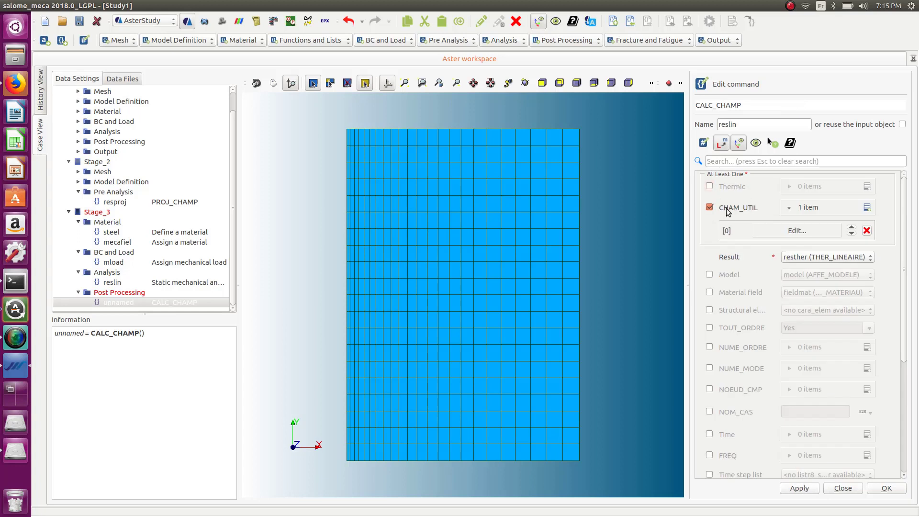
pyautogui.click(710, 207)
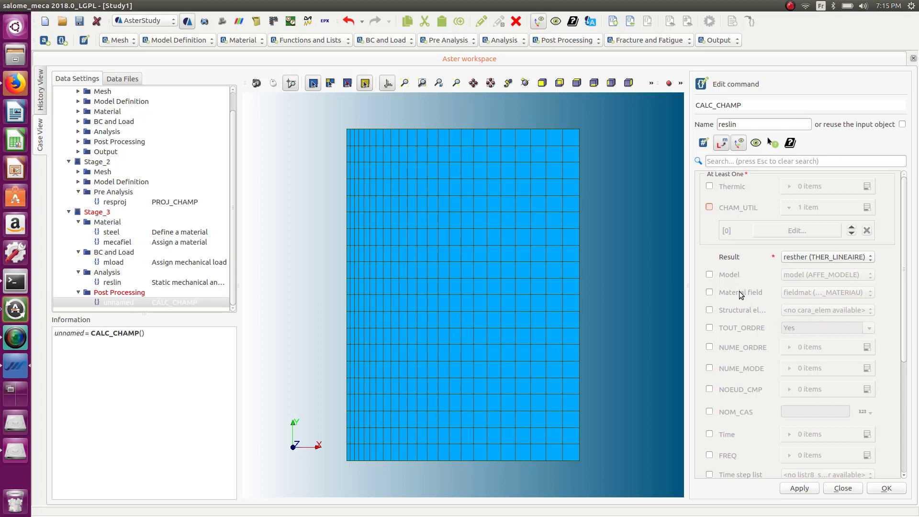
pyautogui.click(793, 258)
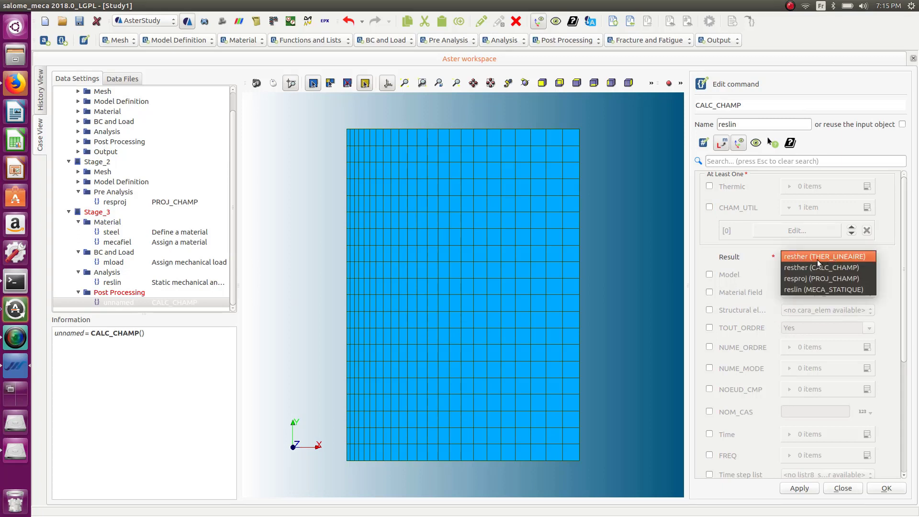
# Use the reslin (MECA_STATIQUE) result and request CONTRAINTE fields SIGM_ELGA, SIGM_ELNO and SIGM_NOEU
pyautogui.click(827, 290)
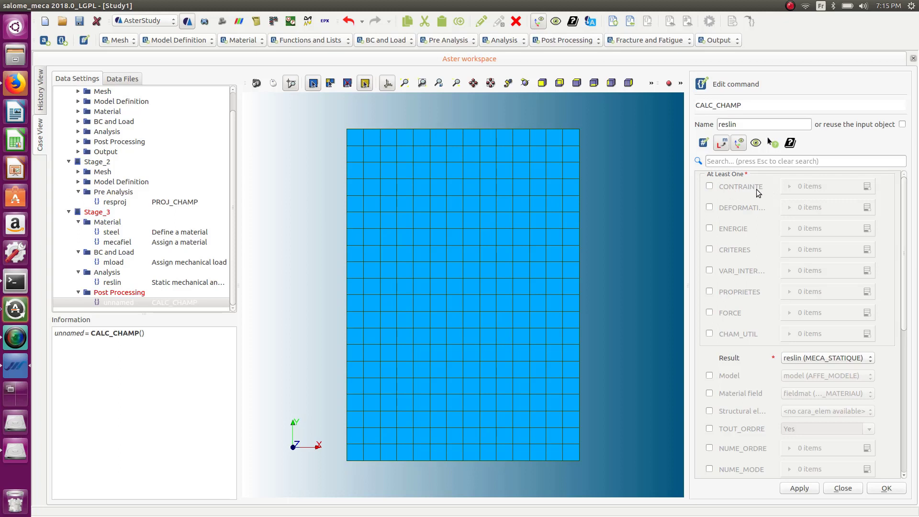
pyautogui.click(710, 186)
pyautogui.click(867, 186)
pyautogui.click(840, 208)
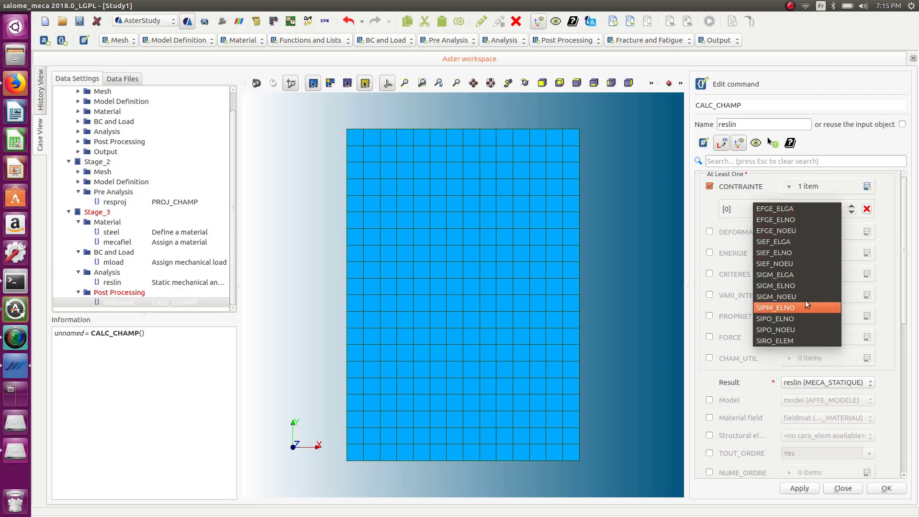
pyautogui.click(791, 277)
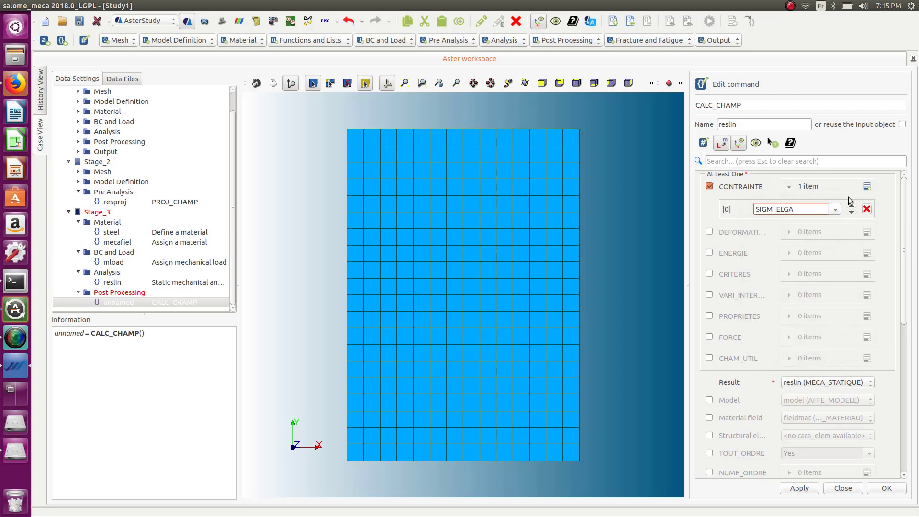
pyautogui.click(868, 186)
pyautogui.click(836, 227)
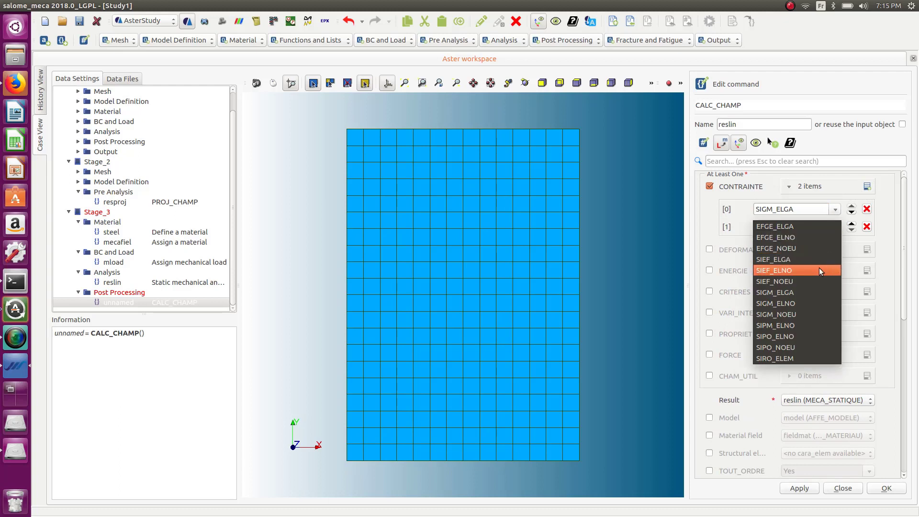
pyautogui.click(811, 303)
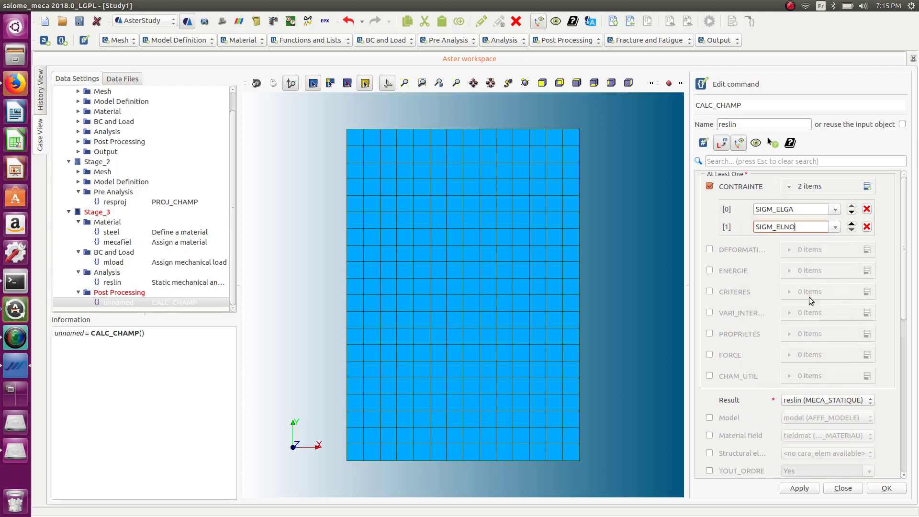
pyautogui.click(867, 186)
pyautogui.click(836, 244)
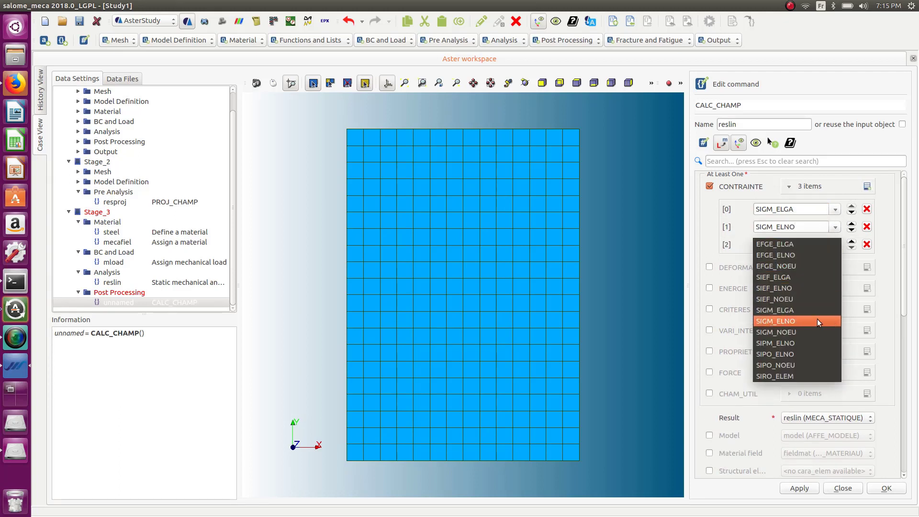
pyautogui.click(814, 332)
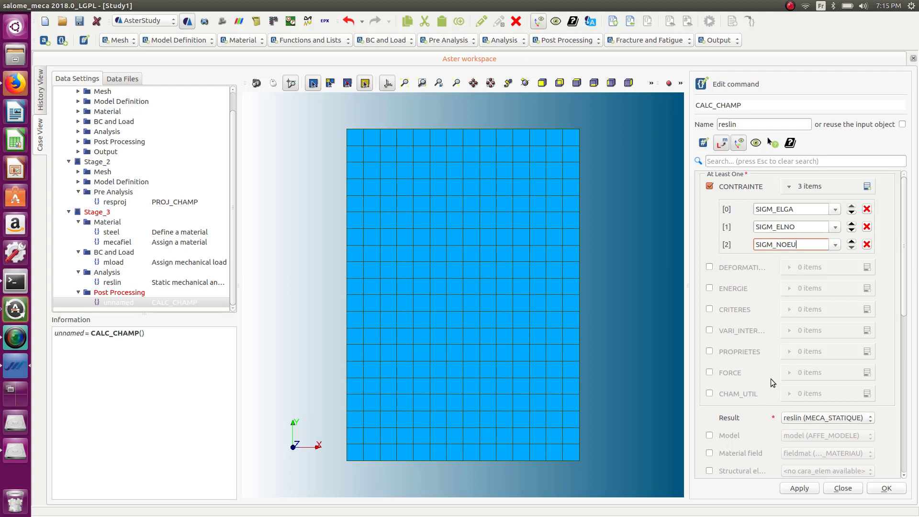
# Request CRITERES fields SIEQ_ELGA, SIEQ_ELNO and SIEQ_NOEU, then confirm the reslin CALC_CHAMP command
pyautogui.click(709, 309)
pyautogui.click(867, 310)
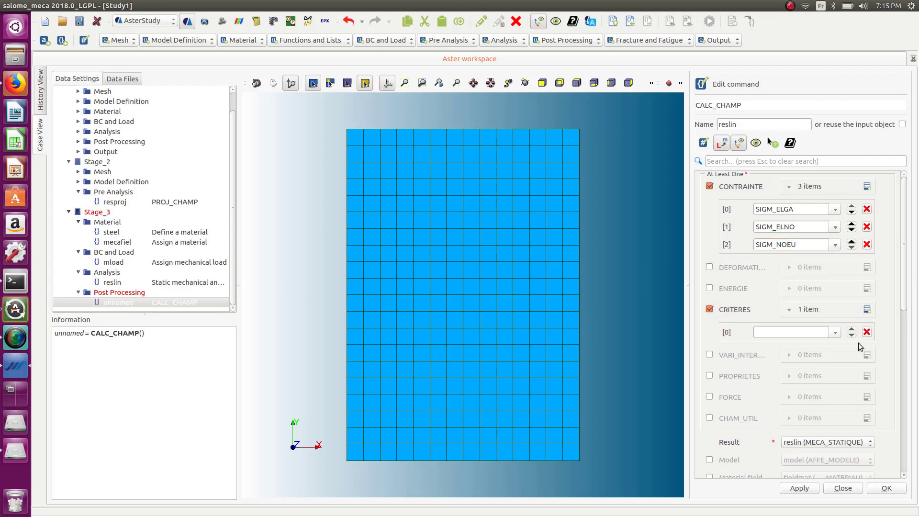
pyautogui.click(835, 332)
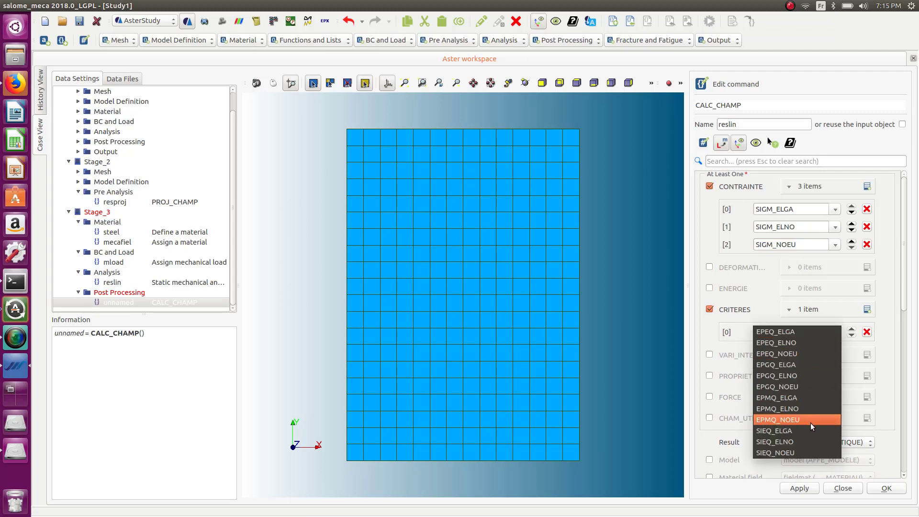
pyautogui.click(772, 429)
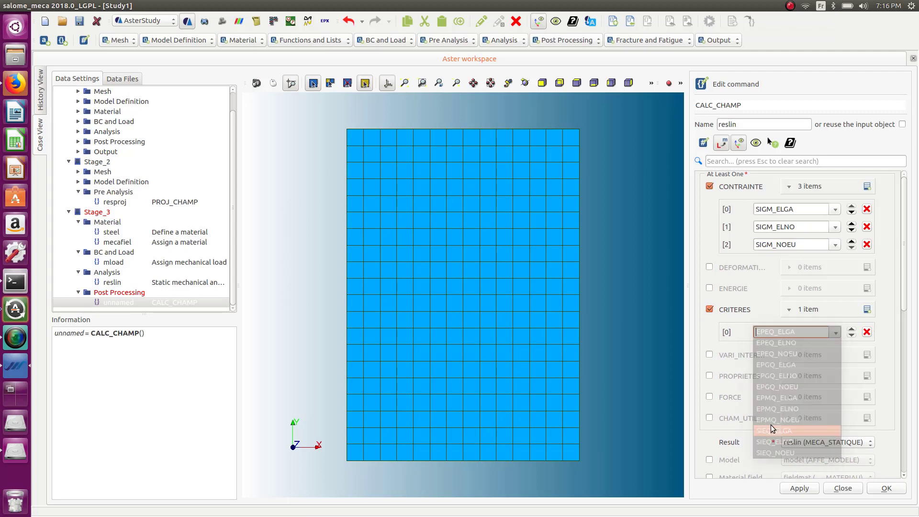
pyautogui.click(867, 309)
pyautogui.click(832, 353)
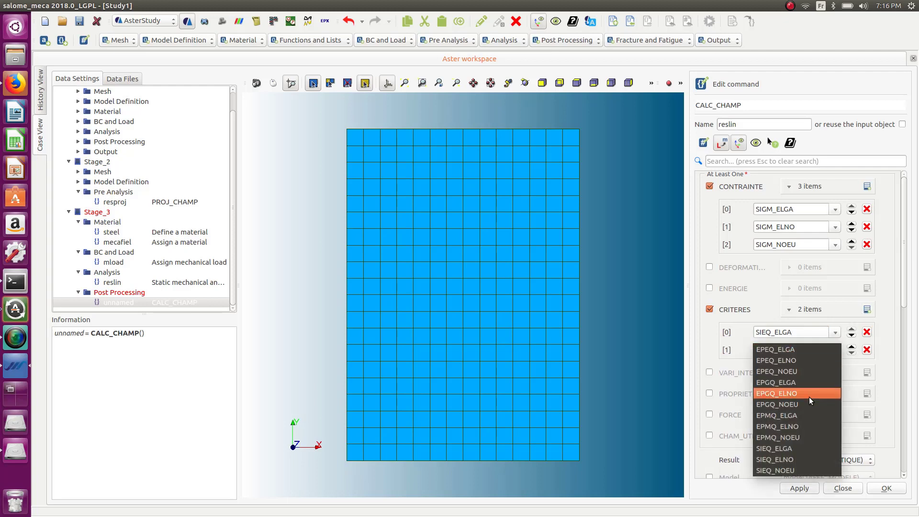
pyautogui.click(806, 459)
pyautogui.click(867, 309)
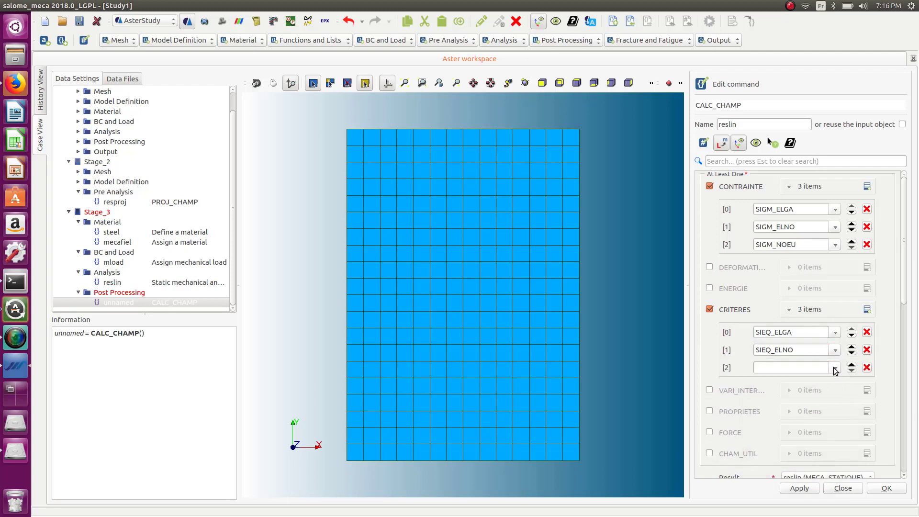
pyautogui.click(832, 367)
pyautogui.click(793, 487)
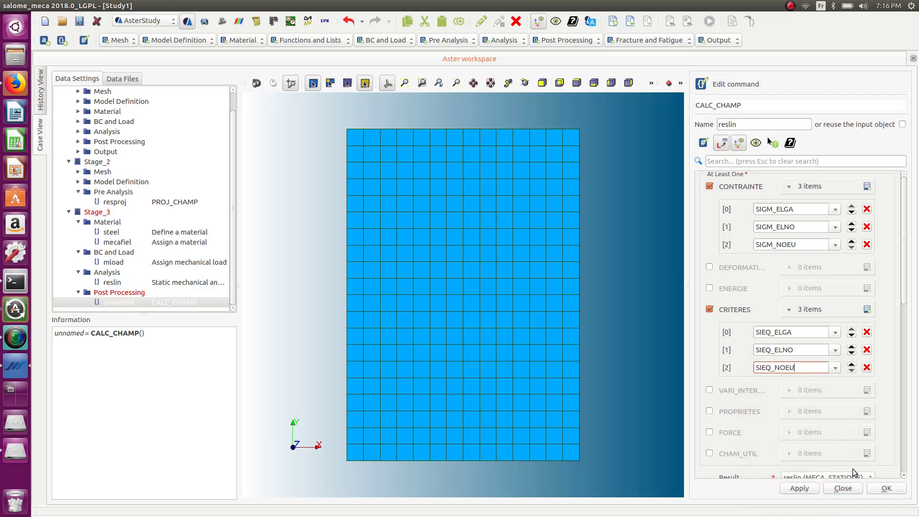
pyautogui.click(875, 489)
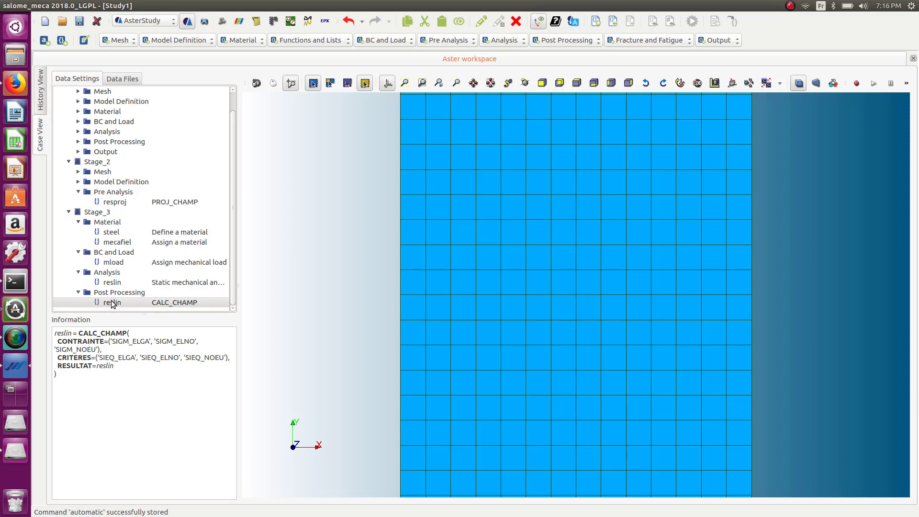
# Add an IMPR_RESU output command saving to the file mecares.rmed
pyautogui.click(717, 40)
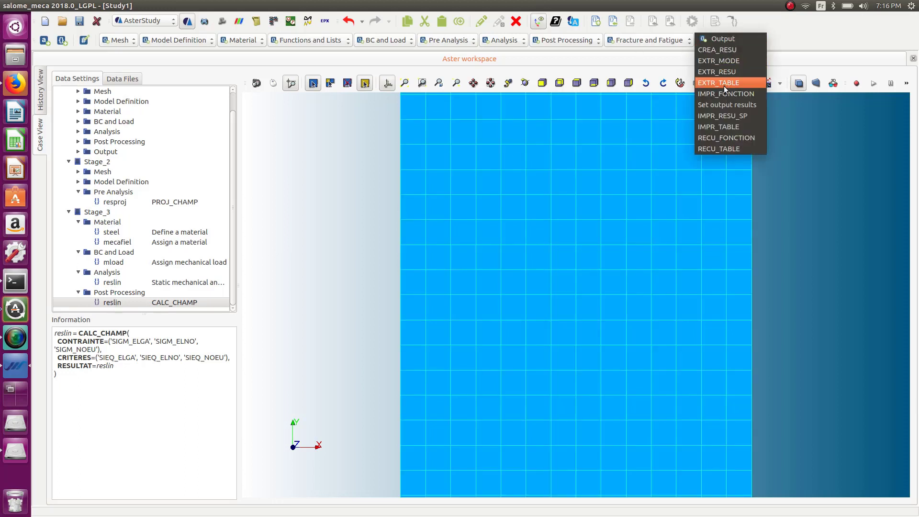
pyautogui.click(728, 105)
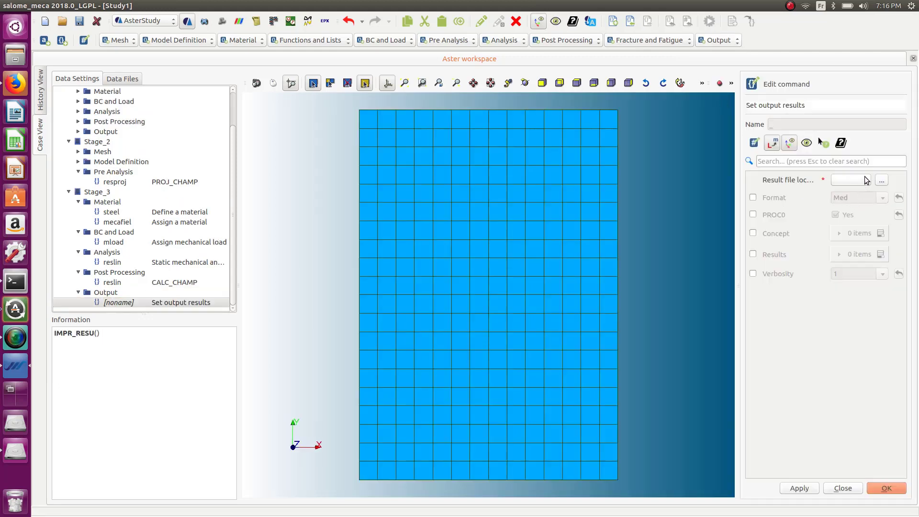
pyautogui.click(882, 182)
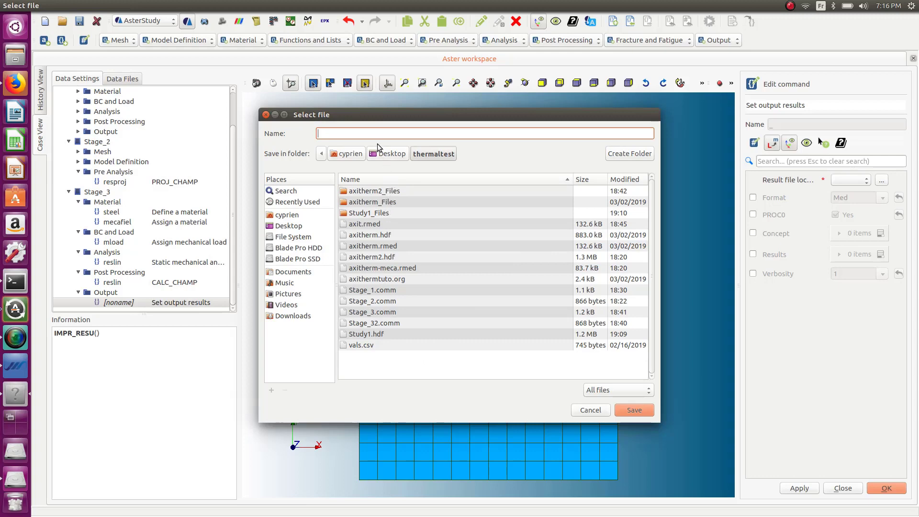
pyautogui.write('mec')
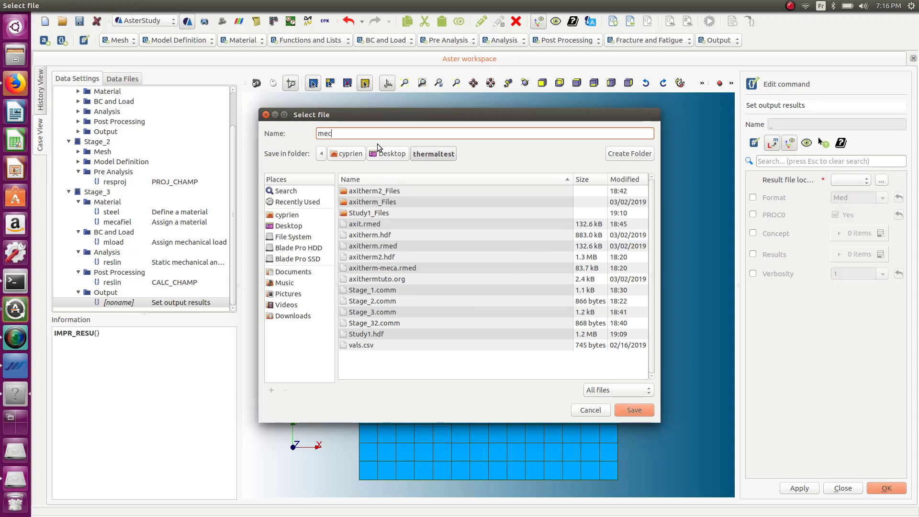
pyautogui.write('ares.rmed')
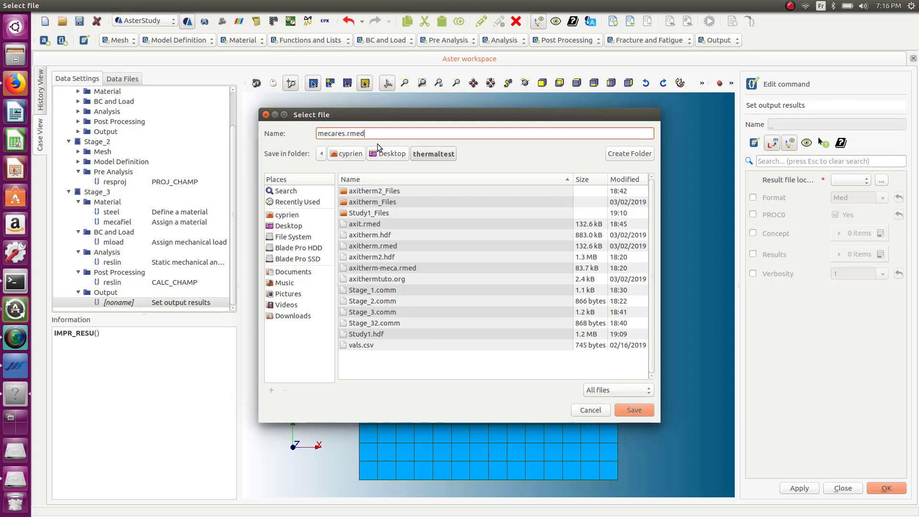
pyautogui.click(637, 411)
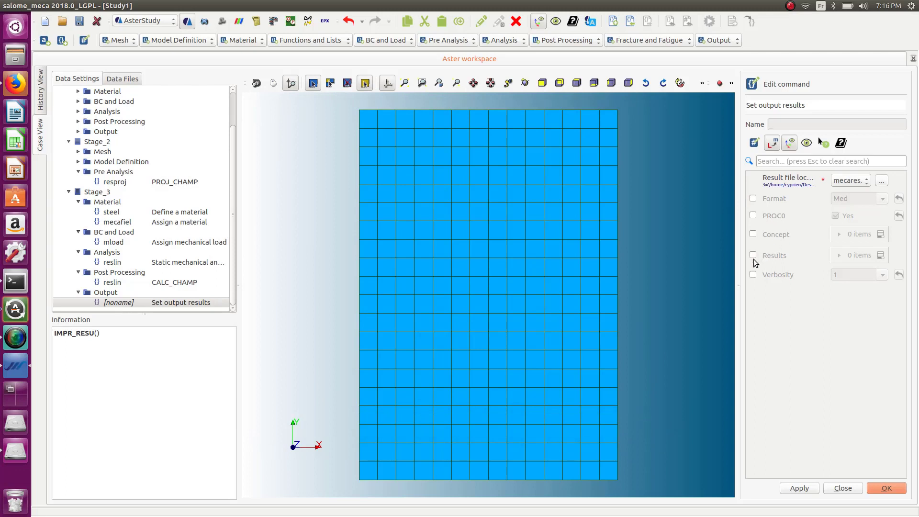
# Add a results entry writing reslin (CALC_CHAMP) and store the output command
pyautogui.click(880, 255)
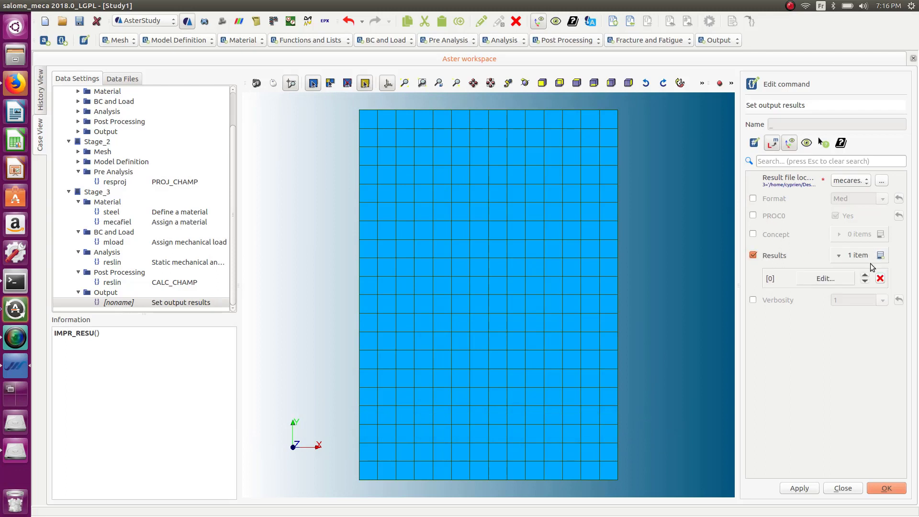
pyautogui.click(841, 279)
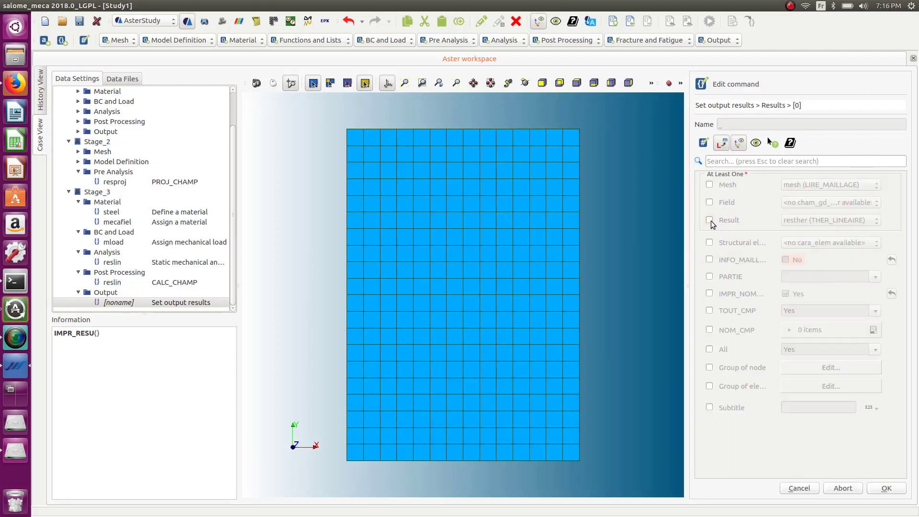
pyautogui.click(711, 220)
pyautogui.click(819, 220)
pyautogui.click(825, 264)
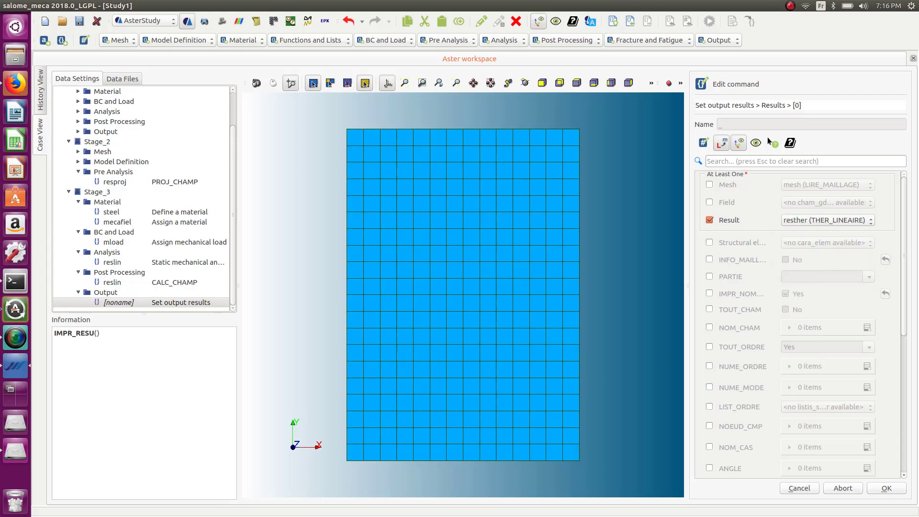
pyautogui.click(885, 489)
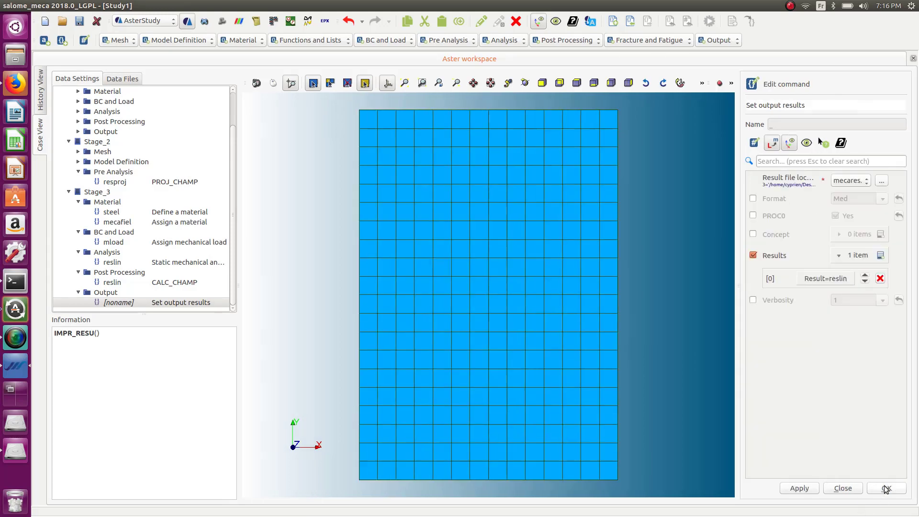
pyautogui.click(886, 489)
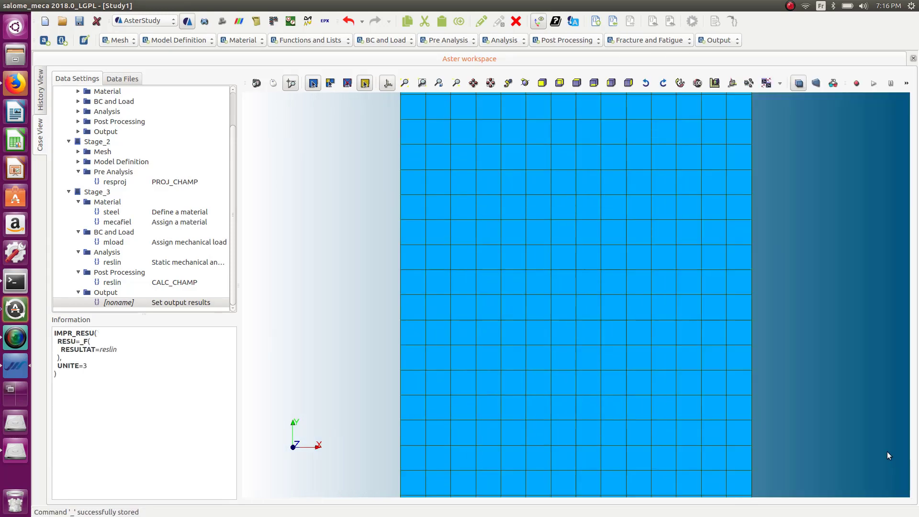
# Save the study, then run Stage_2 and Stage_3 with both marked reusable as a new run case
pyautogui.click(79, 21)
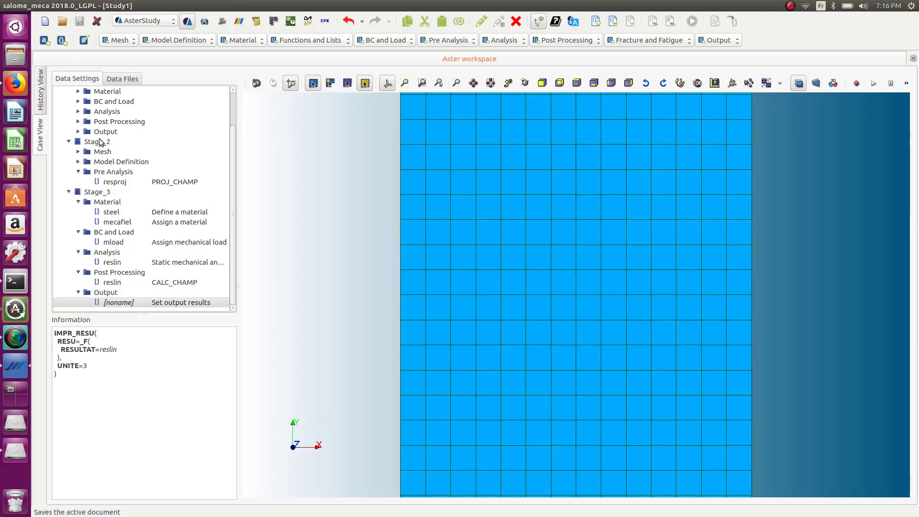
pyautogui.click(42, 101)
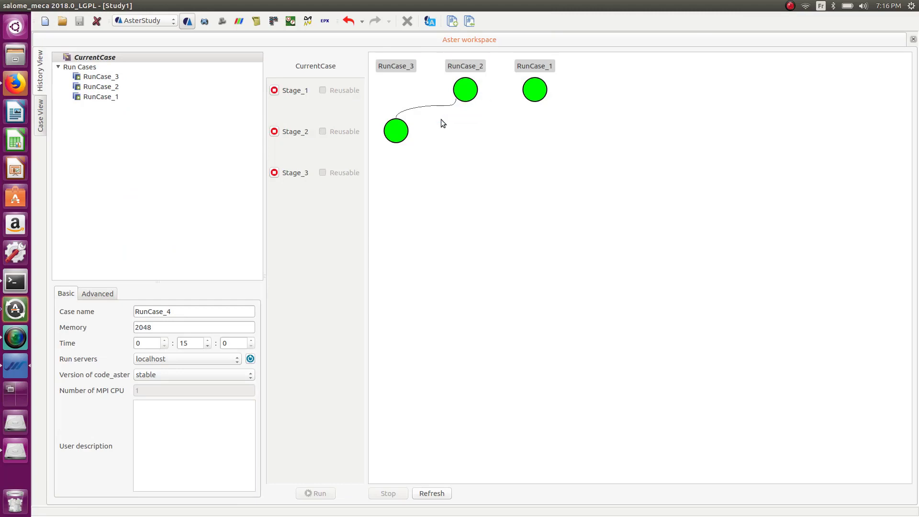
pyautogui.click(273, 174)
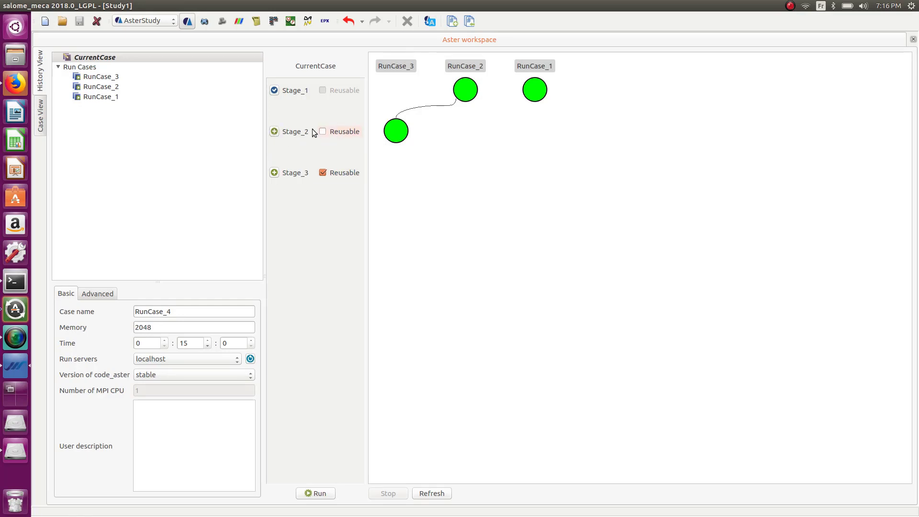
pyautogui.click(274, 131)
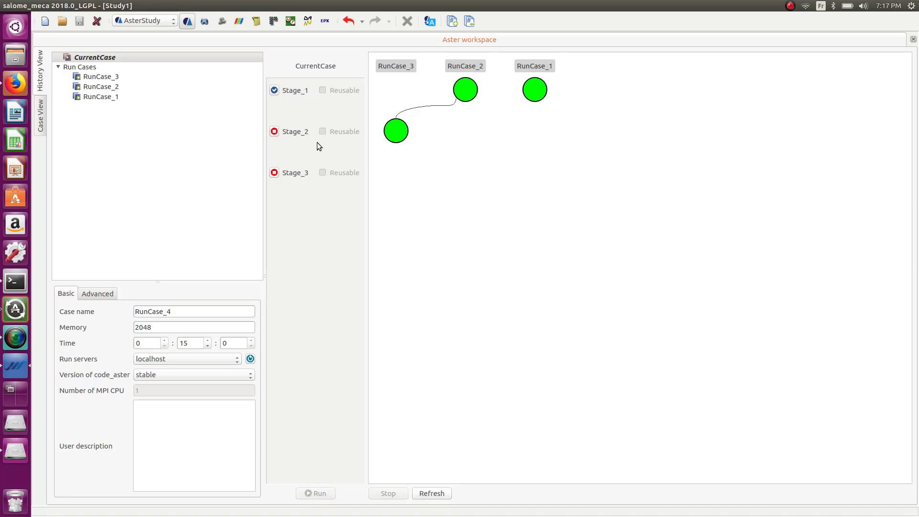
pyautogui.click(274, 131)
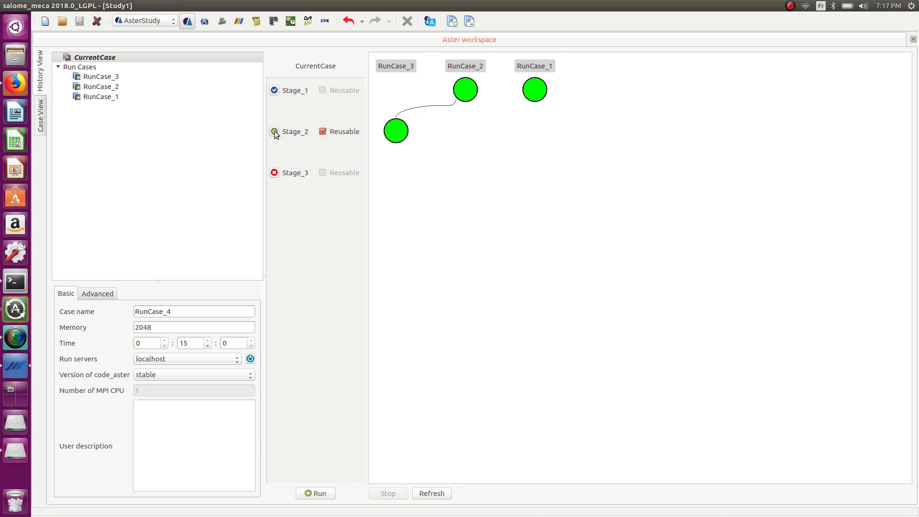
pyautogui.click(275, 172)
pyautogui.click(323, 131)
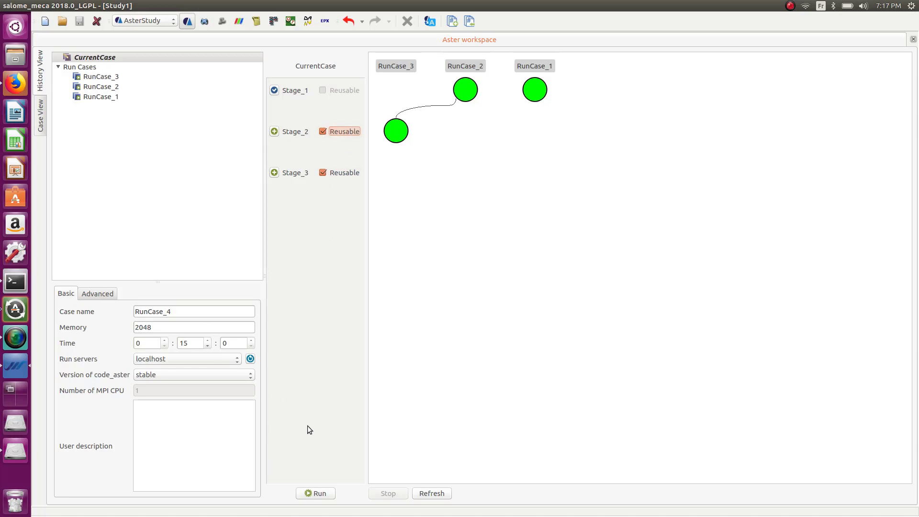
pyautogui.click(323, 495)
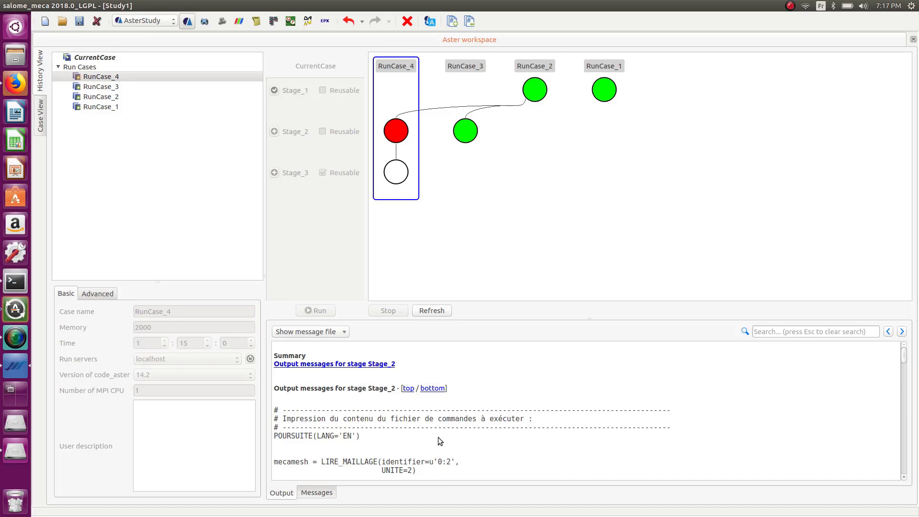
pyautogui.scroll(-12, 439, 438)
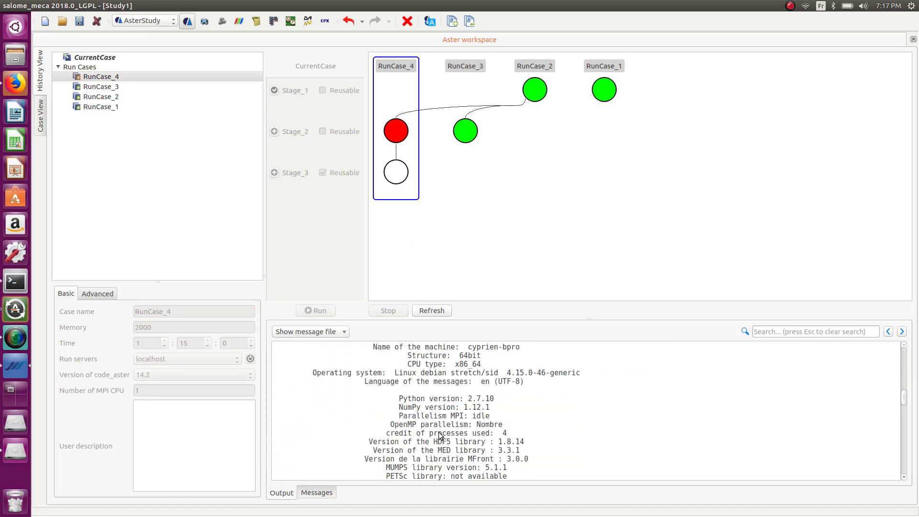
pyautogui.scroll(-15, 438, 433)
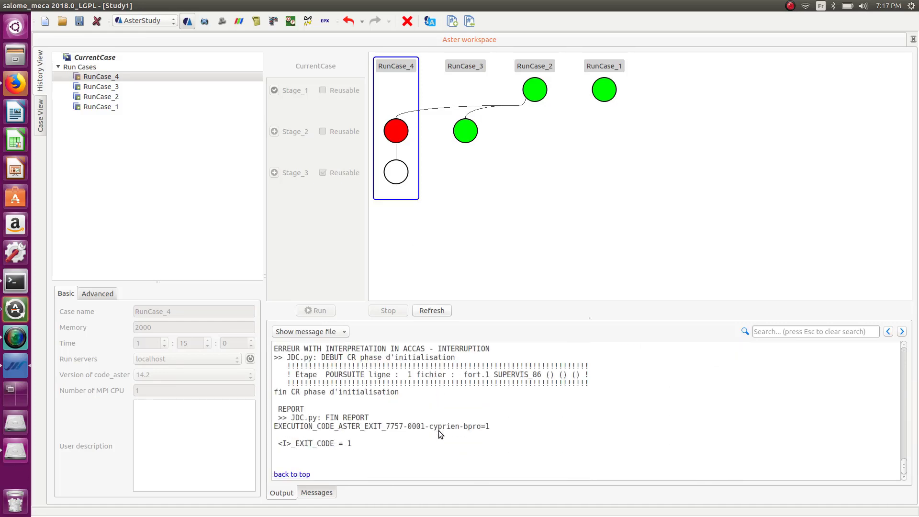
pyautogui.scroll(1, 438, 430)
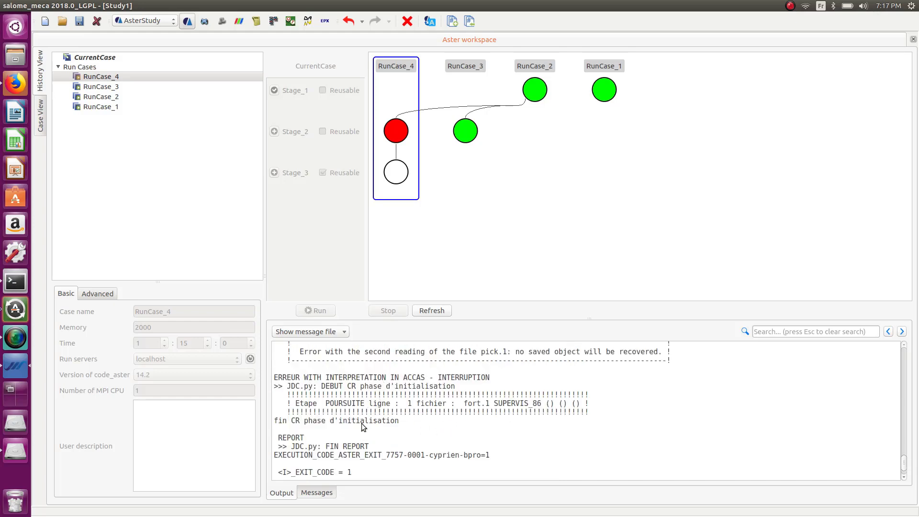
pyautogui.scroll(1, 364, 445)
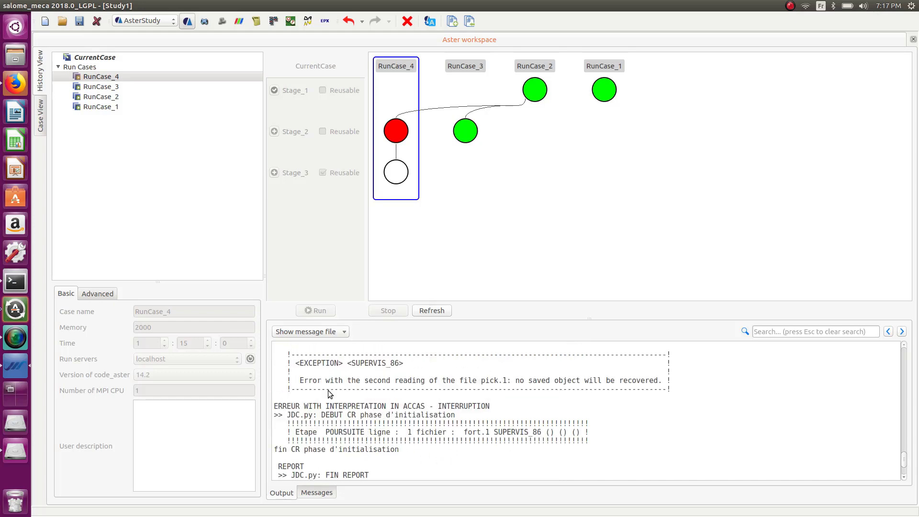
pyautogui.scroll(1, 439, 388)
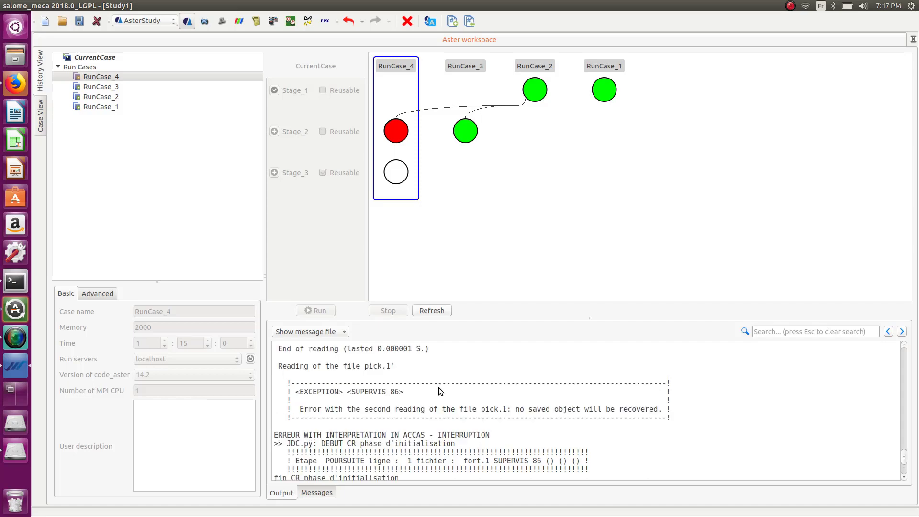
pyautogui.scroll(2, 467, 399)
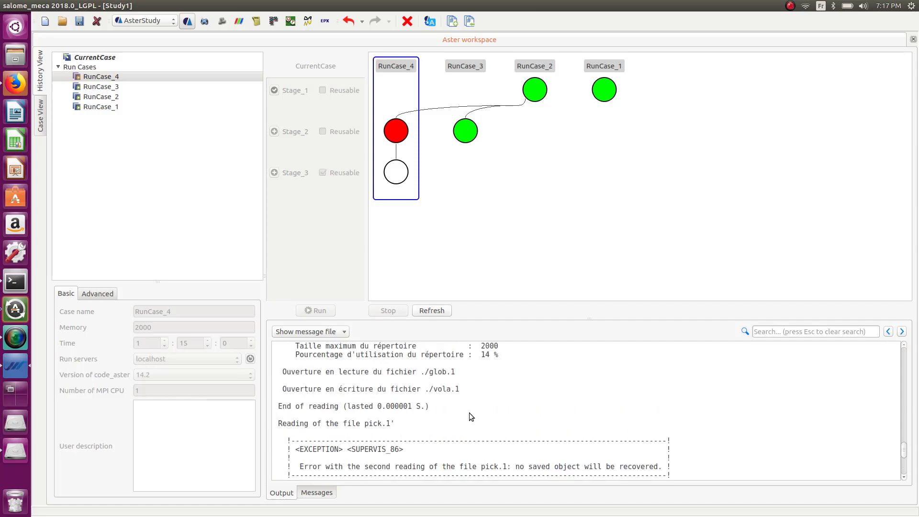
pyautogui.scroll(2, 470, 413)
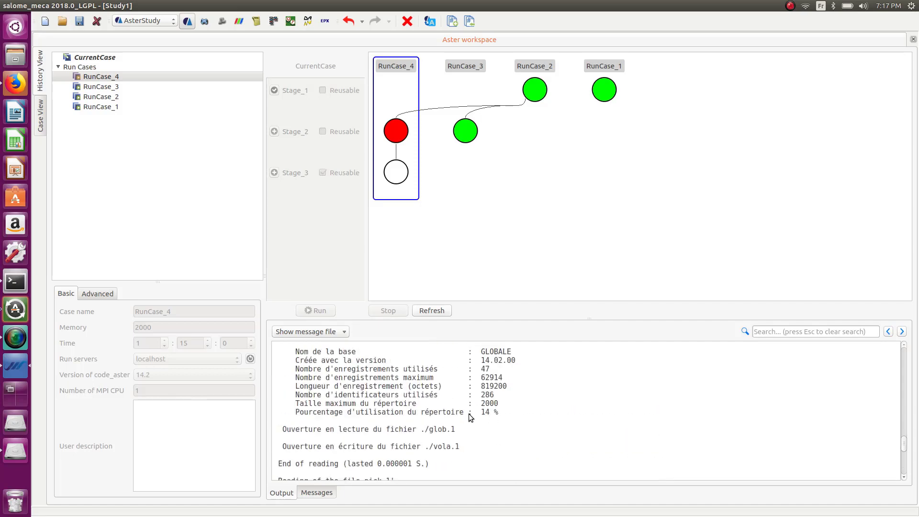
pyautogui.scroll(3, 469, 414)
pyautogui.scroll(5, 469, 414)
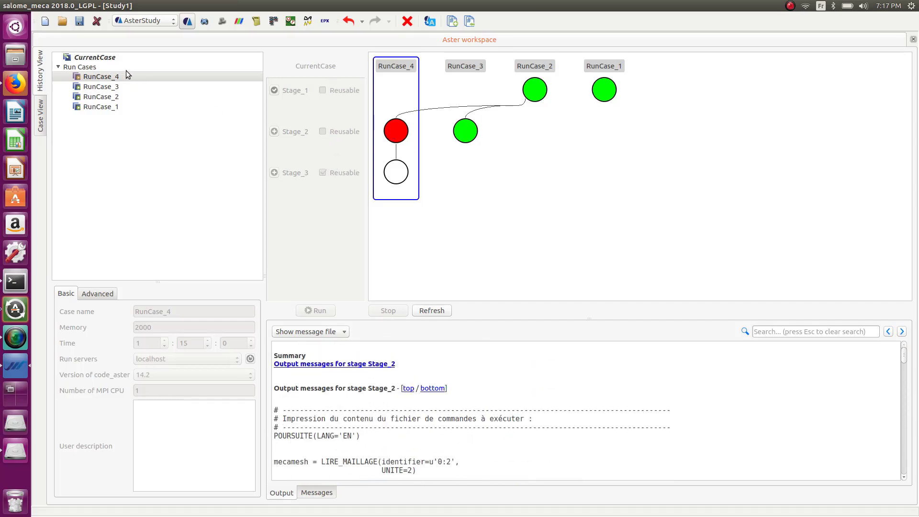
# From CurrentCase, include Stage_1, mark Stage_1 and Stage_2 reusable, and run all three stages
pyautogui.click(118, 56)
pyautogui.click(276, 91)
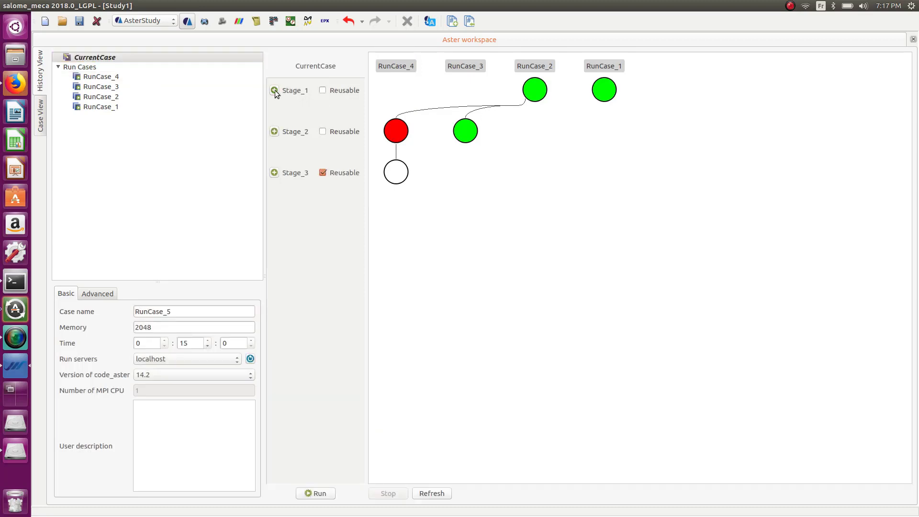
pyautogui.click(322, 90)
pyautogui.click(323, 131)
pyautogui.click(321, 494)
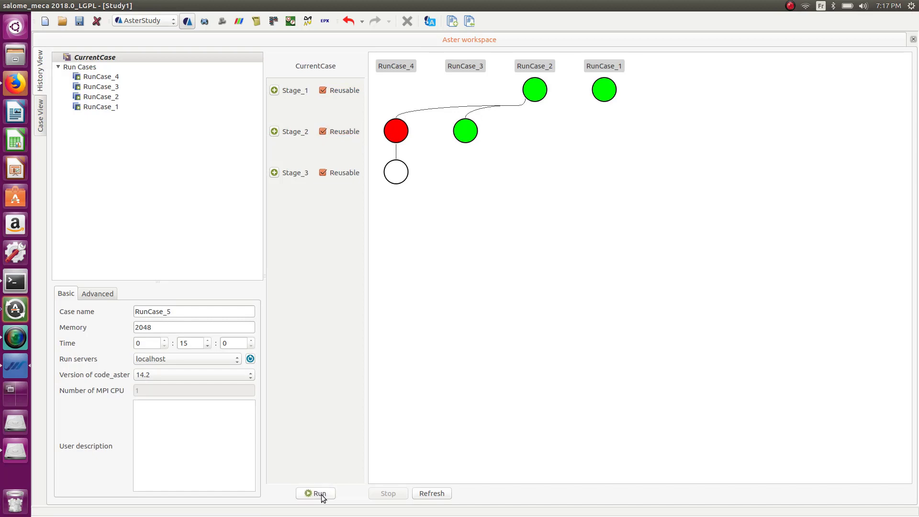
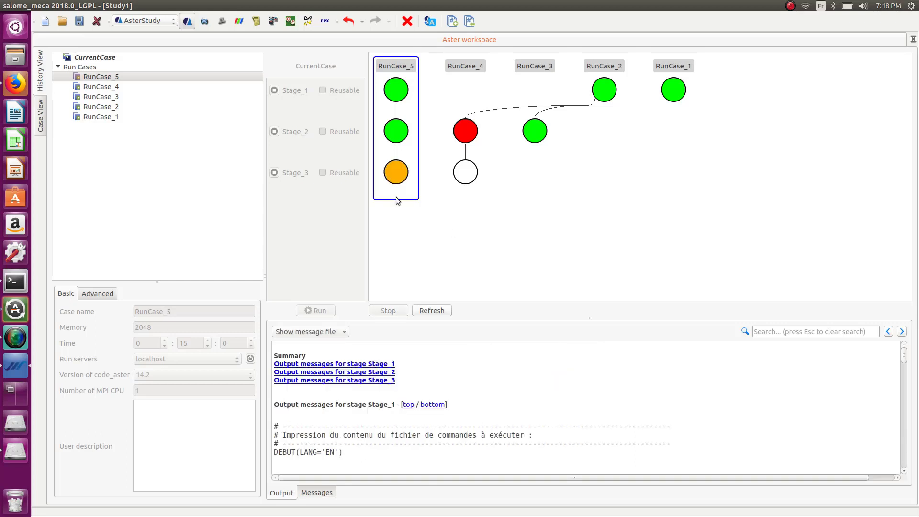
# Scroll through RunCase_5's output log to find the reported error
pyautogui.scroll(-15, 444, 397)
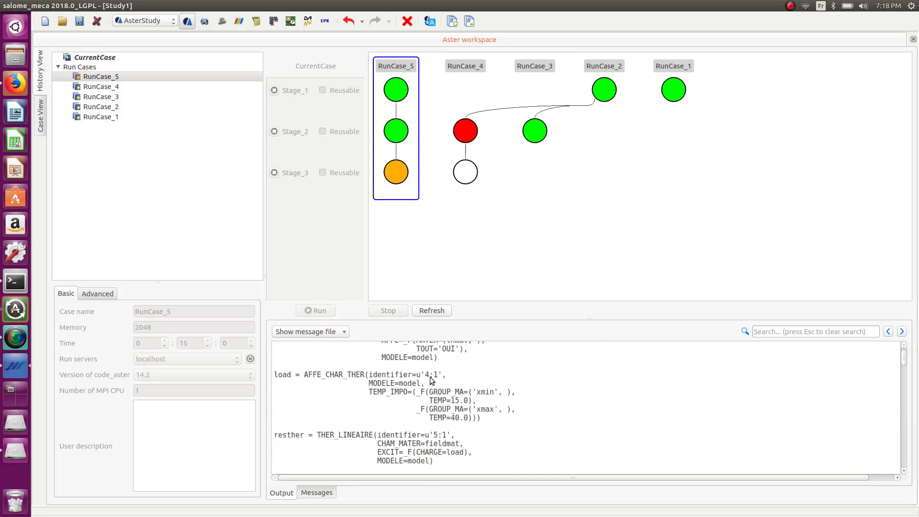
pyautogui.scroll(-10, 430, 376)
pyautogui.scroll(-3, 417, 106)
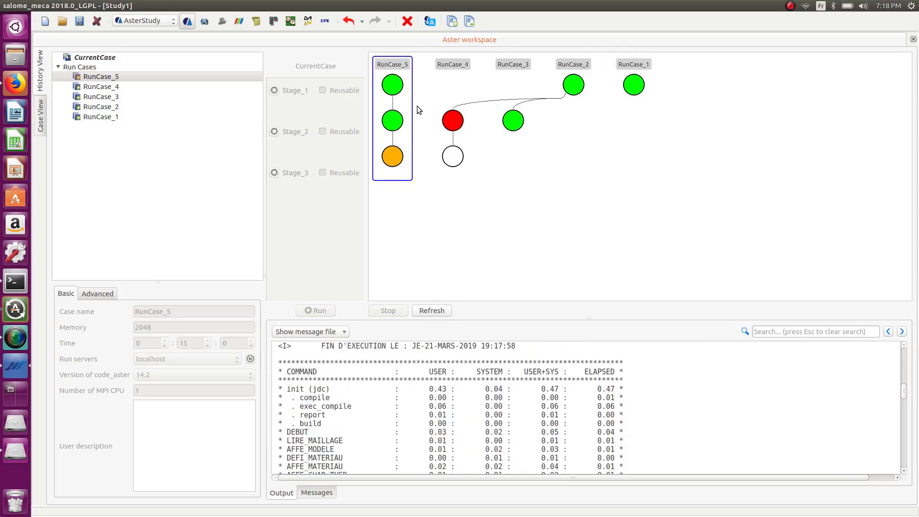
pyautogui.scroll(3, 432, 189)
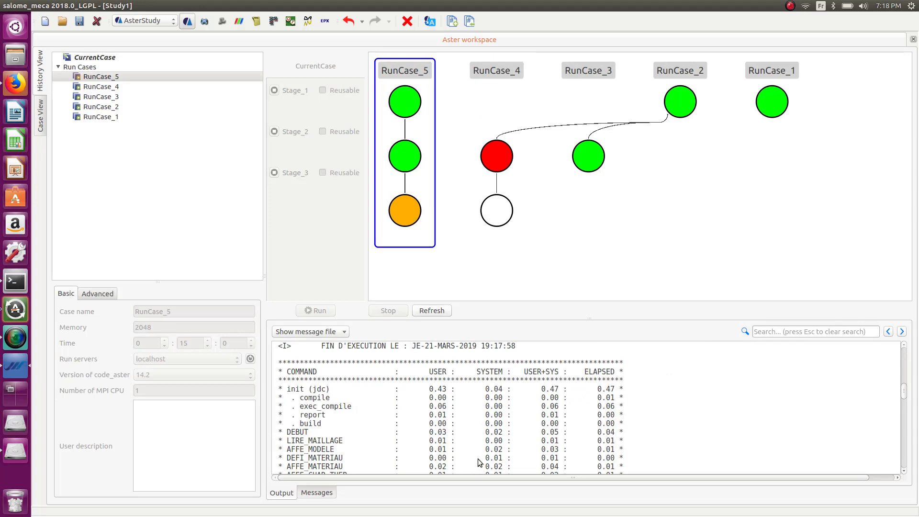
pyautogui.scroll(4, 474, 454)
pyautogui.scroll(-10, 469, 453)
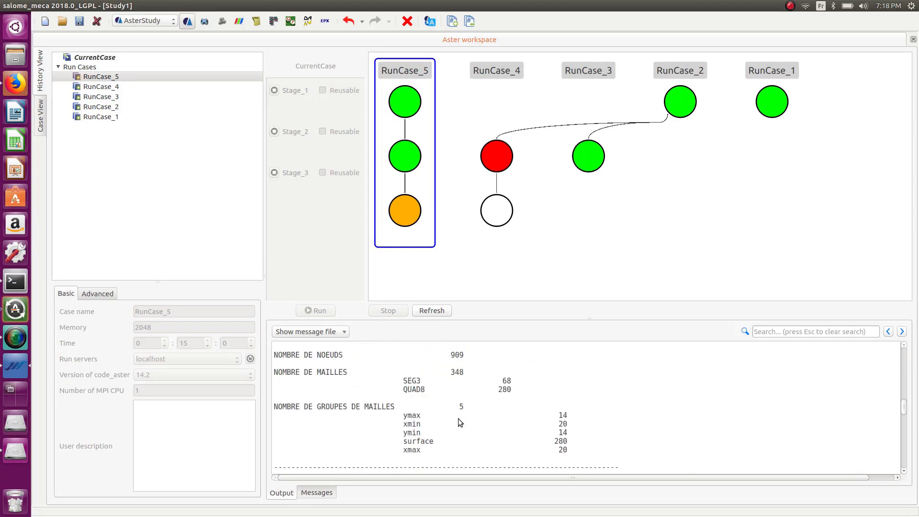
pyautogui.scroll(-10, 458, 419)
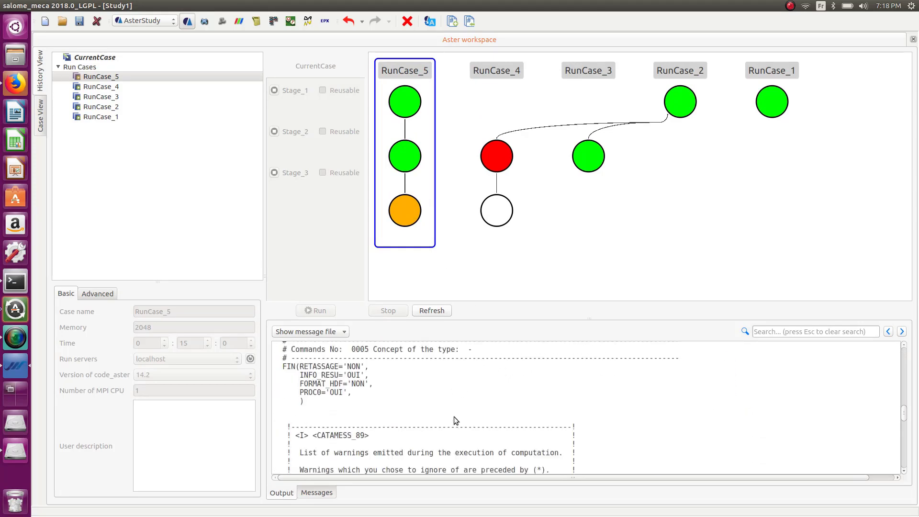
pyautogui.scroll(-1, 453, 413)
pyautogui.scroll(2, 453, 413)
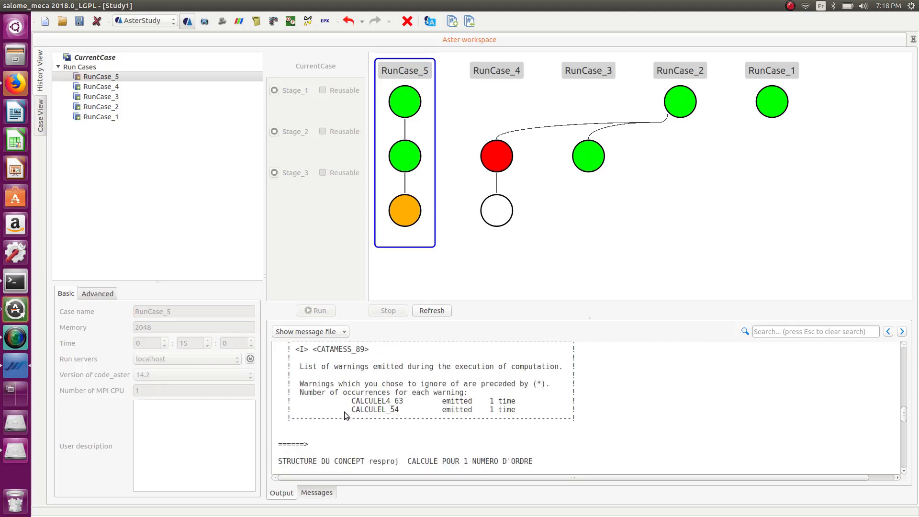
pyautogui.scroll(-10, 331, 401)
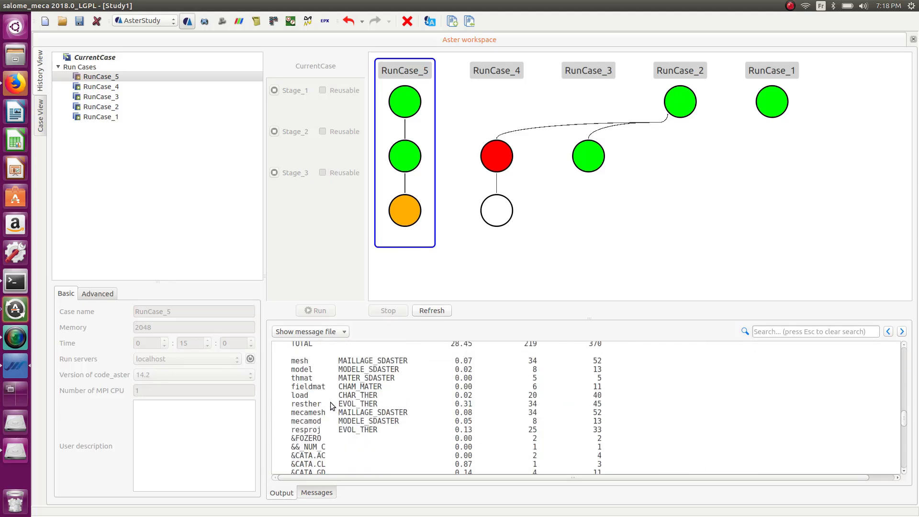
pyautogui.scroll(-3, 332, 400)
pyautogui.scroll(-10, 334, 395)
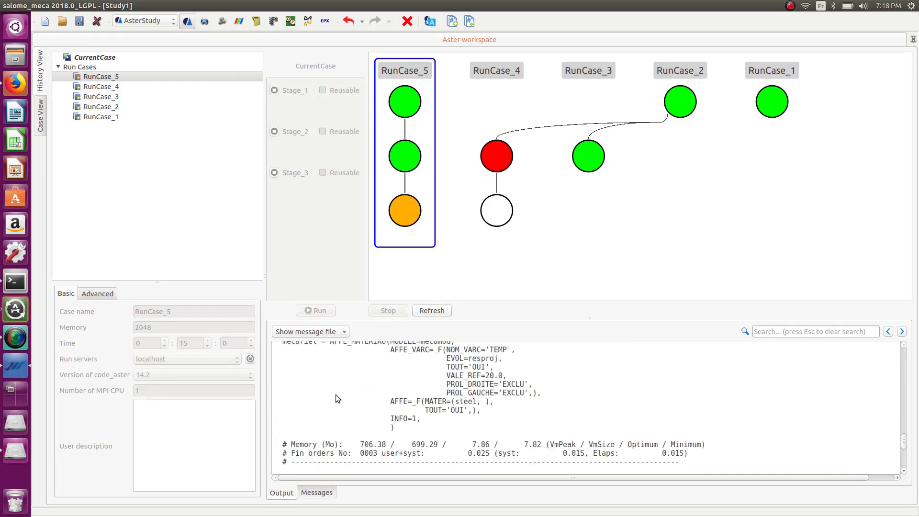
pyautogui.scroll(-10, 335, 395)
pyautogui.scroll(2, 418, 386)
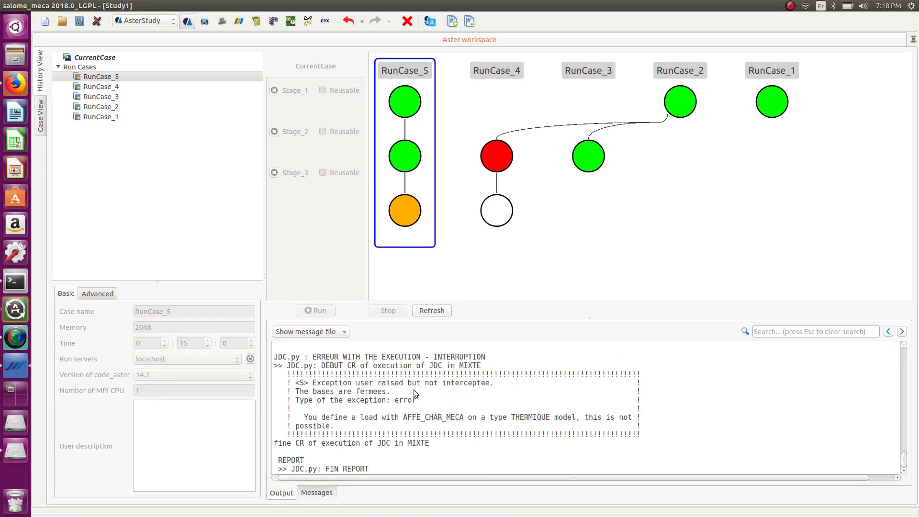
# Highlight the AFFE_CHAR_MECA error about a THERMIQUE model and return to the current case's settings
pyautogui.moveTo(303, 421); pyautogui.dragTo(345, 427)
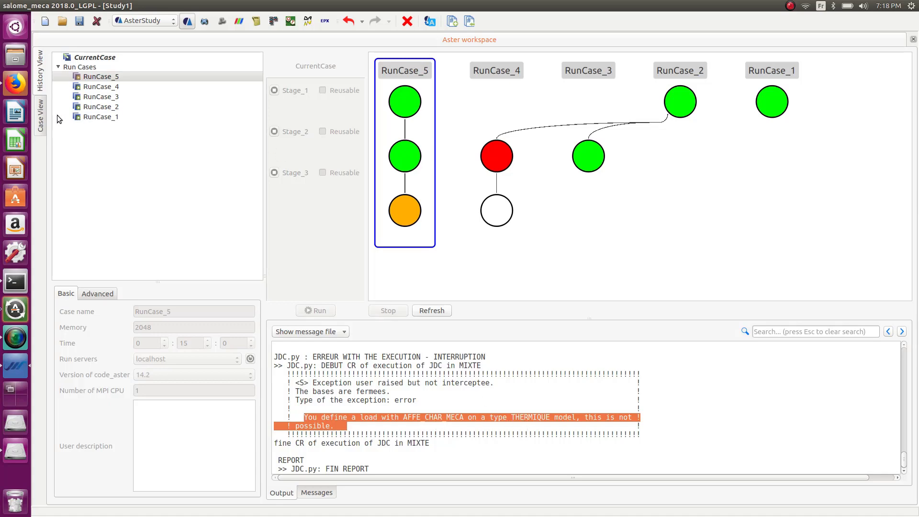
pyautogui.click(42, 111)
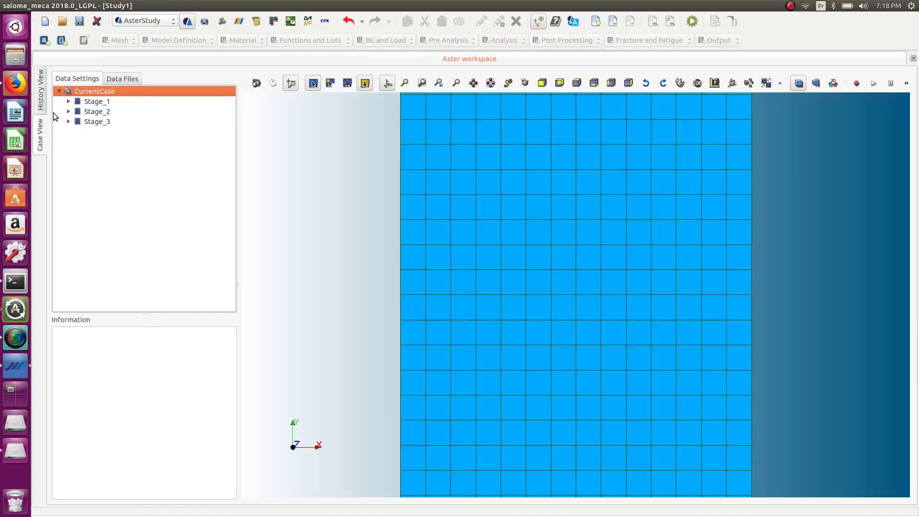
# Edit Stage_3's mload load under BC and Load to use the mecamod model
pyautogui.click(69, 121)
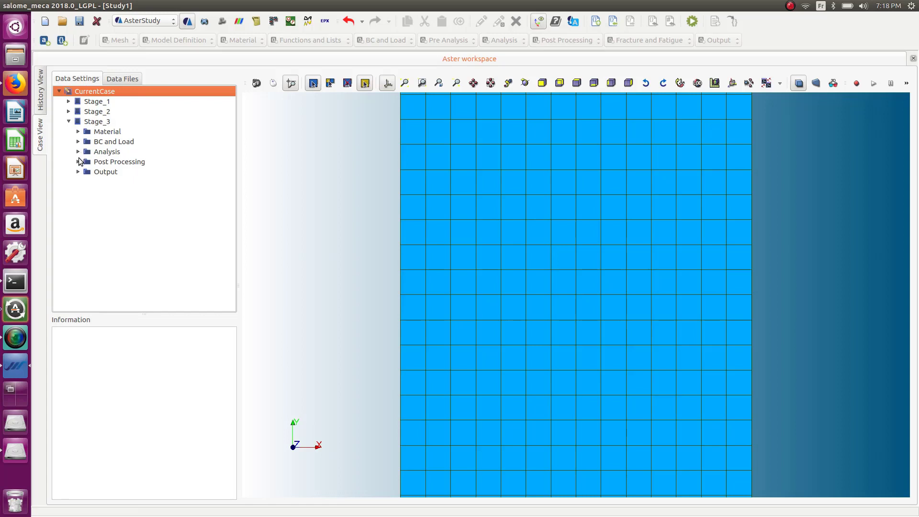
pyautogui.click(78, 141)
pyautogui.click(121, 152)
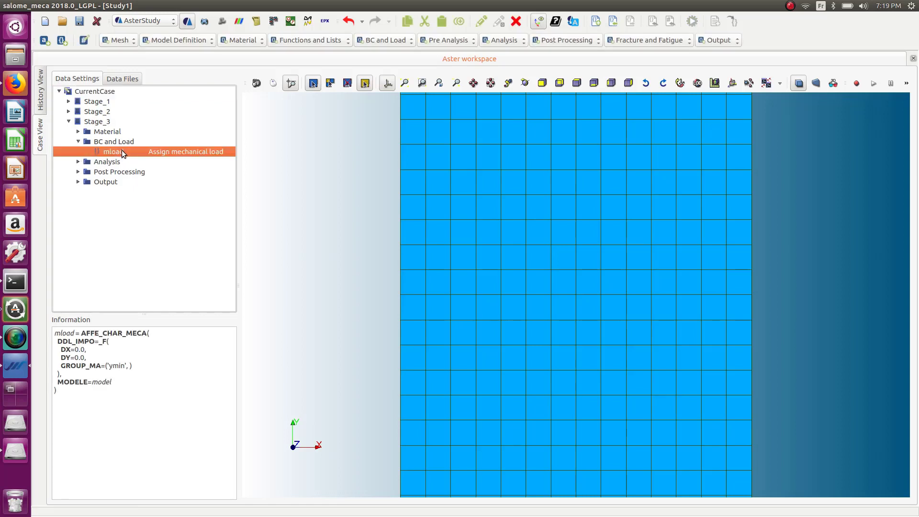
pyautogui.doubleClick(122, 151)
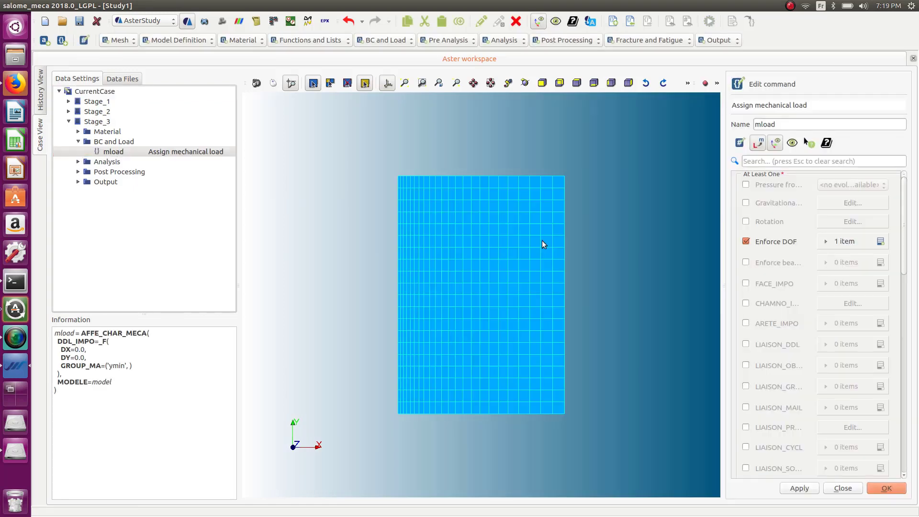
pyautogui.moveTo(904, 249); pyautogui.dragTo(897, 455)
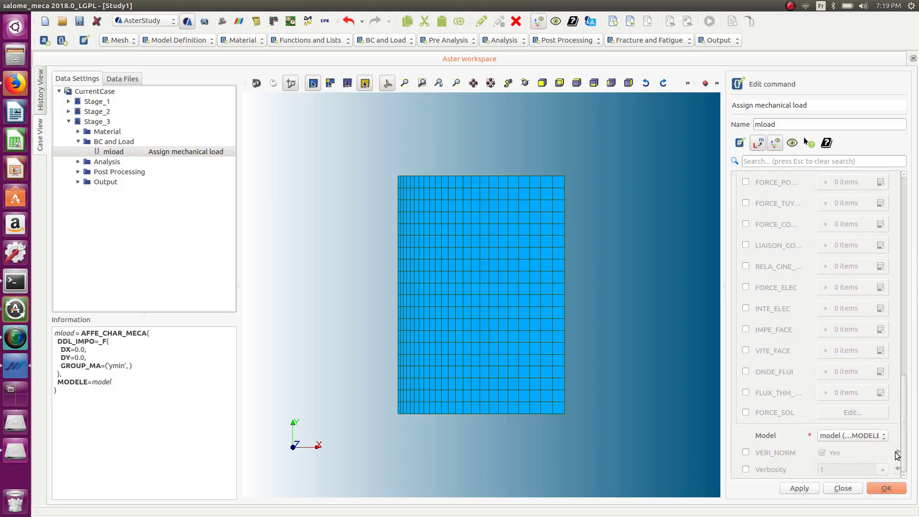
pyautogui.click(860, 436)
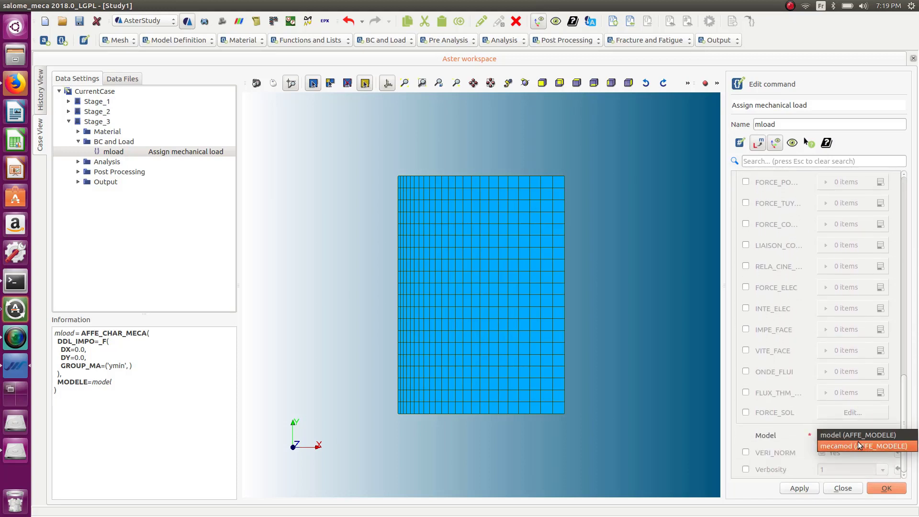
pyautogui.click(859, 446)
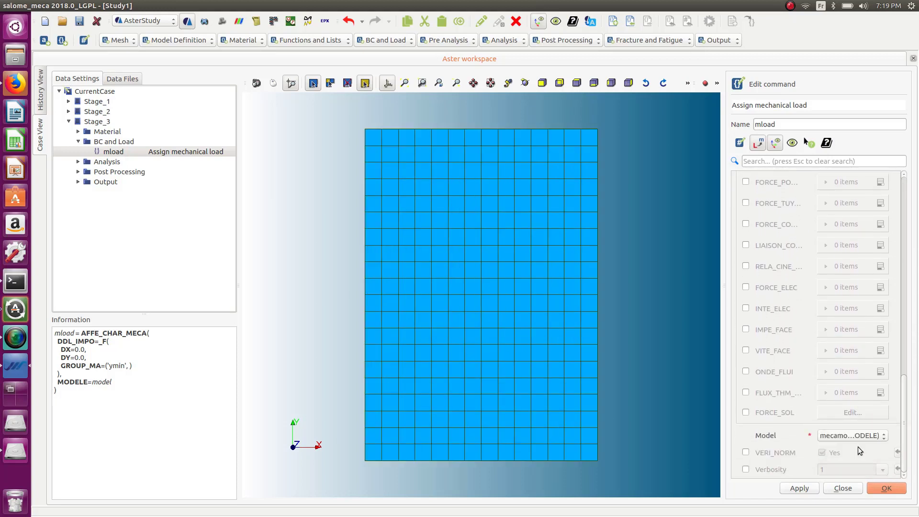
pyautogui.click(895, 491)
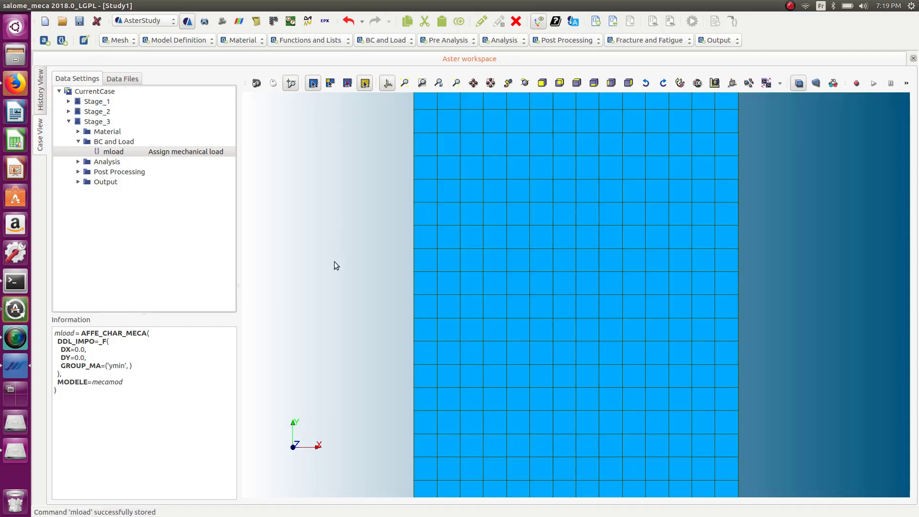
pyautogui.click(42, 101)
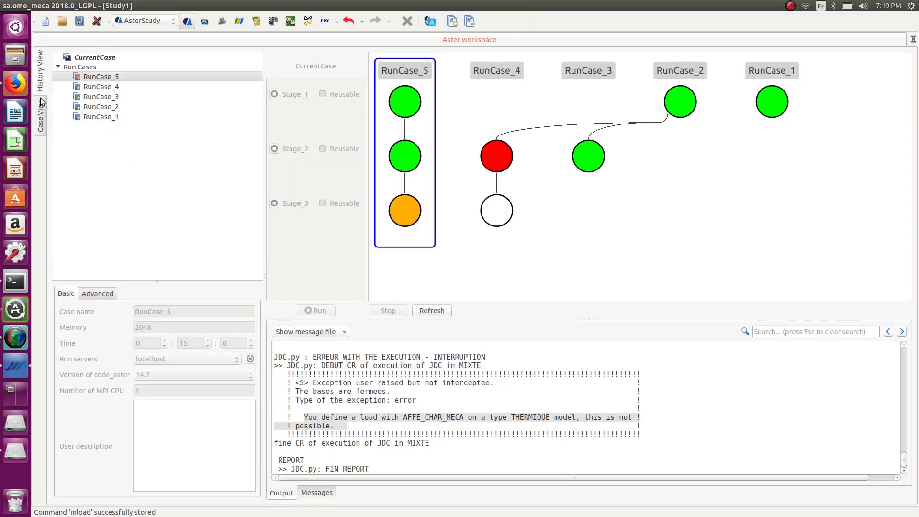
# Run only Stage_3 as RunCase_6, reusing Stage_1 and Stage_2 results
pyautogui.click(98, 58)
pyautogui.click(275, 203)
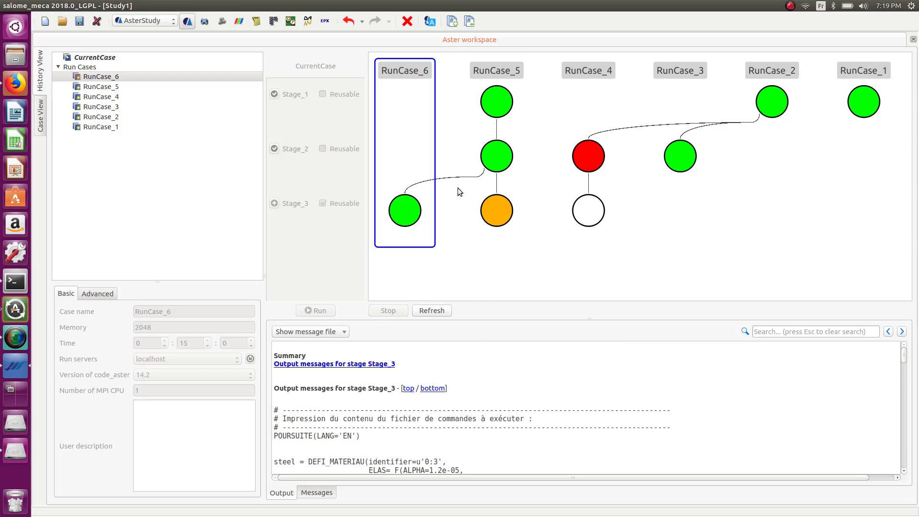
pyautogui.click(42, 123)
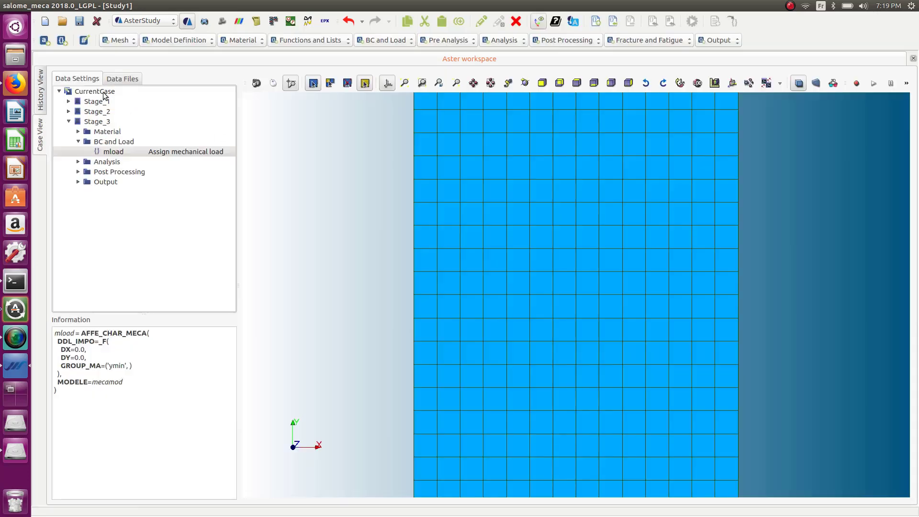
# Open Stage_3's mecares.rmed result file from the Data Files list in ParaVis
pyautogui.click(125, 78)
pyautogui.click(118, 206)
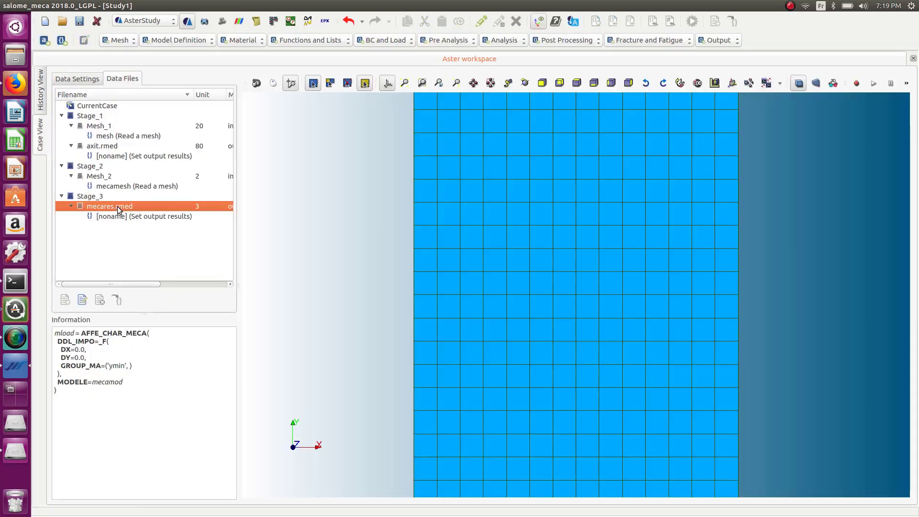
pyautogui.rightClick(111, 206)
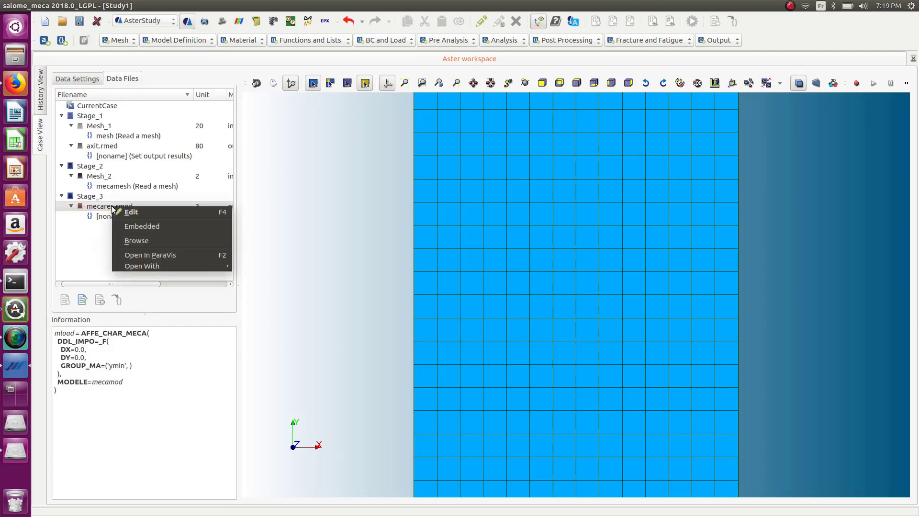
pyautogui.click(149, 256)
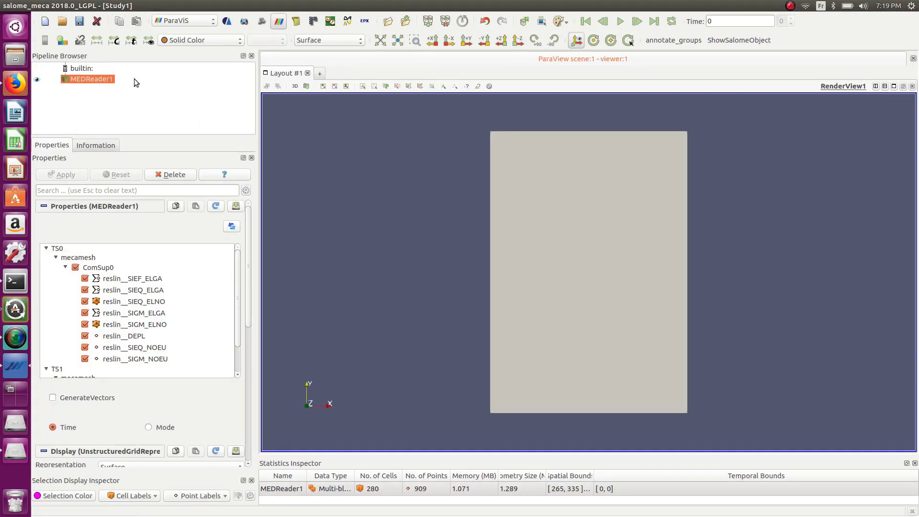
# Colour the mesh by reslin__DEPL and display it as Surface With Edges
pyautogui.click(176, 40)
pyautogui.click(191, 52)
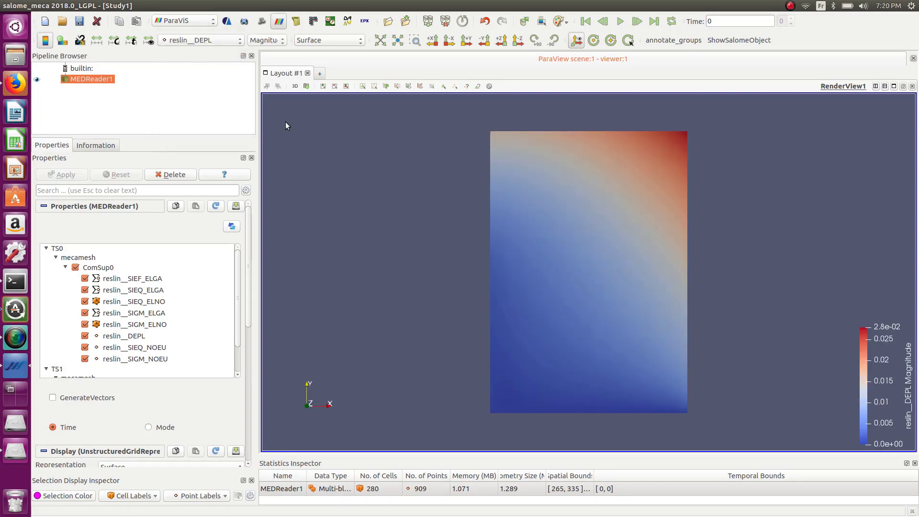
pyautogui.click(332, 39)
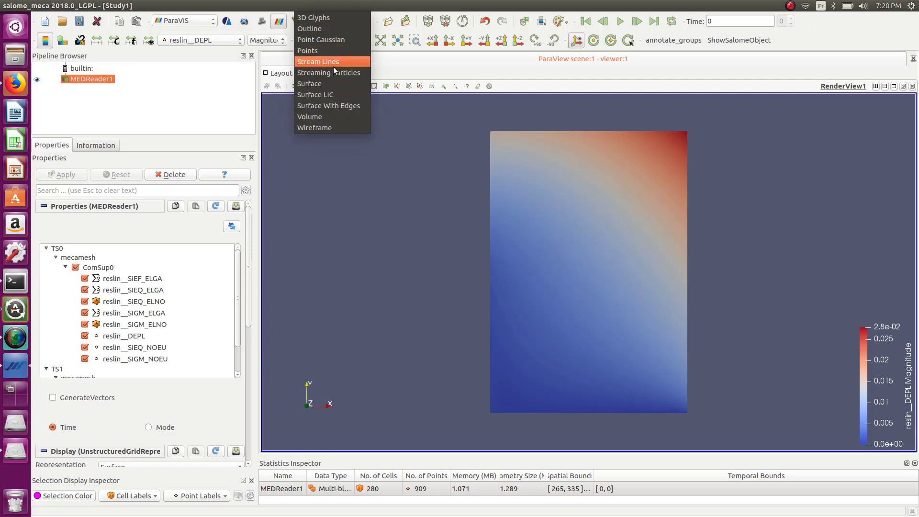
pyautogui.click(334, 106)
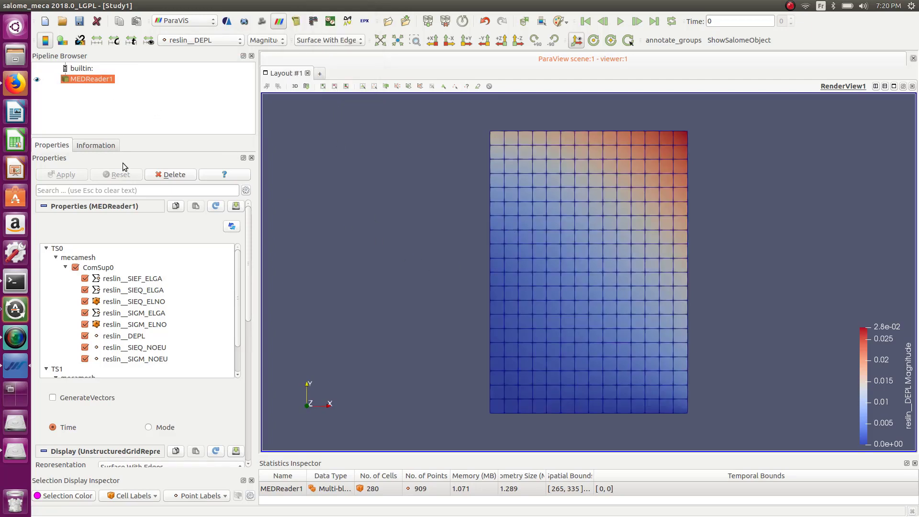
# Enable GenerateVectors on MEDReader1 and apply the change
pyautogui.click(53, 398)
pyautogui.click(70, 176)
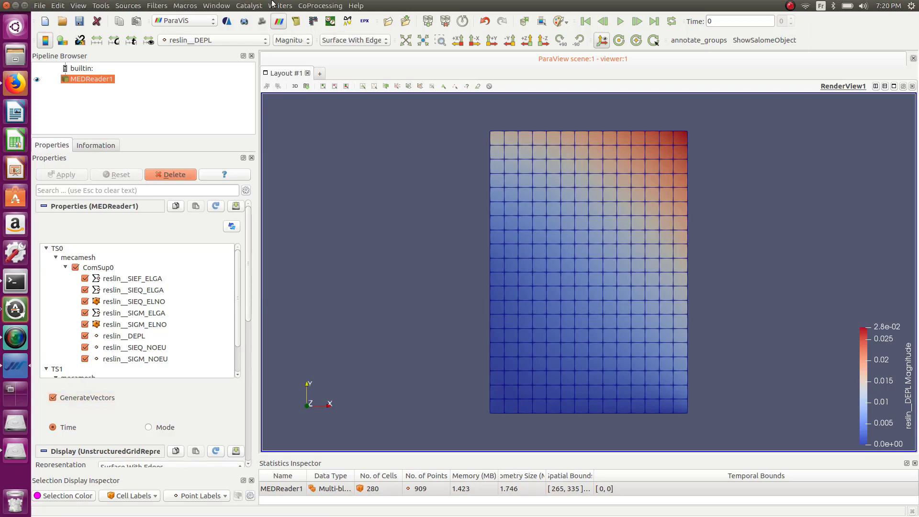
pyautogui.click(190, 5)
# Add a Warp By Vector filter from the Common filters and apply it
pyautogui.moveTo(156, 5)
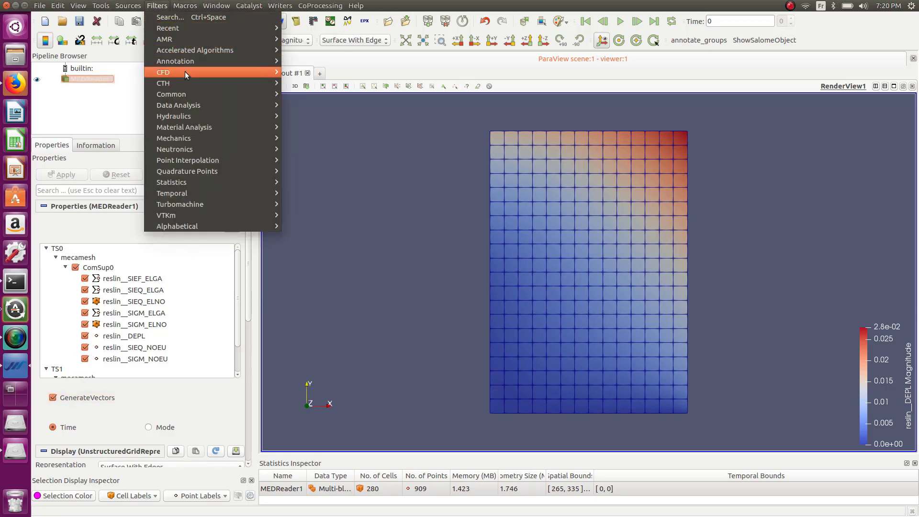
pyautogui.moveTo(194, 94)
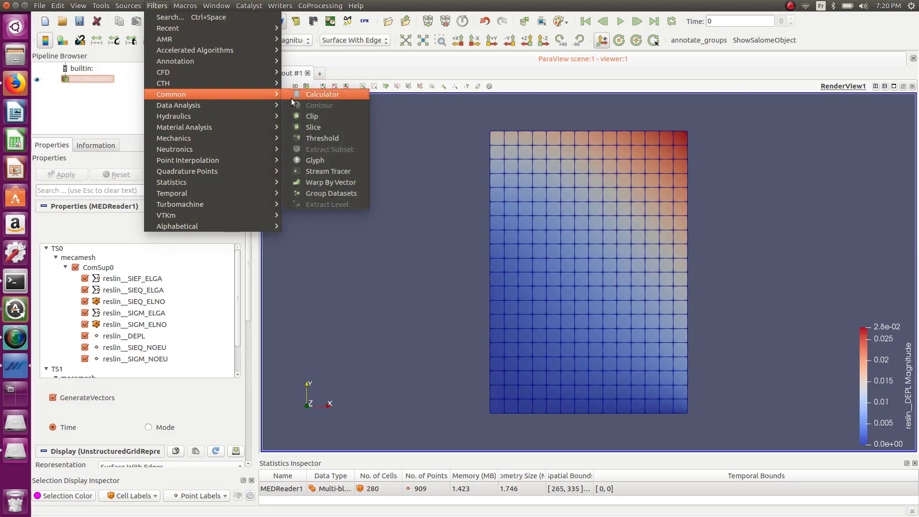
pyautogui.click(318, 183)
pyautogui.click(65, 179)
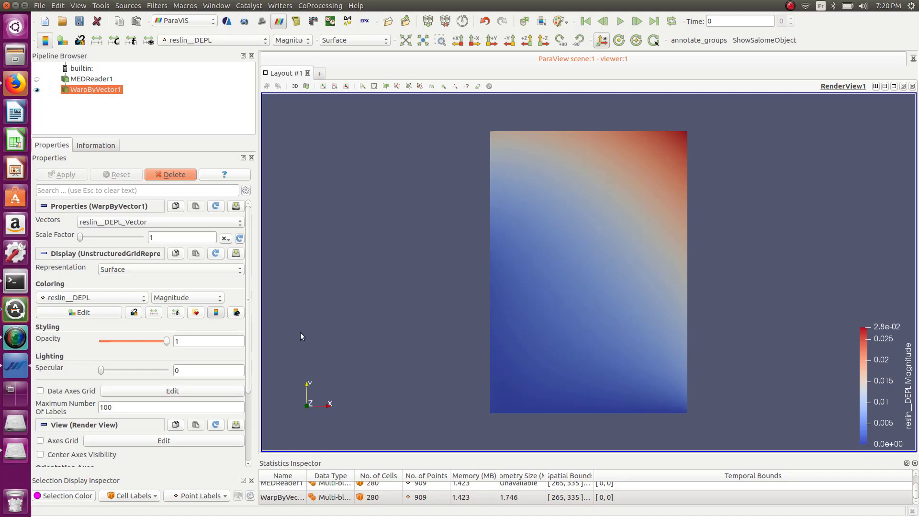
# Raise the warp scale factor to 5, then to 50, applying each
pyautogui.moveTo(79, 237); pyautogui.dragTo(82, 239)
pyautogui.press('Tab')
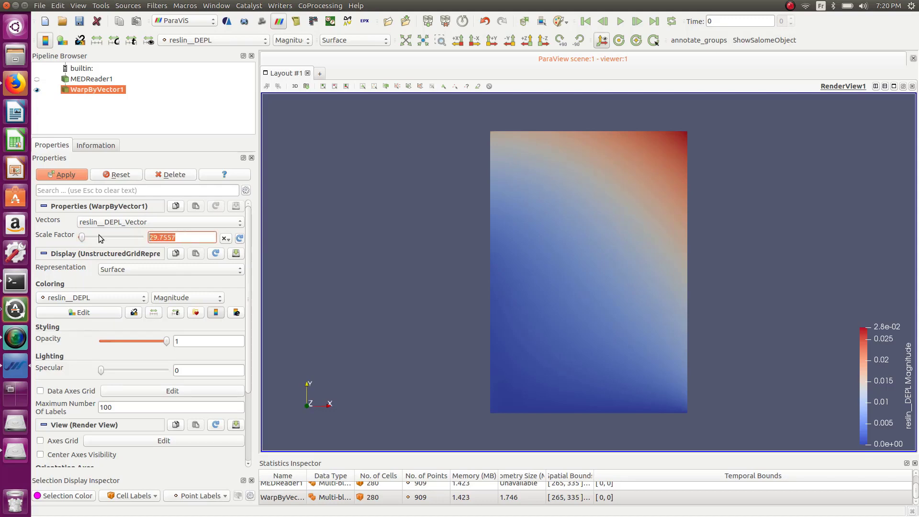
pyautogui.write('5')
pyautogui.click(73, 175)
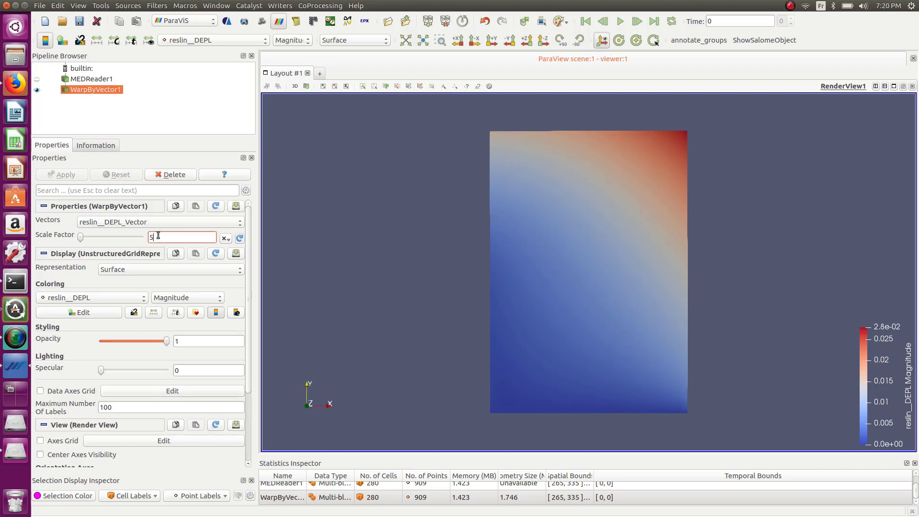
pyautogui.moveTo(158, 236); pyautogui.dragTo(119, 234)
pyautogui.write('50')
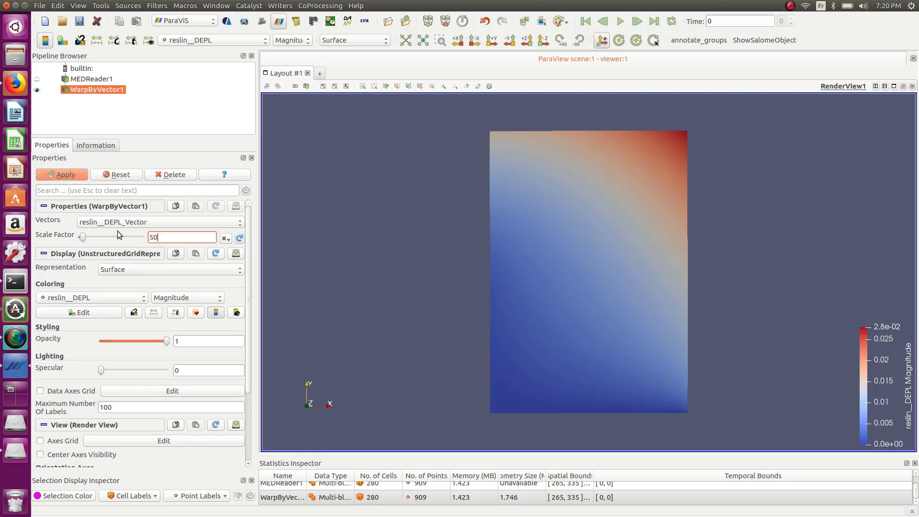
pyautogui.click(59, 173)
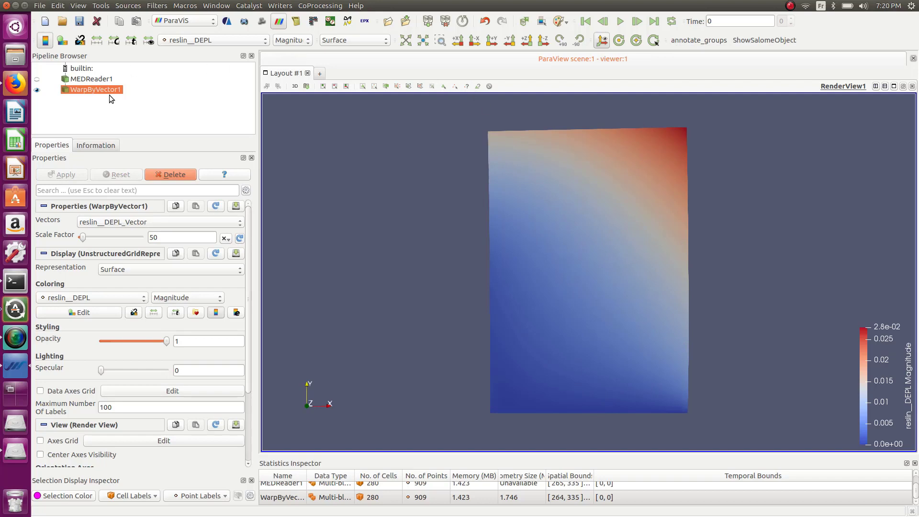
# Play to the final time step and colour the warped mesh by reslin__SIGM_NOEU stress
pyautogui.click(624, 22)
pyautogui.click(214, 40)
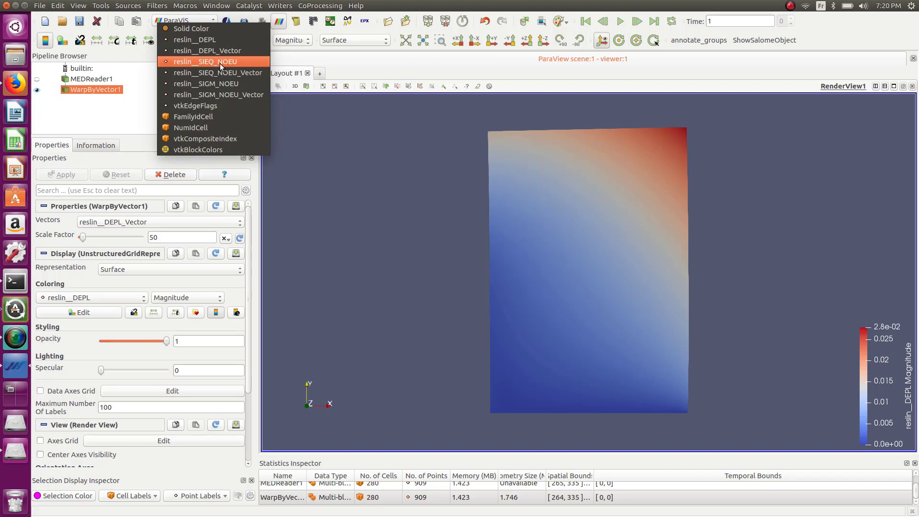
pyautogui.click(220, 62)
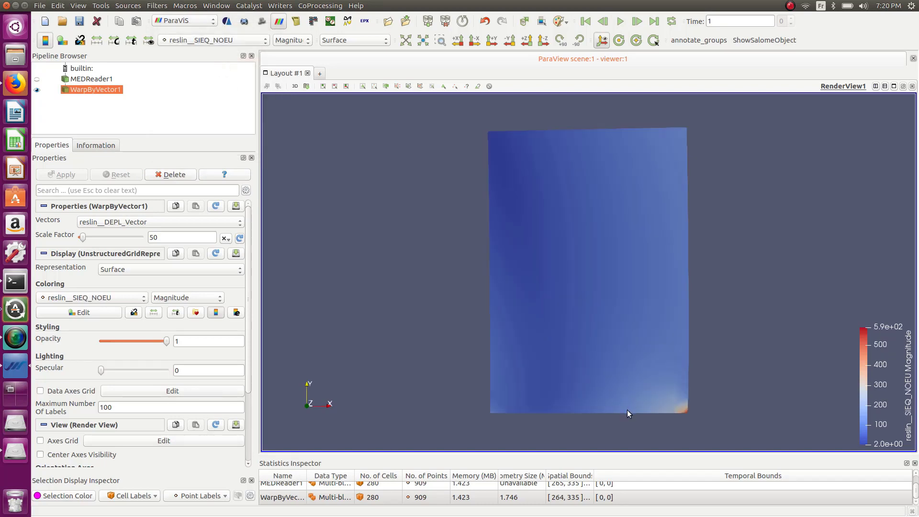
pyautogui.click(224, 38)
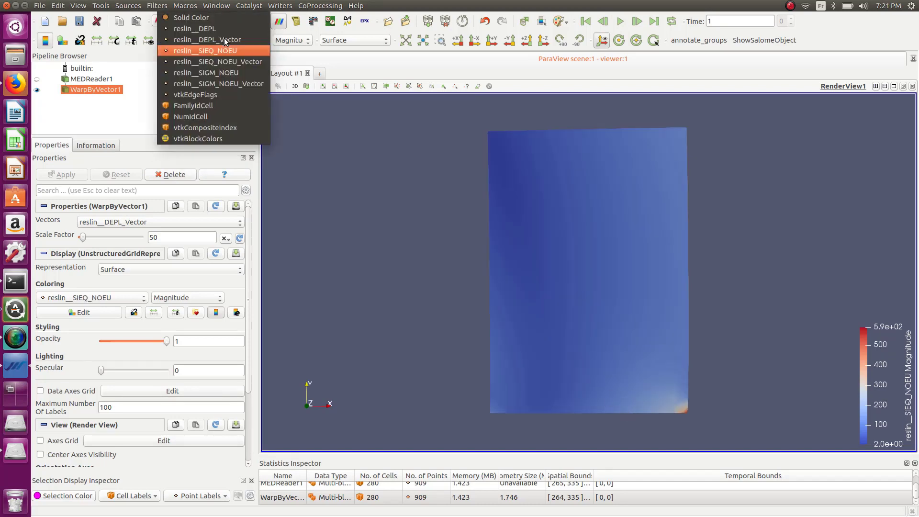
pyautogui.click(229, 73)
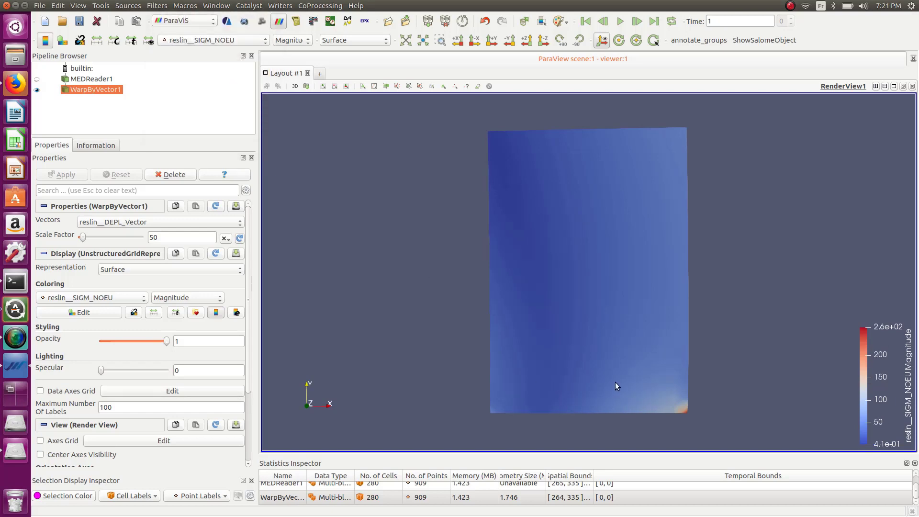
pyautogui.moveTo(616, 382); pyautogui.dragTo(615, 383)
# Step the stress component through SIXX and SIYY to SIZZ
pyautogui.click(298, 40)
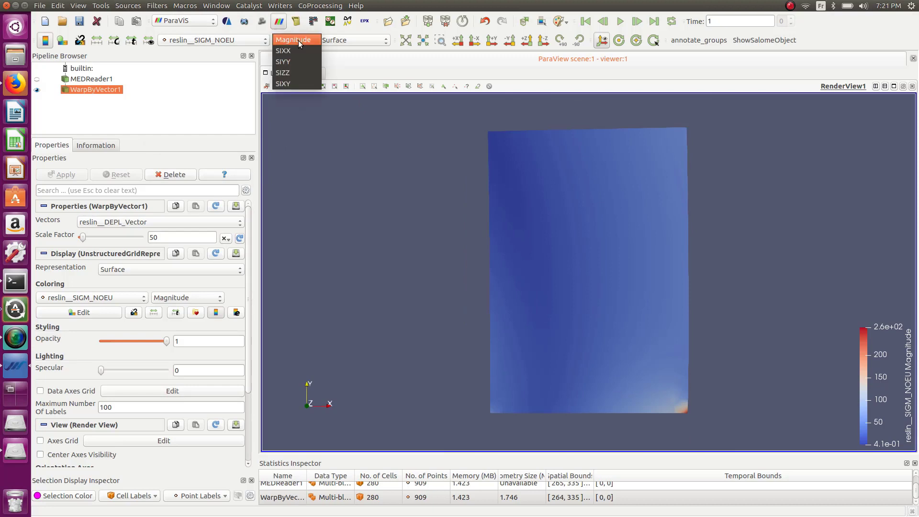
pyautogui.click(298, 48)
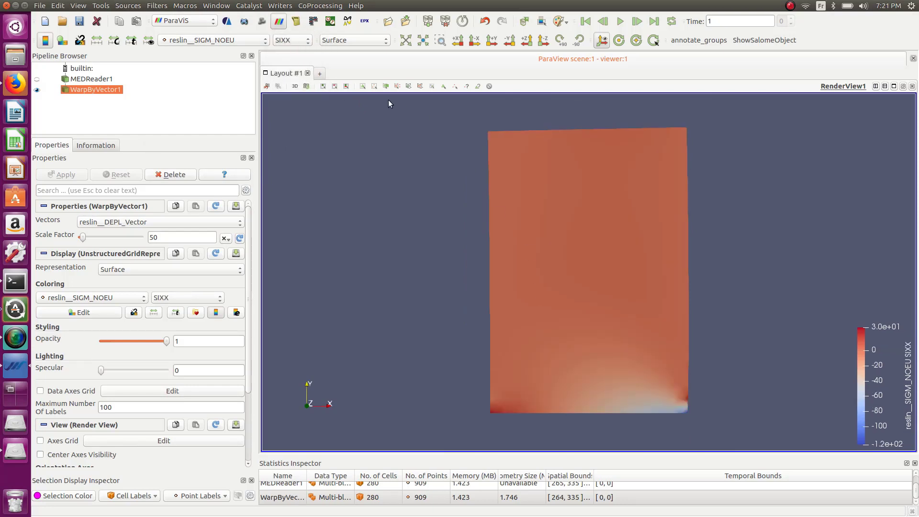
pyautogui.click(299, 40)
pyautogui.click(301, 53)
pyautogui.click(296, 40)
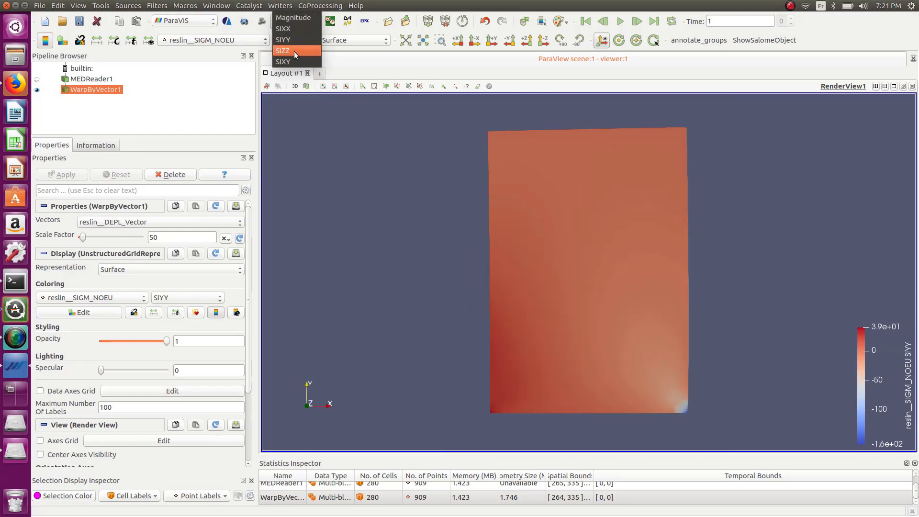
pyautogui.click(294, 51)
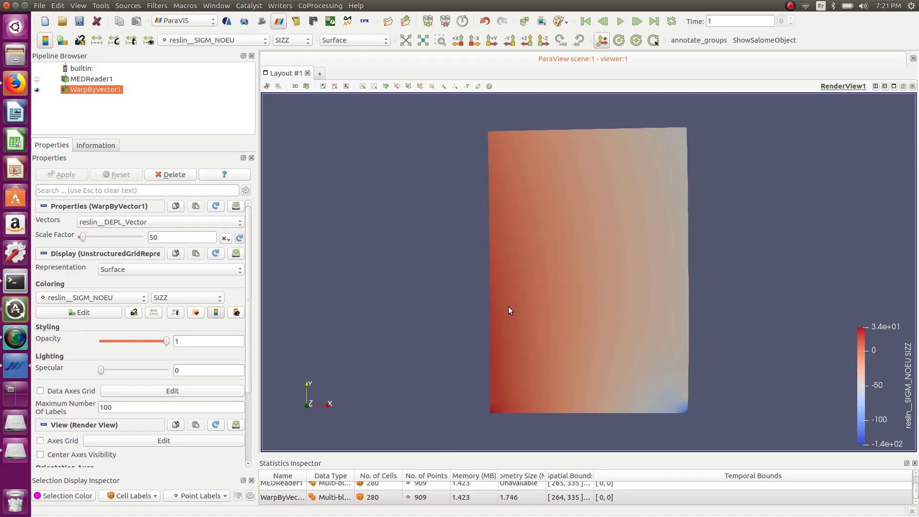
# Draw the warped mesh as Surface With Edges and toggle its visibility off and on
pyautogui.click(369, 43)
pyautogui.click(369, 99)
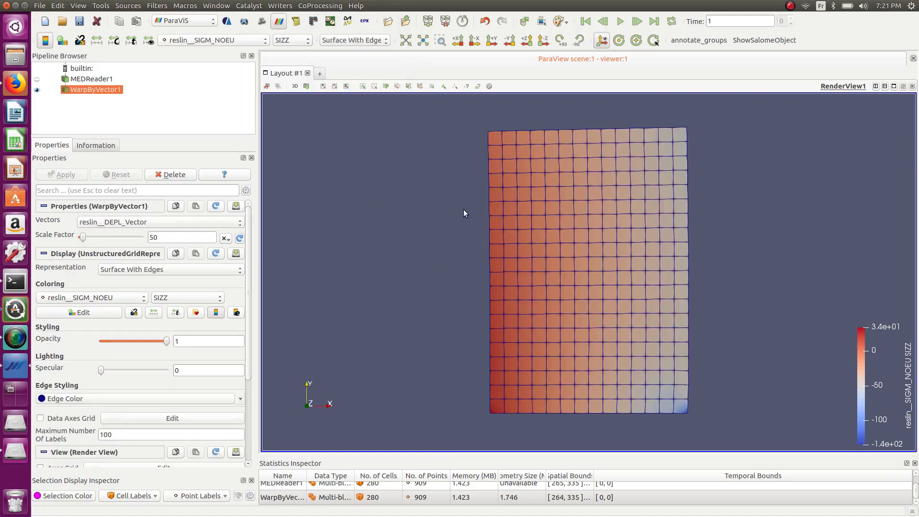
pyautogui.scroll(-2, 510, 246)
pyautogui.click(36, 90)
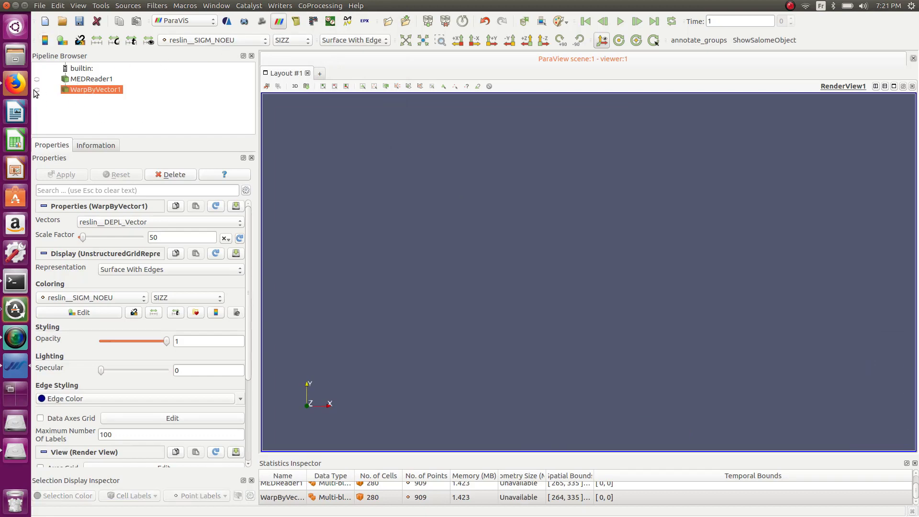
pyautogui.click(36, 90)
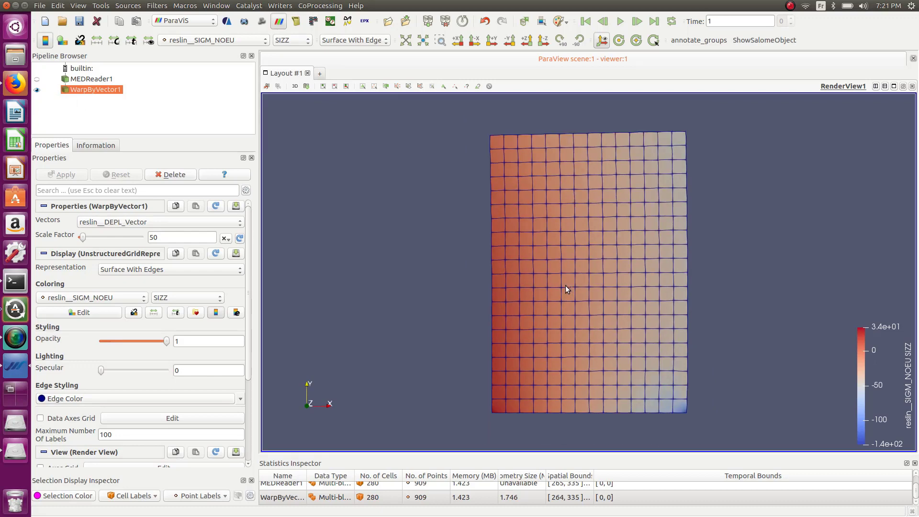
pyautogui.scroll(-2, 564, 287)
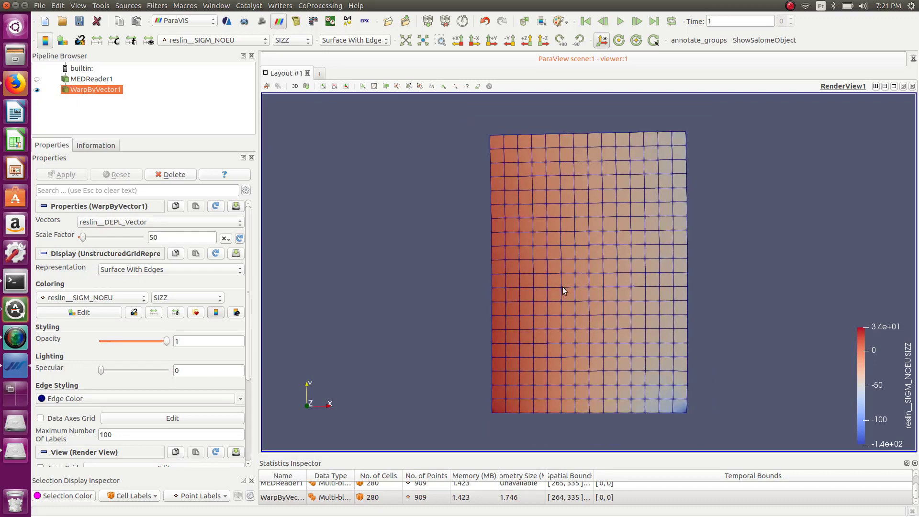